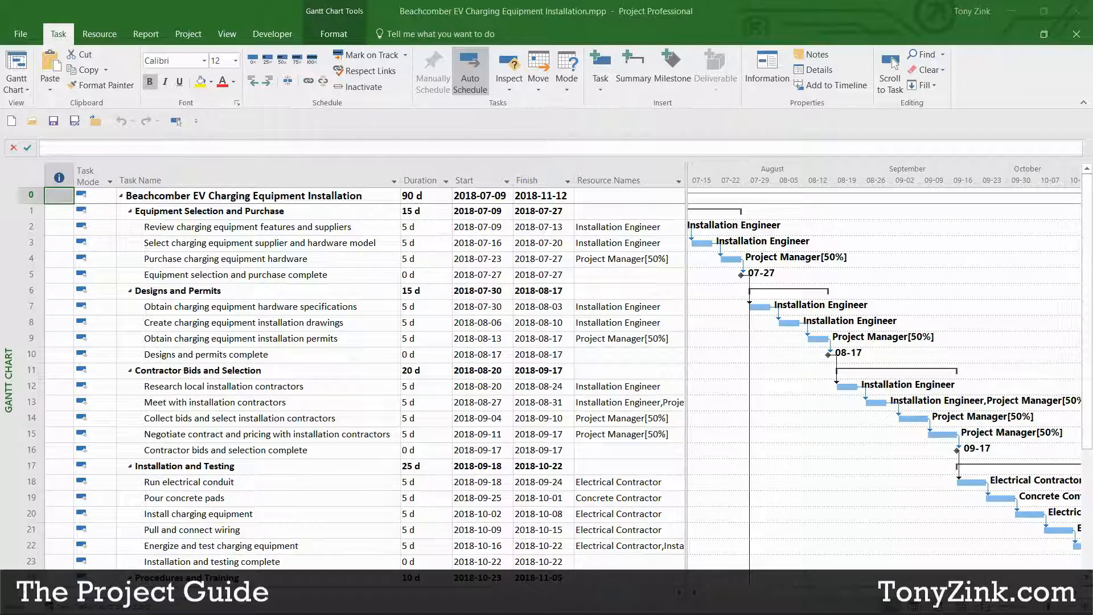
Step: Examine the schedule's summary tasks, completion milestones and resource assignments in the Gantt Chart's task table
left_click(306, 213)
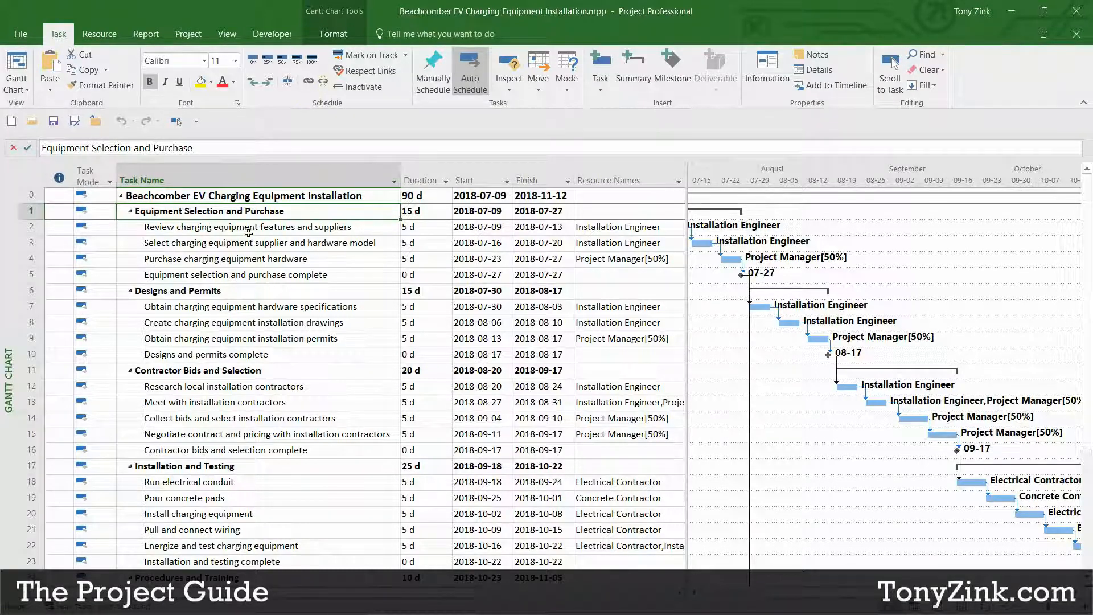
left_click(229, 275)
left_click(248, 355)
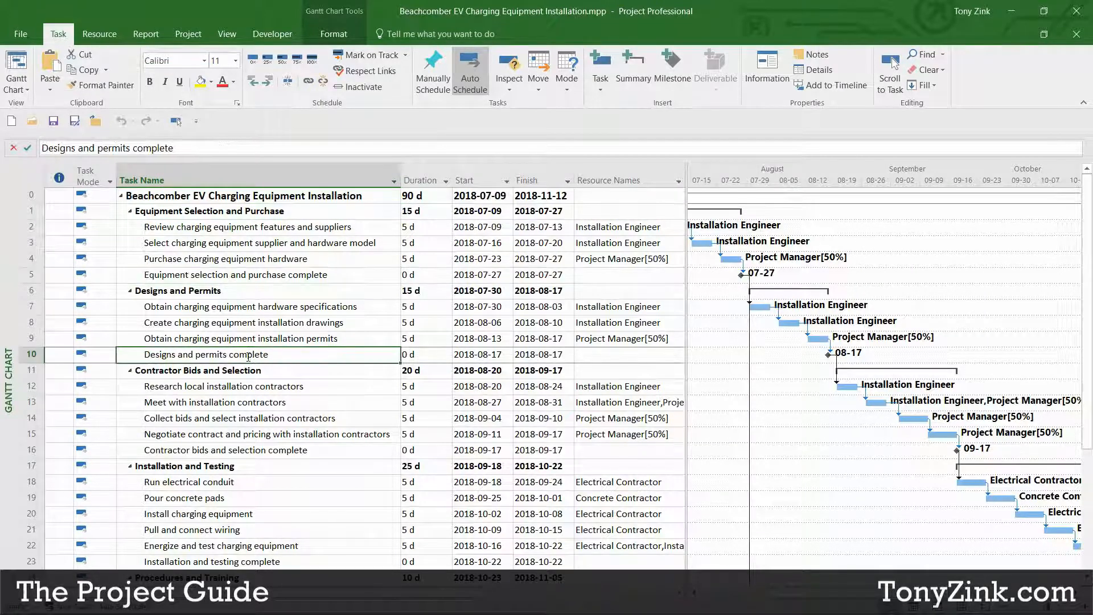
left_click(252, 450)
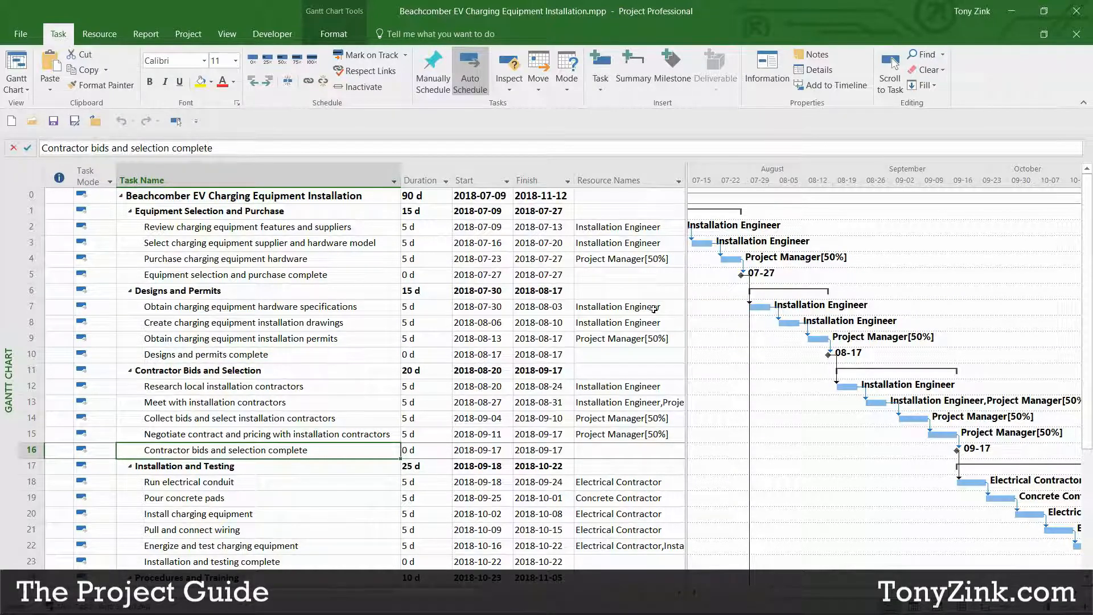
left_click_drag(616, 226, 613, 262)
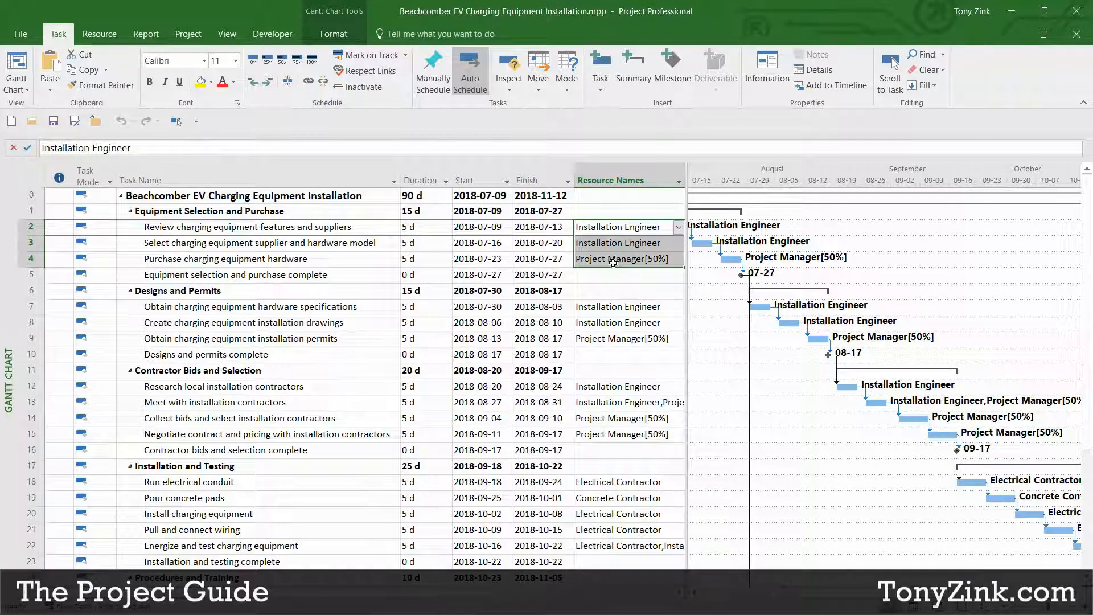
left_click_drag(608, 307, 607, 337)
left_click(345, 228)
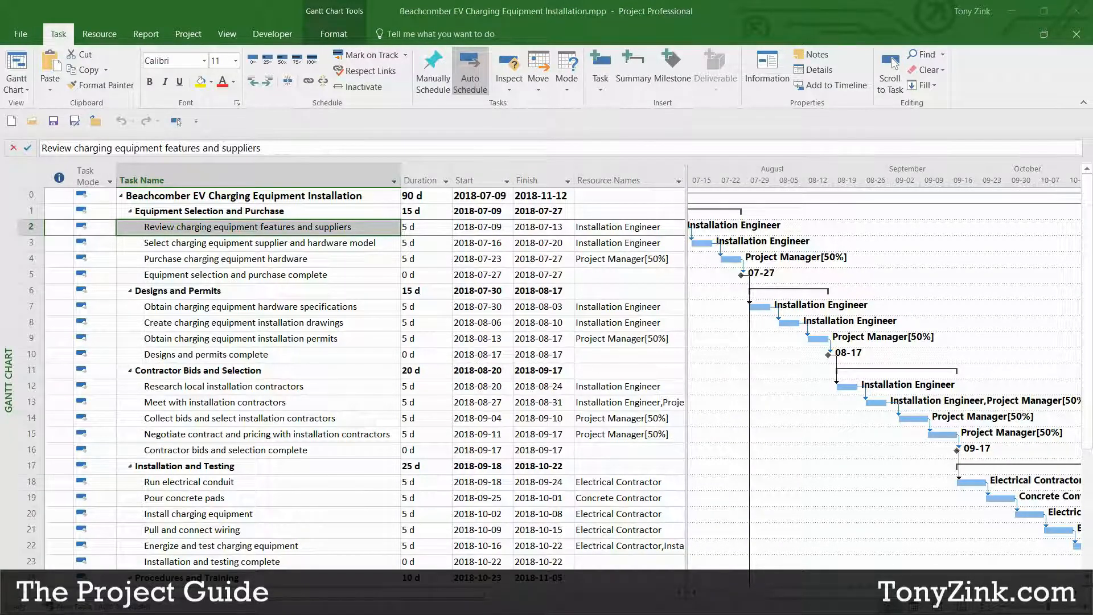
left_click(624, 17)
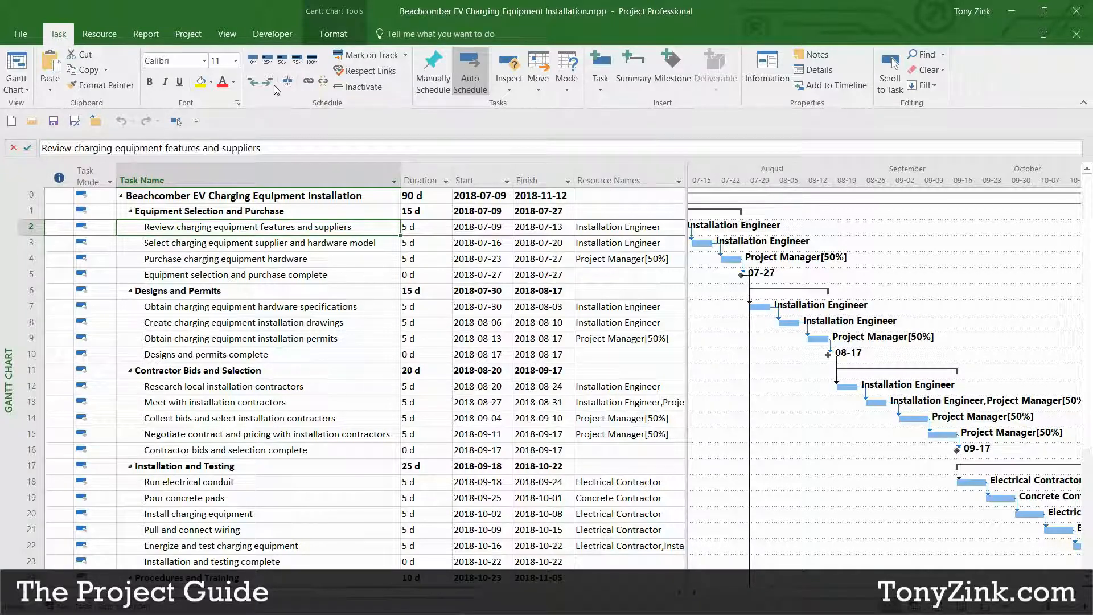
Step: Move the divider between task table and Gantt bars so the table ends partway through the Resource Names column
left_click(227, 35)
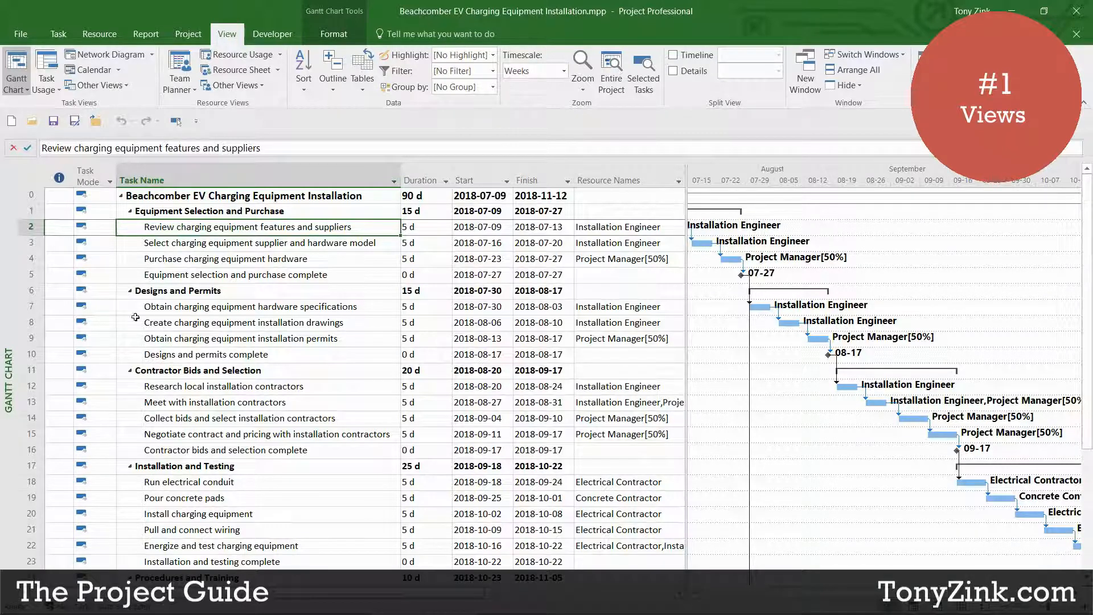
left_click(172, 196)
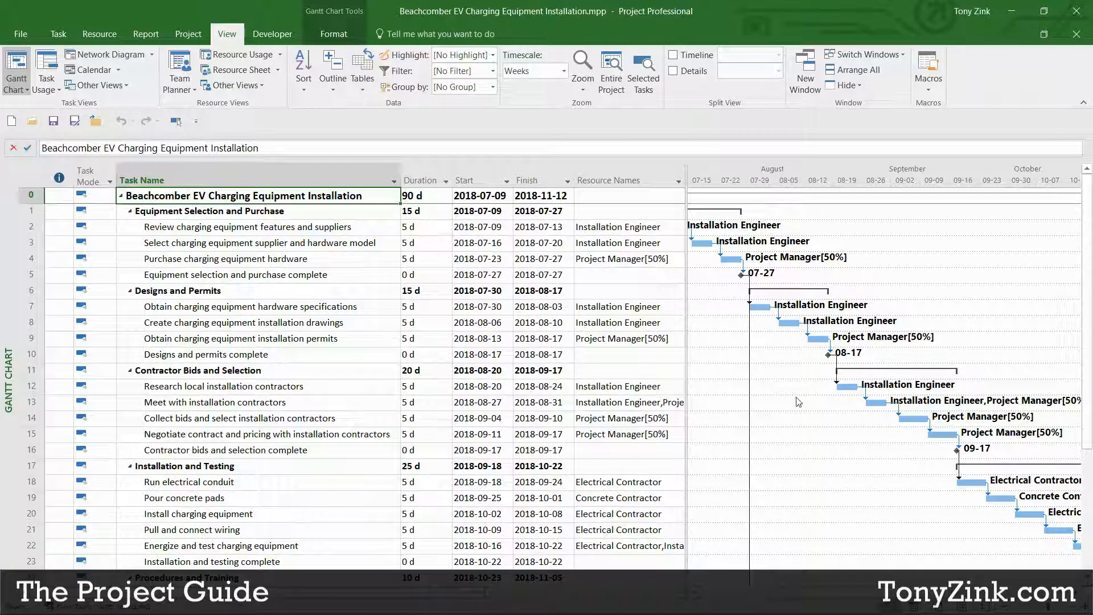
mouse_move(687, 343)
left_mouse_down()
mouse_move(503, 354)
mouse_move(704, 354)
left_mouse_up()
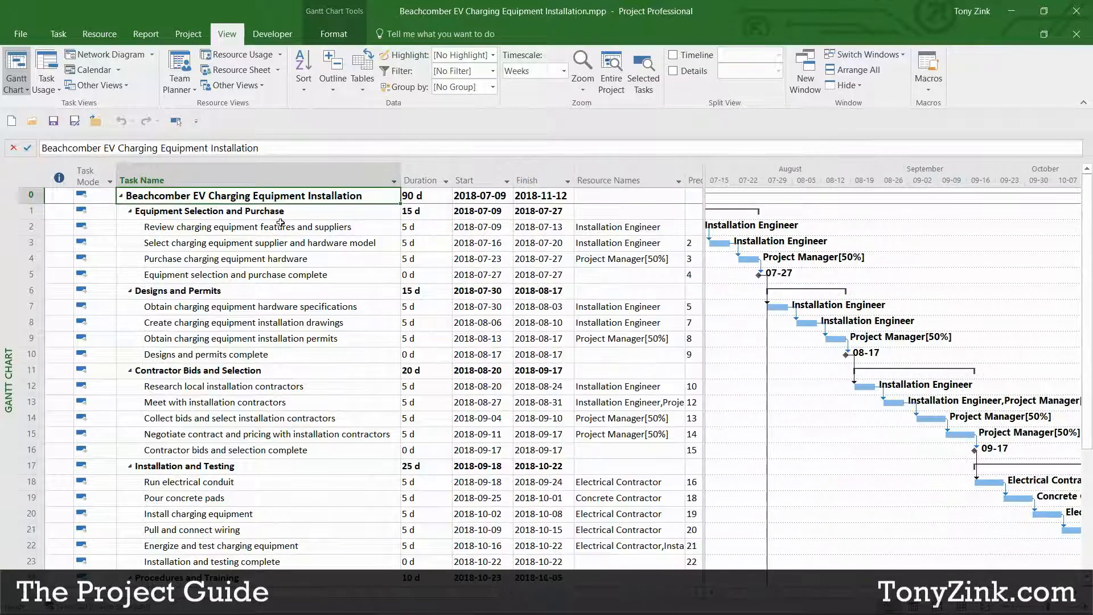
mouse_move(239, 195)
left_mouse_down()
mouse_move(618, 535)
mouse_move(262, 267)
mouse_move(247, 197)
left_mouse_up()
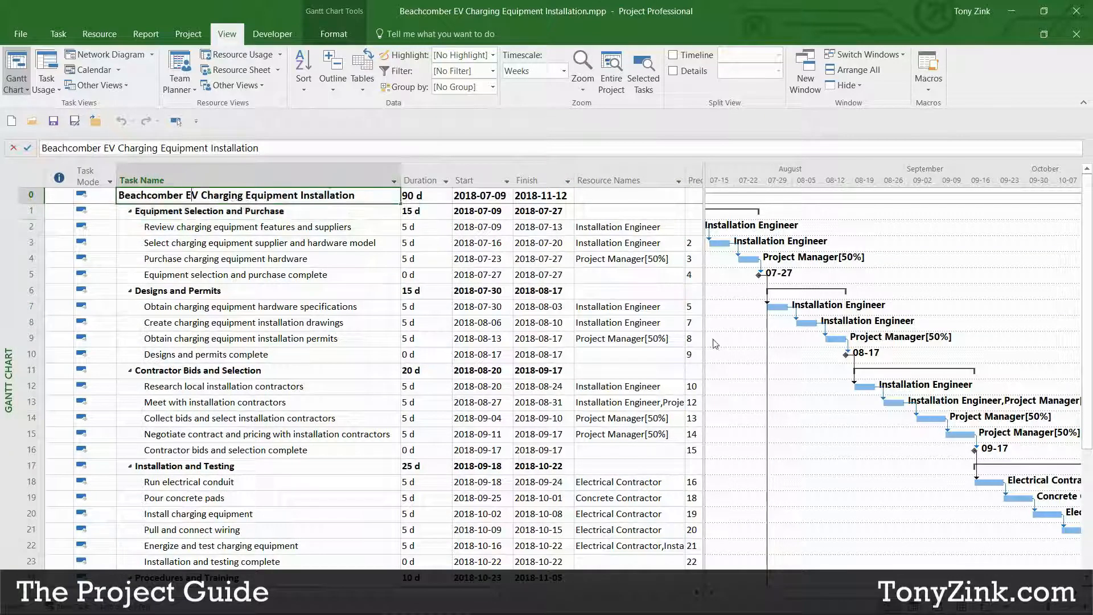
left_click_drag(705, 347, 463, 347)
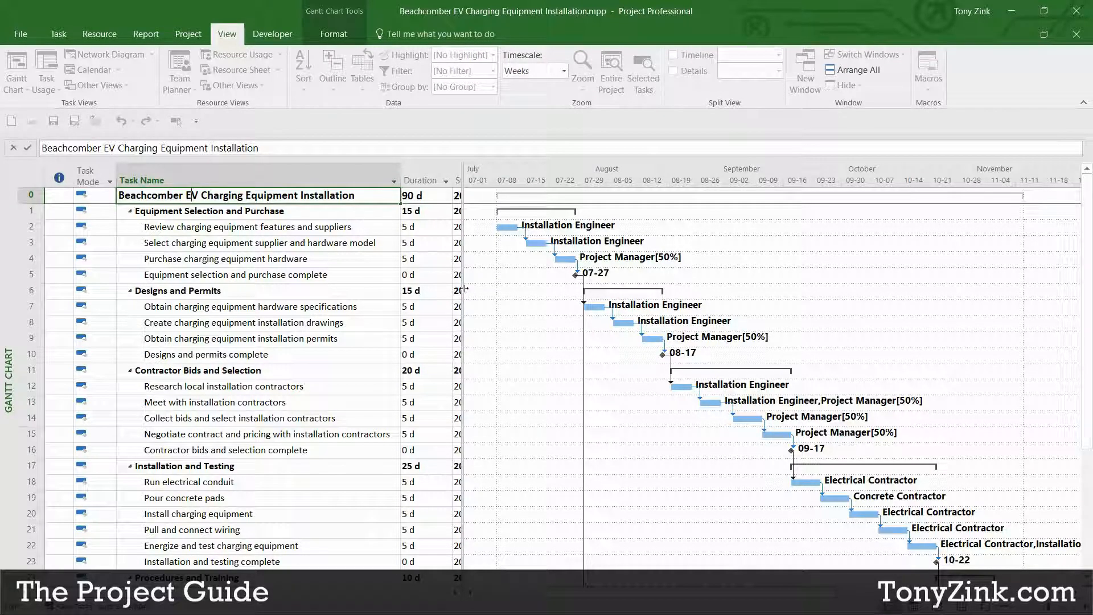
left_click_drag(465, 289, 618, 292)
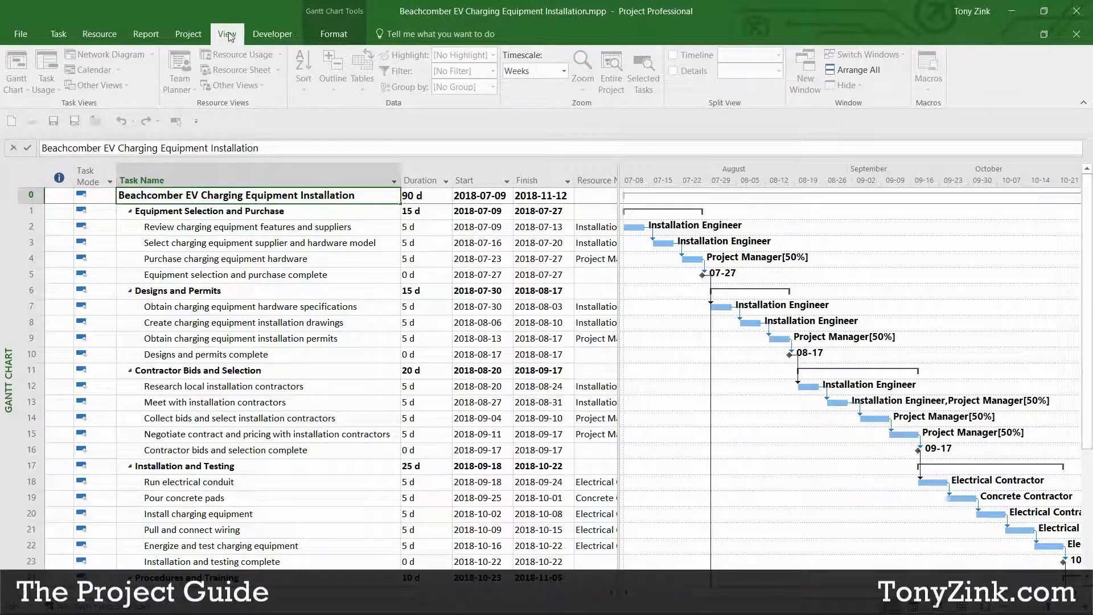
left_click(59, 198)
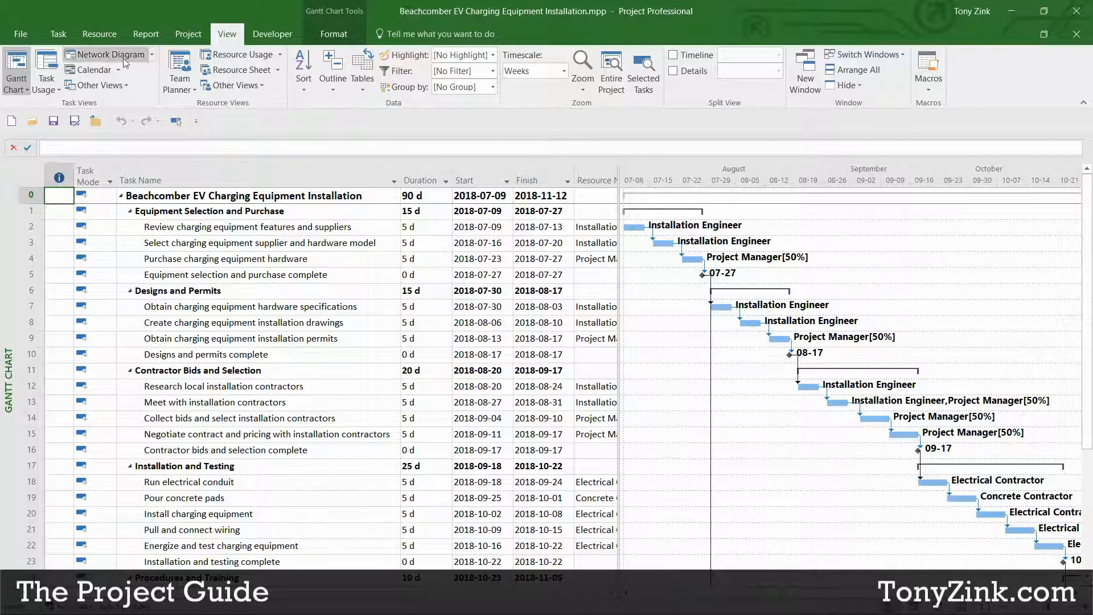
Step: View the project in the Calendar and Network Diagram views, and return to the Gantt Chart
left_click(91, 69)
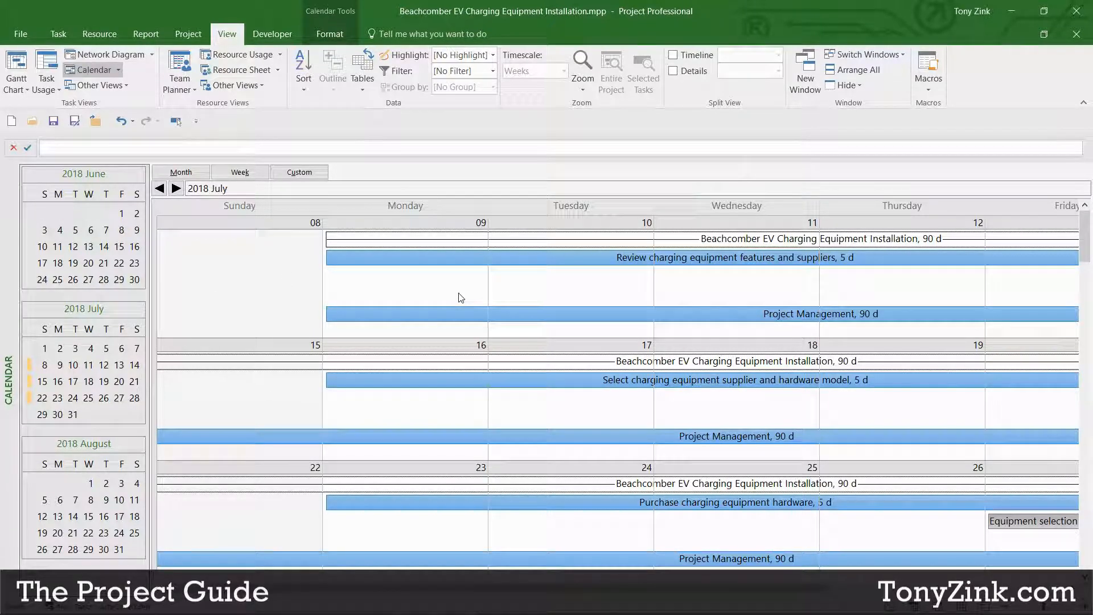
left_click(101, 55)
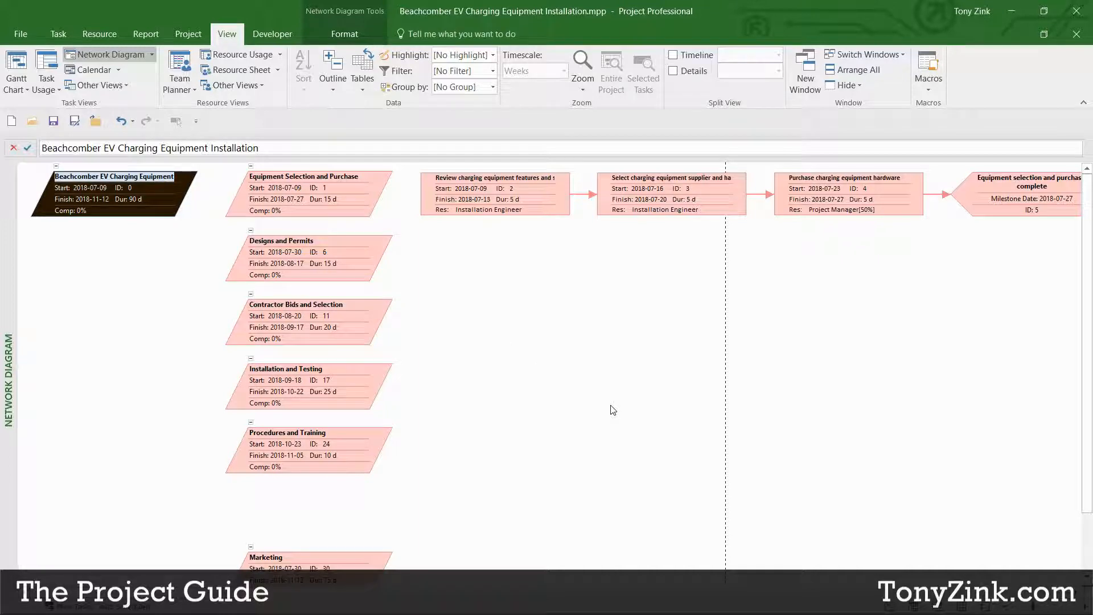
left_click(65, 71)
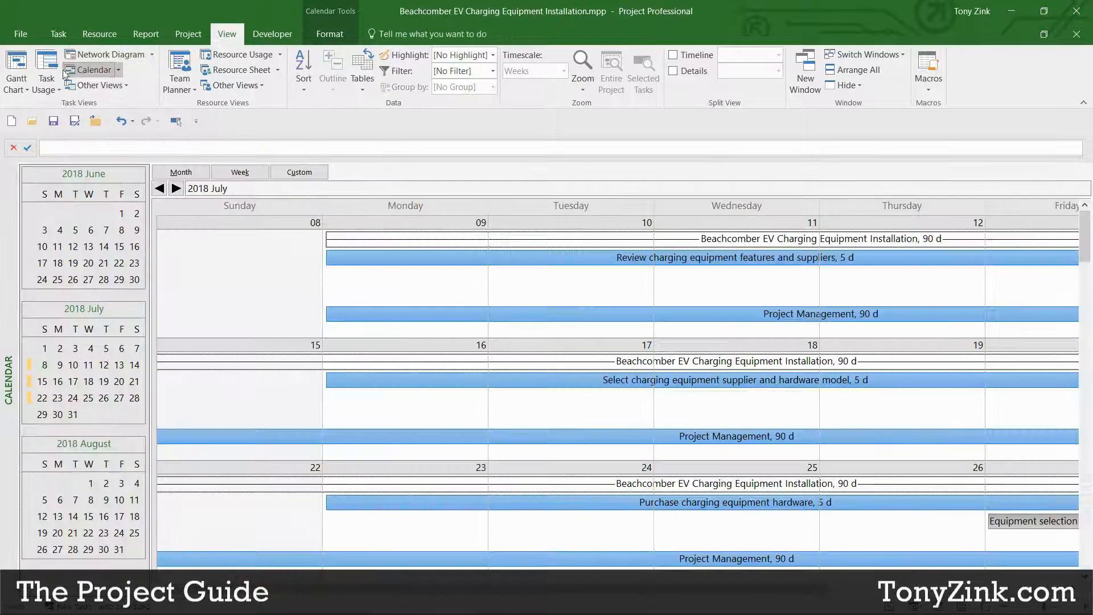
left_click(16, 67)
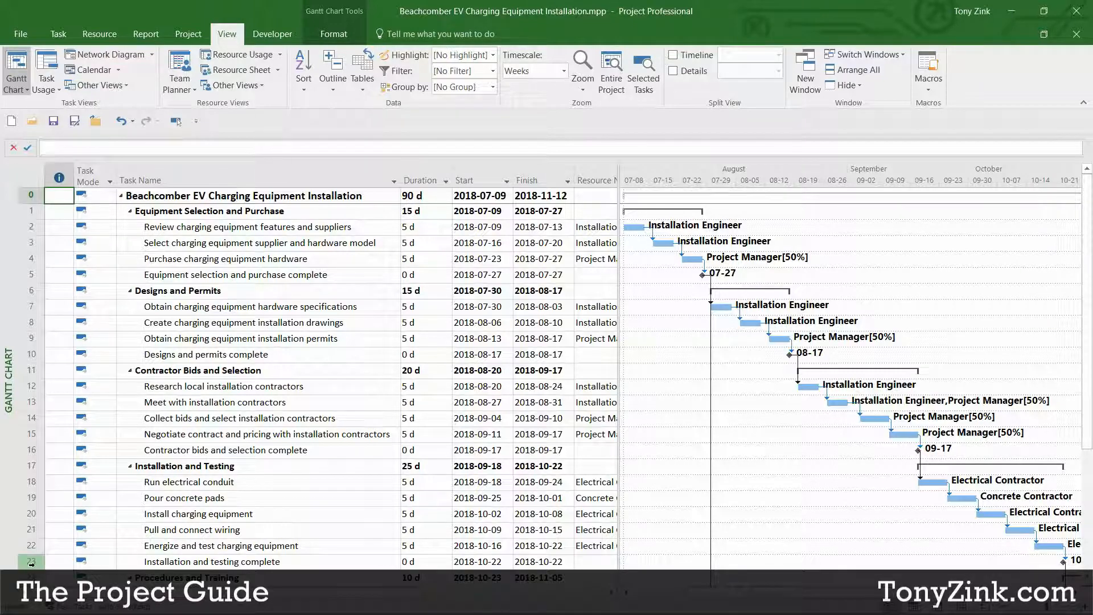
Step: Capture the Gantt Chart's task rows and bars as a screenshot with Snipping Tool, and minimize the capture window
left_click(15, 603)
left_click(626, 204)
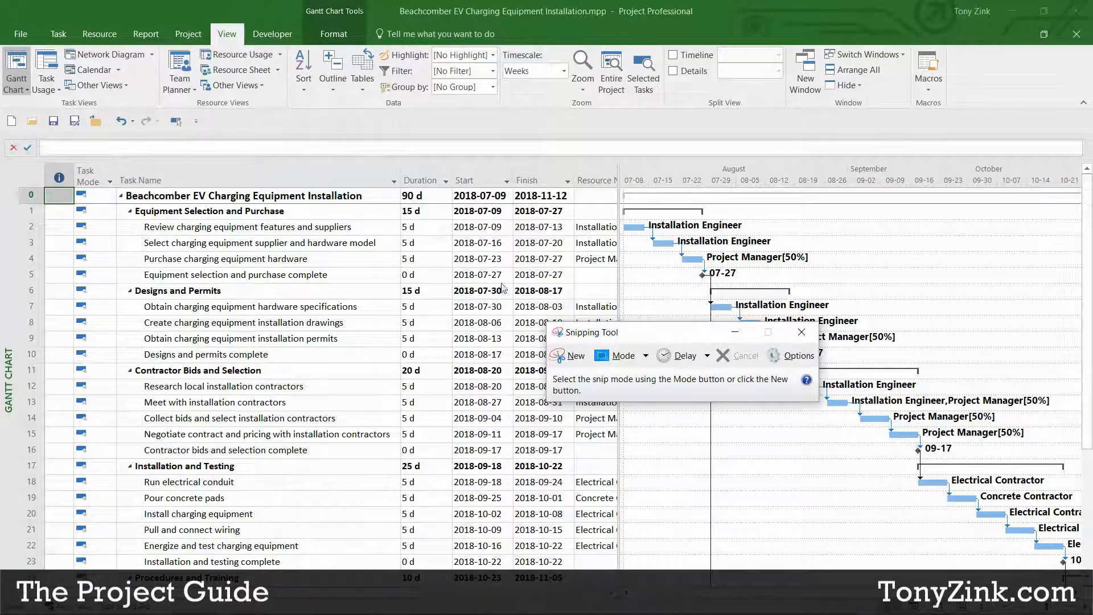
left_click(570, 355)
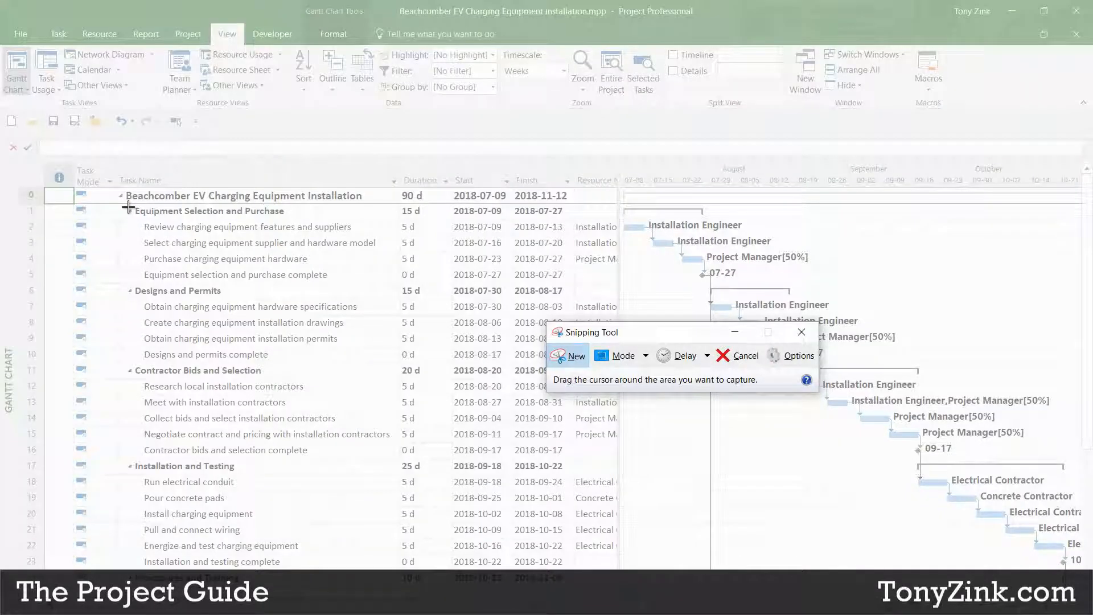
mouse_move(77, 188)
left_mouse_down()
mouse_move(604, 383)
mouse_move(1078, 580)
left_mouse_up()
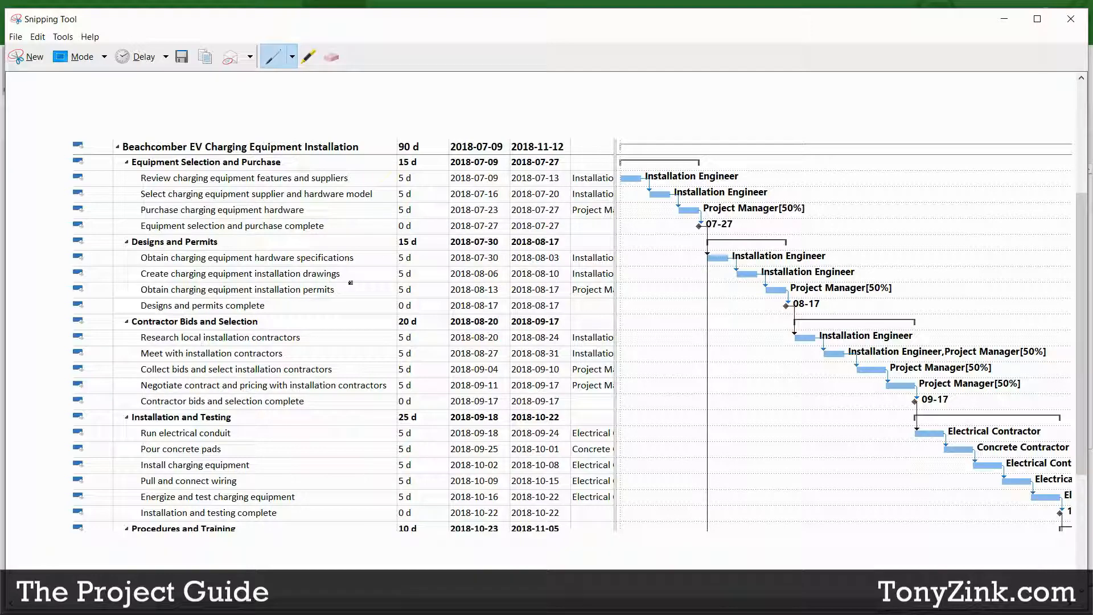
left_click(1005, 18)
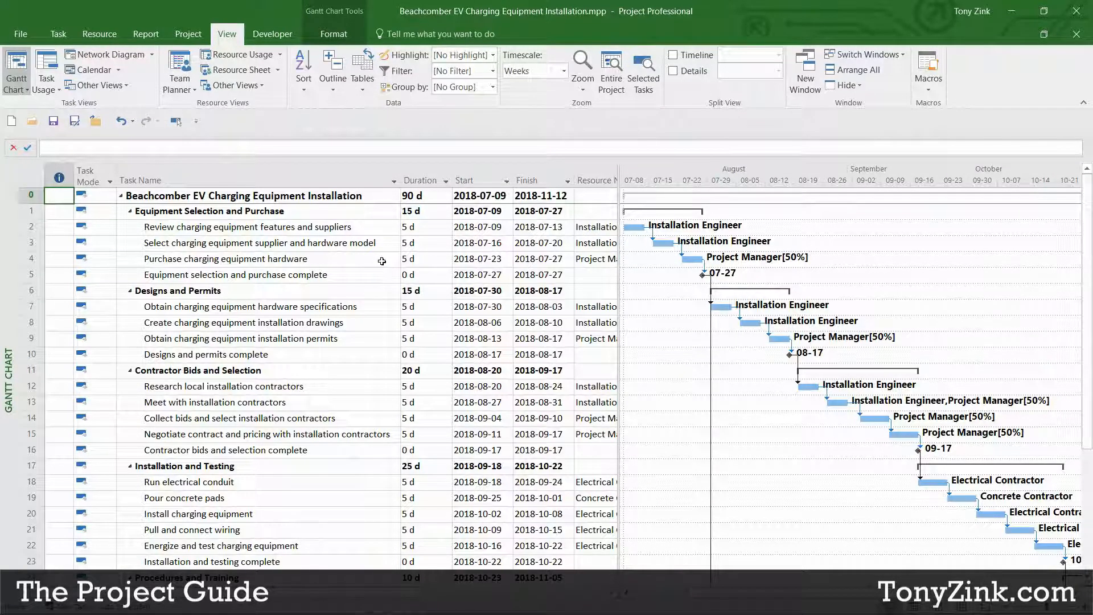
Step: Collapse all six summary tasks from Equipment Selection and Purchase to Marketing, and narrow the table to end after the Duration column
left_click(129, 211)
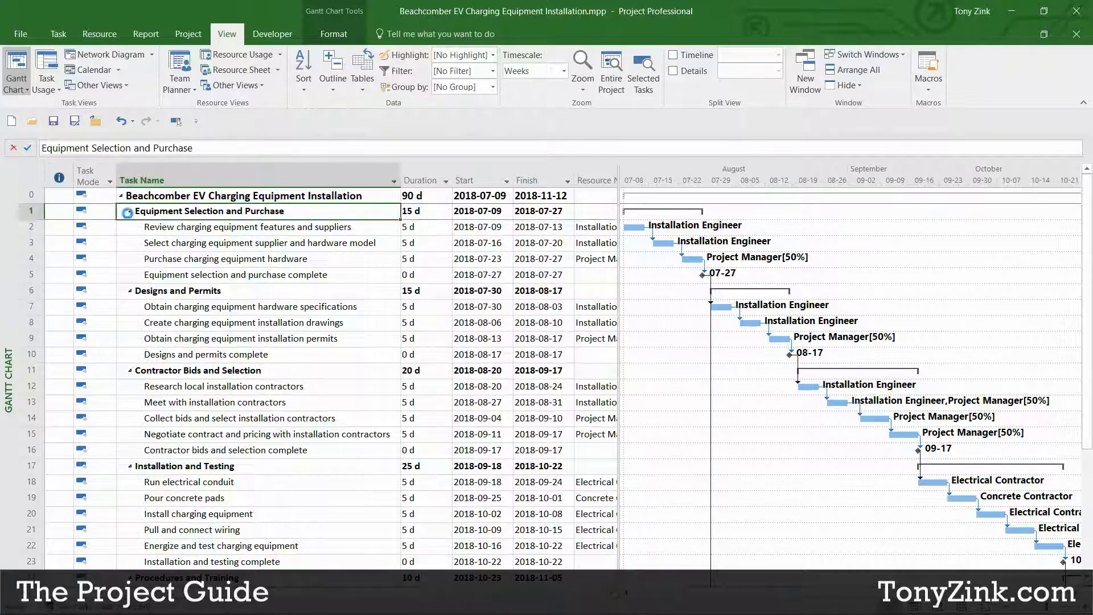
left_click(129, 227)
left_click(130, 243)
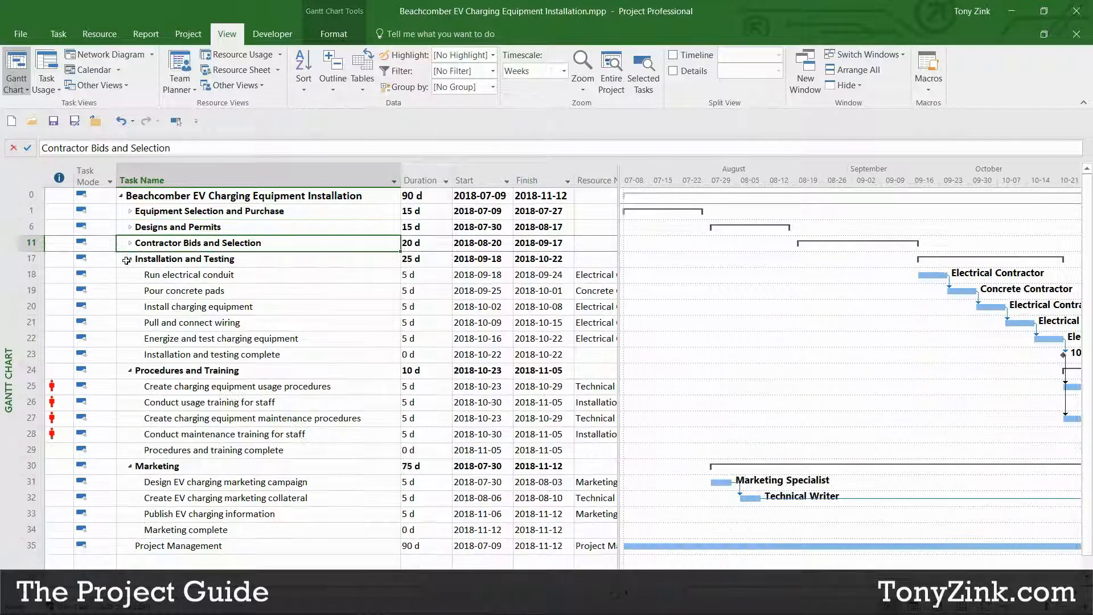
left_click(130, 258)
left_click(130, 274)
left_click(130, 291)
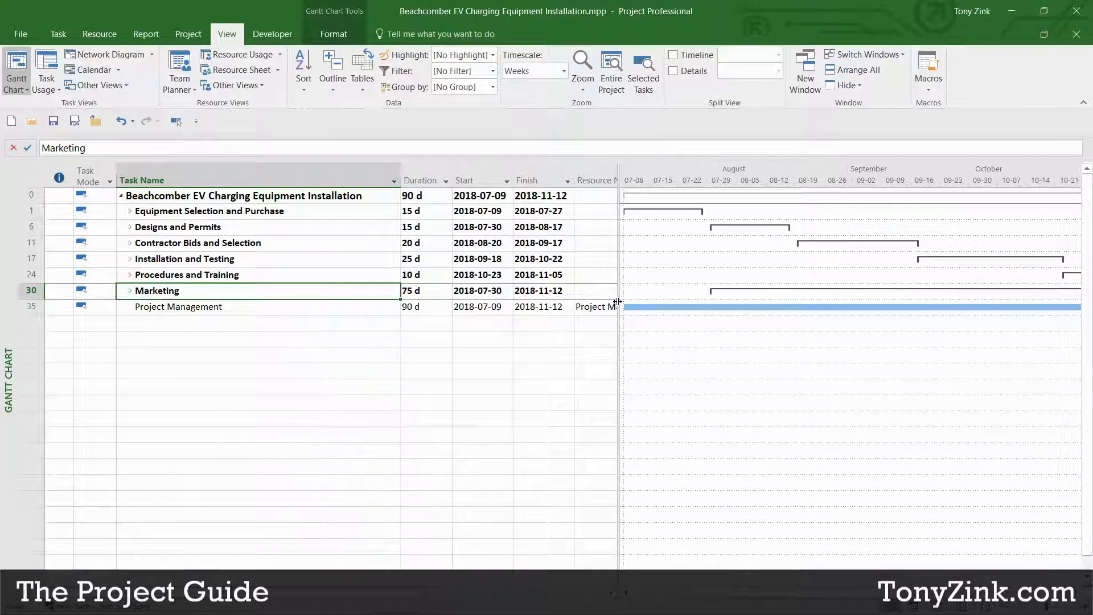
left_click_drag(618, 301, 451, 312)
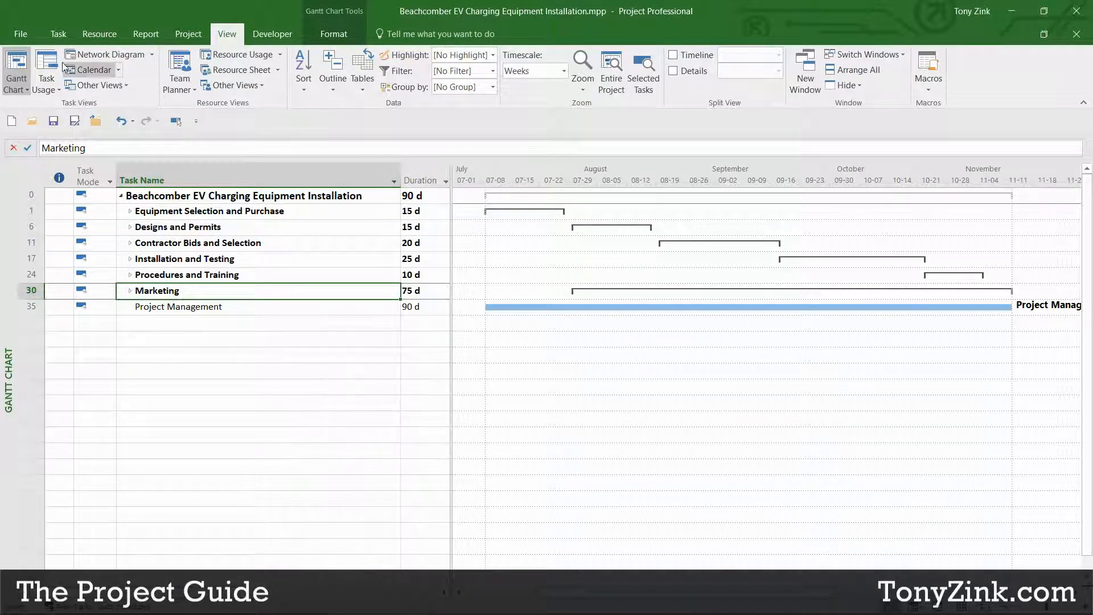
Step: Check the collapsed schedule in Calendar view, and return to the Gantt Chart
left_click(94, 69)
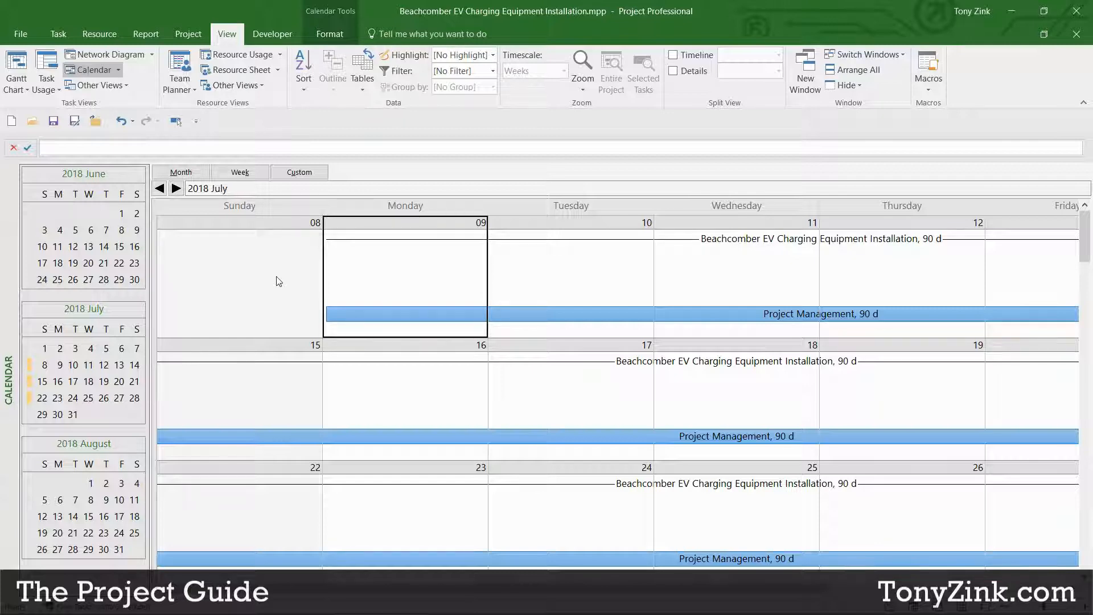
left_click(17, 63)
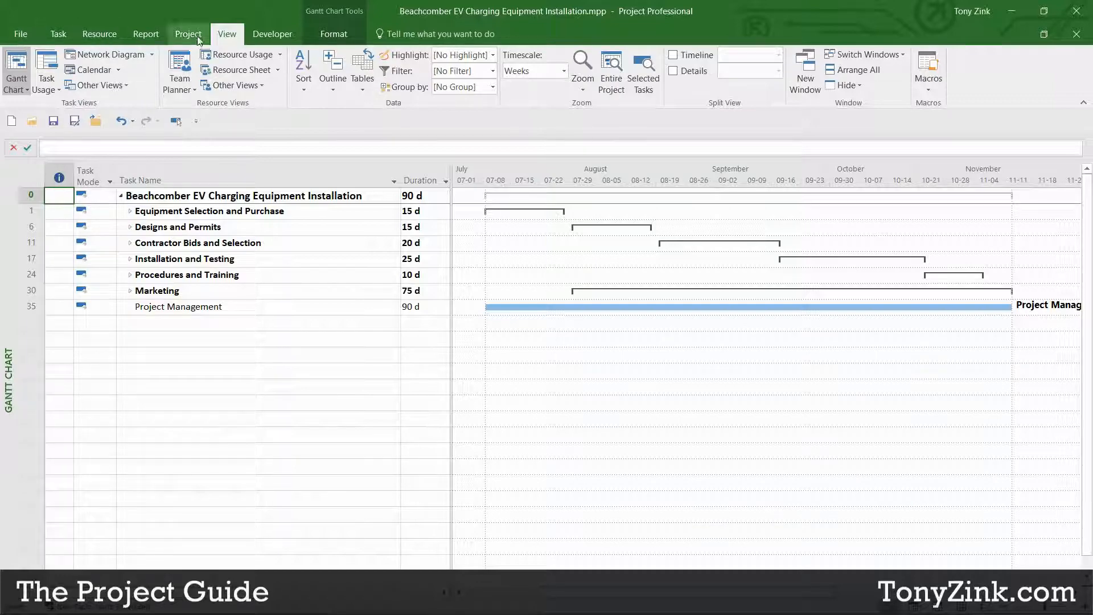
Step: Look at the file export options and the print preview of the collapsed Gantt Chart
left_click(25, 34)
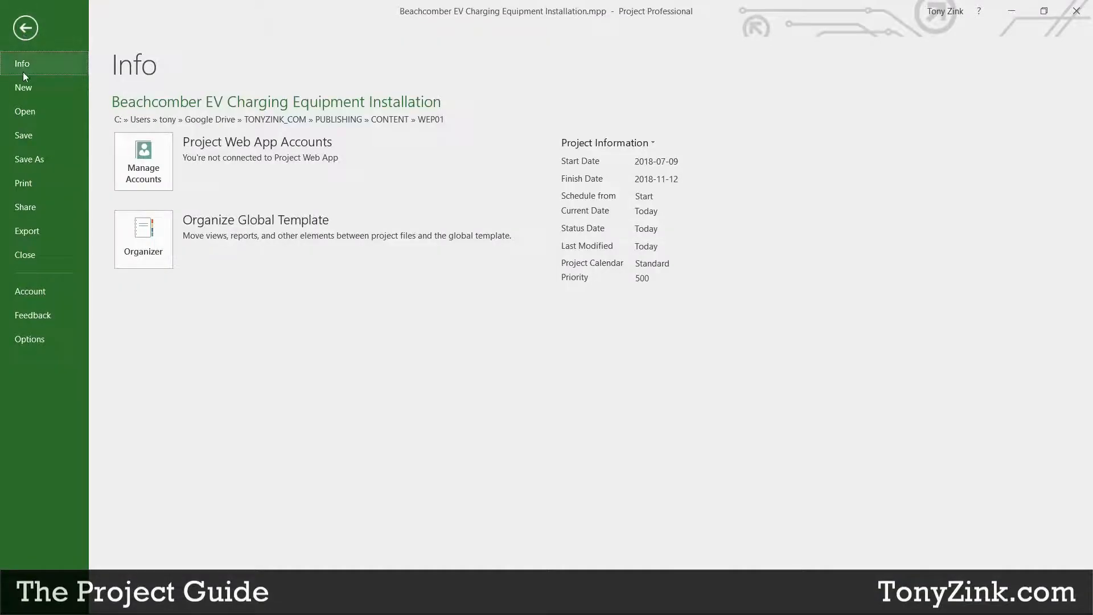
left_click(31, 233)
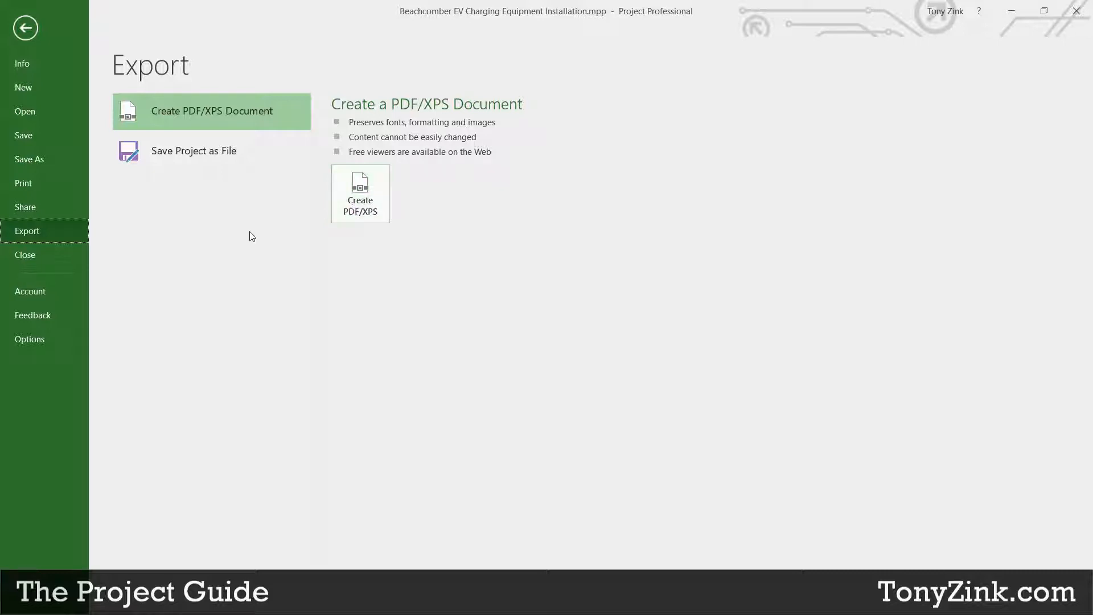
left_click(23, 183)
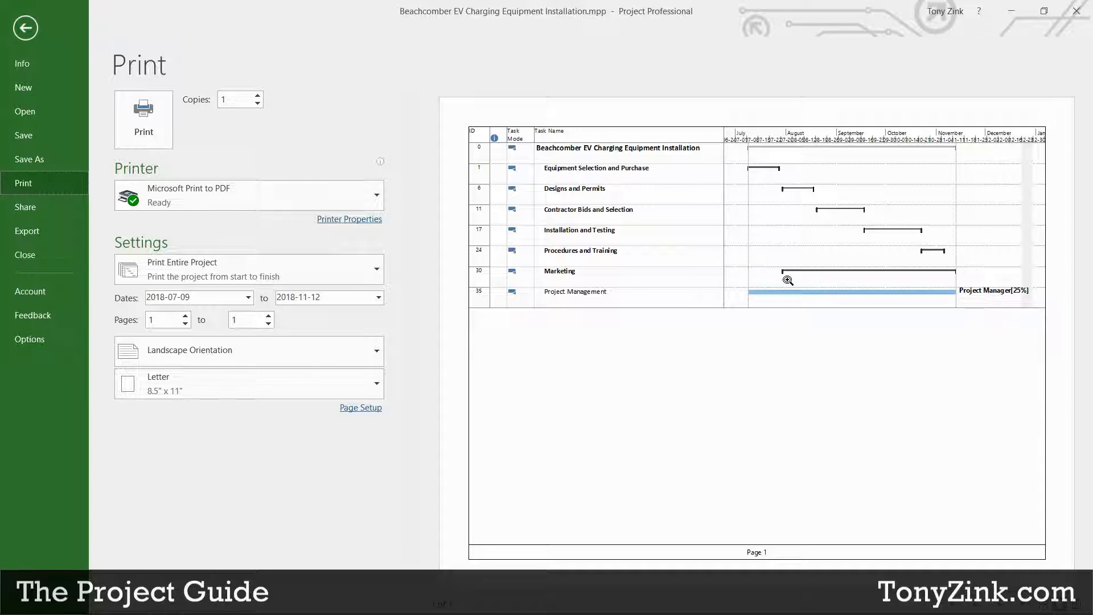
Step: Export the Gantt Chart to the Desktop as Beachcomber EV Charging Equipment Installation.pdf with the publish range All
left_click(49, 230)
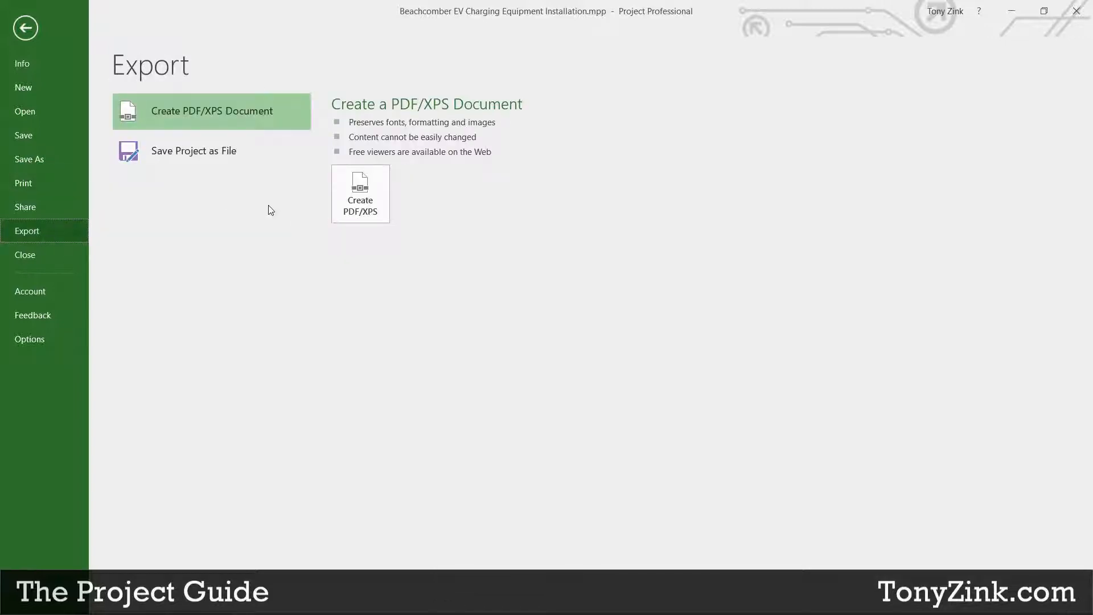
left_click(371, 216)
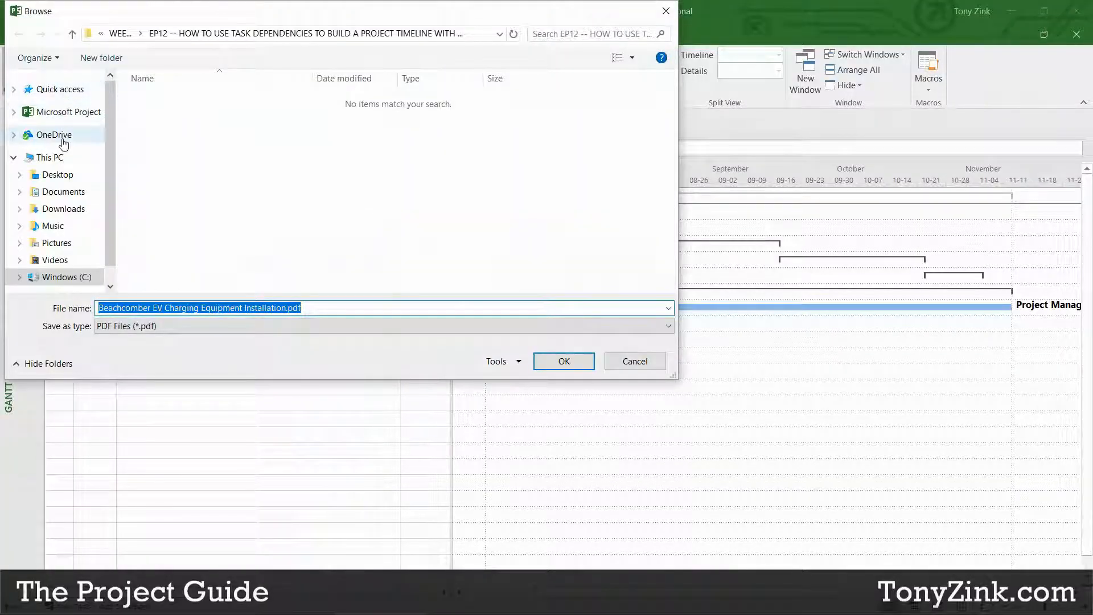
left_click(52, 174)
left_click(564, 361)
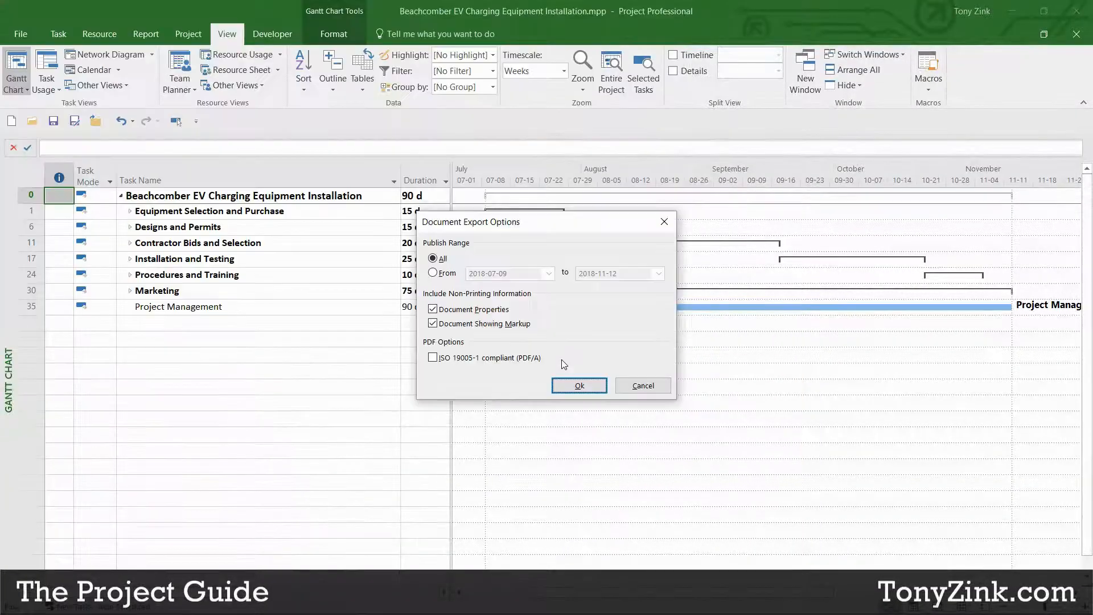
left_click(579, 389)
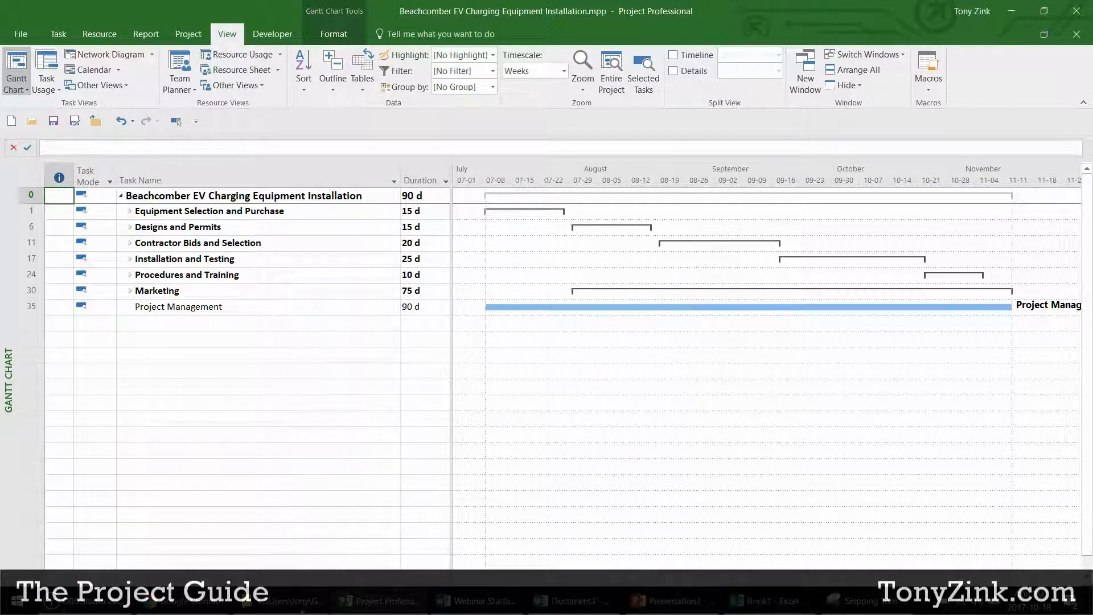
Step: Open the exported Beachcomber PDF from the desktop to check it, and return to the project schedule
left_click(1013, 11)
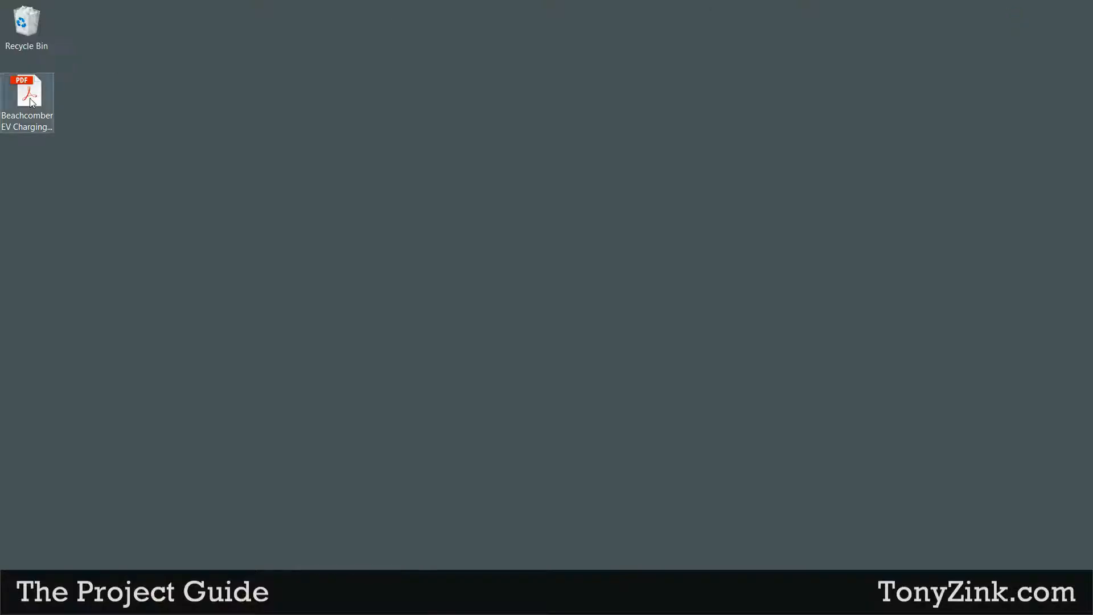
double_click(32, 103)
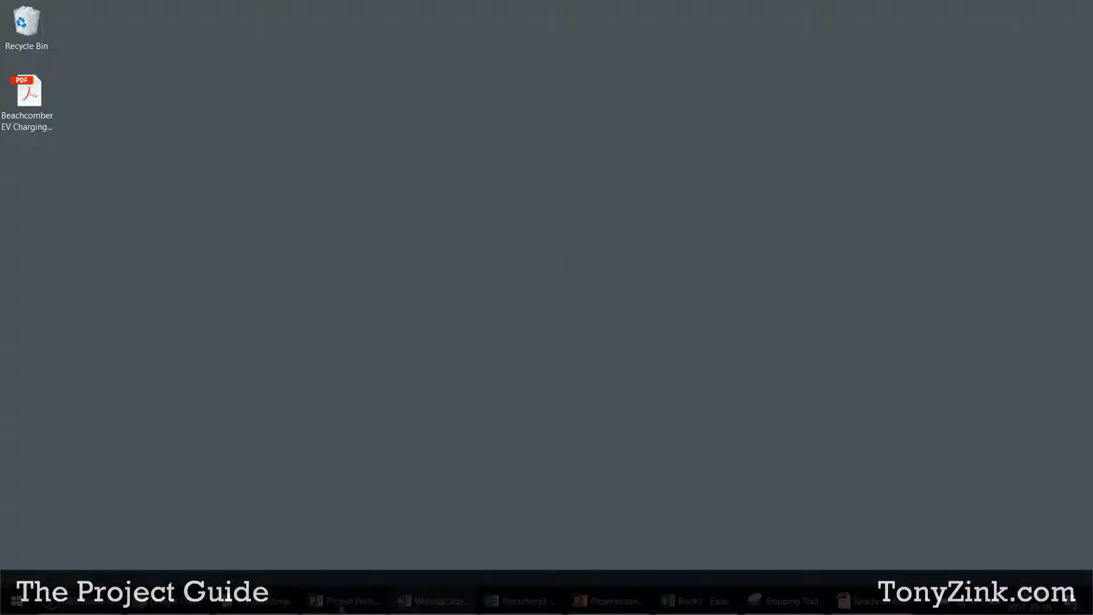
left_click(346, 608)
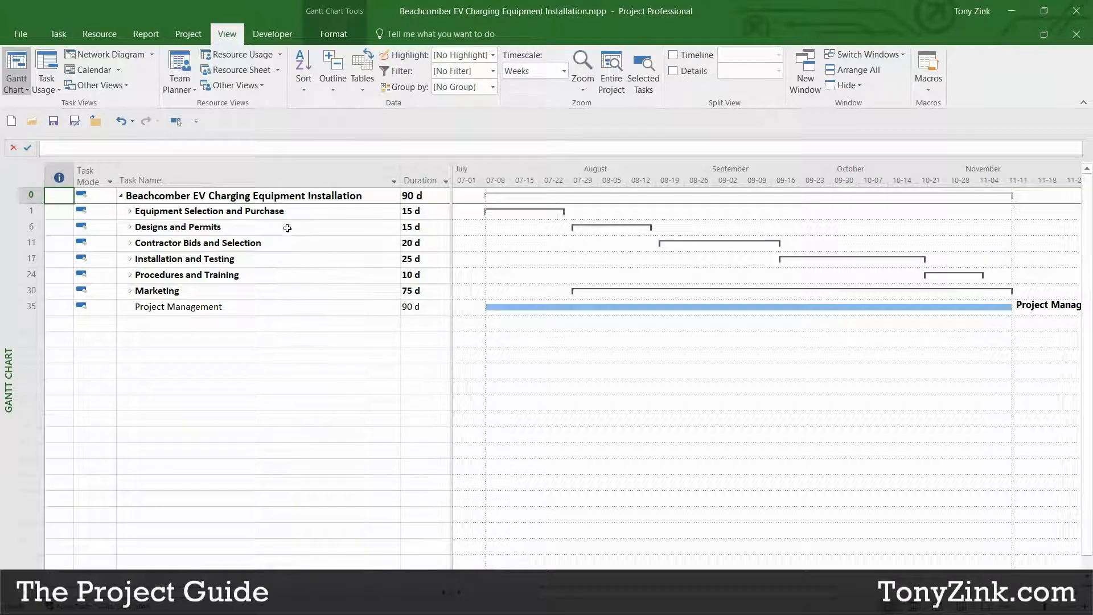
Step: Check the Calendar view, and examine the resources from Electrical Contractor to Project Manager and their tasks in Resource Usage view
left_click(90, 72)
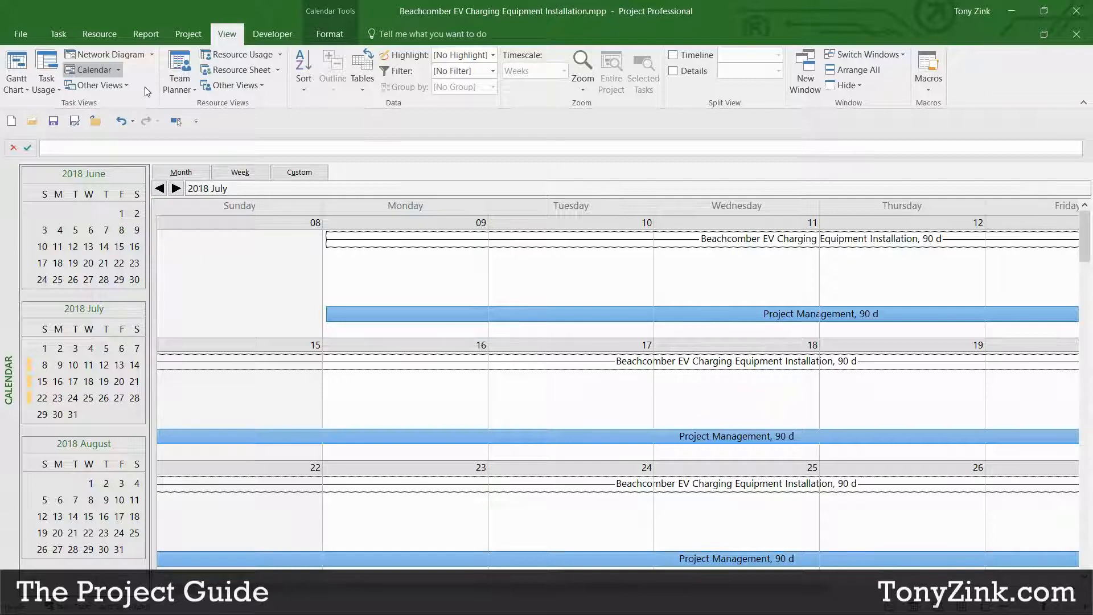
left_click(238, 59)
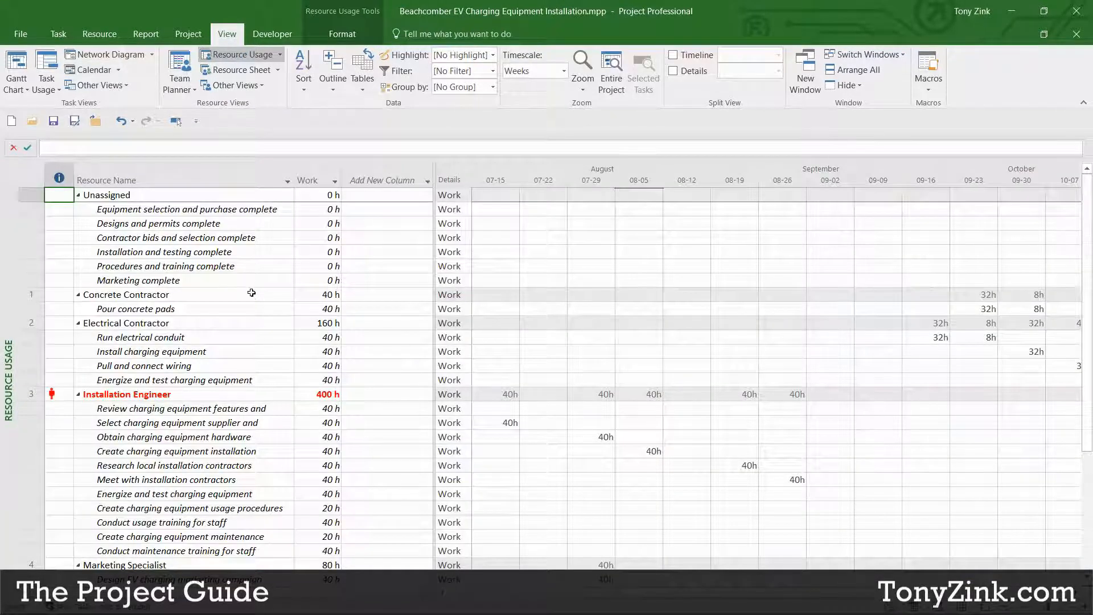
scroll(231, 313, "down", 2)
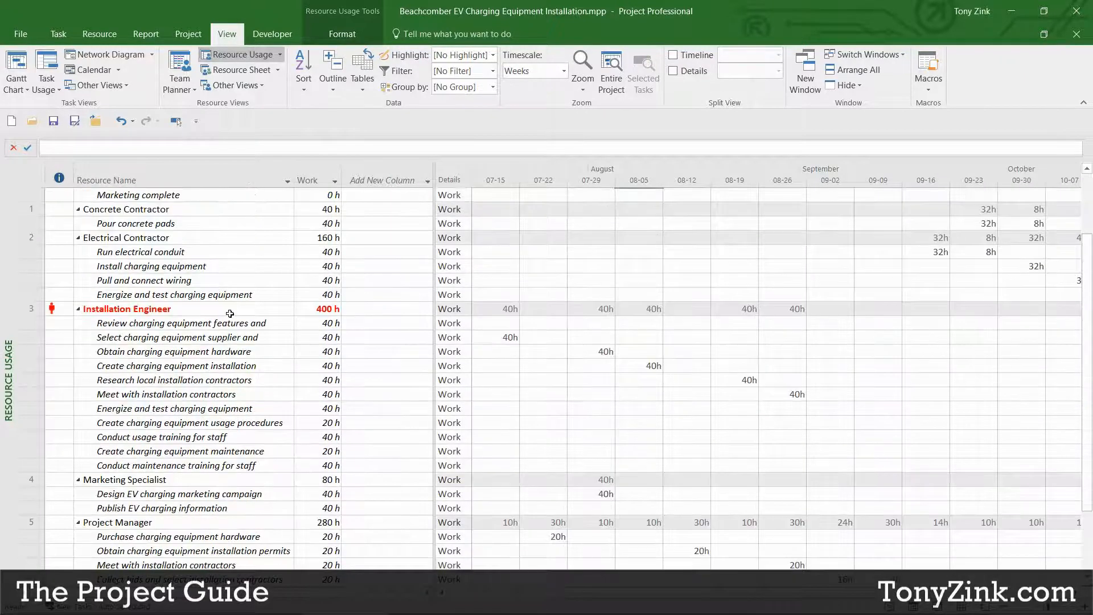
left_click(145, 238)
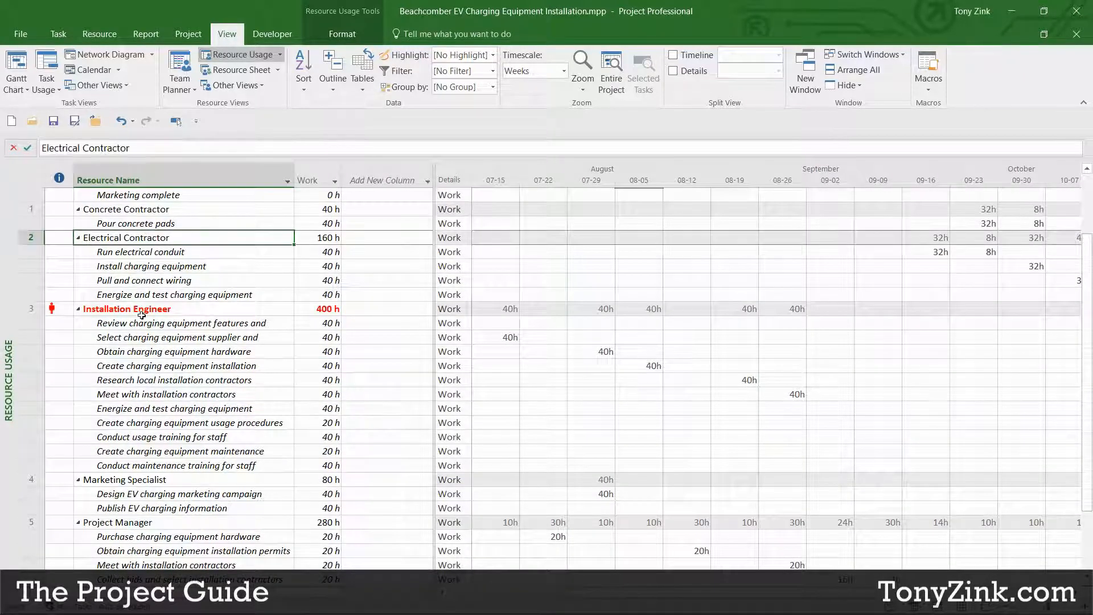
left_click(141, 313)
left_click(141, 480)
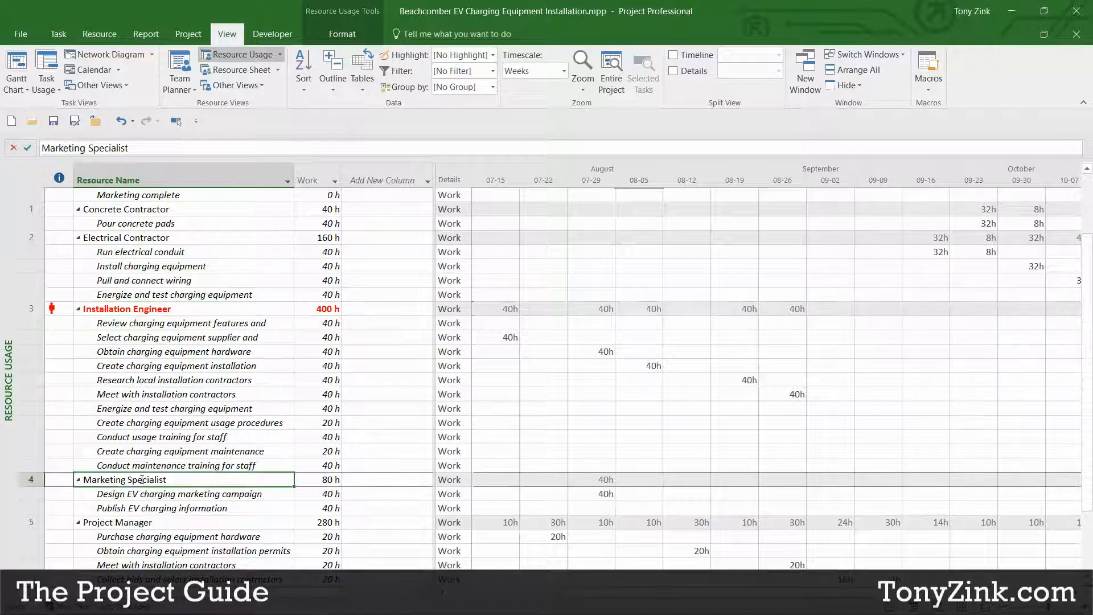
left_click(157, 239)
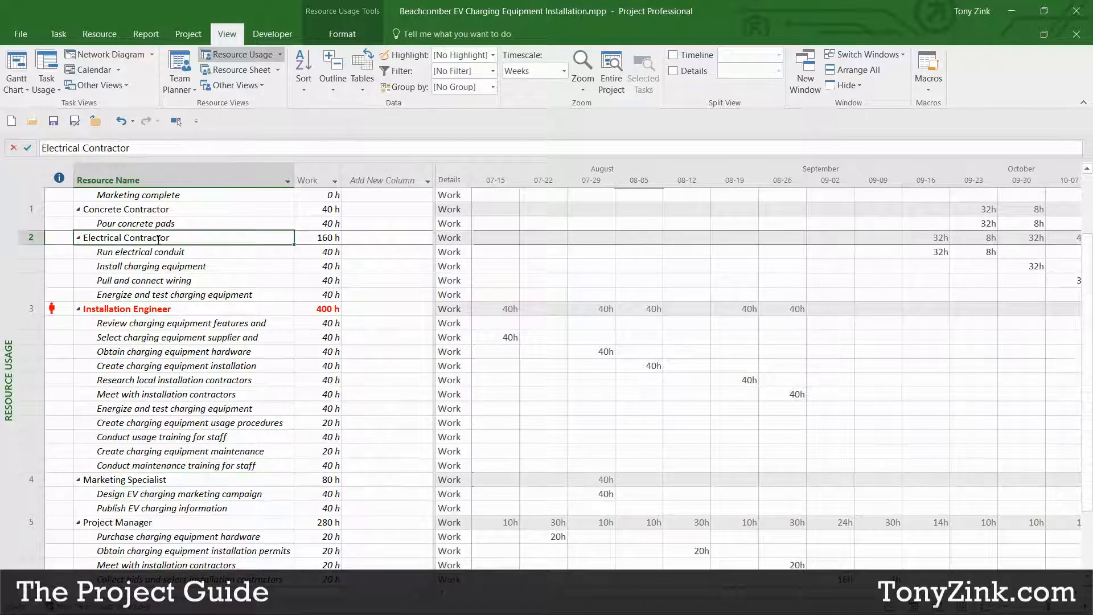
left_click_drag(200, 253, 159, 479)
left_click(163, 312)
left_click(160, 480)
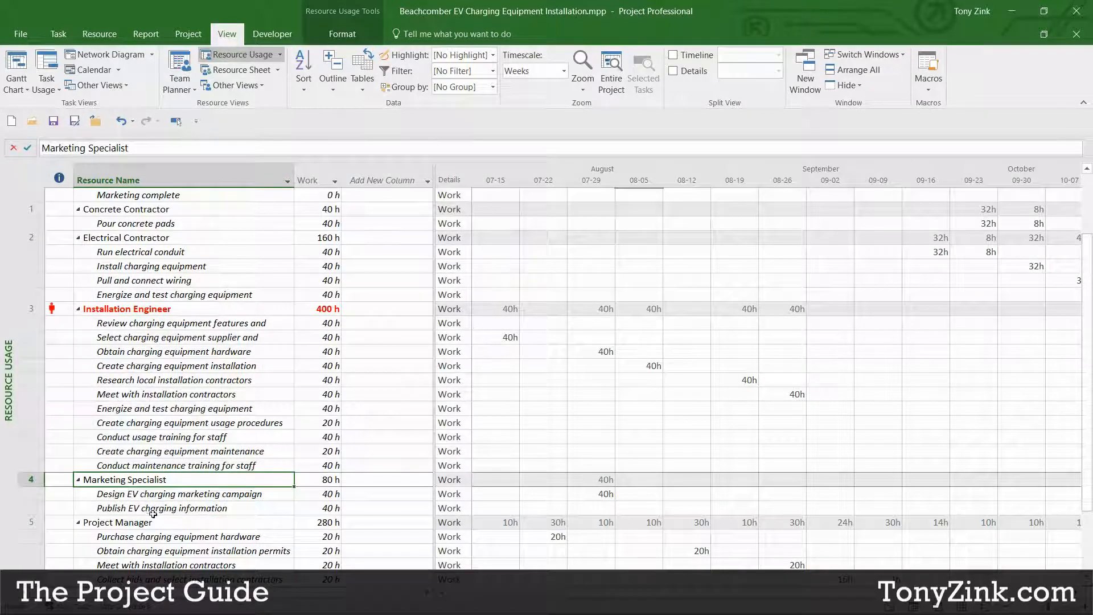
left_click(134, 523)
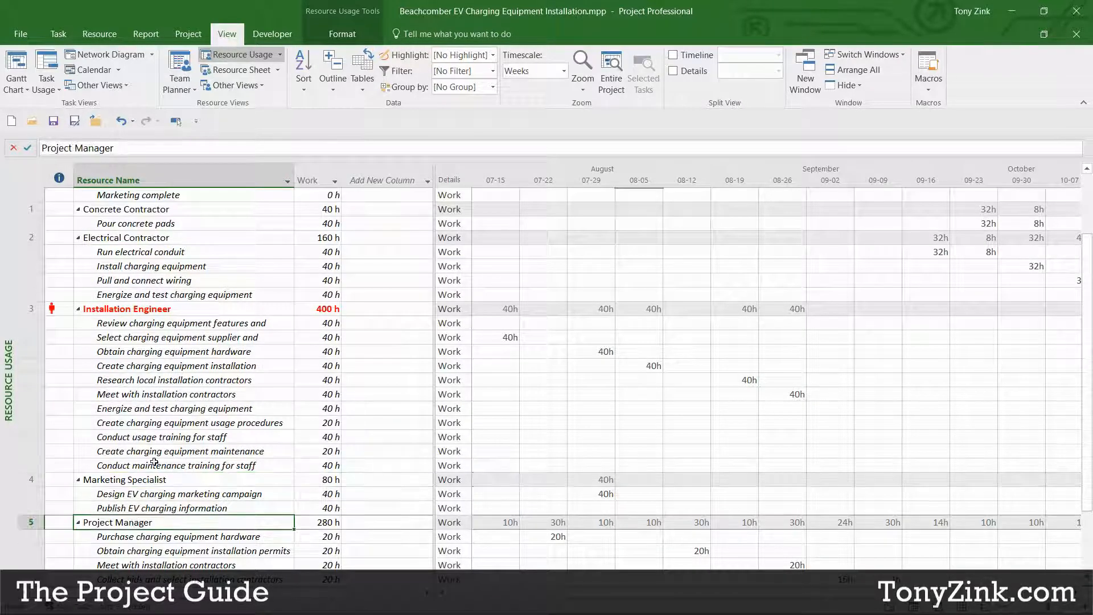
Step: Narrow the Resource Usage table to end after the Work column, and examine the Concrete Contractor's weekly hours for Pour concrete pads
scroll(175, 327, "up", 2)
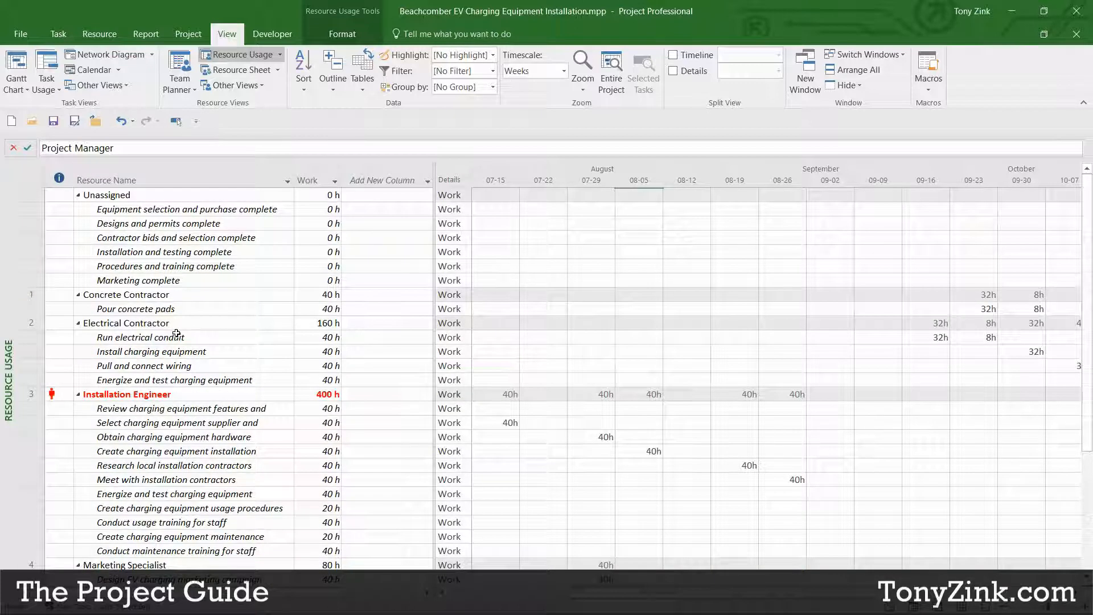
left_click(179, 295)
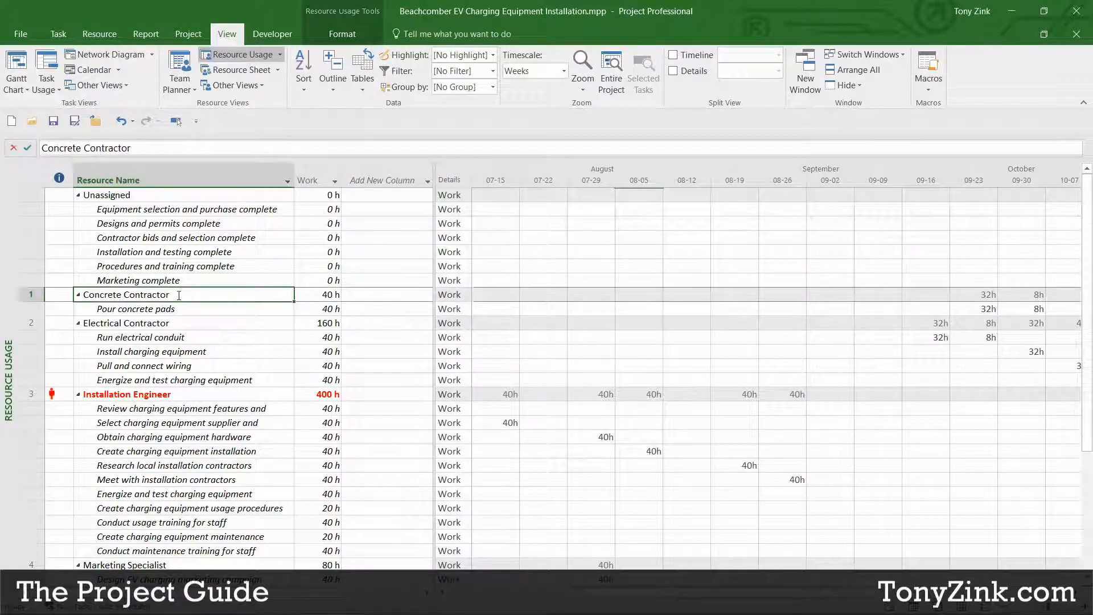
left_click(183, 309)
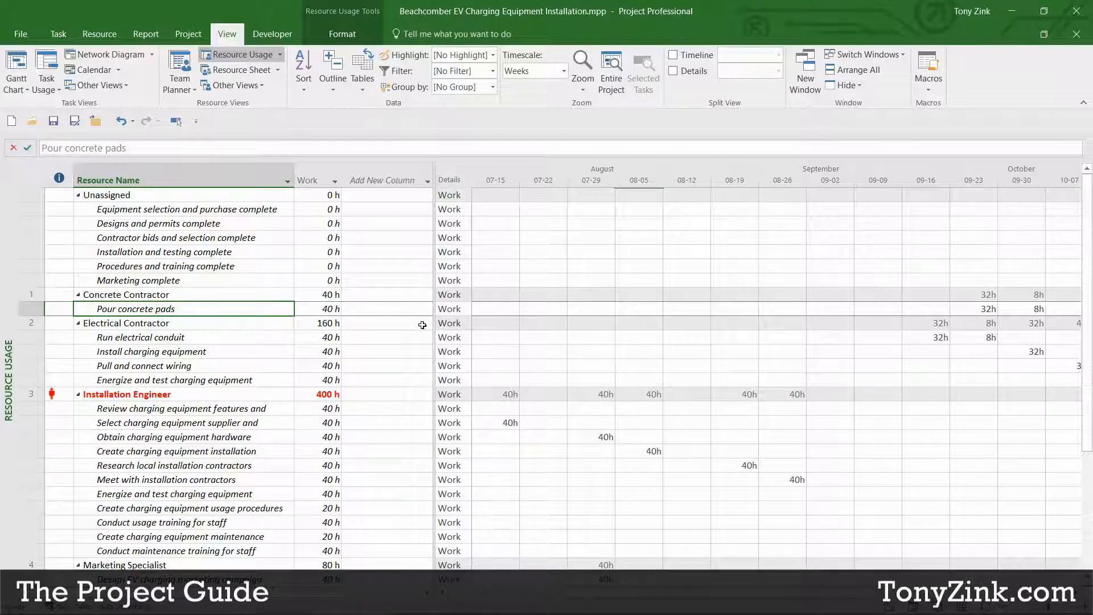
left_click_drag(433, 316, 346, 331)
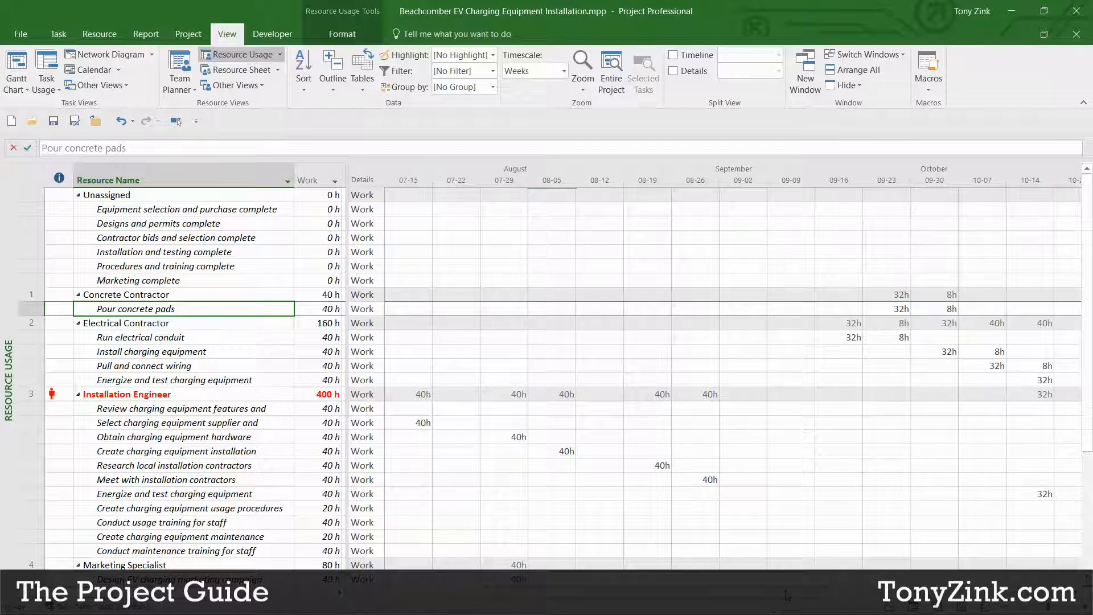
left_click_drag(788, 596, 874, 591)
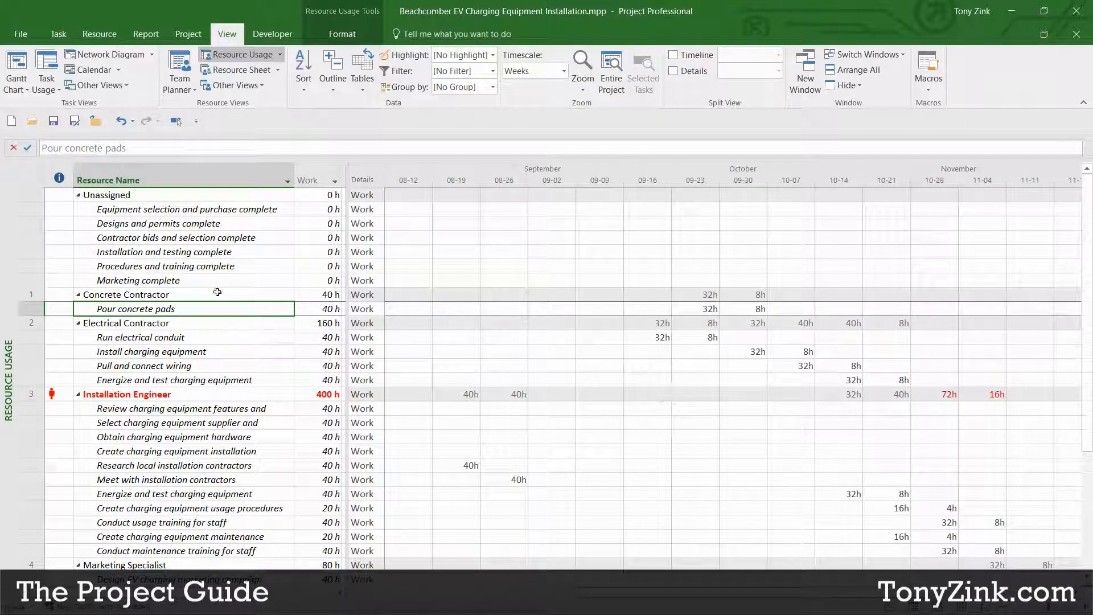
left_click(194, 293)
left_click(186, 310)
Step: Set the Resource Usage timescale to Days and find the daily hours for Pour concrete pads in late September
left_click(563, 72)
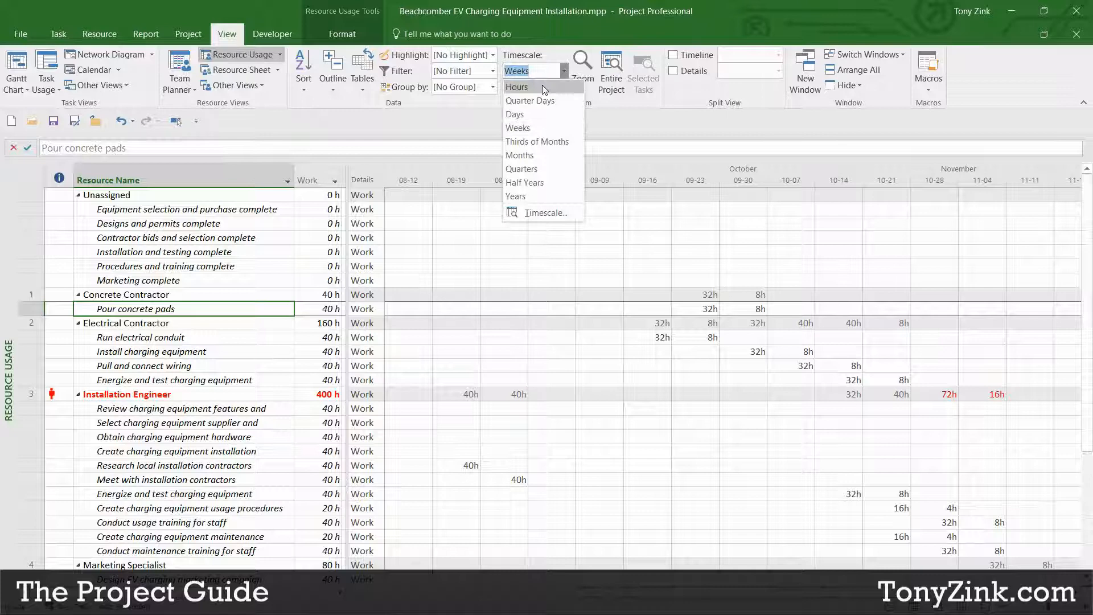
left_click(531, 115)
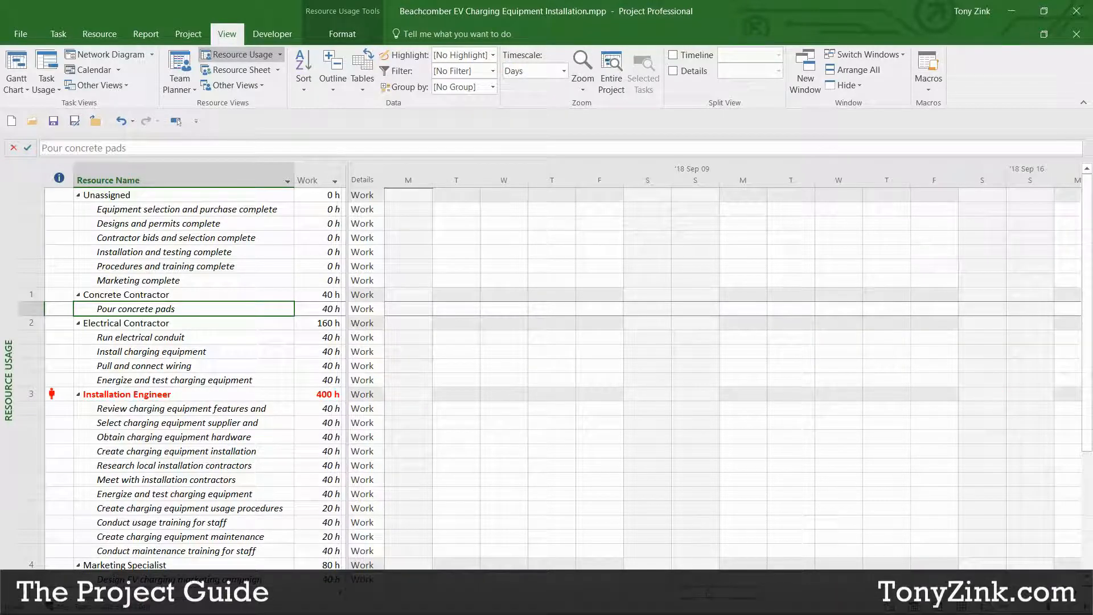
left_click_drag(709, 593, 788, 593)
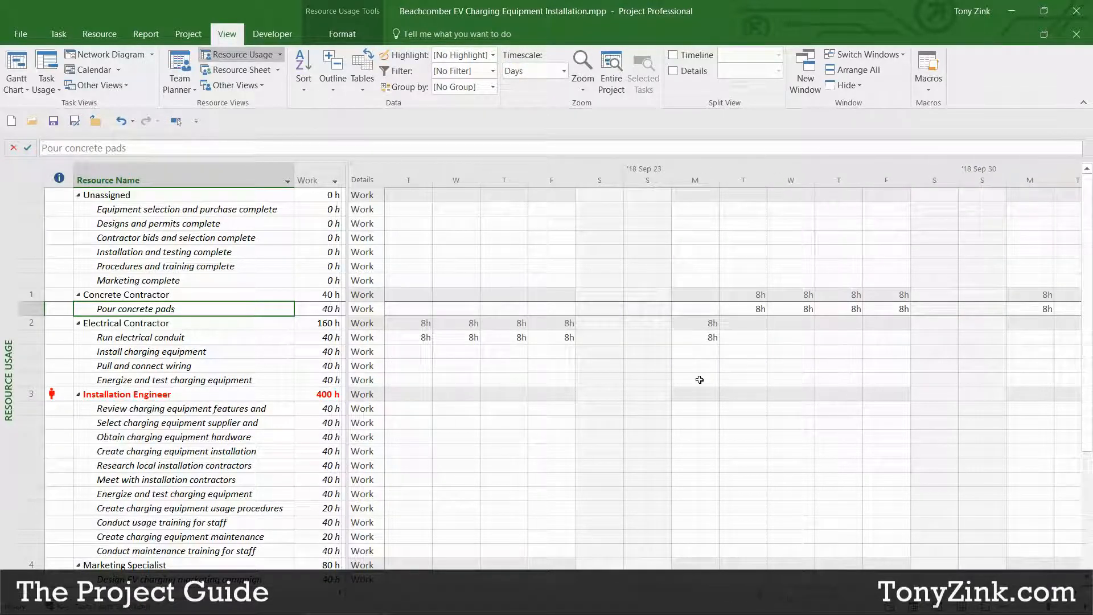
Step: Change the Resource Usage timescale to Weeks and on to Months, and select the Concrete Contractor's September work
left_click(564, 72)
left_click(525, 128)
left_click(563, 72)
left_click(544, 154)
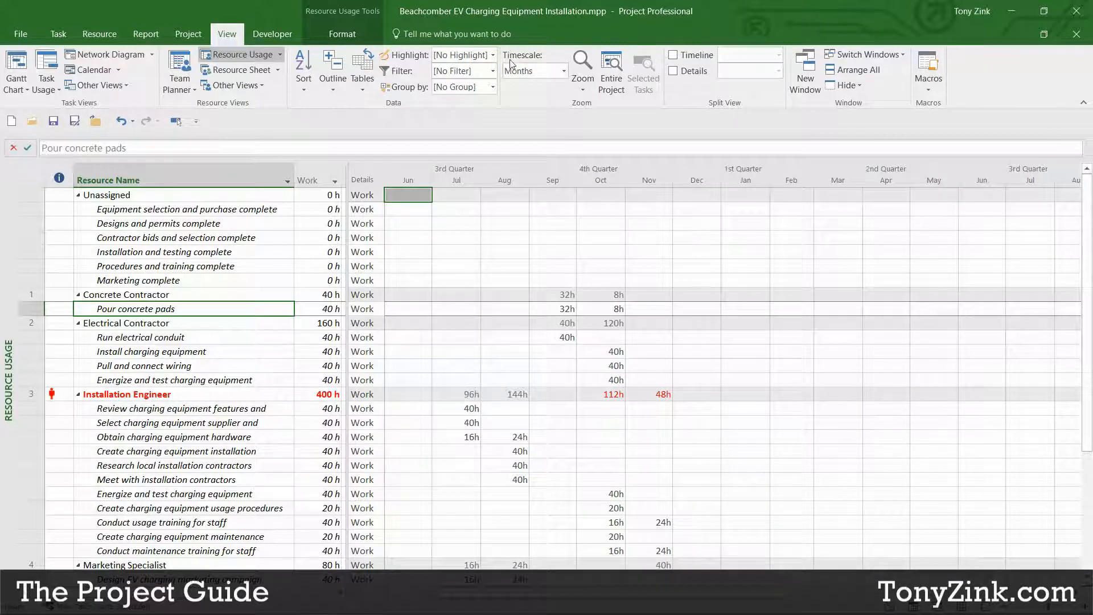
left_click(564, 71)
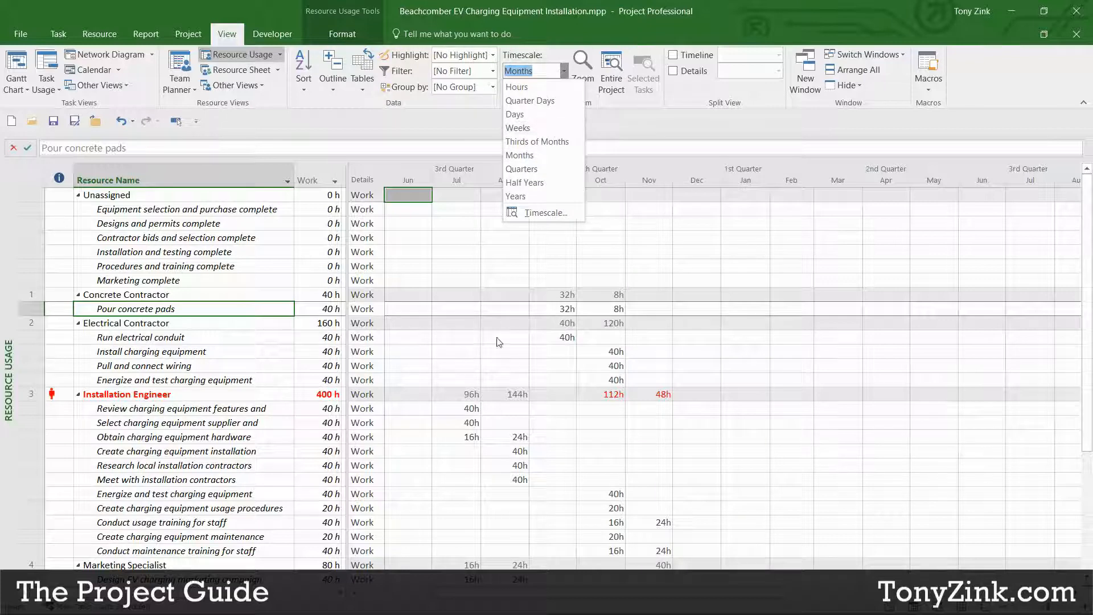
left_click(561, 295)
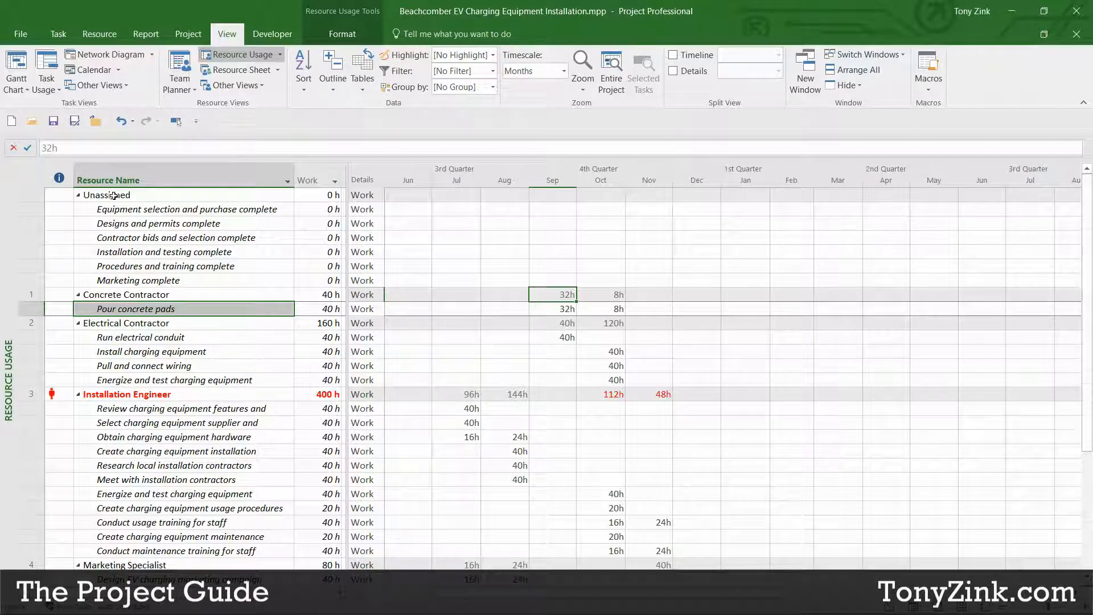
Step: Return to the Gantt Chart and expand all six summary tasks from Marketing up to Equipment Selection and Purchase
left_click(20, 67)
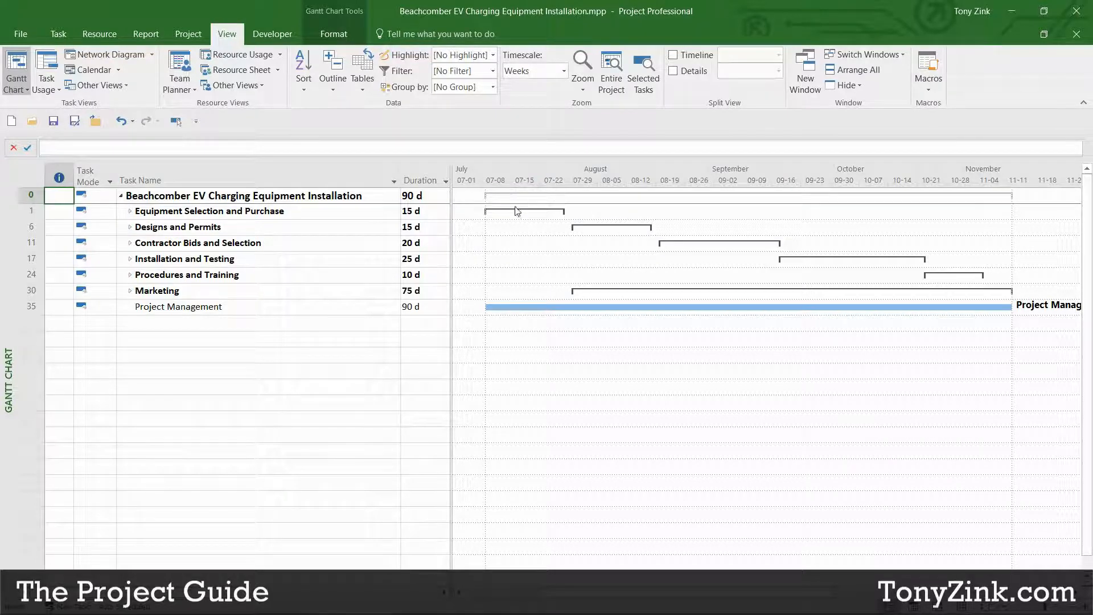
left_click(131, 292)
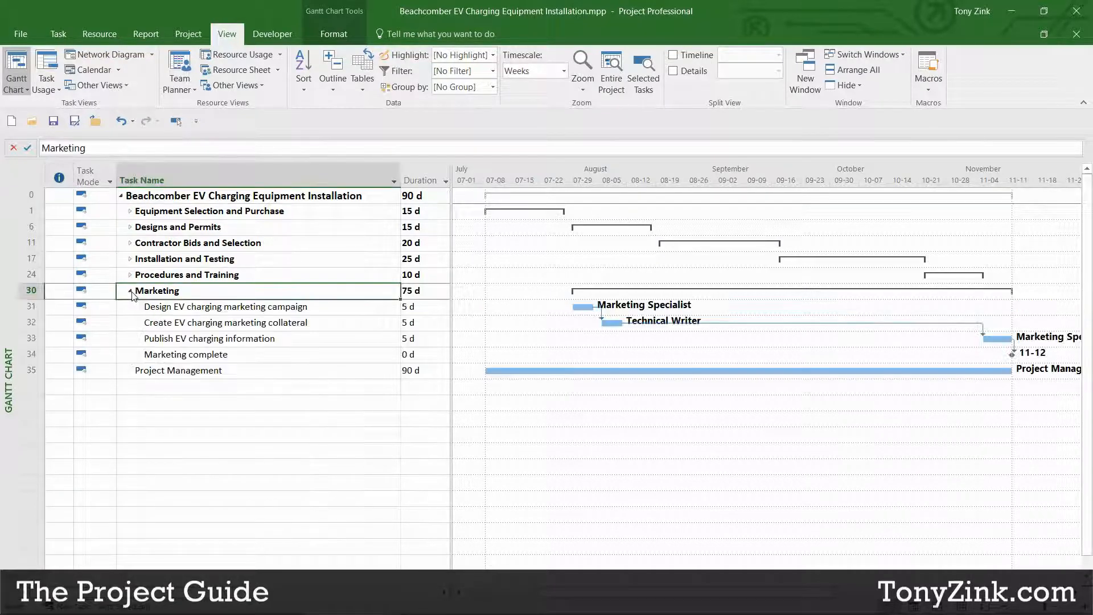
left_click(130, 275)
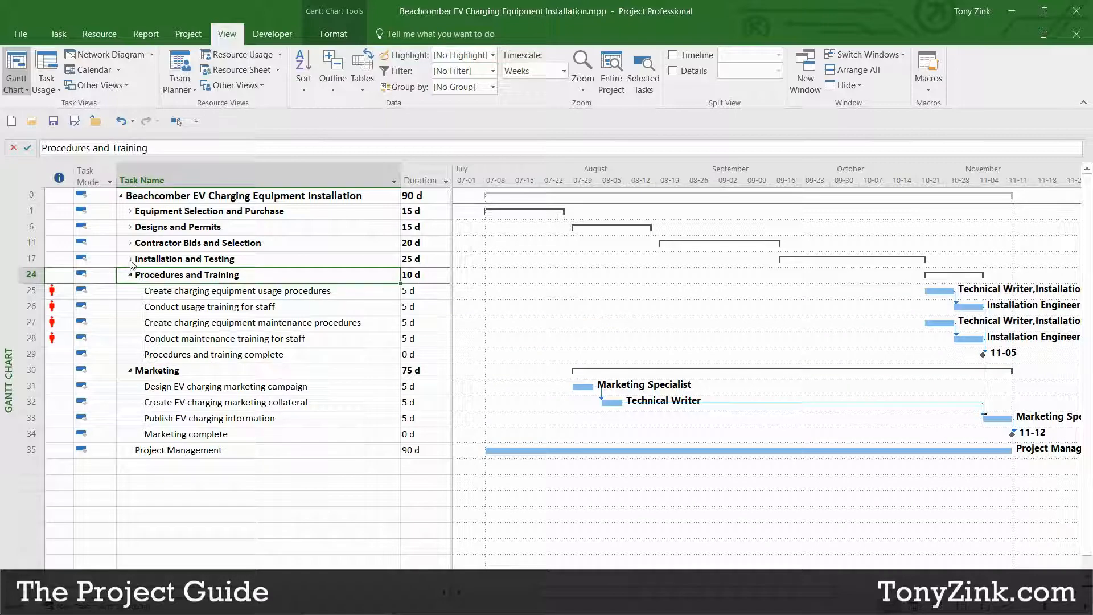
left_click(130, 259)
left_click(129, 243)
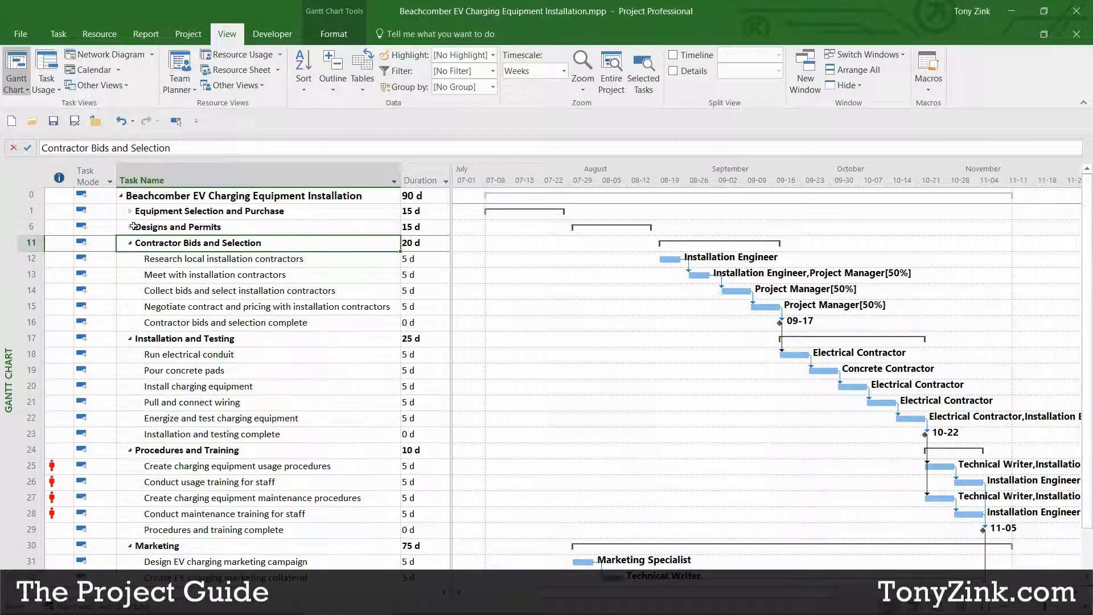
left_click(129, 227)
left_click(130, 214)
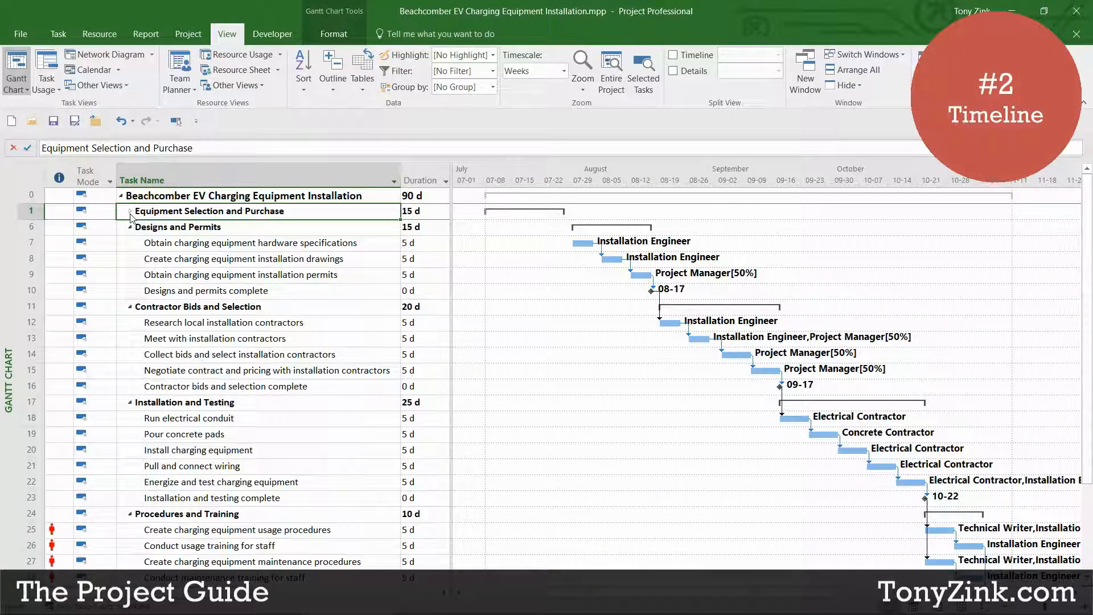
left_click(131, 212)
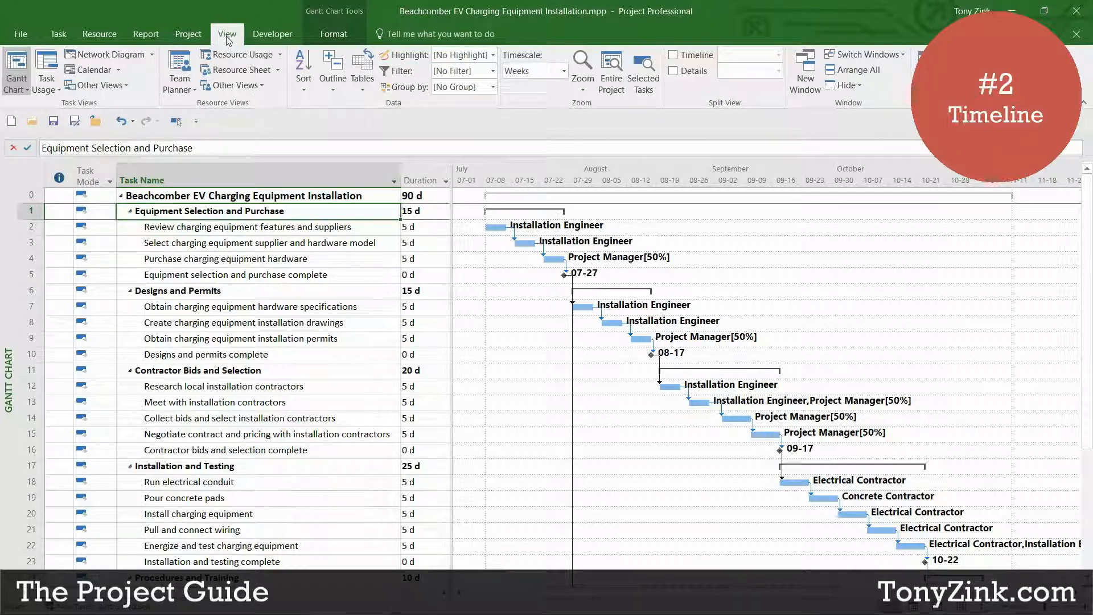
Step: Show the Timeline above the Gantt Chart and make its pane taller
left_click(673, 55)
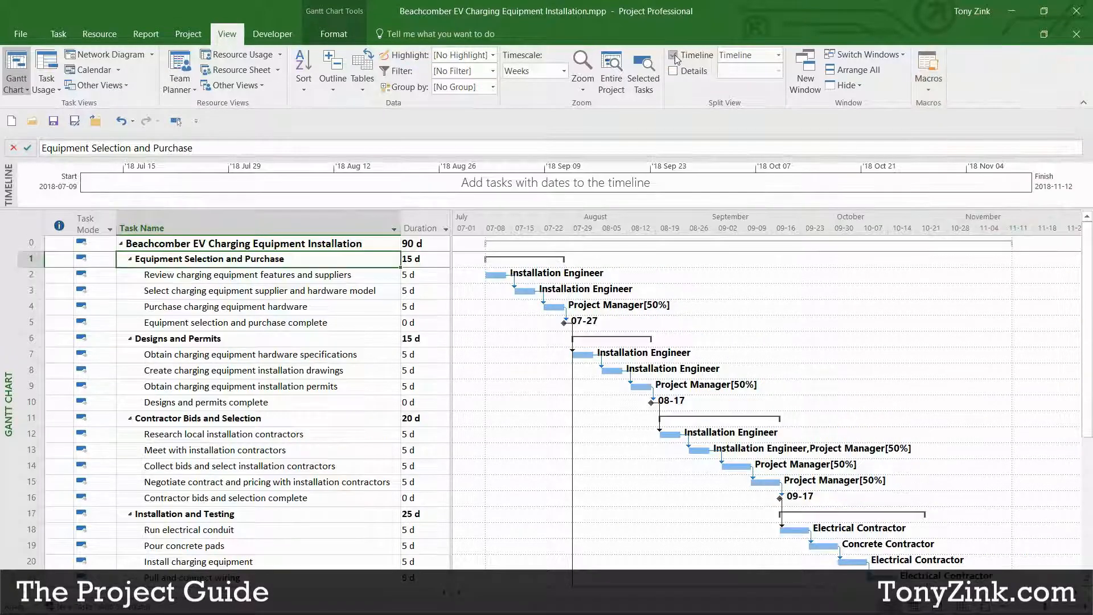
left_click_drag(525, 209, 524, 242)
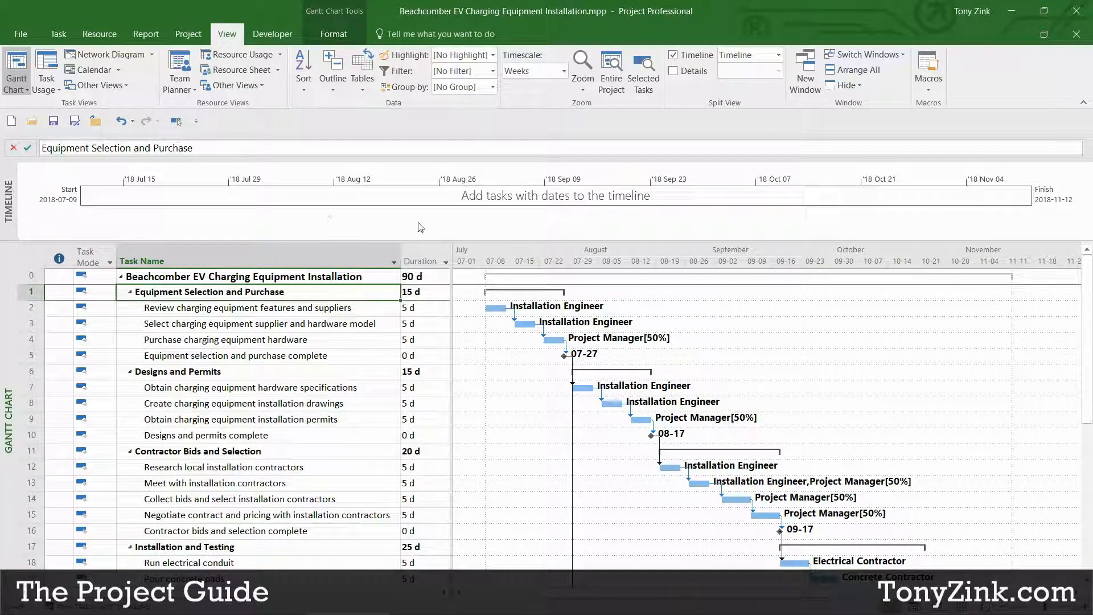
Step: Try adding Review charging equipment features and suppliers and the Equipment selection and purchase complete milestone to the timeline, and undo both additions
left_click(216, 313)
right_click(217, 313)
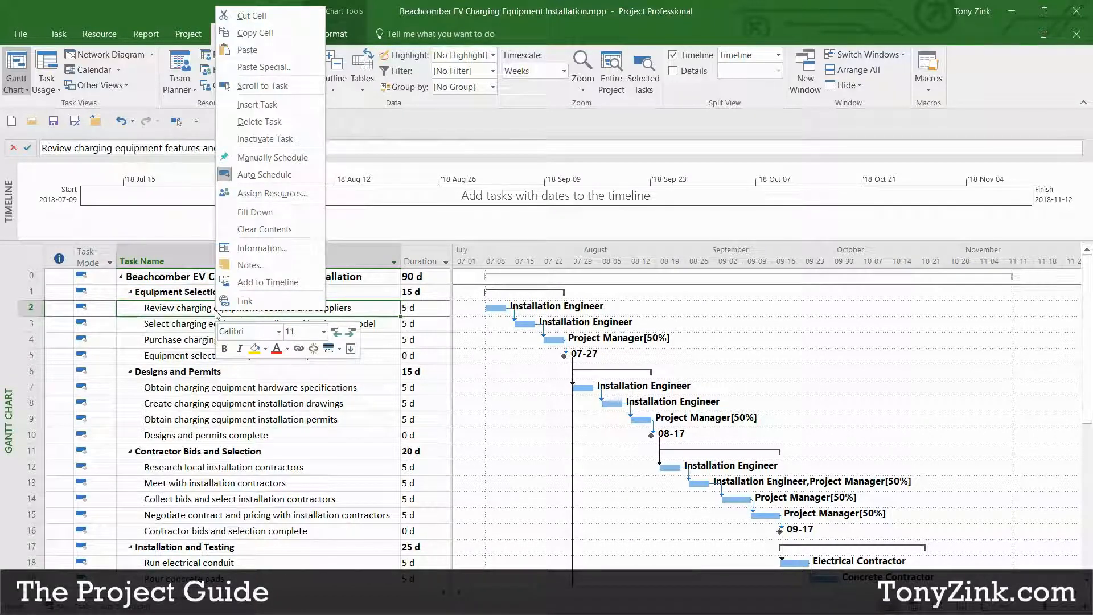
left_click(272, 282)
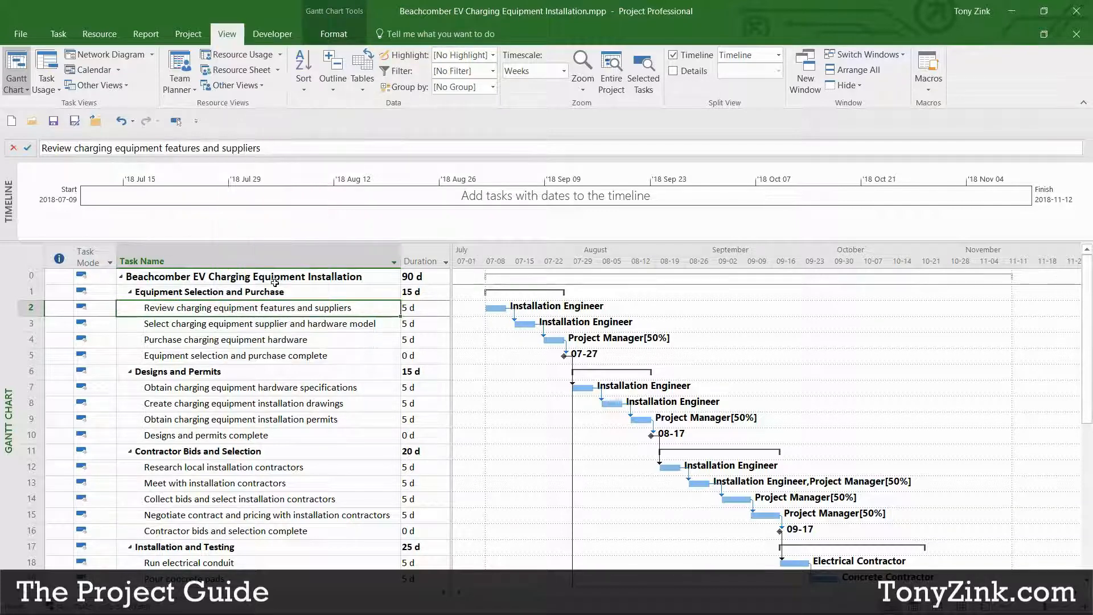
left_click(207, 356)
right_click(207, 356)
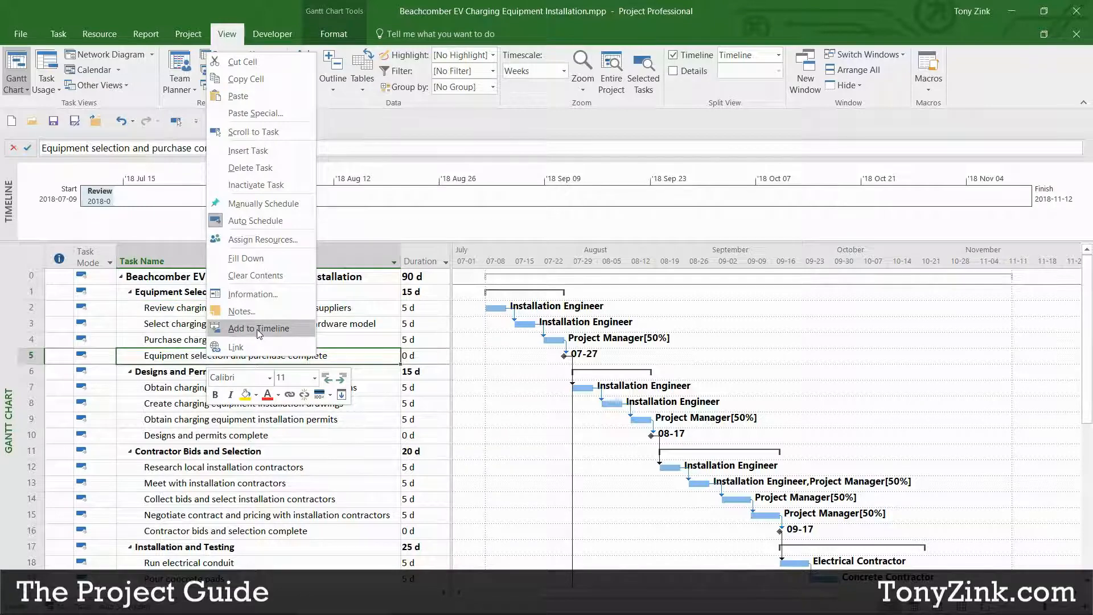
left_click(253, 393)
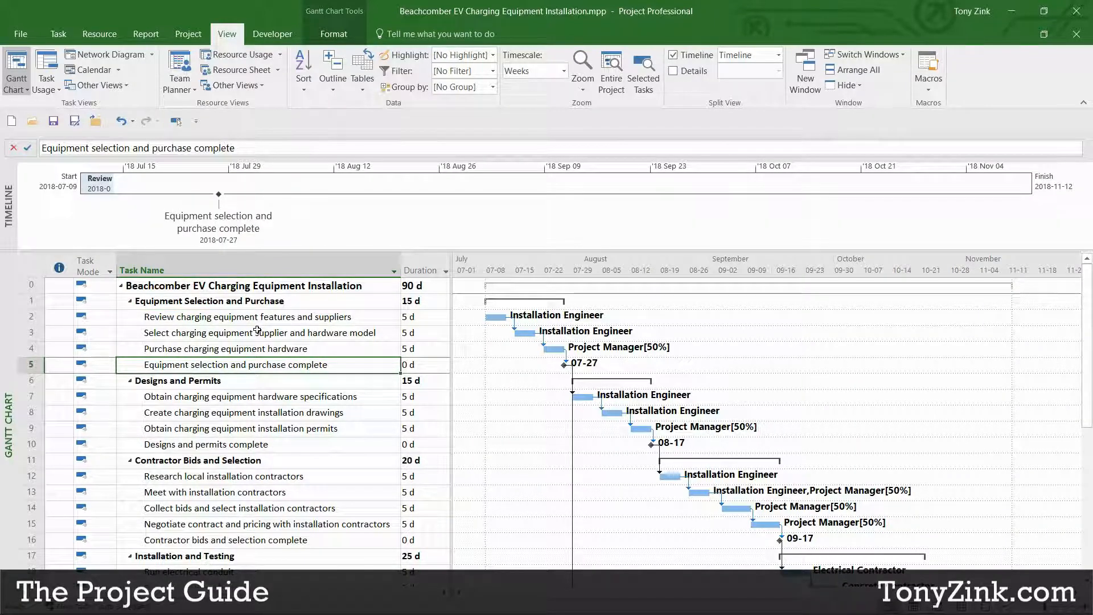
key("ctrl+z")
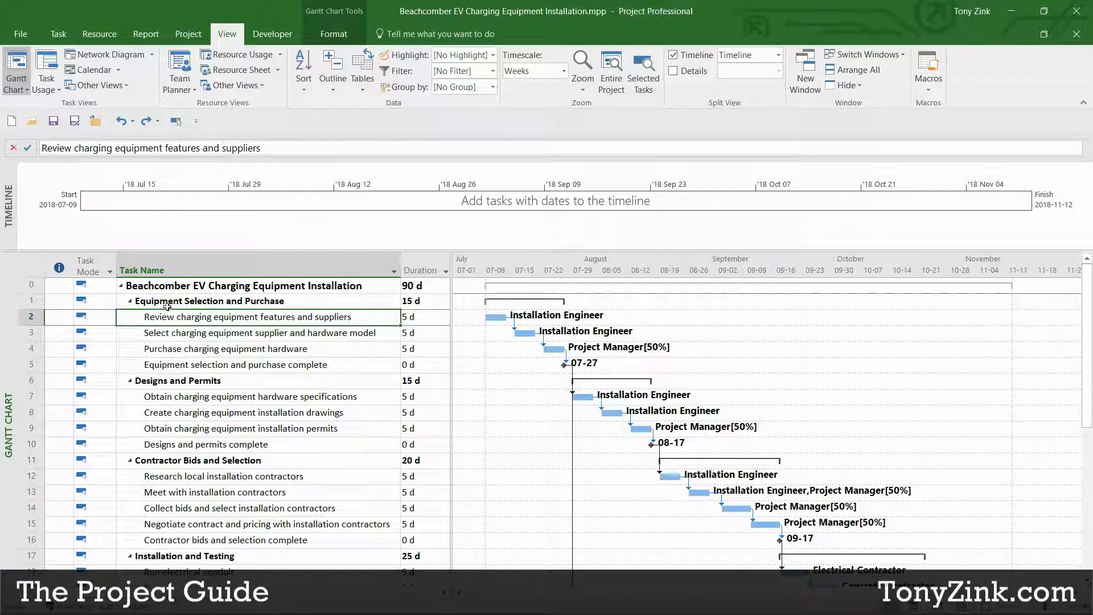
Step: Try adding all tasks from Equipment Selection and Purchase through Designs and permits complete to the timeline in one go
left_click_drag(167, 308, 165, 450)
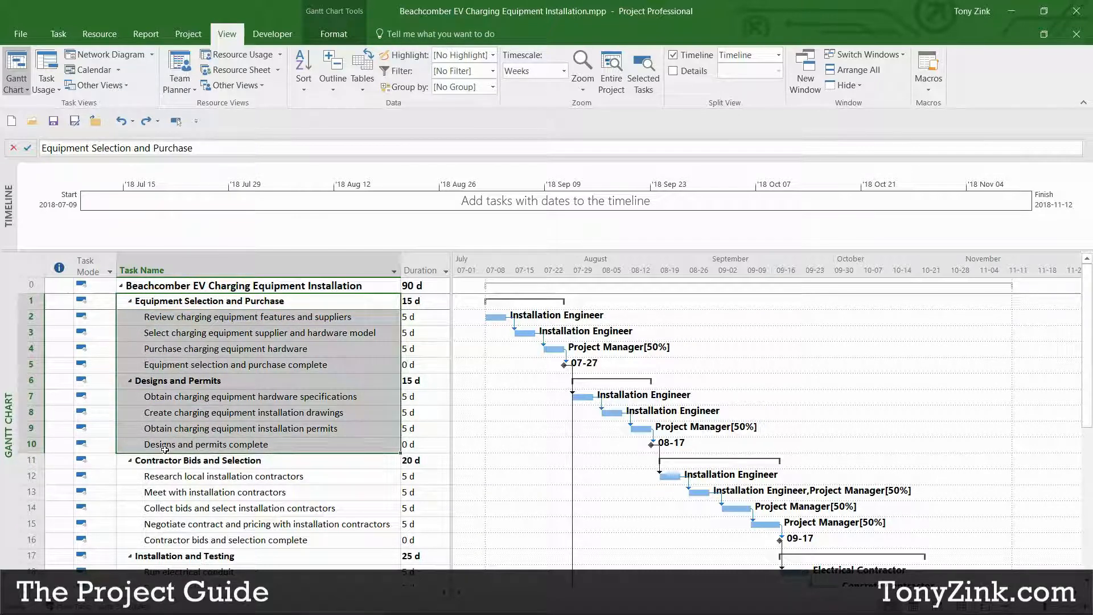
right_click(193, 346)
left_click(236, 318)
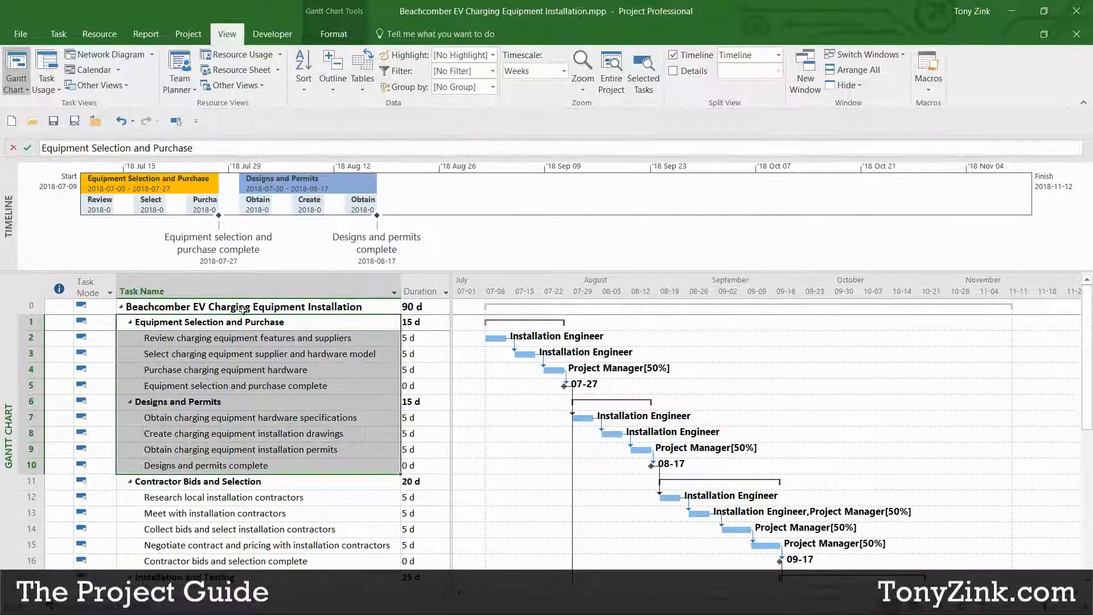
mouse_move(307, 198)
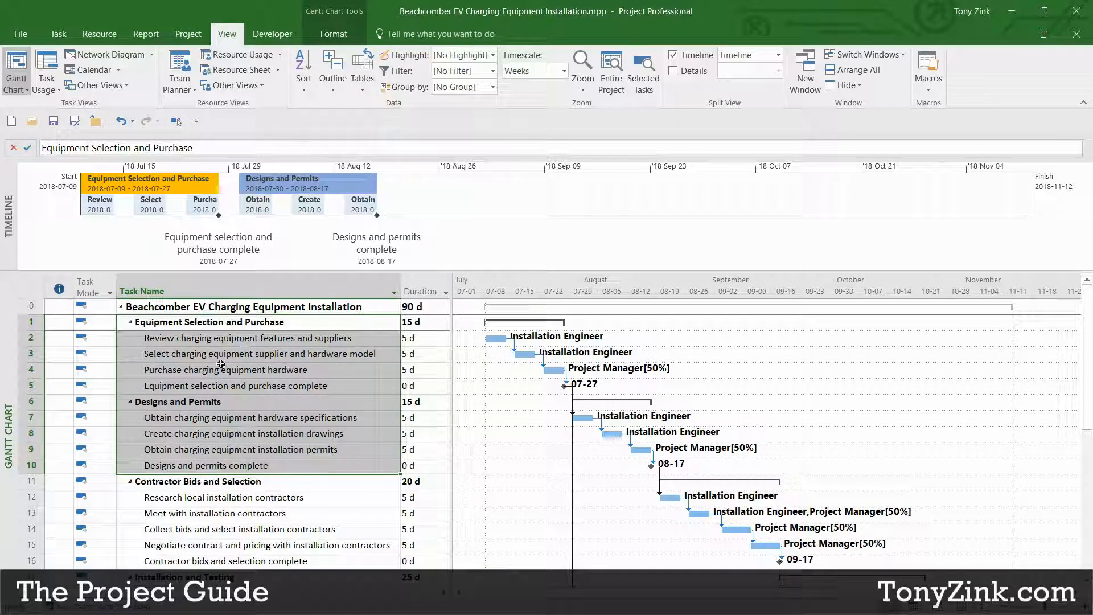
Step: Try adding every task from the project summary row through Project Management to the timeline, and undo both bulk additions
left_click(32, 286)
right_click(185, 349)
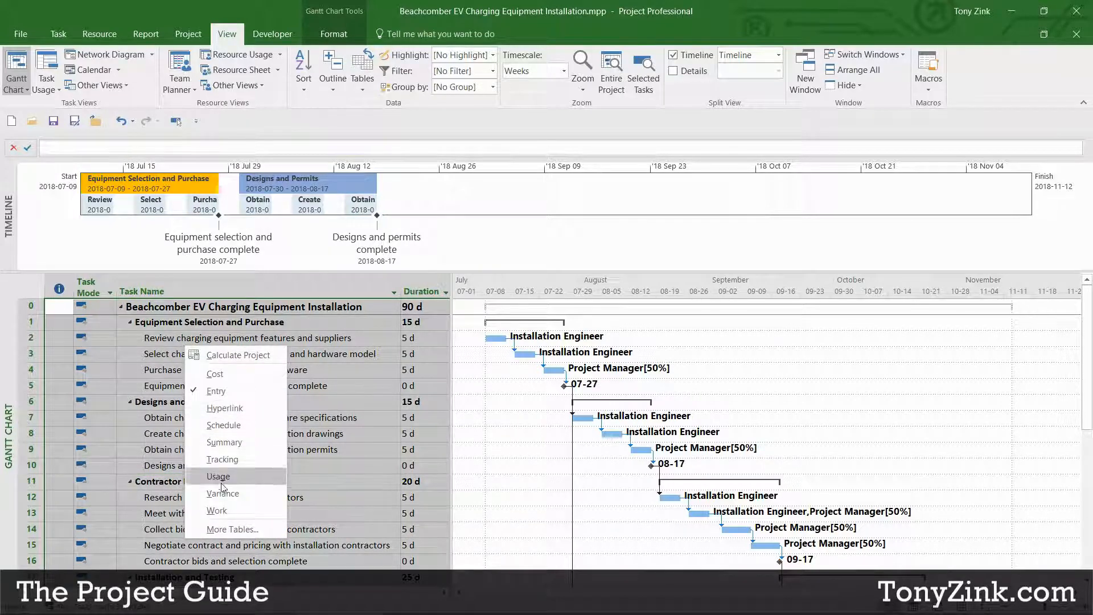
left_click(60, 326)
left_click(60, 325)
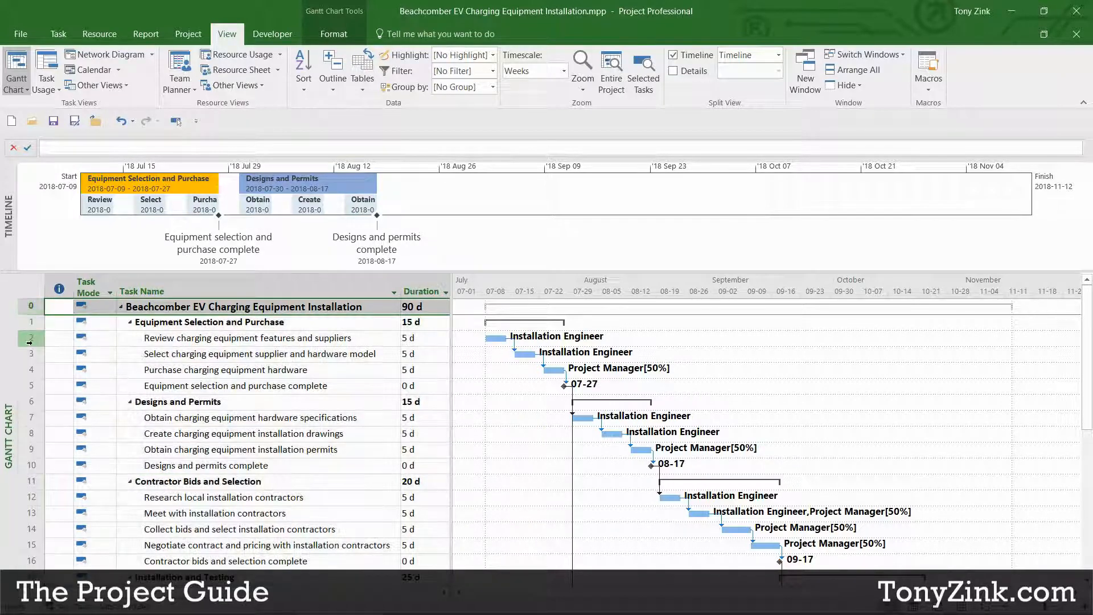
scroll(31, 432, "down", 10)
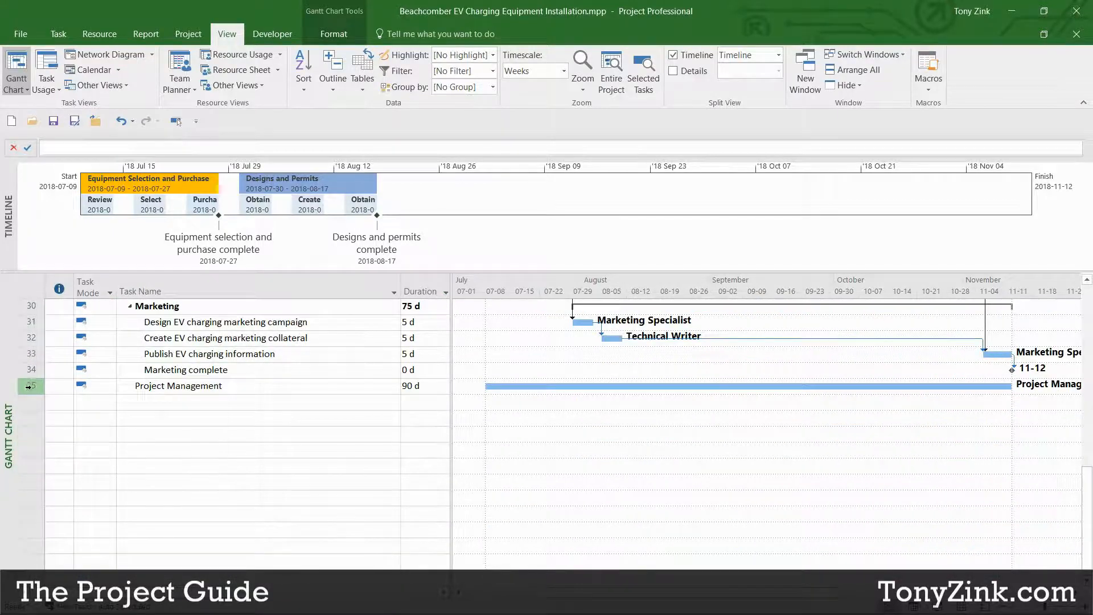
left_click(32, 386, "shift")
scroll(149, 387, "up", 10)
right_click(150, 387)
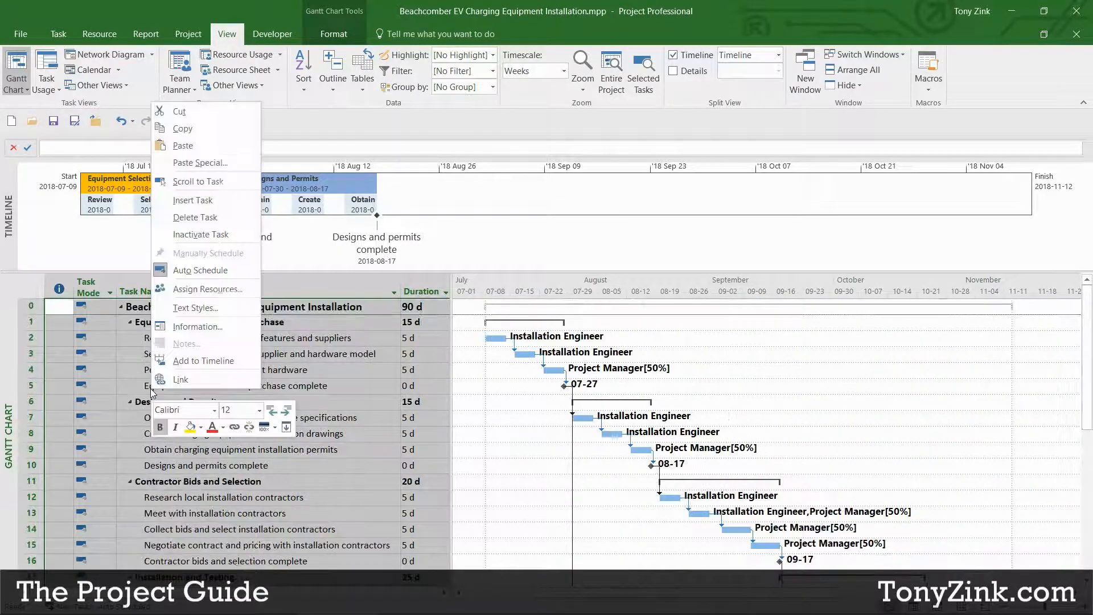
left_click(199, 361)
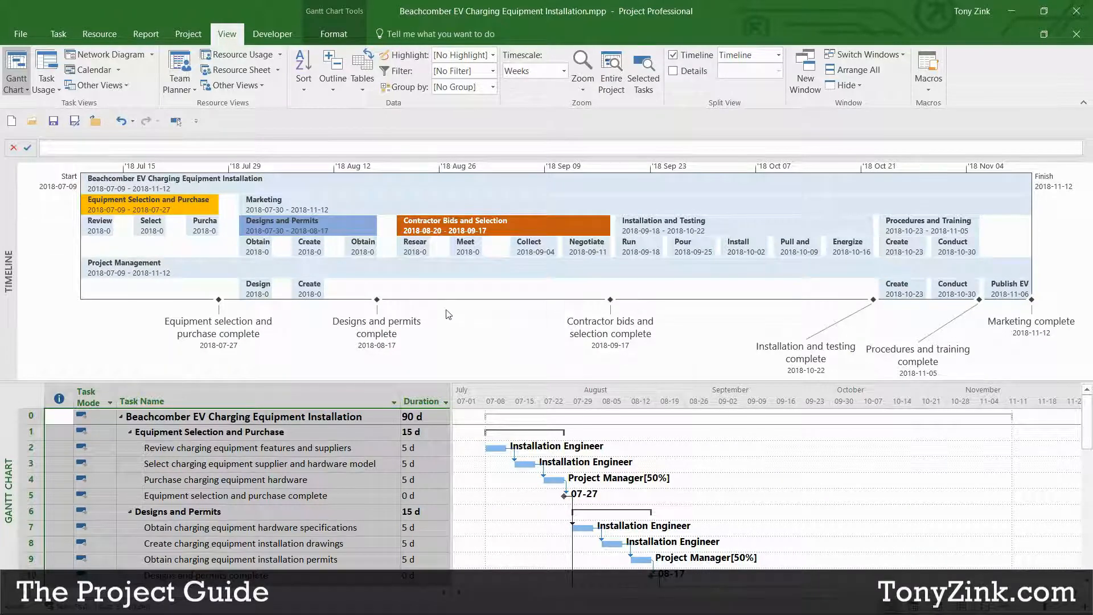
key("ctrl+z")
key("ctrl+z")
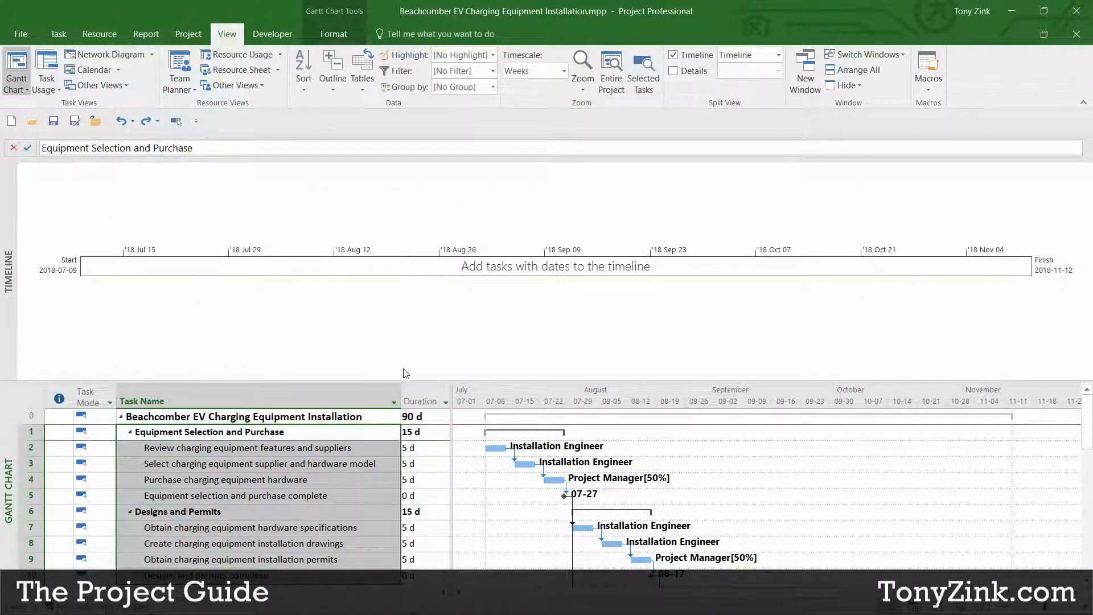
Step: Shorten the Timeline pane and add the Equipment Selection and Purchase summary task to the timeline
left_click_drag(394, 381, 394, 278)
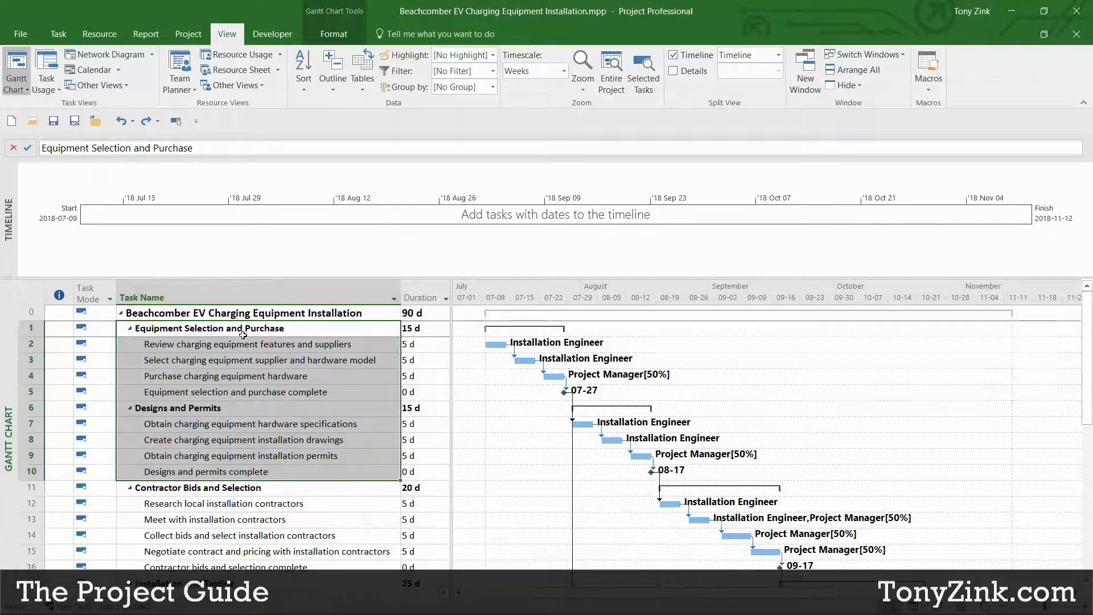
left_click(237, 330)
left_click(121, 357)
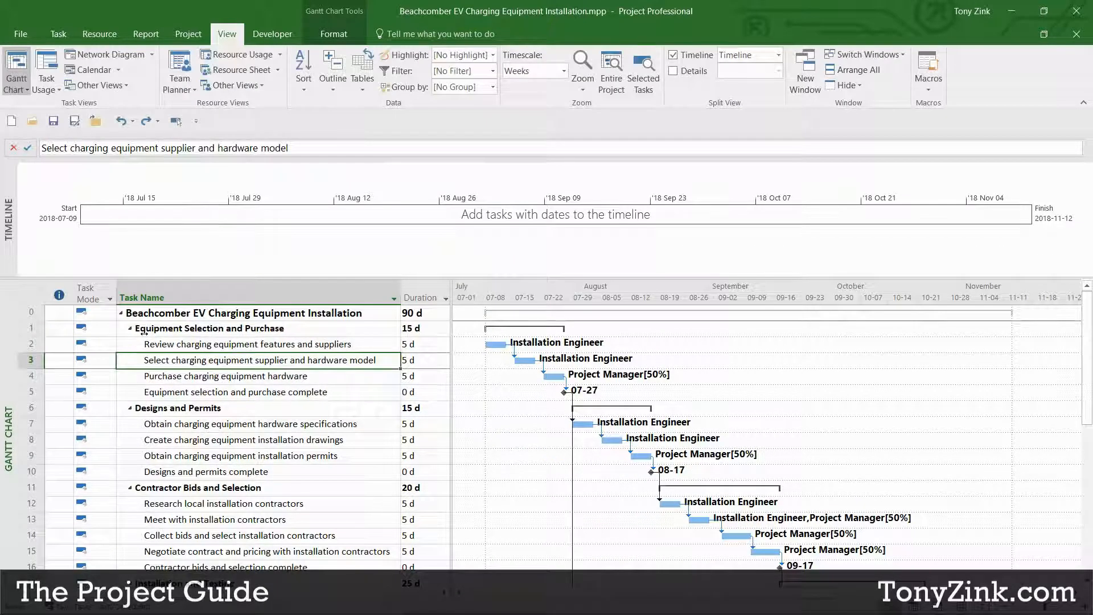
left_click(144, 333)
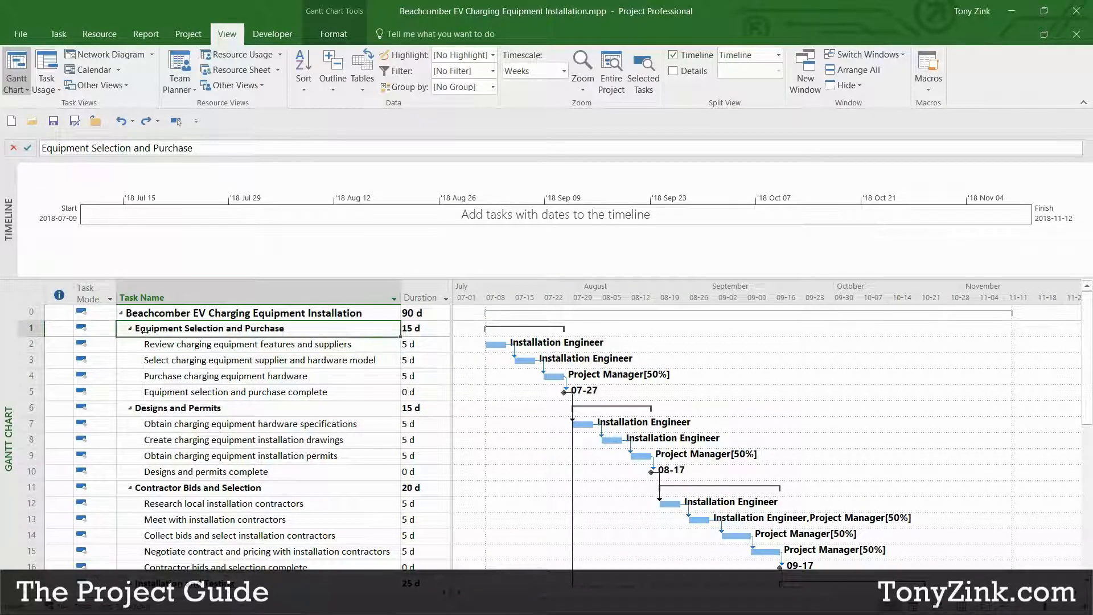
right_click(157, 330)
left_click(206, 300)
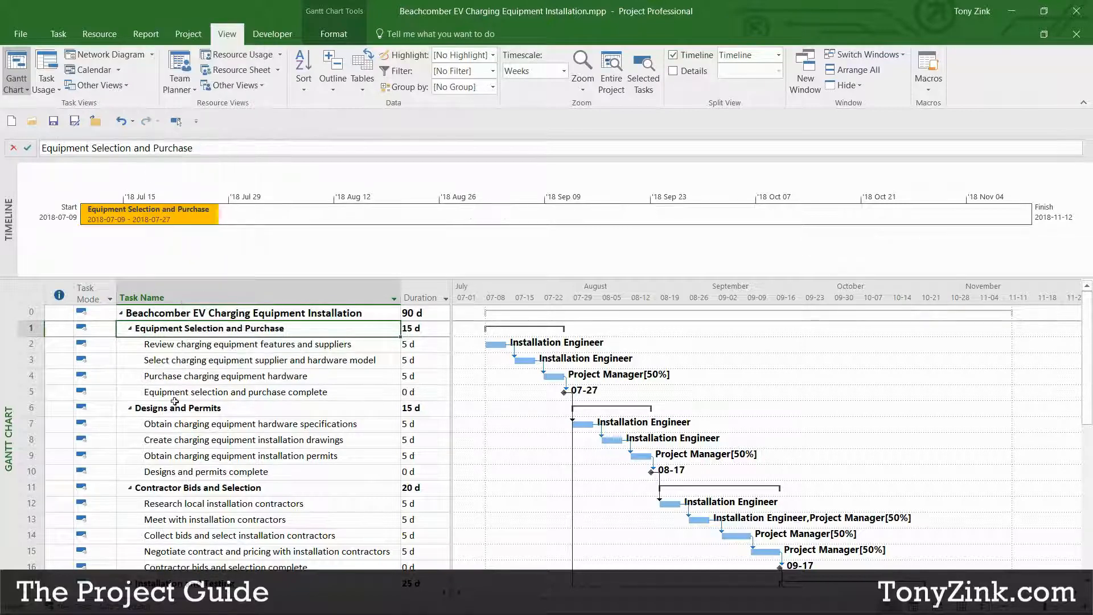
Step: Add the Designs and Permits and the Contractor Bids and Selection summary tasks to the timeline
right_click(171, 417)
left_click(218, 385)
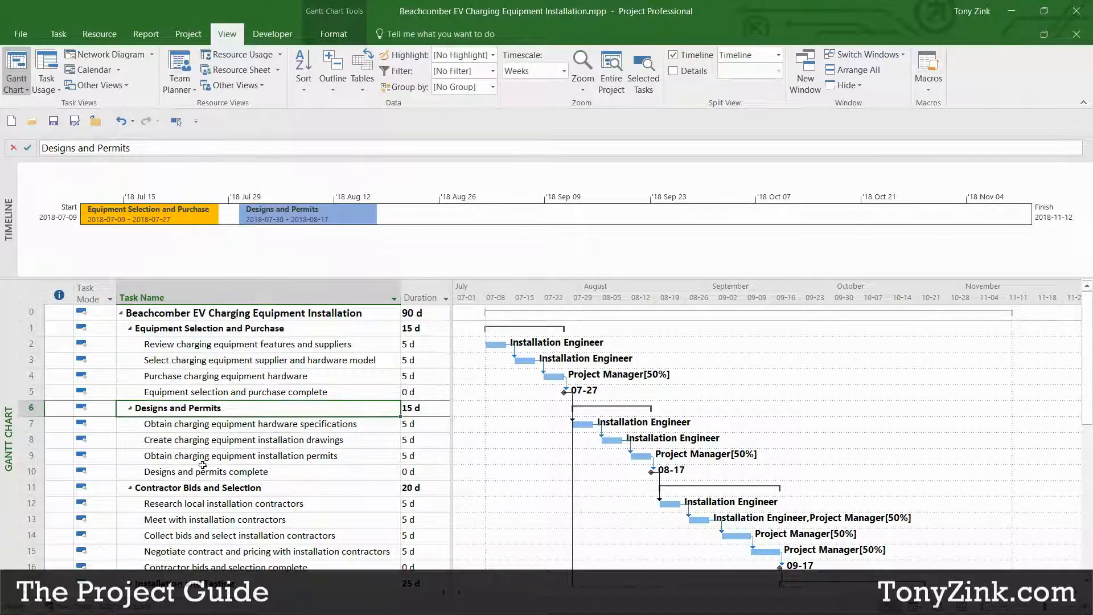
left_click(192, 487)
right_click(192, 487)
left_click(232, 456)
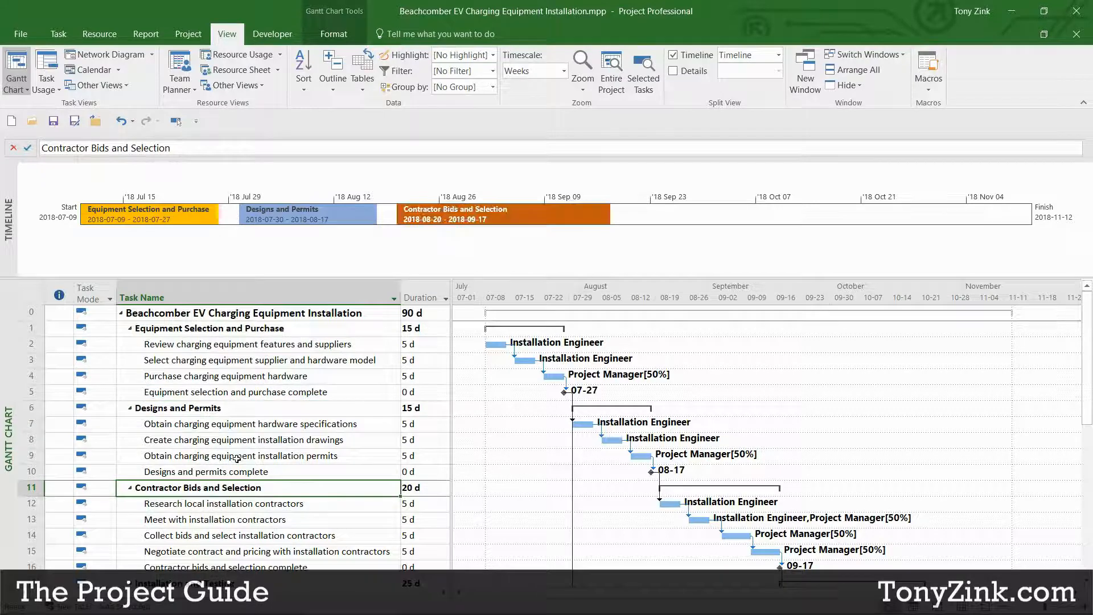
Step: Add the Equipment selection and purchase complete and the Designs and permits complete milestones to the timeline
left_click(267, 392)
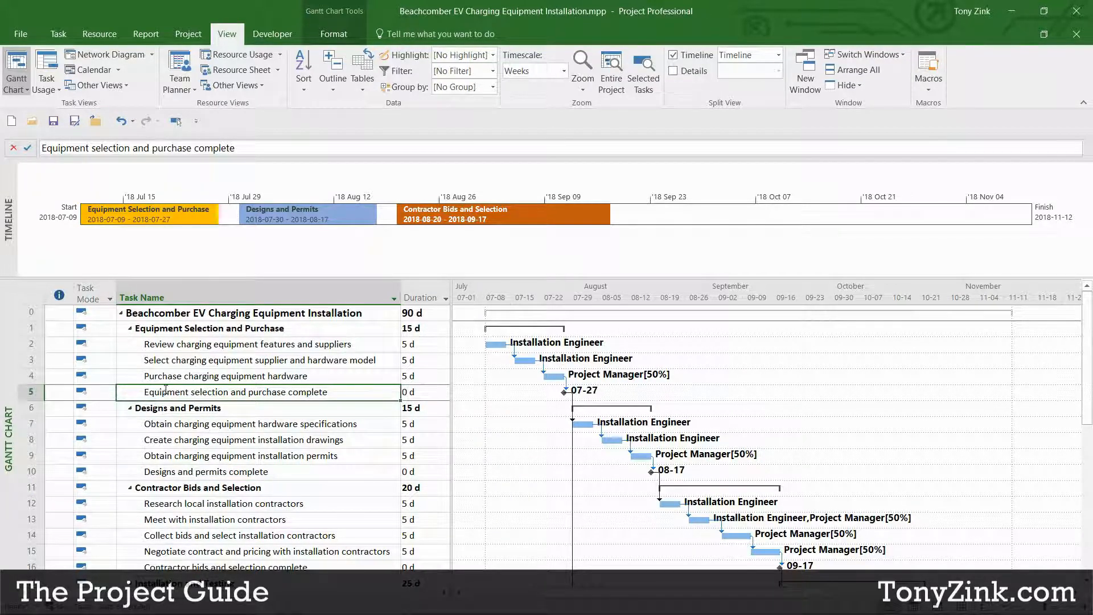
right_click(243, 393)
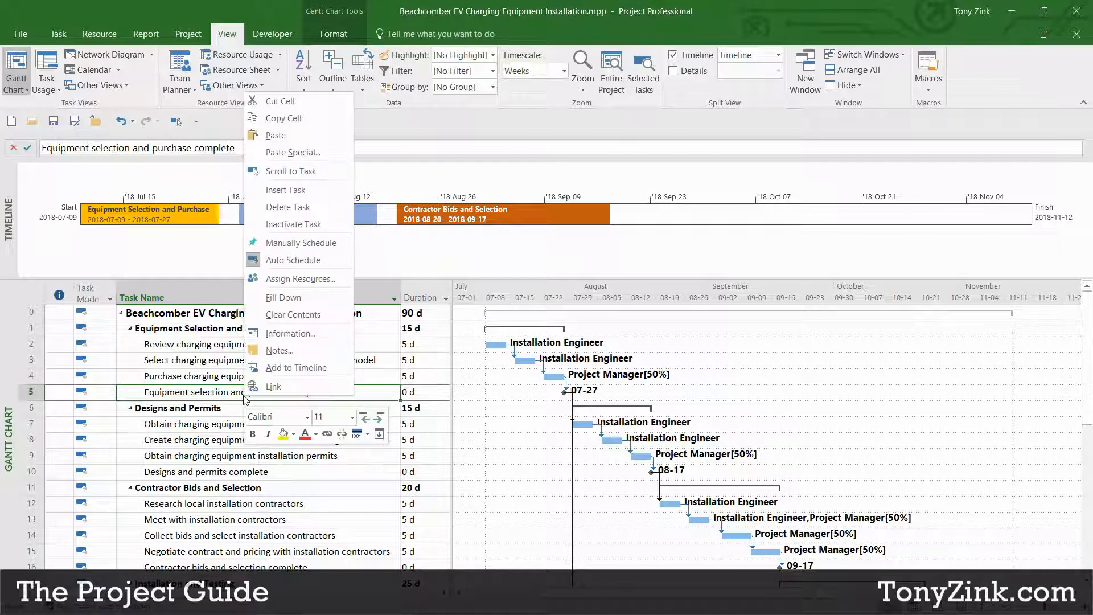
left_click(287, 364)
right_click(218, 472)
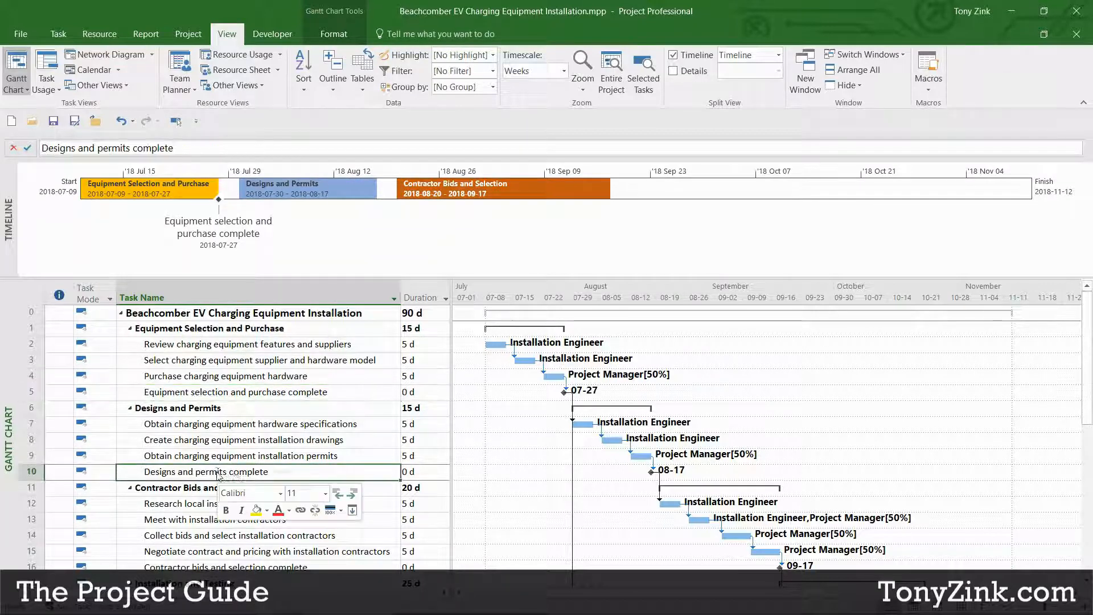
left_click(269, 444)
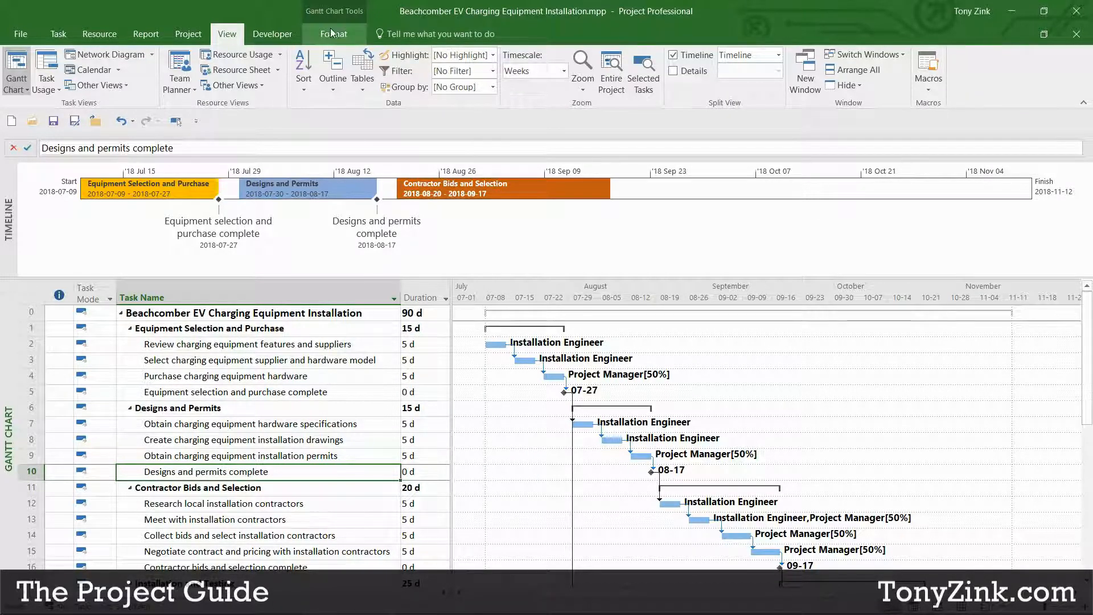
Step: Copy the timeline in the format meant for a presentation
left_click(436, 252)
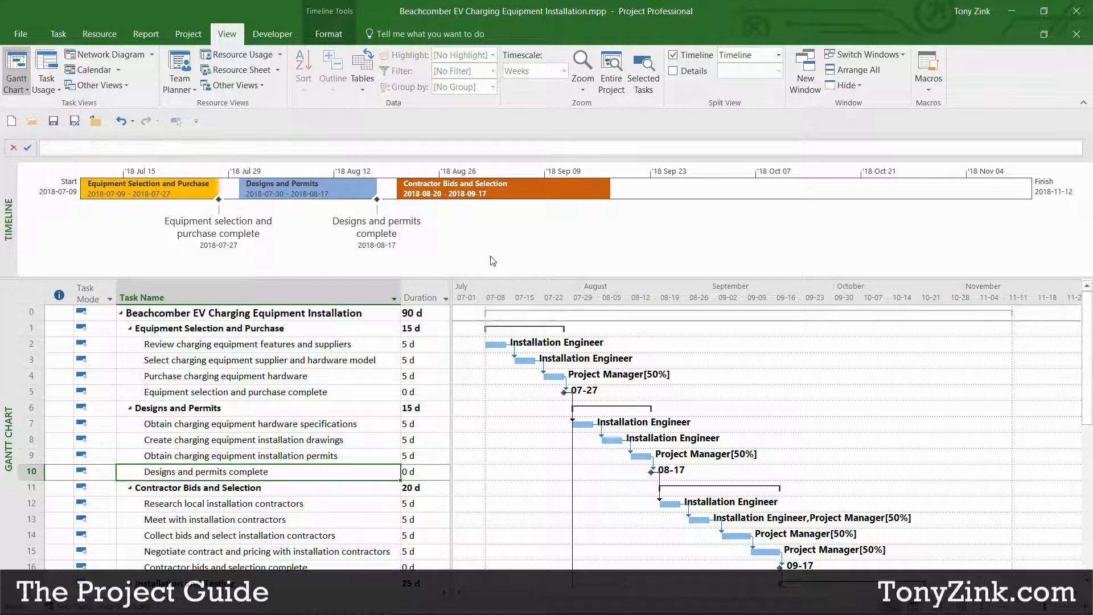
left_click(333, 35)
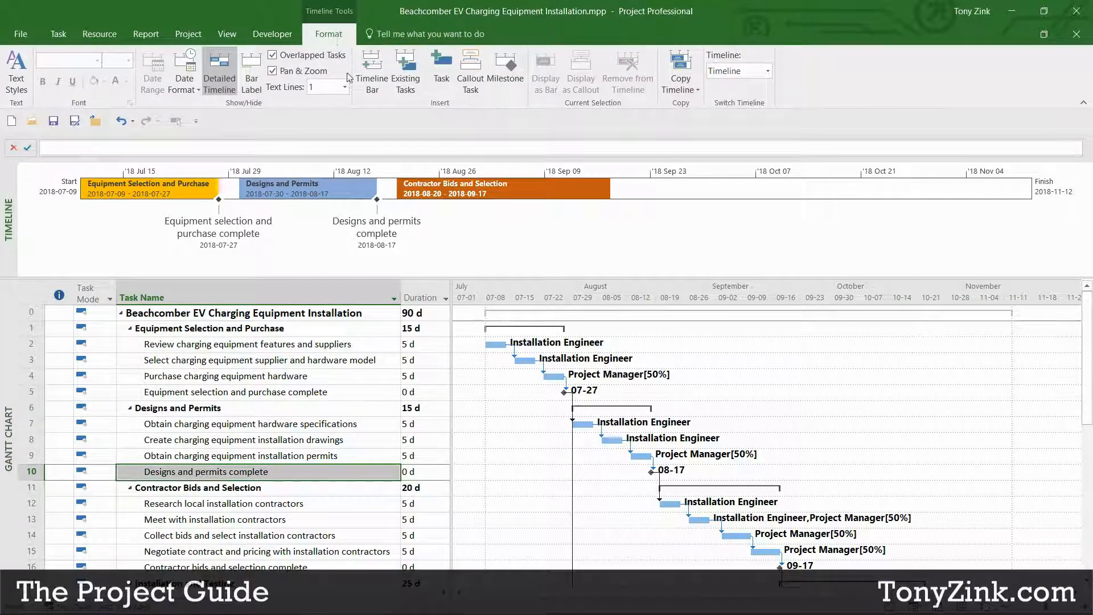
left_click(681, 91)
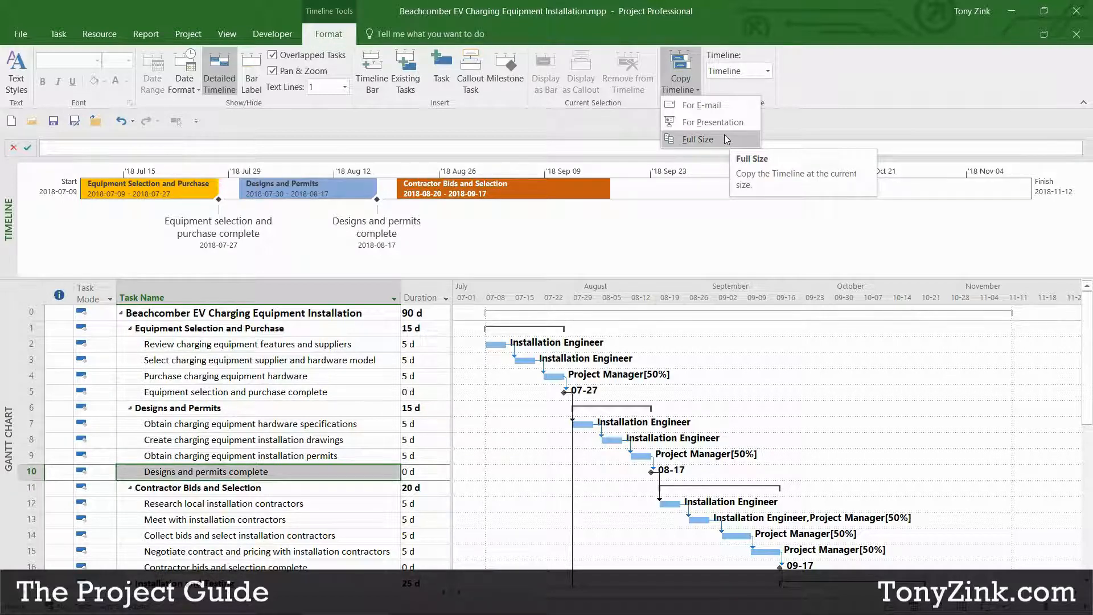
left_click(697, 123)
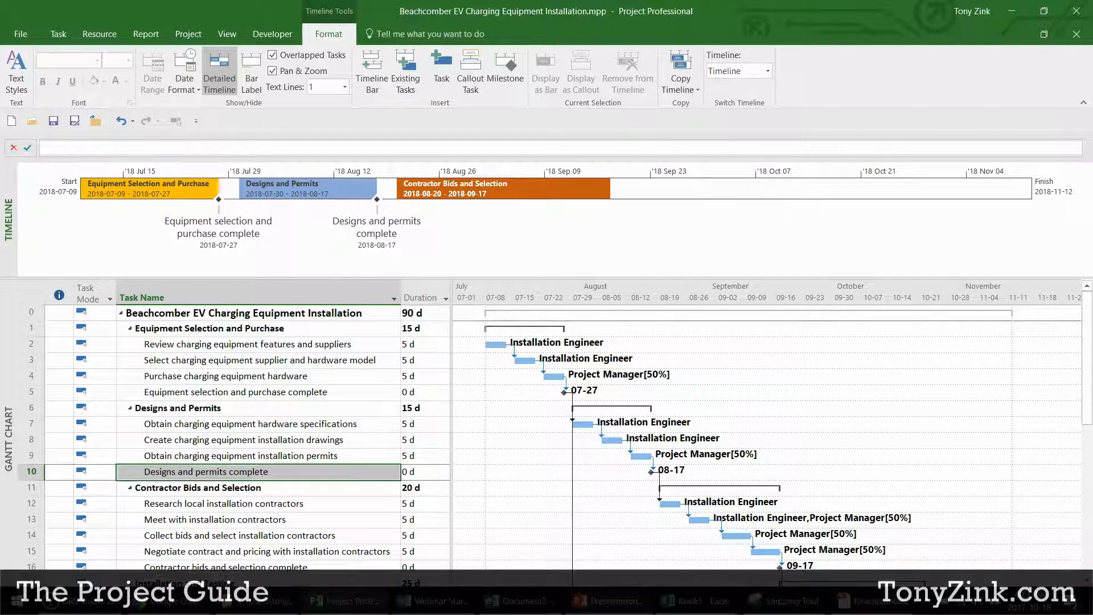
Step: Switch to PowerPoint and paste the copied timeline onto the blank slide
left_click(610, 602)
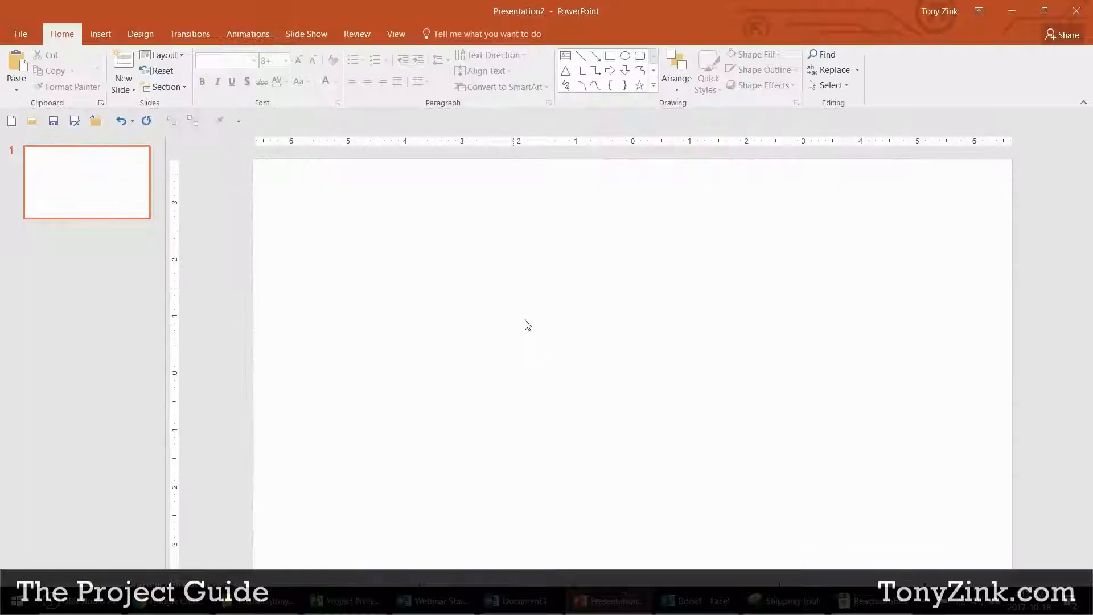
right_click(307, 217)
left_click(281, 207)
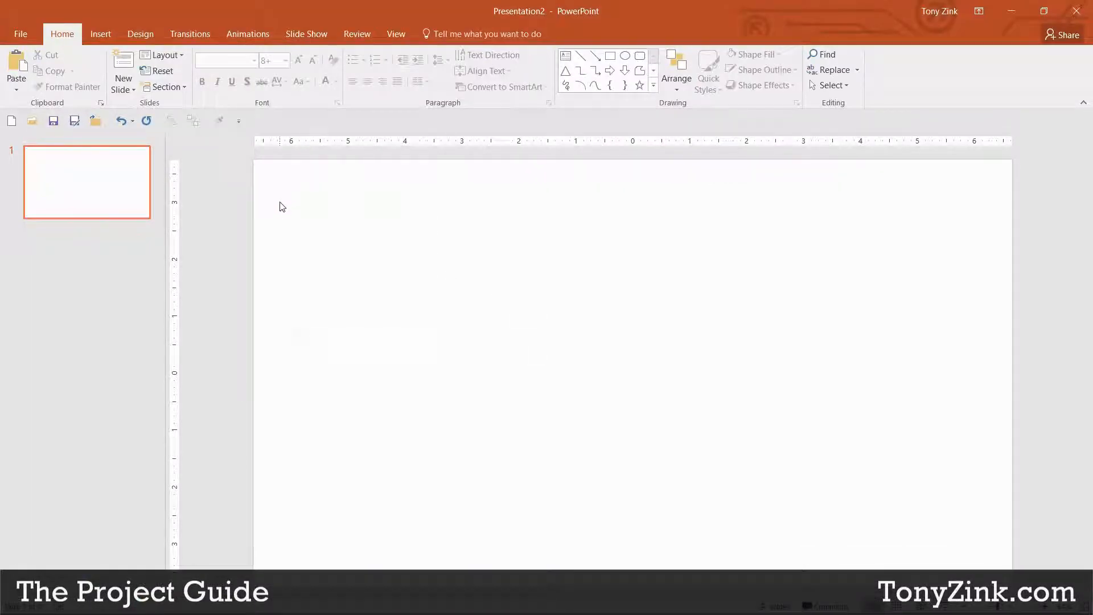
key("ctrl+v")
left_click(608, 457)
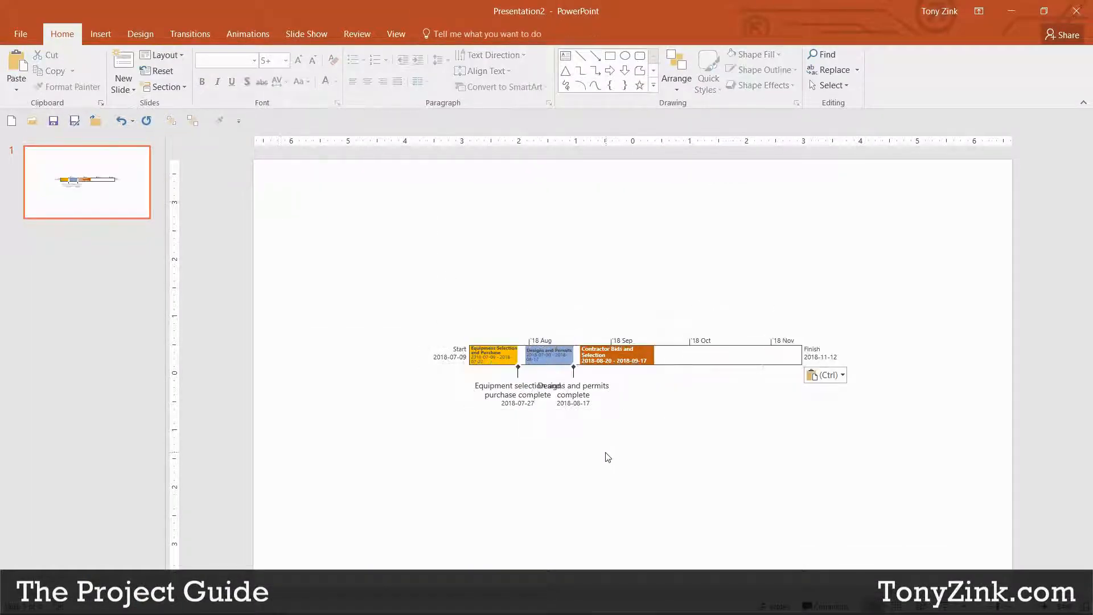
Step: Try moving the Equipment Selection and Purchase label off its yellow bar, and undo the move
mouse_move(374, 277)
left_mouse_down()
mouse_move(881, 520)
mouse_move(938, 511)
left_mouse_up()
left_click(712, 445)
left_click(485, 353)
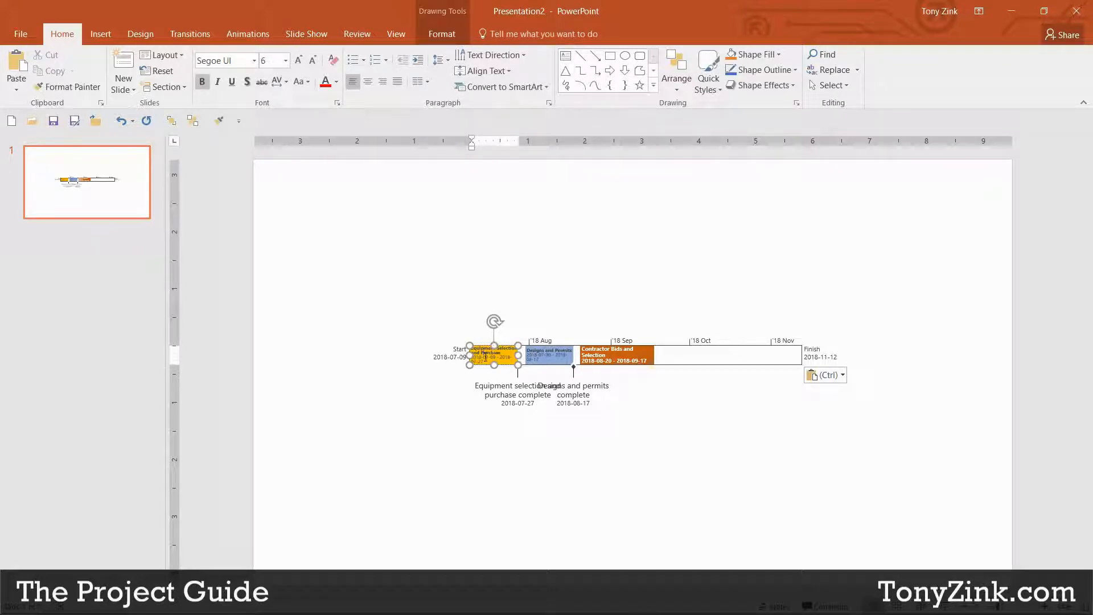
left_click_drag(485, 364, 391, 390)
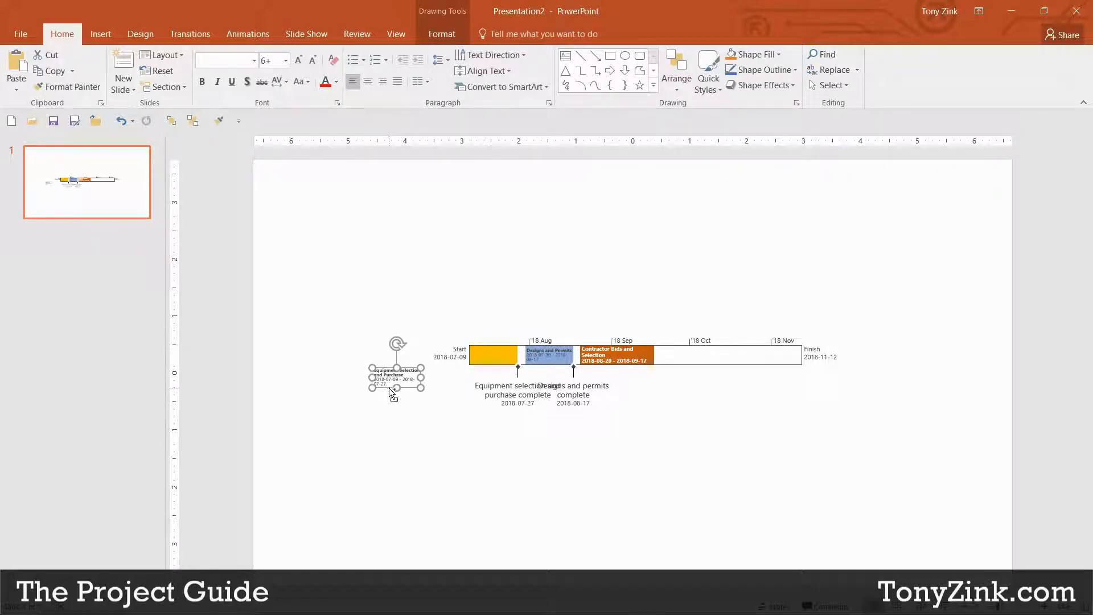
key("ctrl+z")
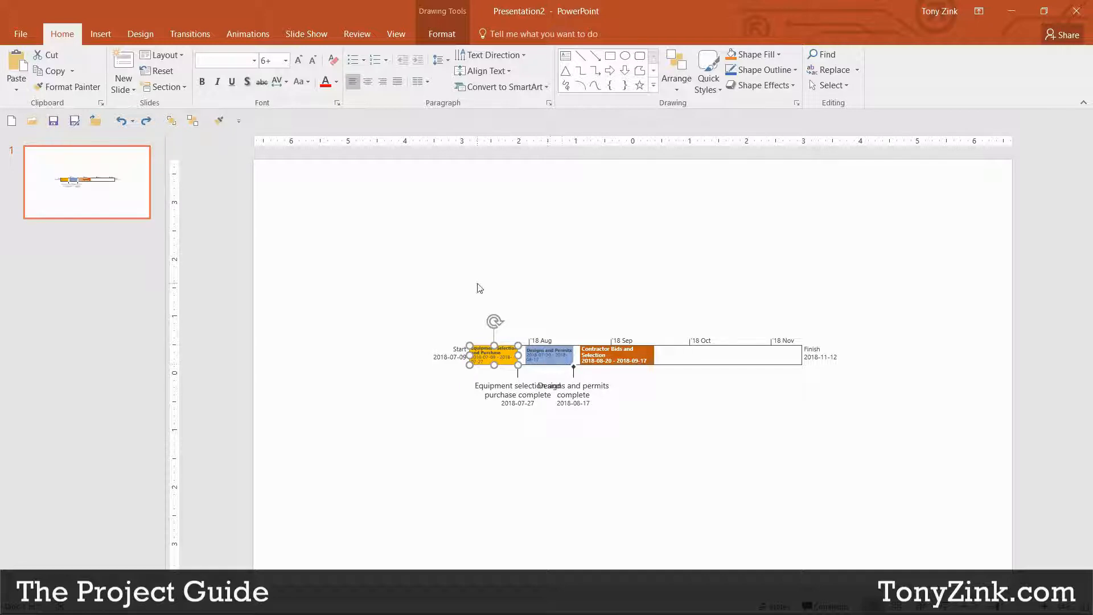
left_click(478, 284)
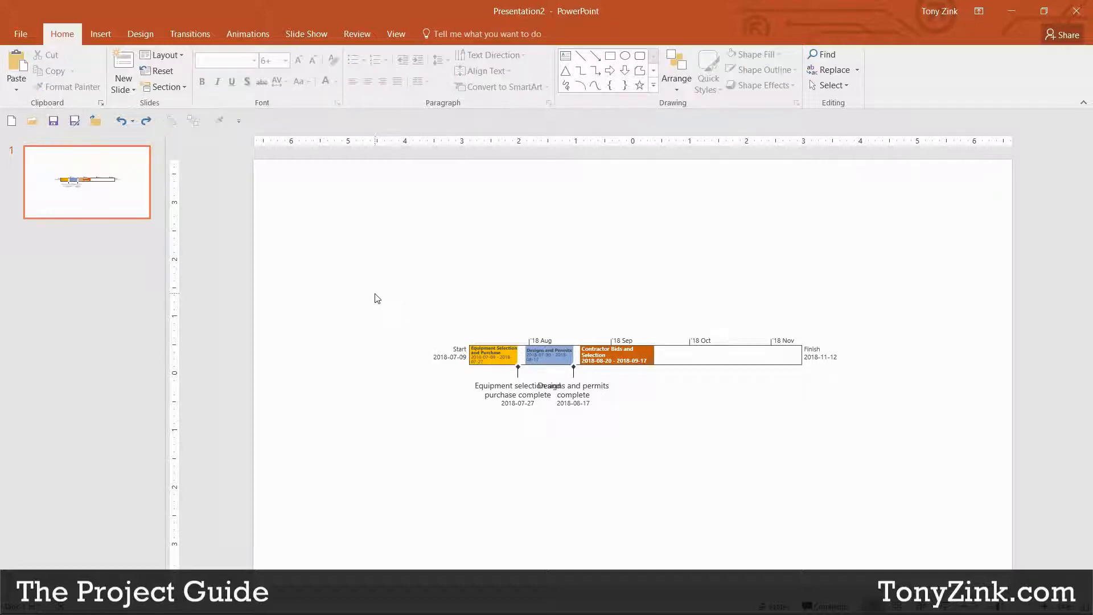
Step: Move the Designs and permits complete label down and to the right, clear of the neighbouring milestone label
left_click(447, 356)
left_click(494, 394)
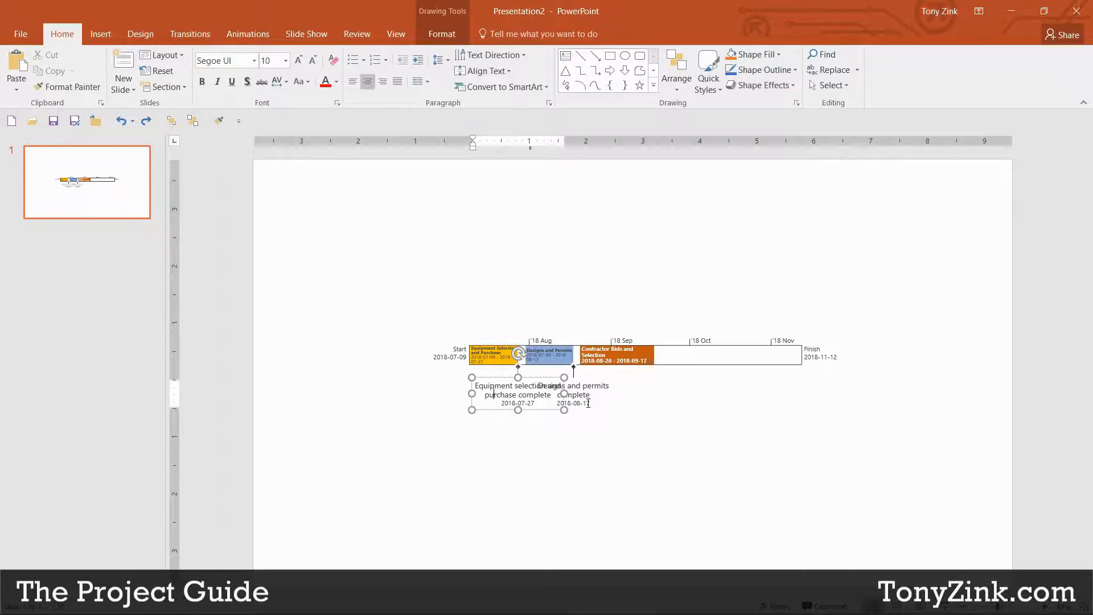
left_click_drag(586, 405, 647, 421)
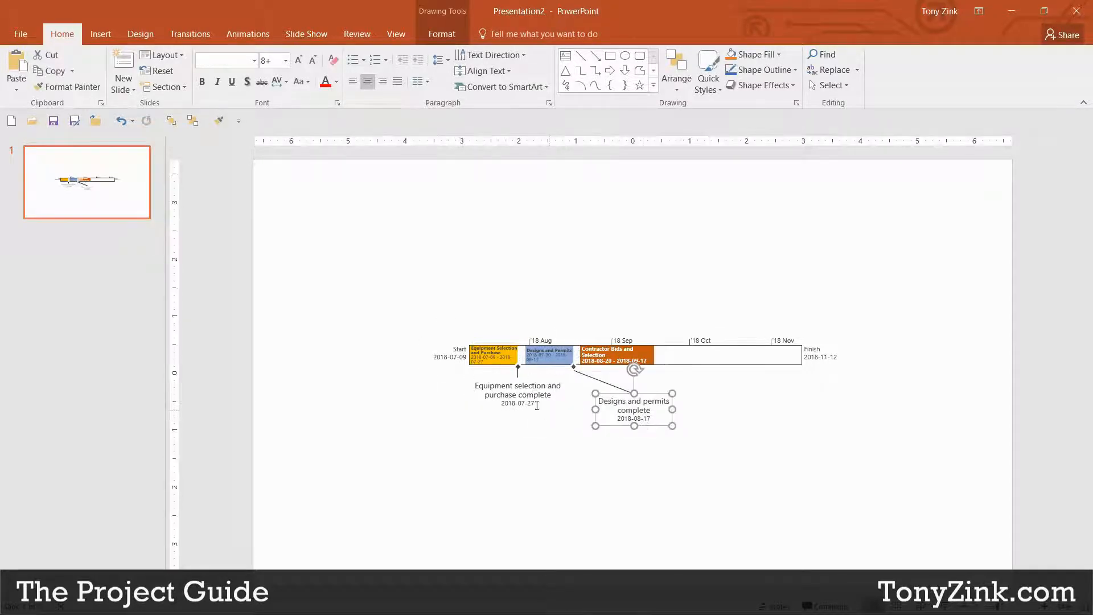
left_click(386, 296)
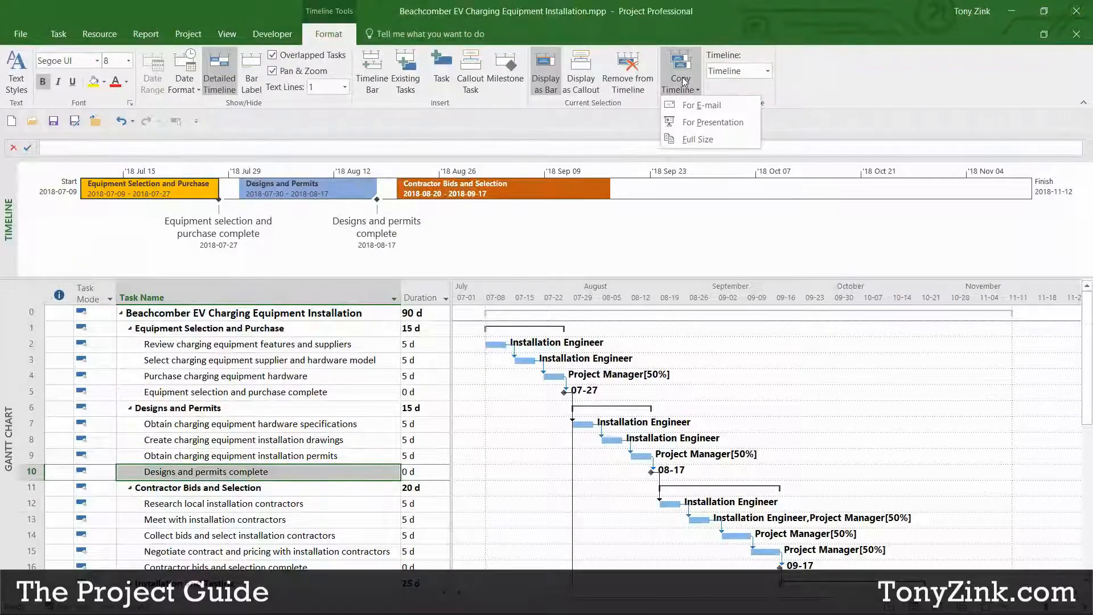
Step: Switch back to Project and copy the timeline in the e-mail format
left_click(684, 82)
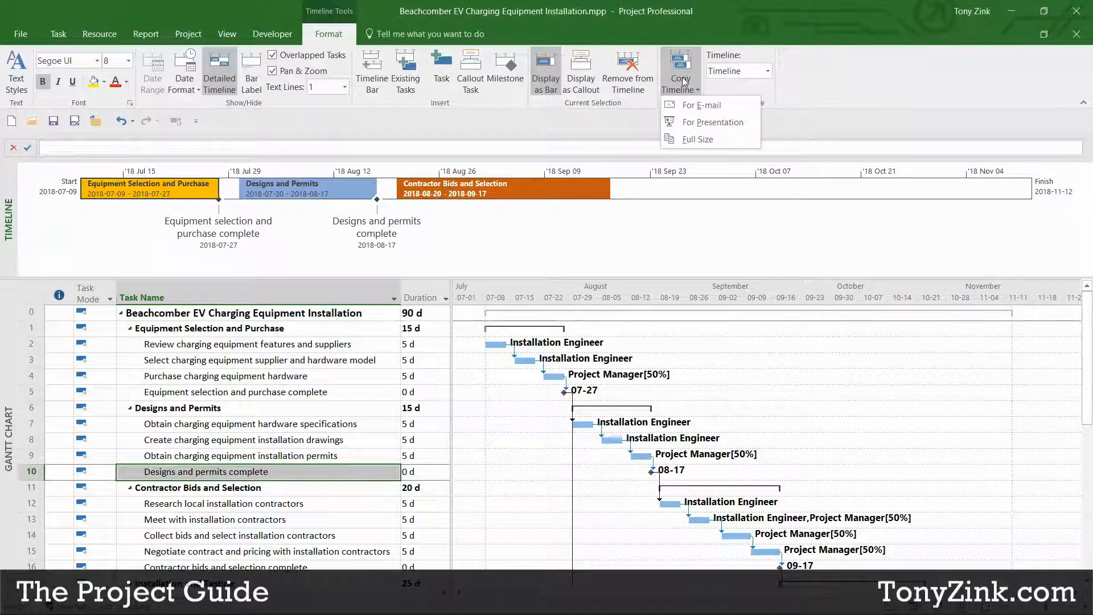
left_click(690, 107)
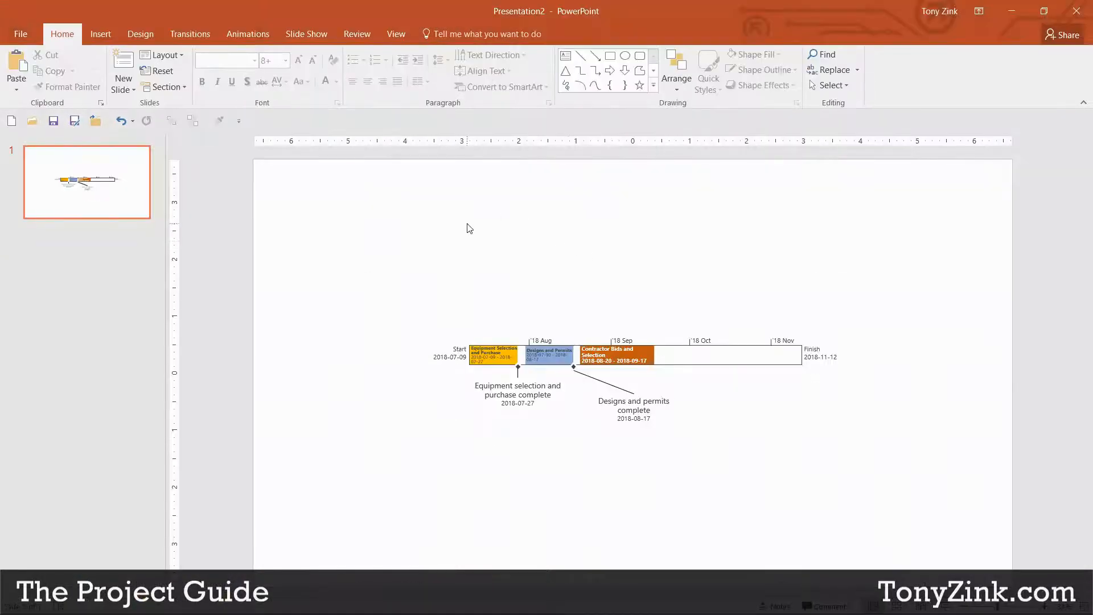
Step: Paste the e-mail-format timeline onto the slide and move it to the empty upper-left area
key("ctrl+v")
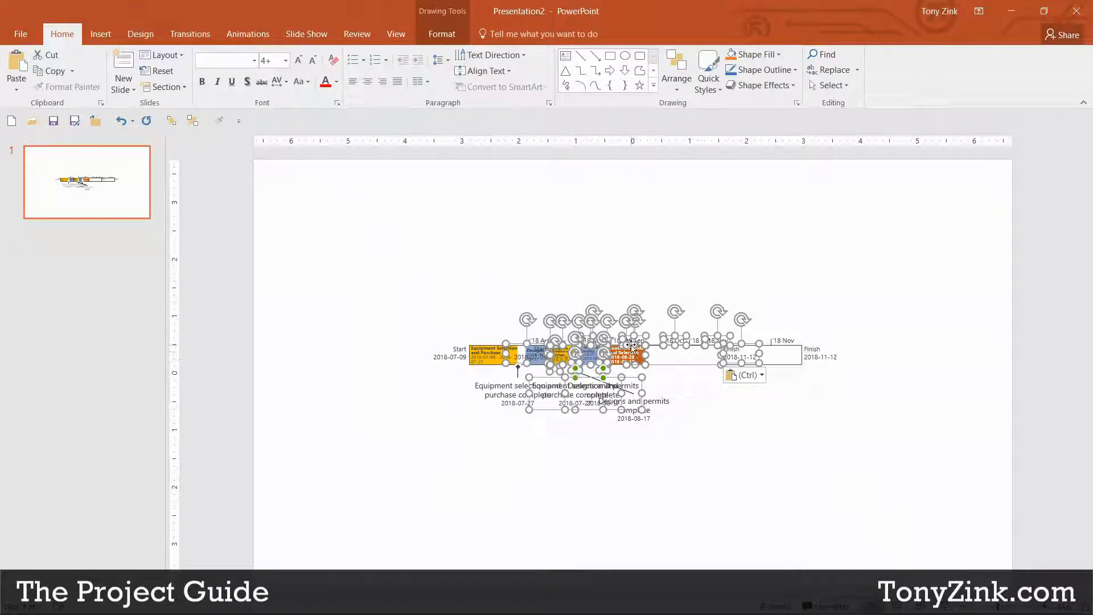
left_click_drag(631, 345, 417, 212)
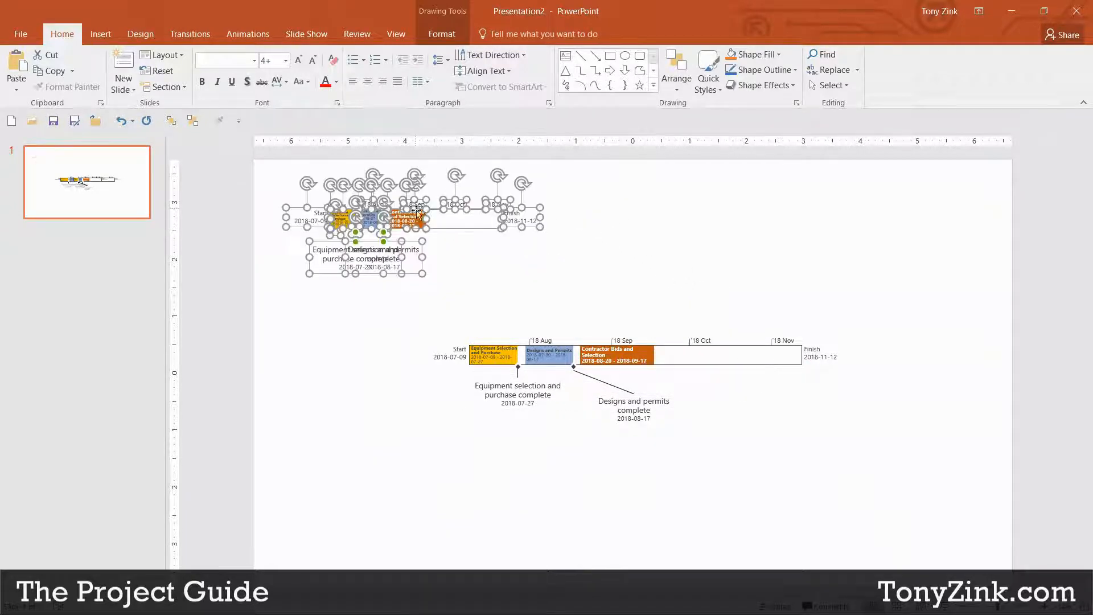
left_click(521, 249)
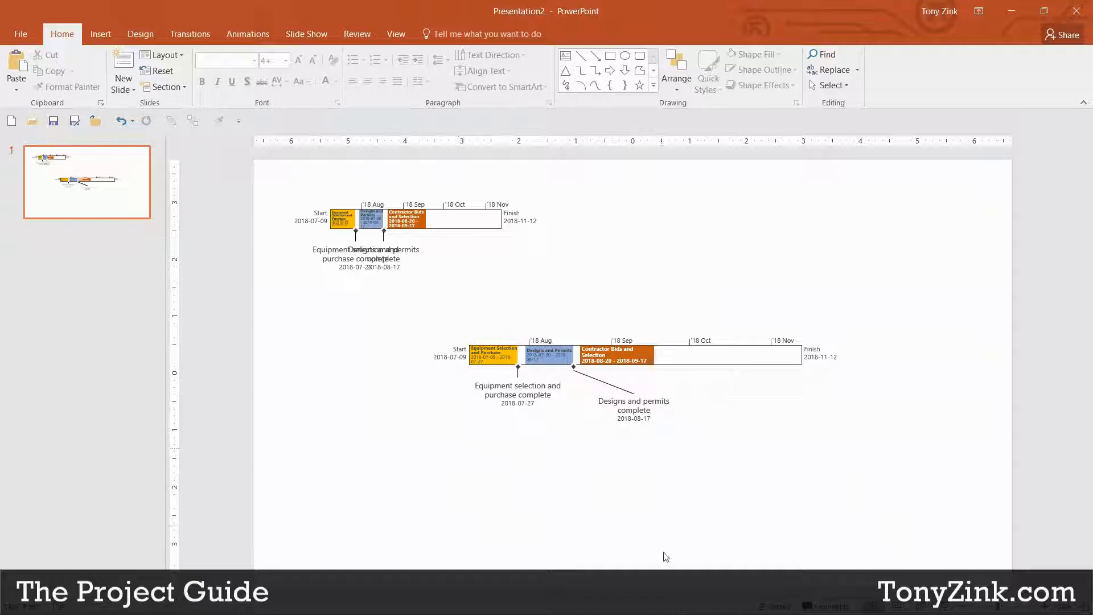
Step: Switch back to Project and copy the timeline at full size
left_click(1008, 12)
left_click(681, 82)
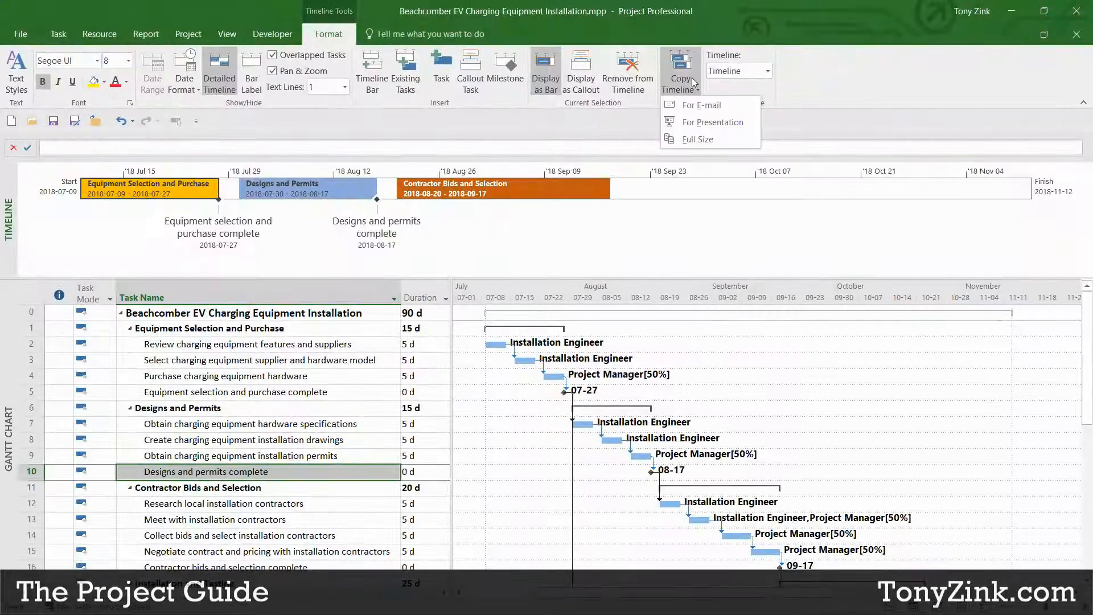
left_click(694, 139)
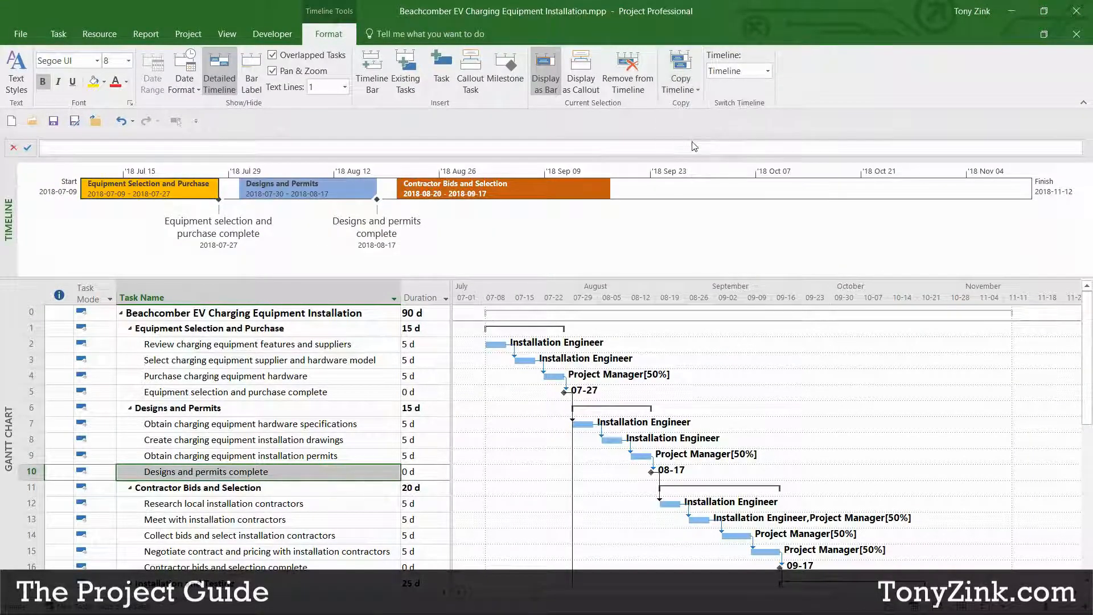
Step: Switch to PowerPoint, move the presentation-format timeline to the slide's upper-right area, and paste the full-size timeline onto the slide
left_click(609, 601)
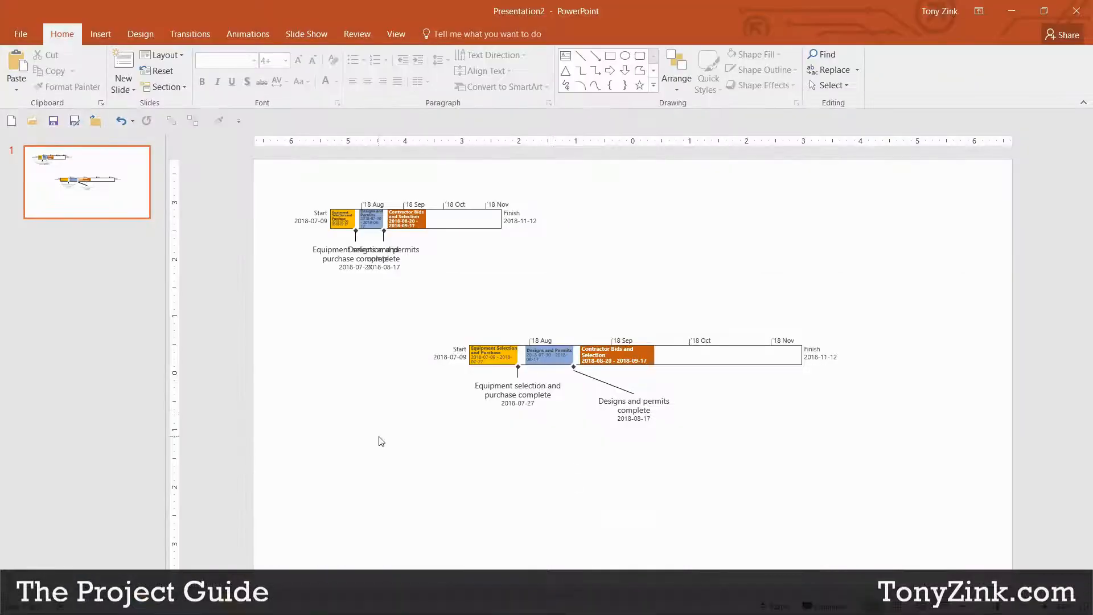
left_click_drag(373, 303, 751, 427)
left_click_drag(911, 500, 912, 500)
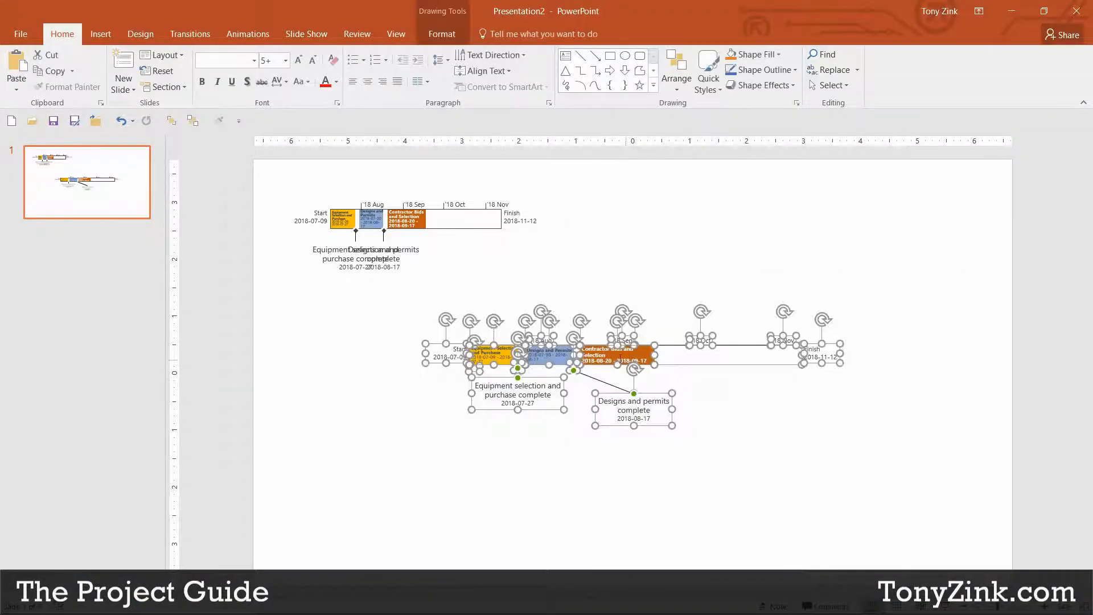
mouse_move(638, 354)
left_mouse_down()
mouse_move(764, 212)
mouse_move(788, 210)
left_mouse_up()
left_click(545, 359)
key("ctrl+v")
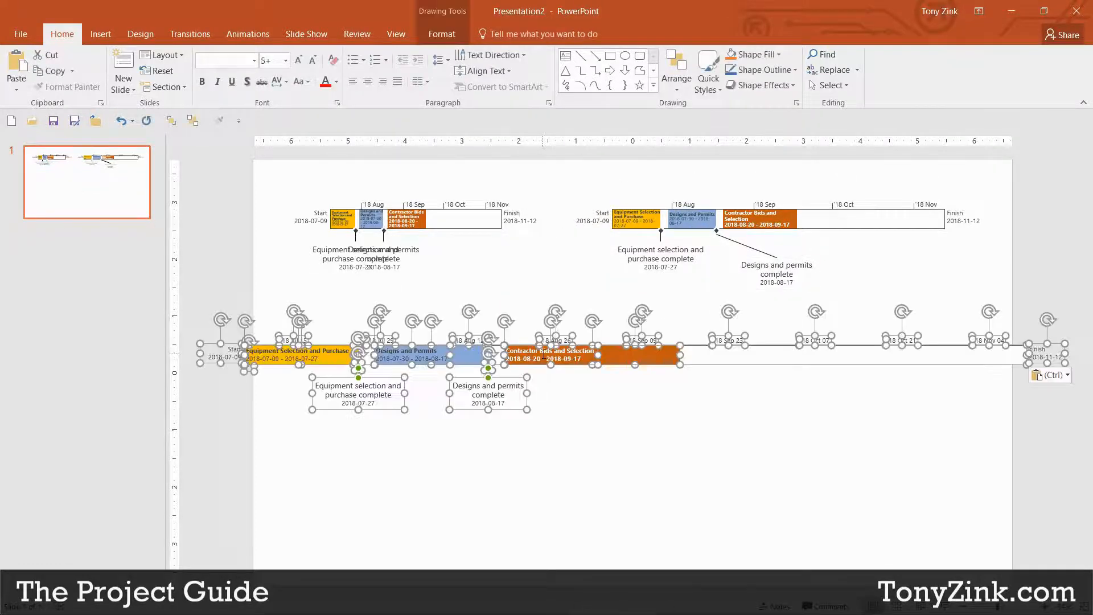
left_click(535, 425)
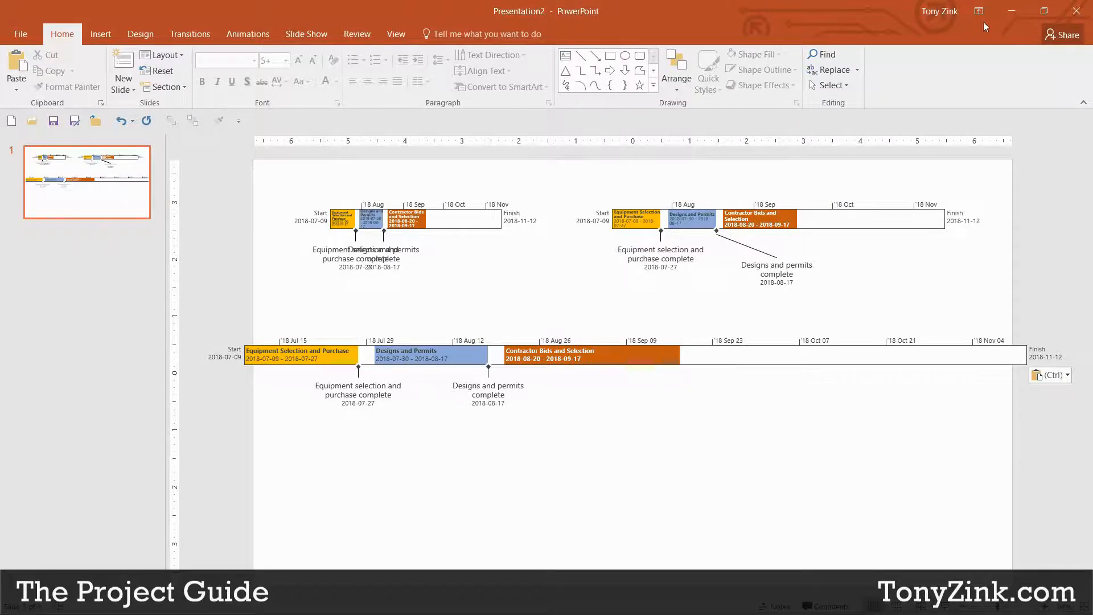
Step: Return to Project, hide the Timeline pane, and widen the task table to show its columns through Add New Column
left_click(1012, 10)
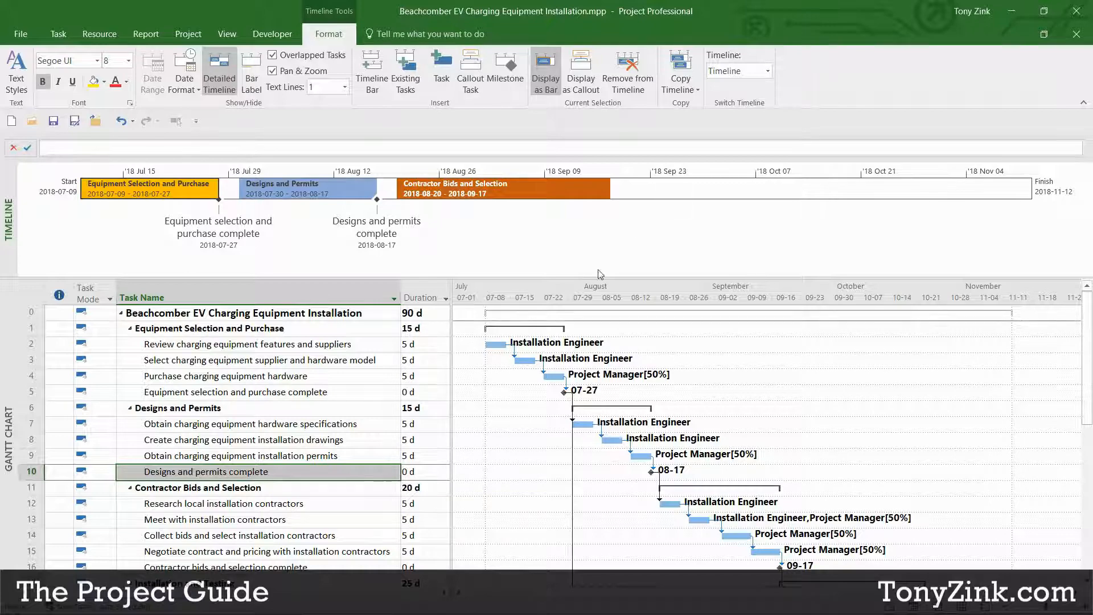
left_click_drag(601, 276, 620, 174)
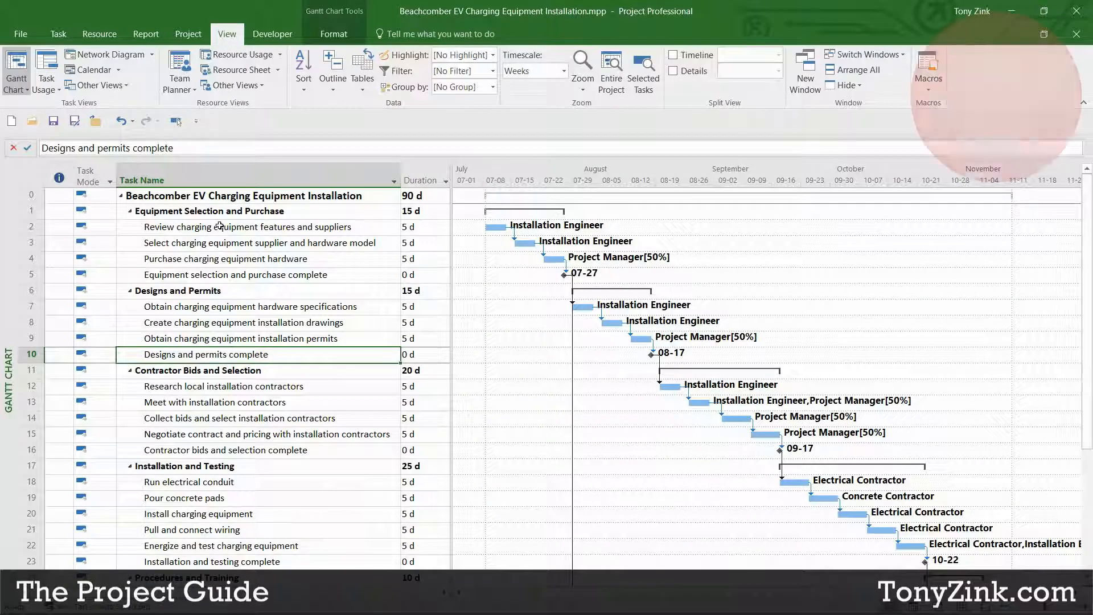
left_click_drag(452, 266, 818, 268)
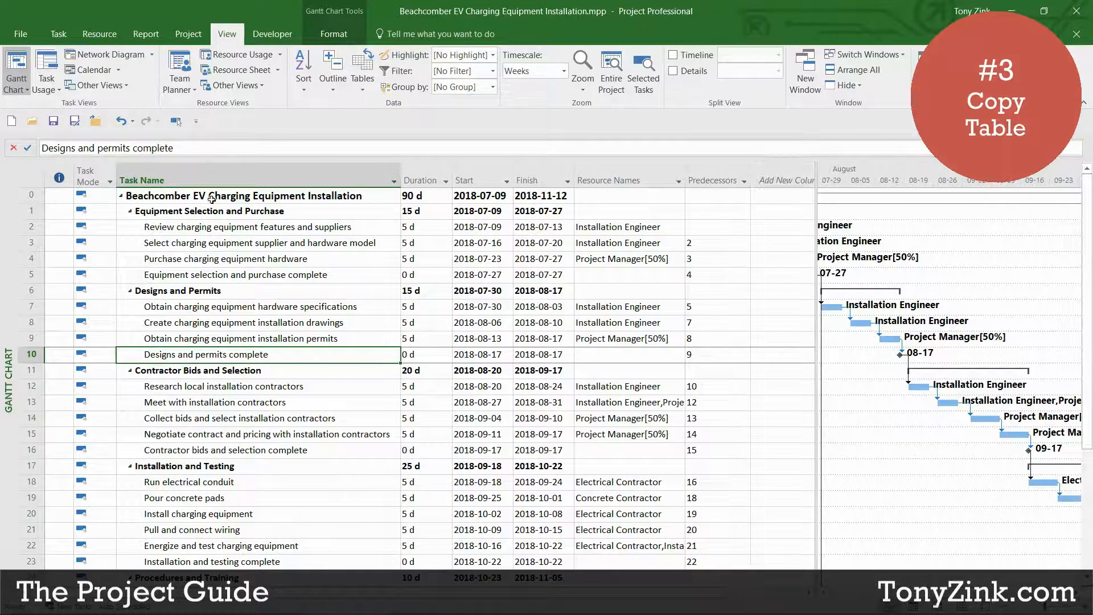
left_click_drag(360, 194, 768, 549)
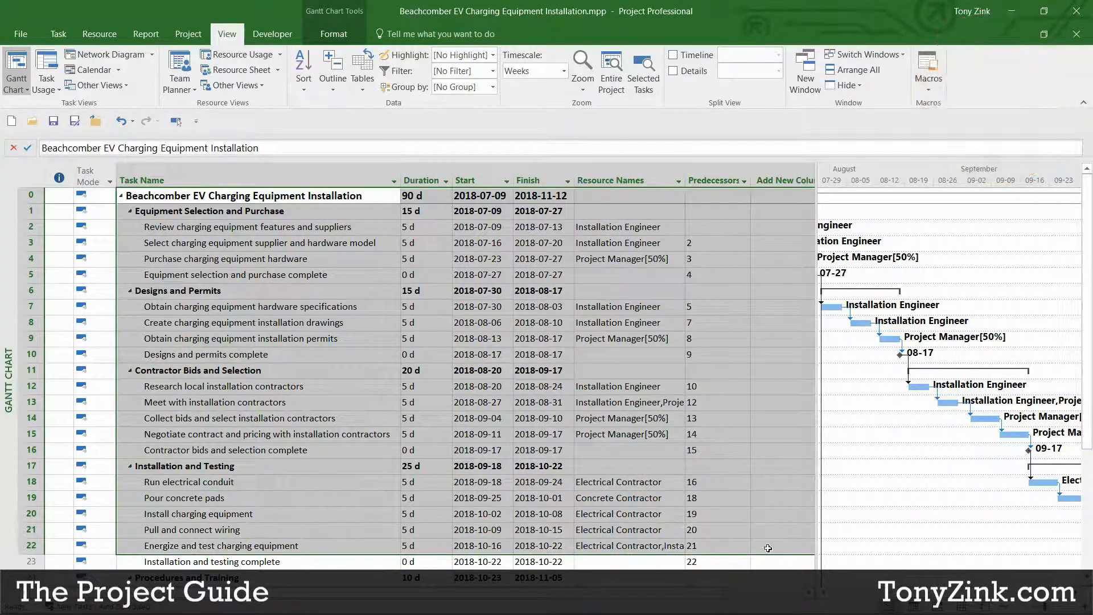
left_click(105, 194)
left_click(55, 195)
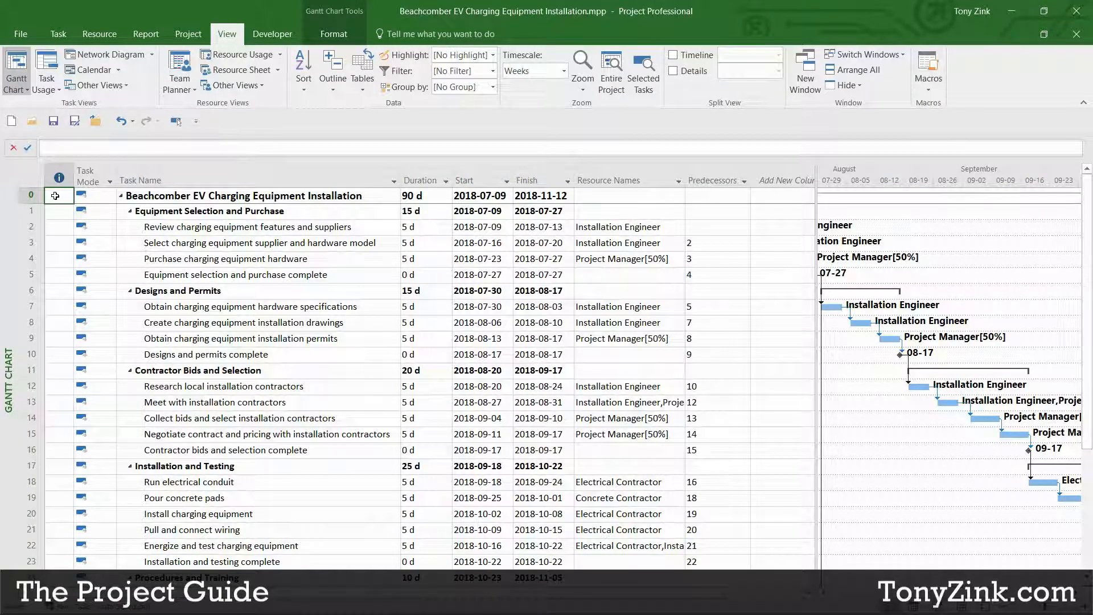
Step: Copy the Task Name through Finish cells for tasks 0 to 23 and paste them into the blank Excel workbook at A1
left_click_drag(253, 197, 537, 565)
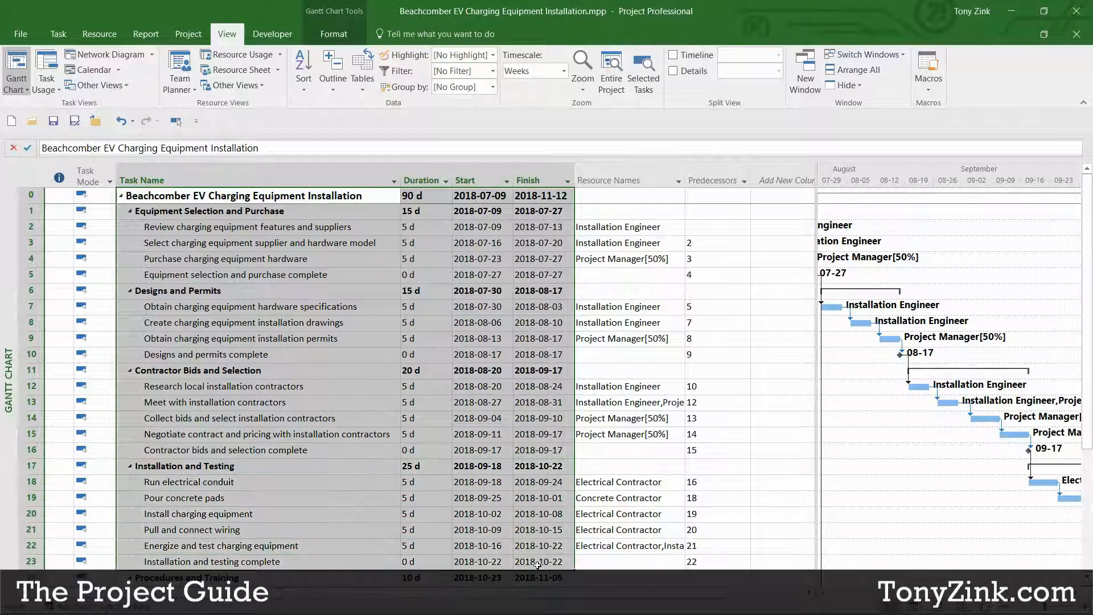
right_click(315, 283)
left_click(356, 310)
left_click(692, 601)
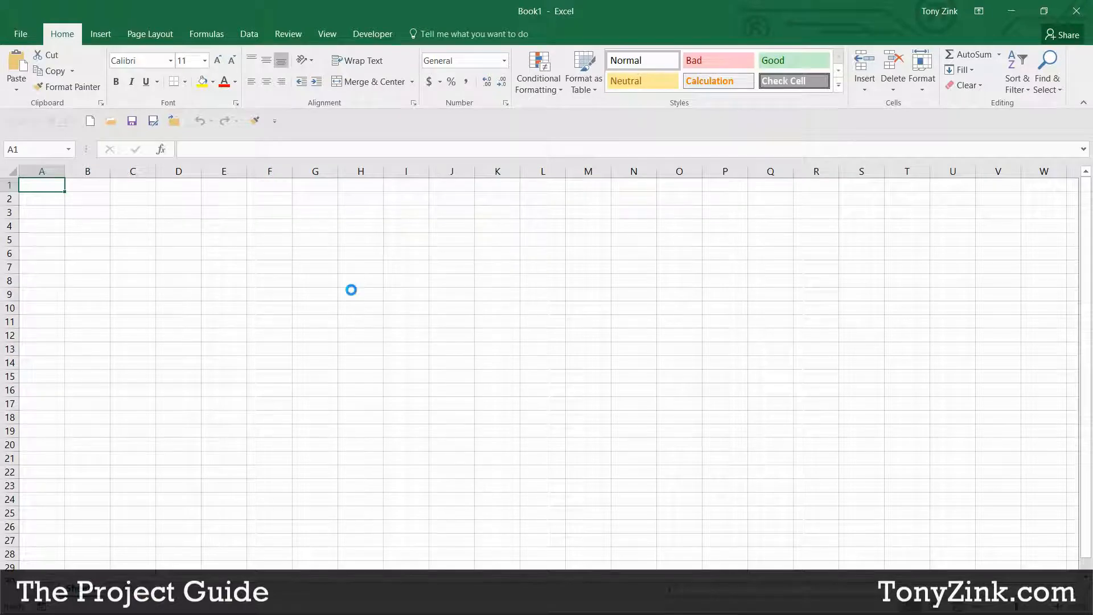
key("ctrl+v")
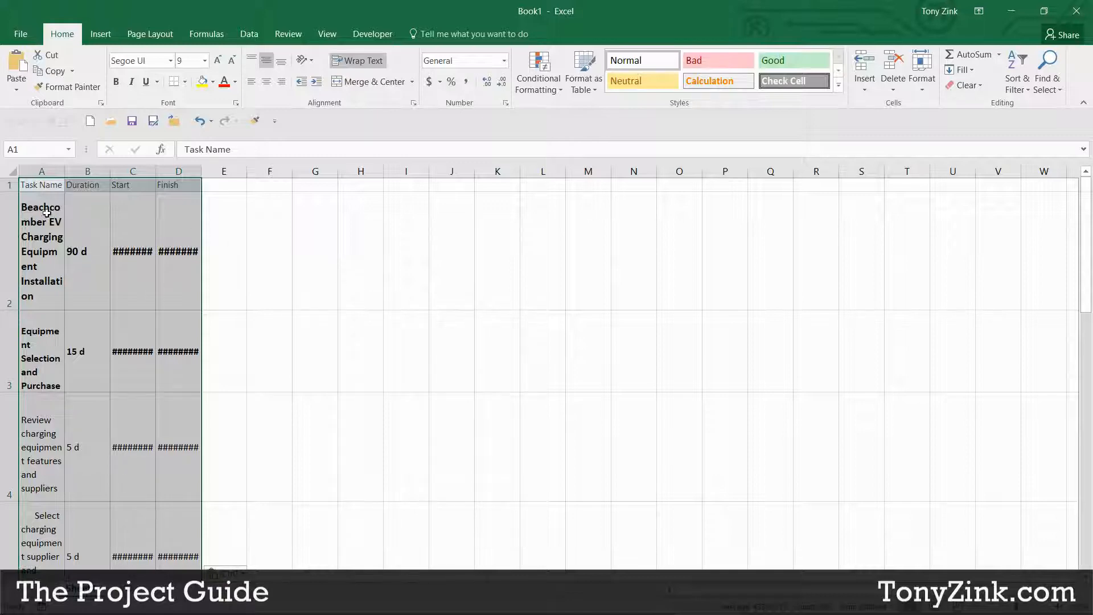
Step: Widen columns A through D so the full task names and dates fit on single lines
left_click(37, 171)
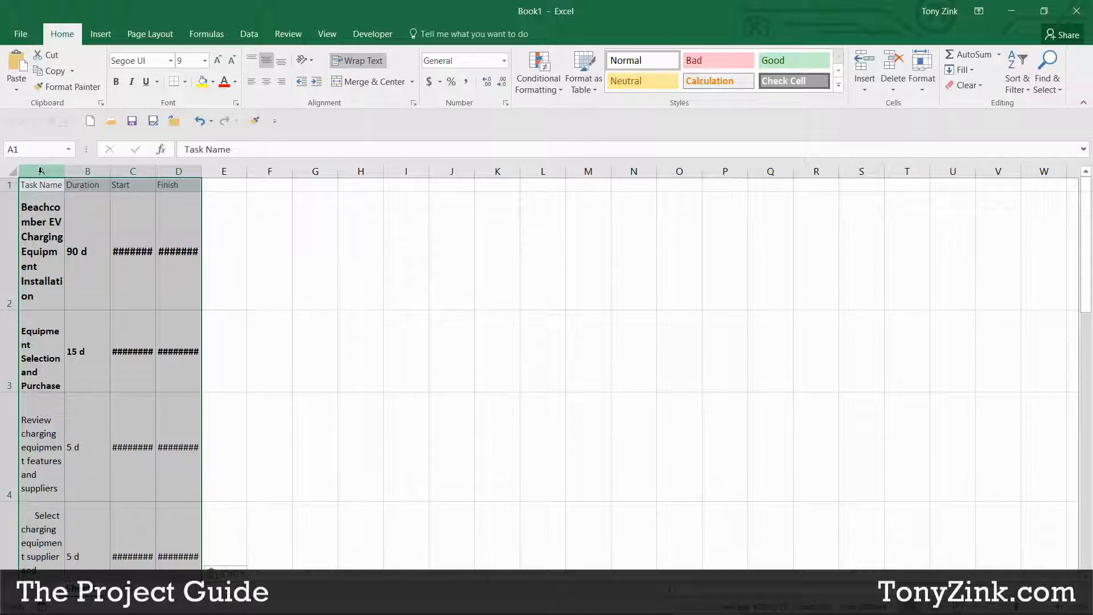
left_click(88, 171)
left_click(132, 171)
left_click(178, 171)
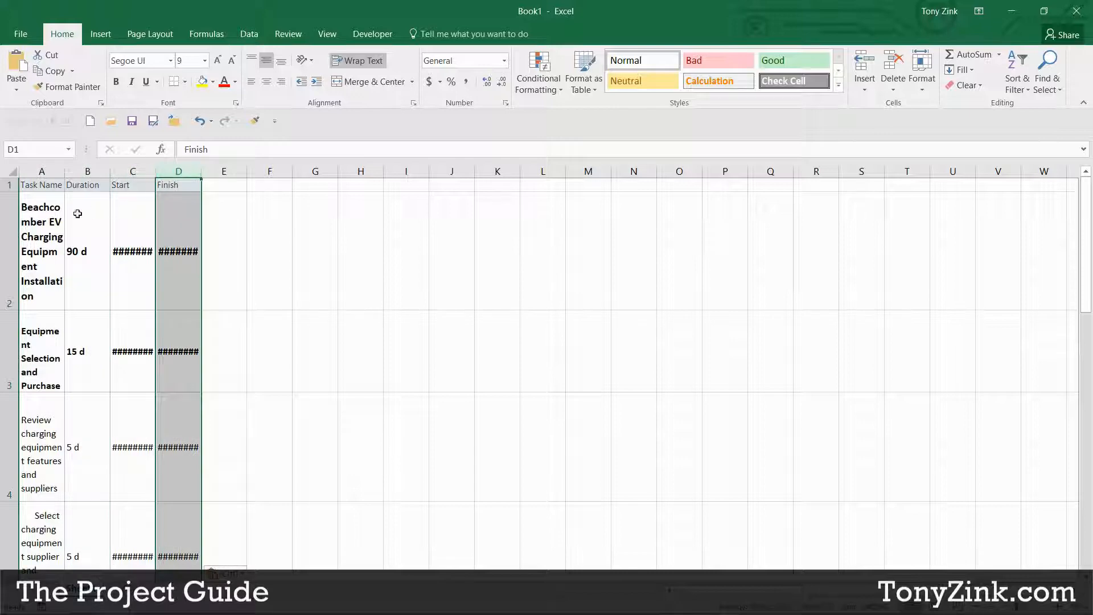
left_click(43, 226)
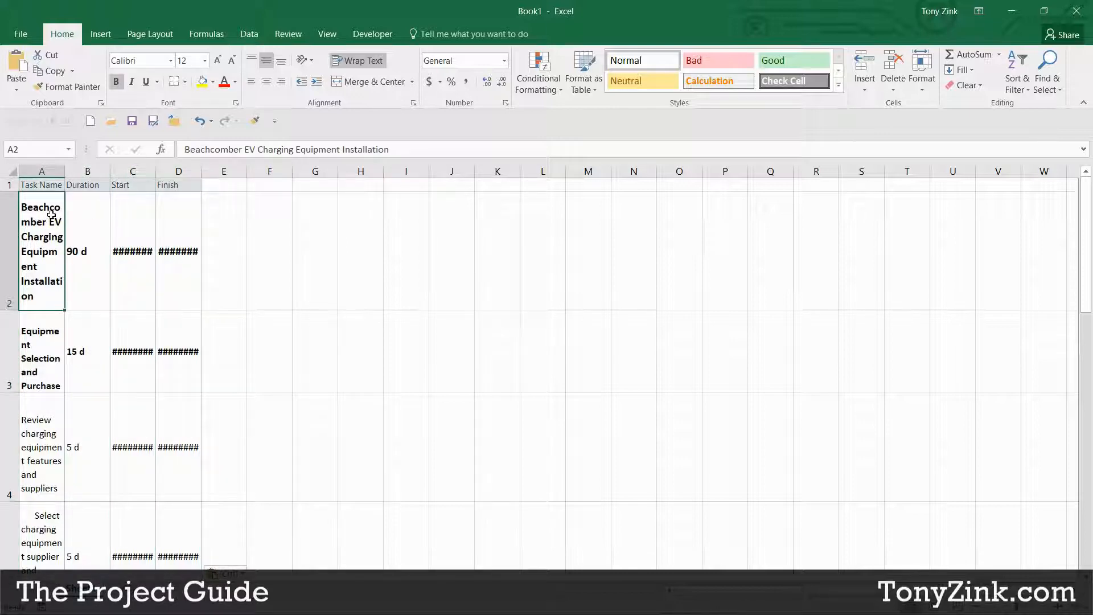
left_click_drag(43, 171, 181, 171)
left_click_drag(64, 171, 567, 174)
double_click(569, 170)
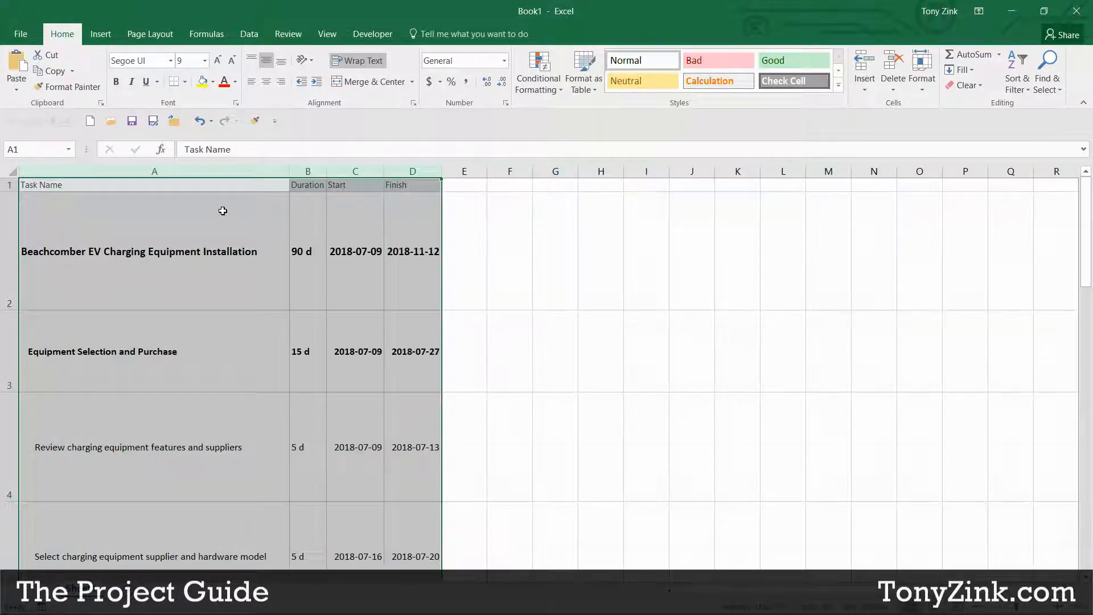
Step: Autofit the row heights across the entire worksheet
left_click(13, 172)
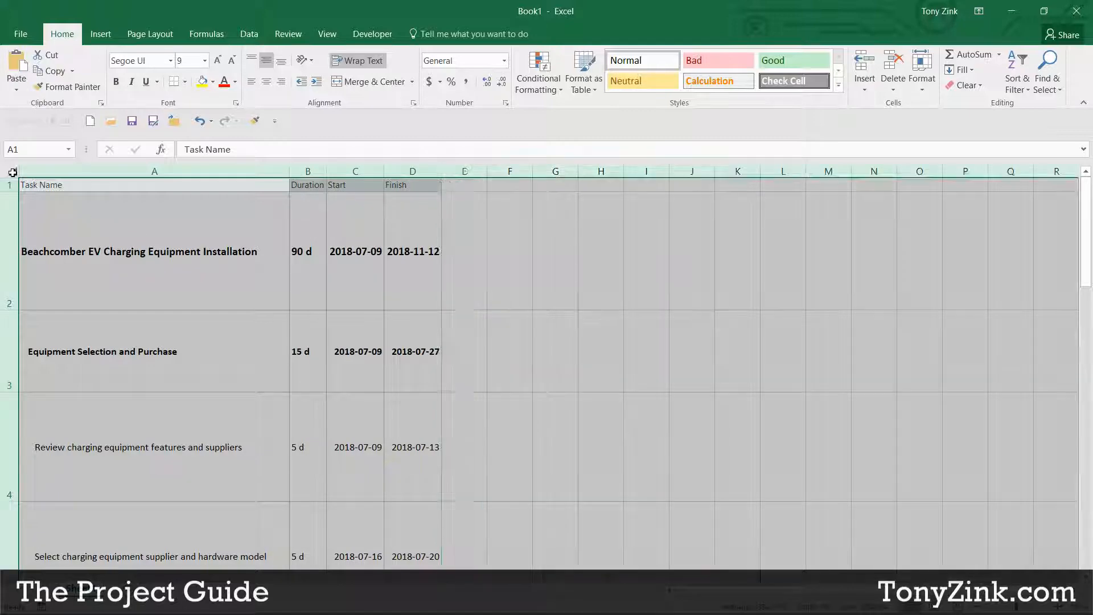
double_click(10, 312)
left_click(168, 228)
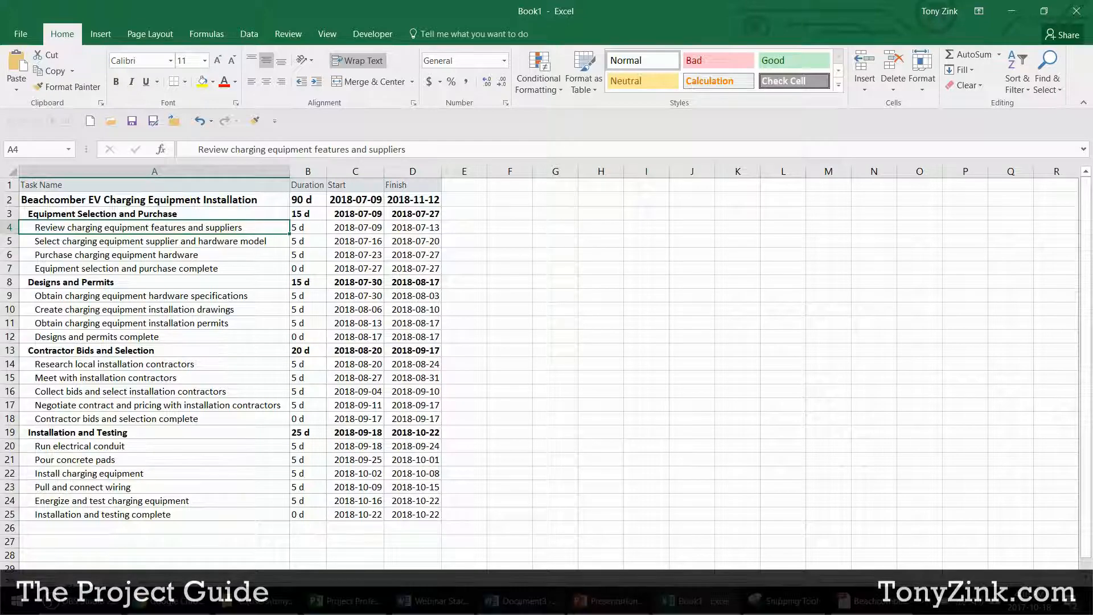
Step: Switch to Word and paste the copied task table into the blank document
left_click(524, 601)
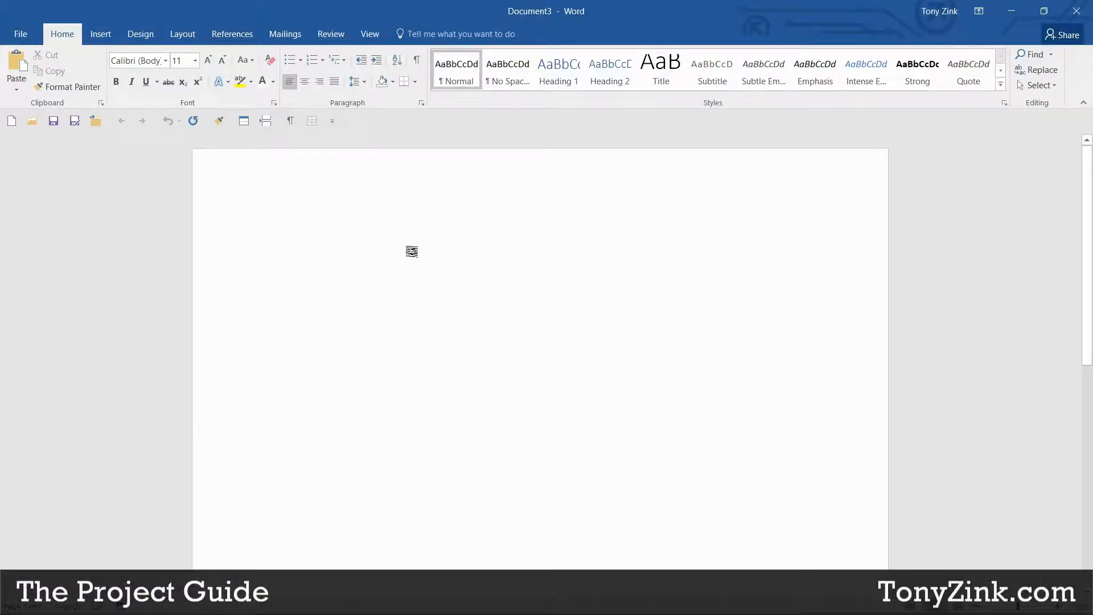
key("ctrl+v")
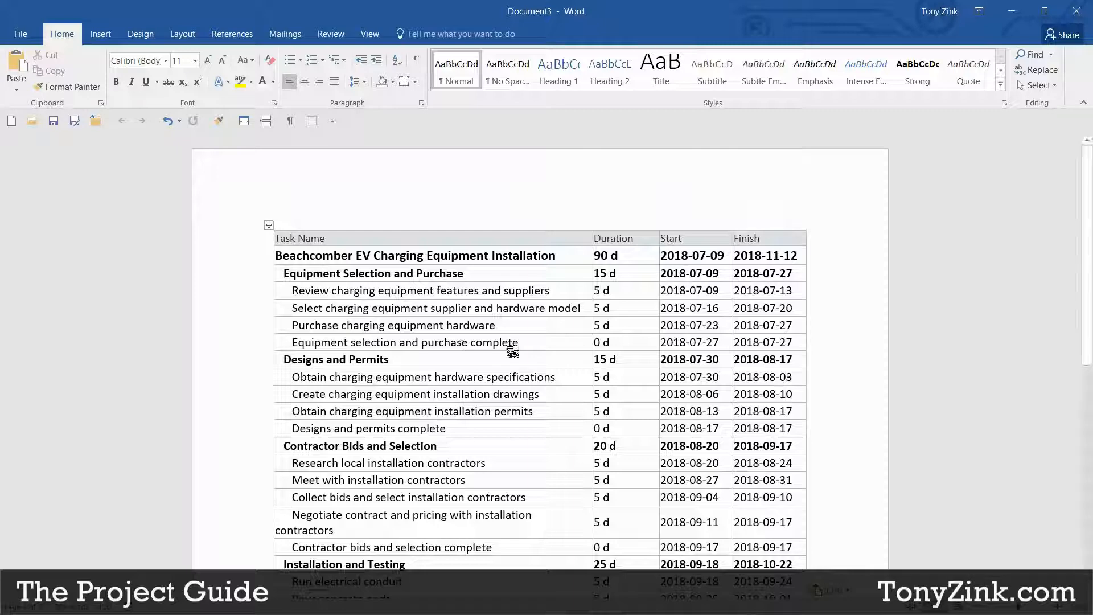
Step: Switch to PowerPoint, clear all timelines from the slide, and paste the copied task table in their place
left_click(610, 607)
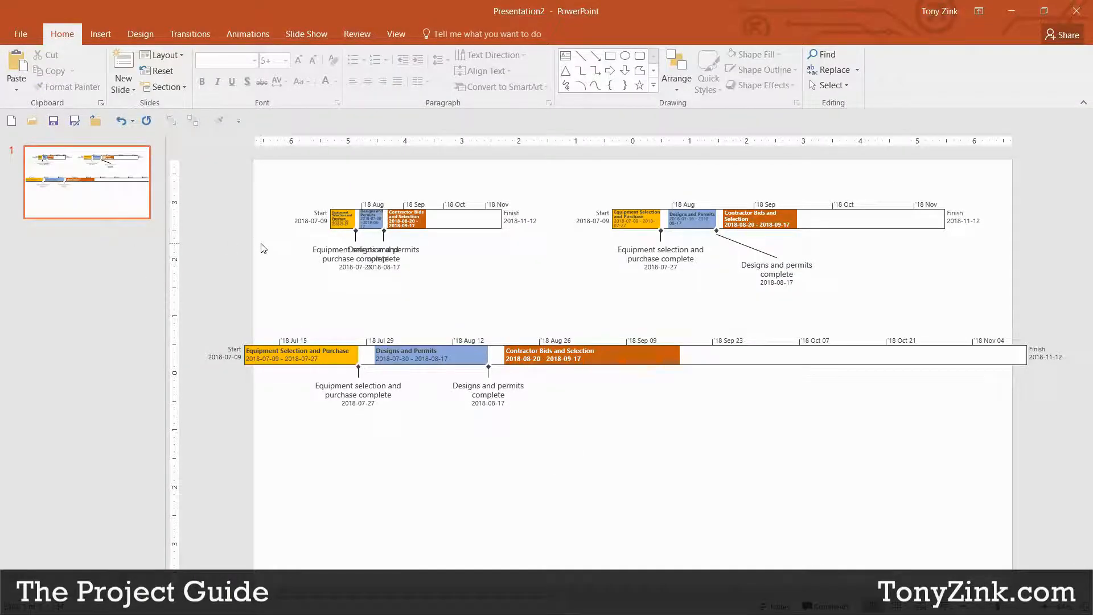
key("ctrl+a")
key("Delete")
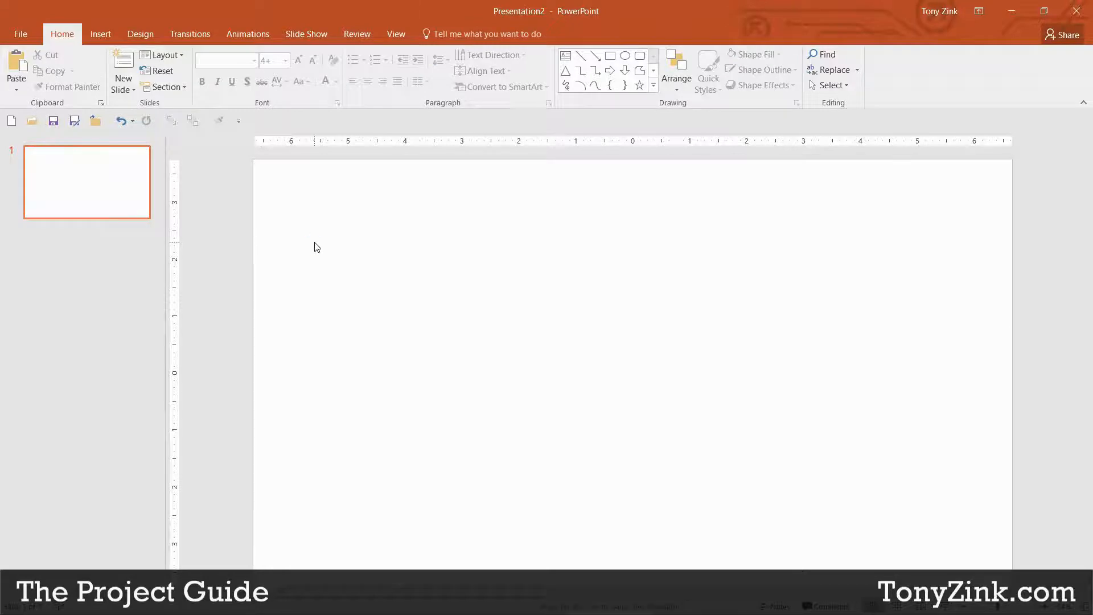
key("ctrl+v")
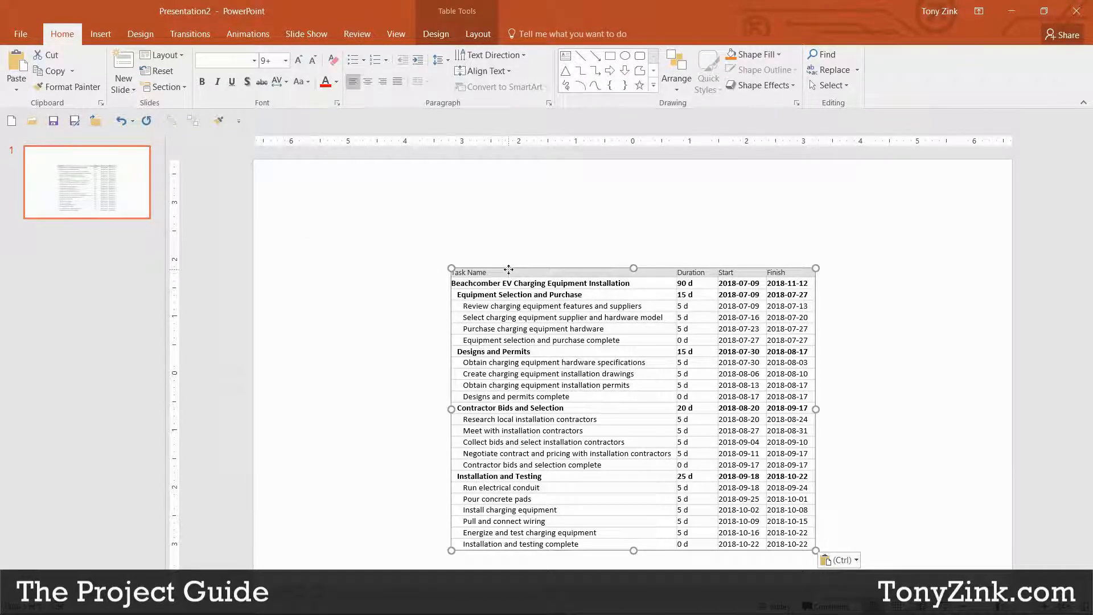
Step: Move the pasted table toward the slide's upper-left corner, make it wider and taller, and pull its left edge slightly inward
left_click_drag(507, 271, 367, 185)
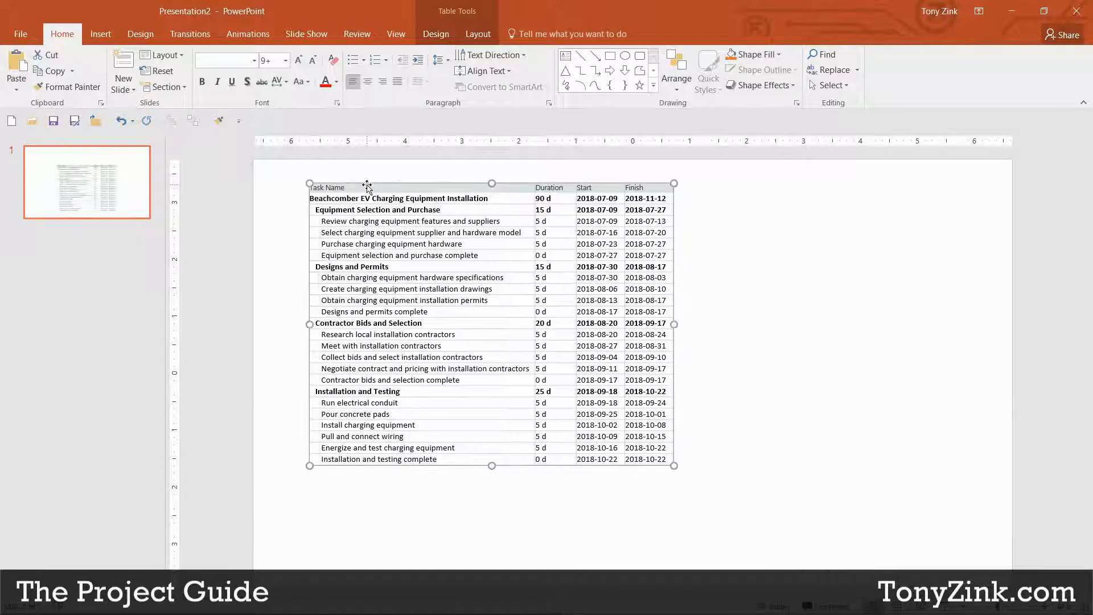
left_click_drag(674, 324, 796, 322)
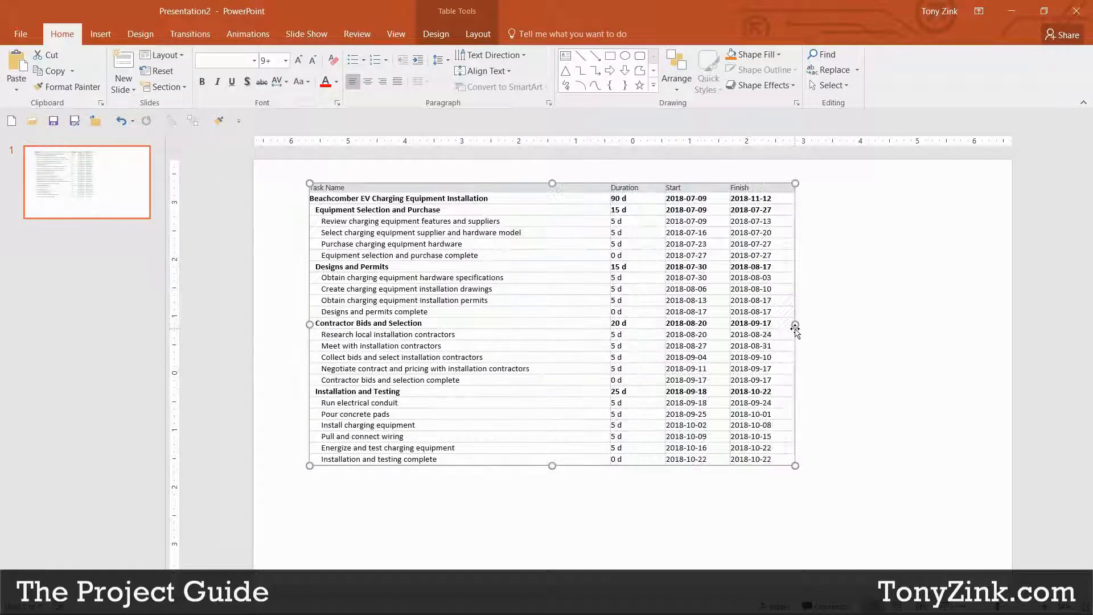
left_click_drag(551, 465, 551, 518)
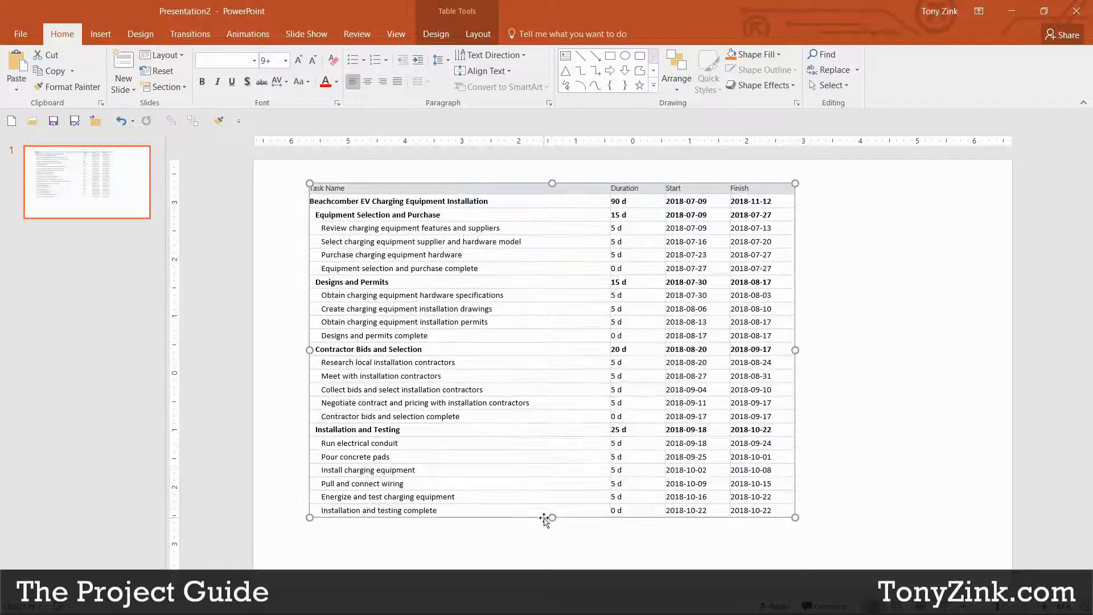
left_click(313, 214)
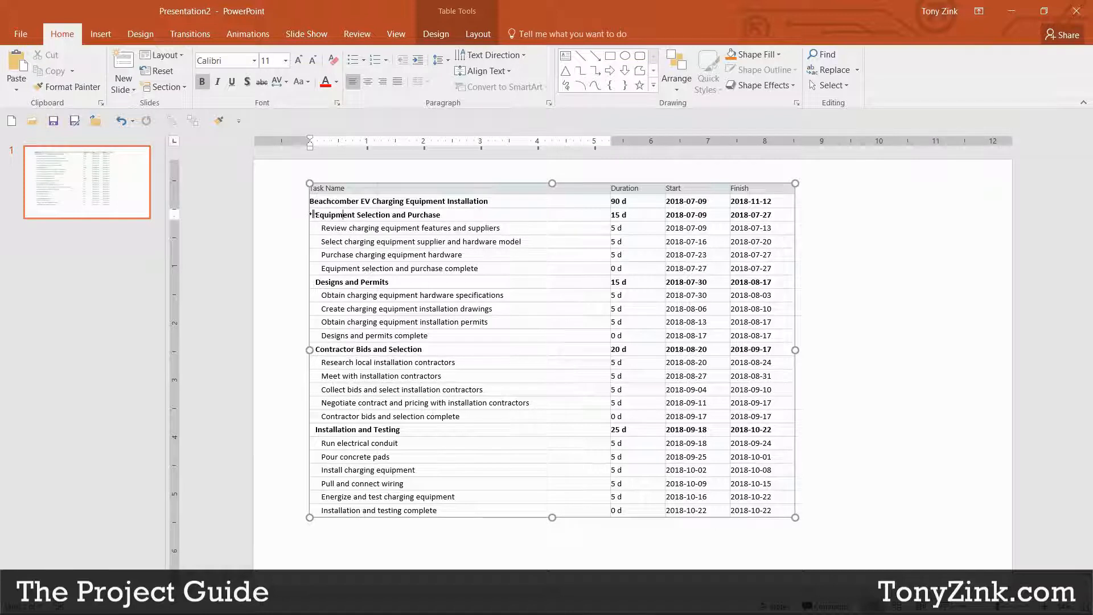
mouse_move(313, 214)
left_mouse_down()
mouse_move(391, 208)
mouse_move(327, 209)
left_mouse_up()
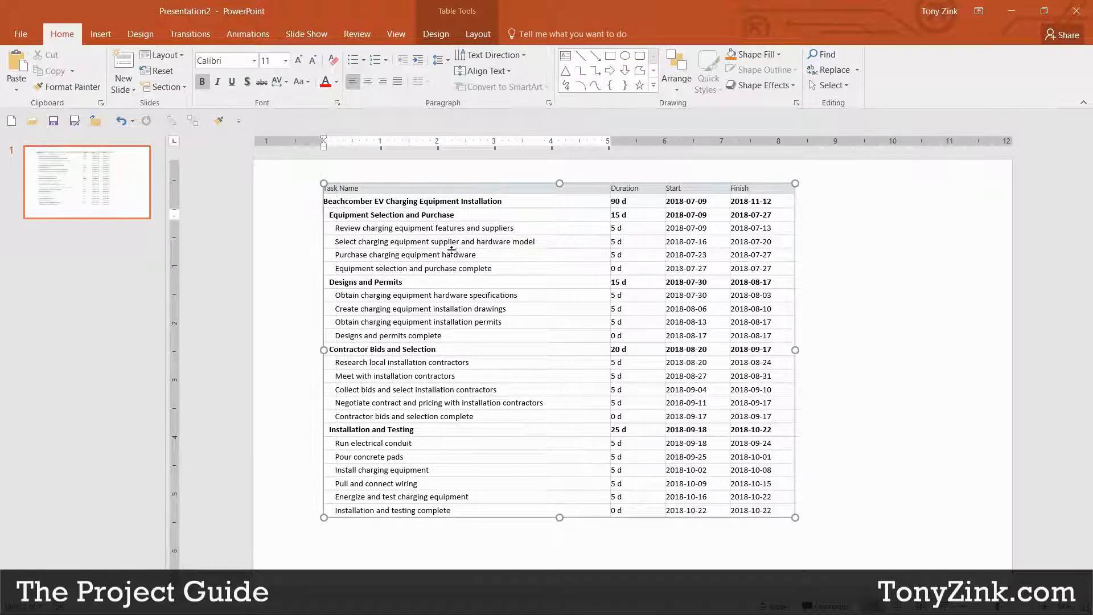
Step: Select the word "supplier" in the table's "Select charging equipment supplier and hardware model" row
double_click(442, 241)
double_click(441, 243)
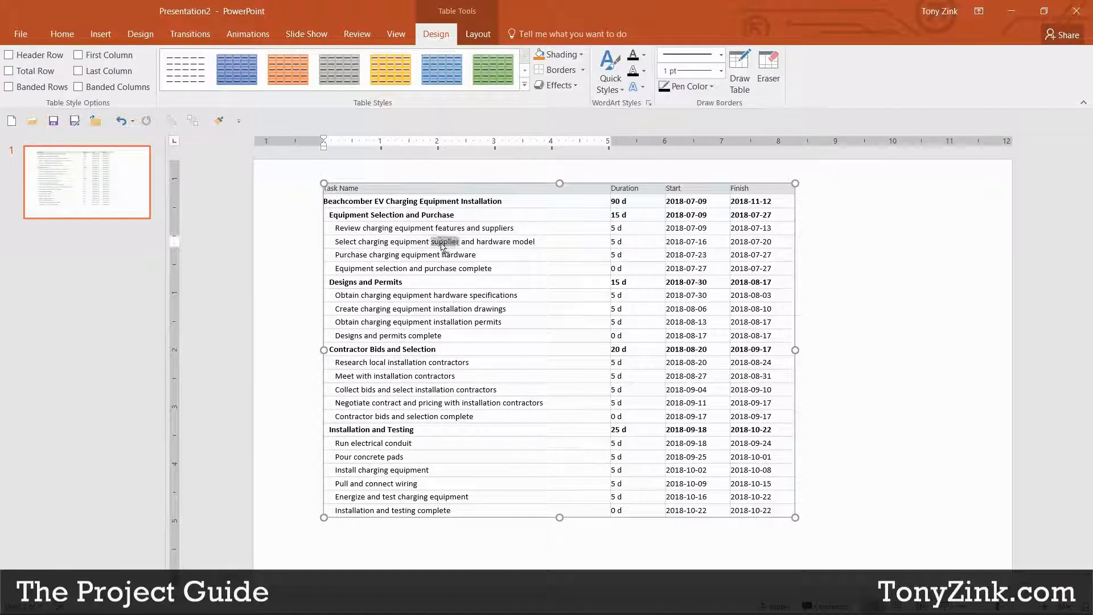
left_click(440, 243)
double_click(440, 243)
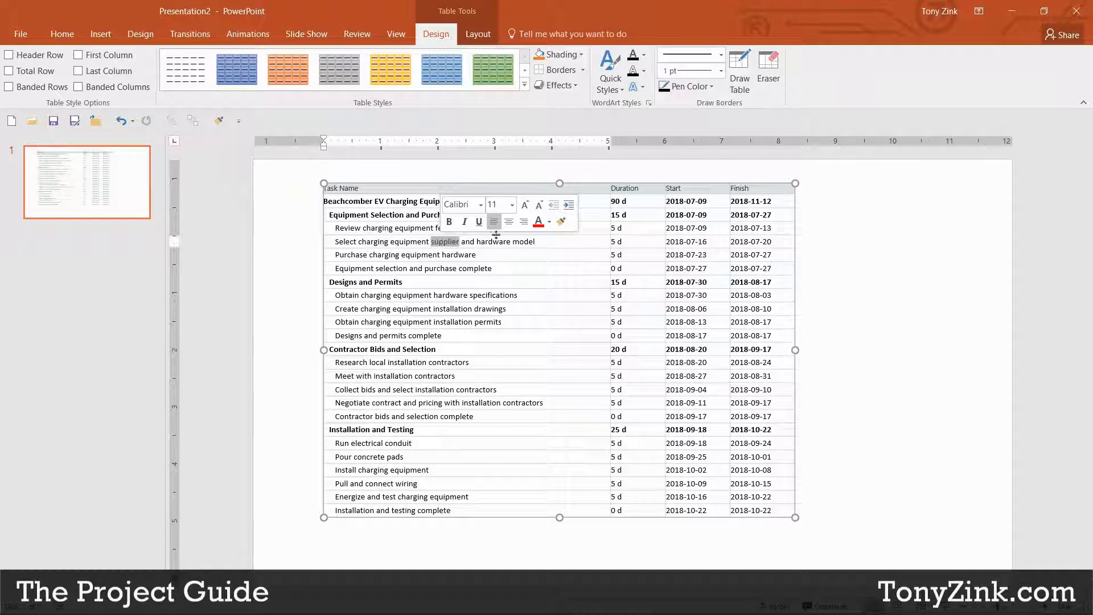
Step: Make the selected word "supplier" bold and color it dark blue
left_click(448, 222)
left_click(549, 222)
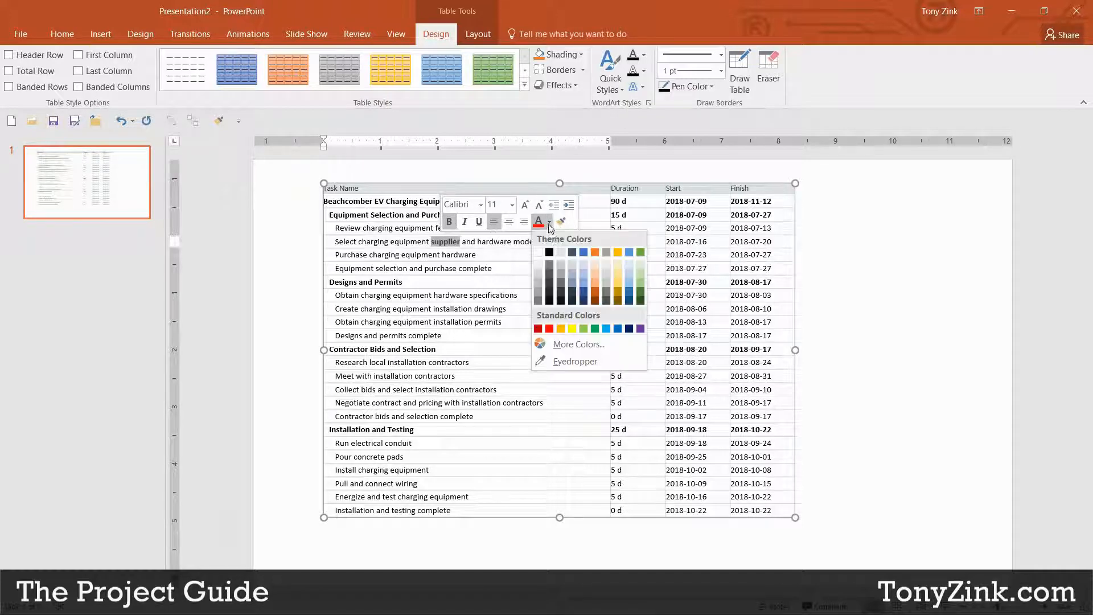
left_click(585, 290)
left_click(444, 255)
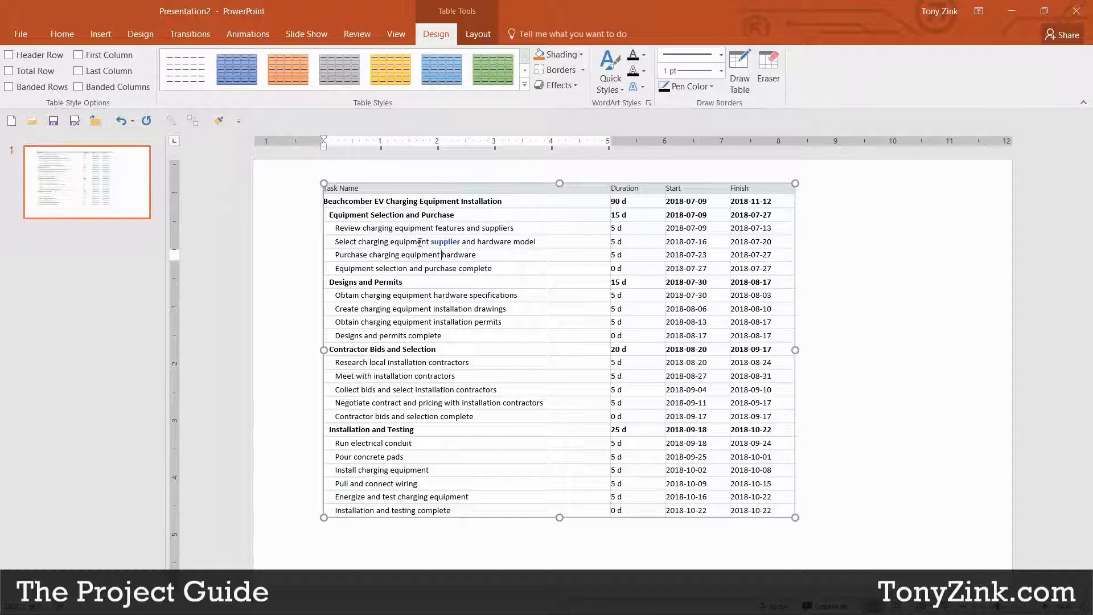
Step: Enlarge the text "charging equipment supplier and hardware model" in the same table row to 18 pt
left_click_drag(359, 241, 536, 242)
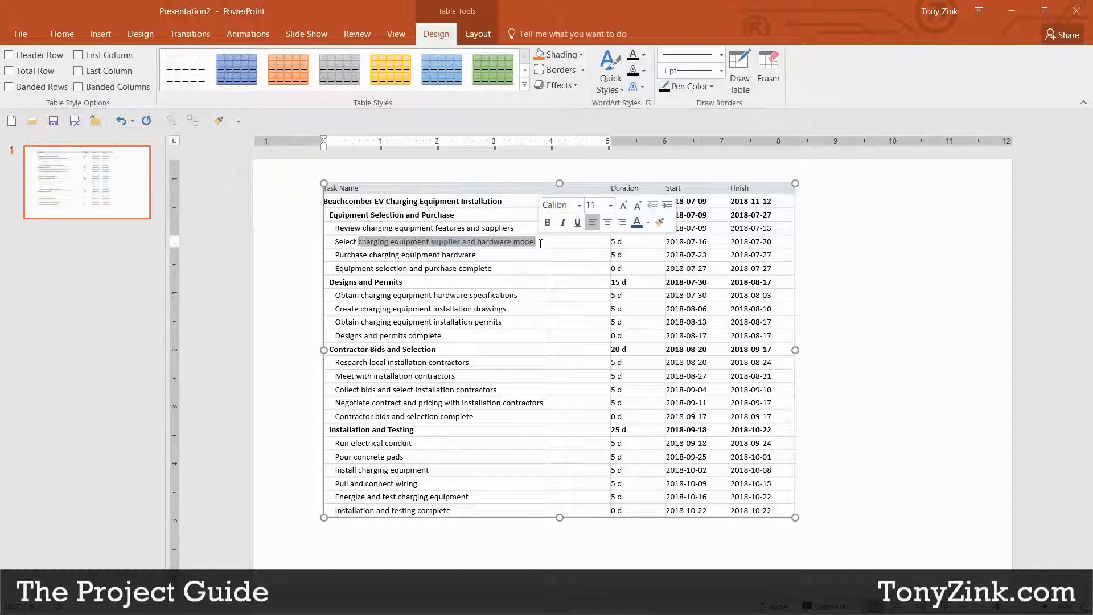
left_click(611, 205)
left_click(592, 331)
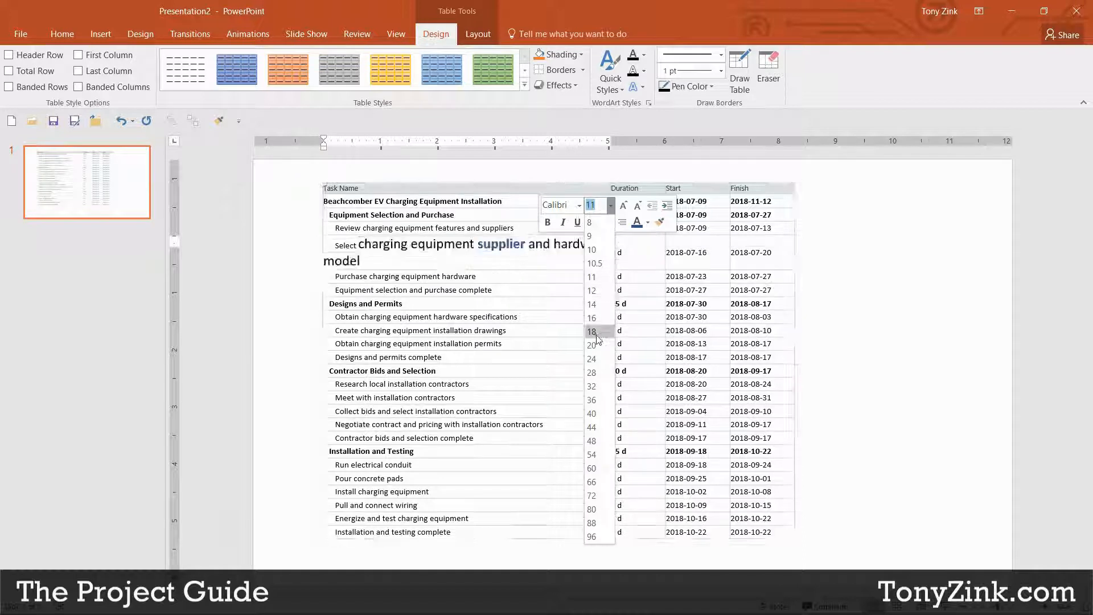
left_click(295, 290)
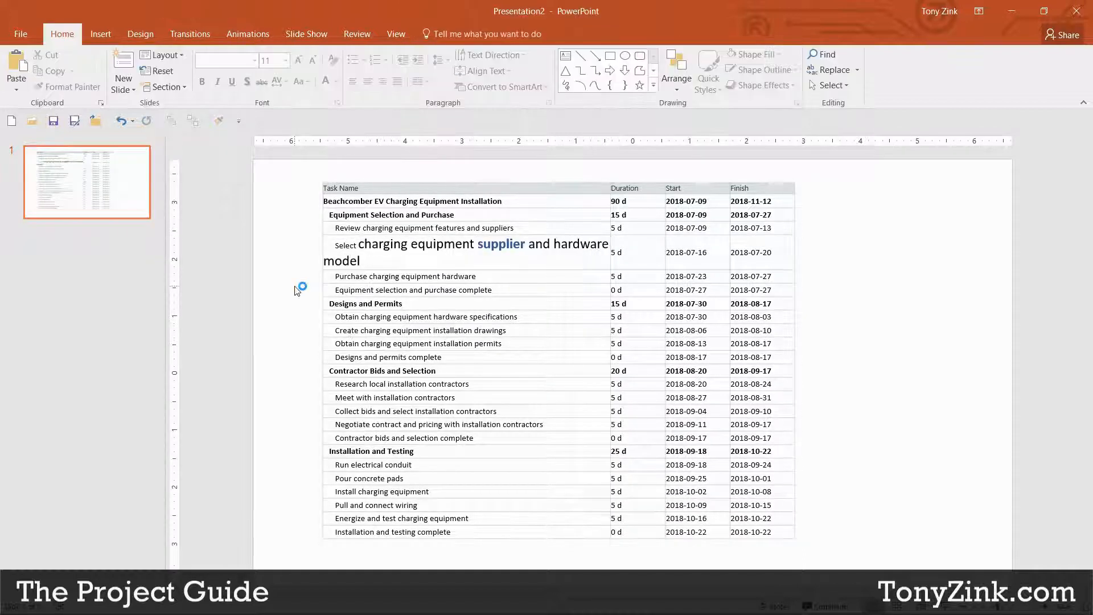
Step: Return to the Project schedule and widen the Gantt chart so that it begins just past the Finish column
left_click(1013, 16)
left_click(1016, 13)
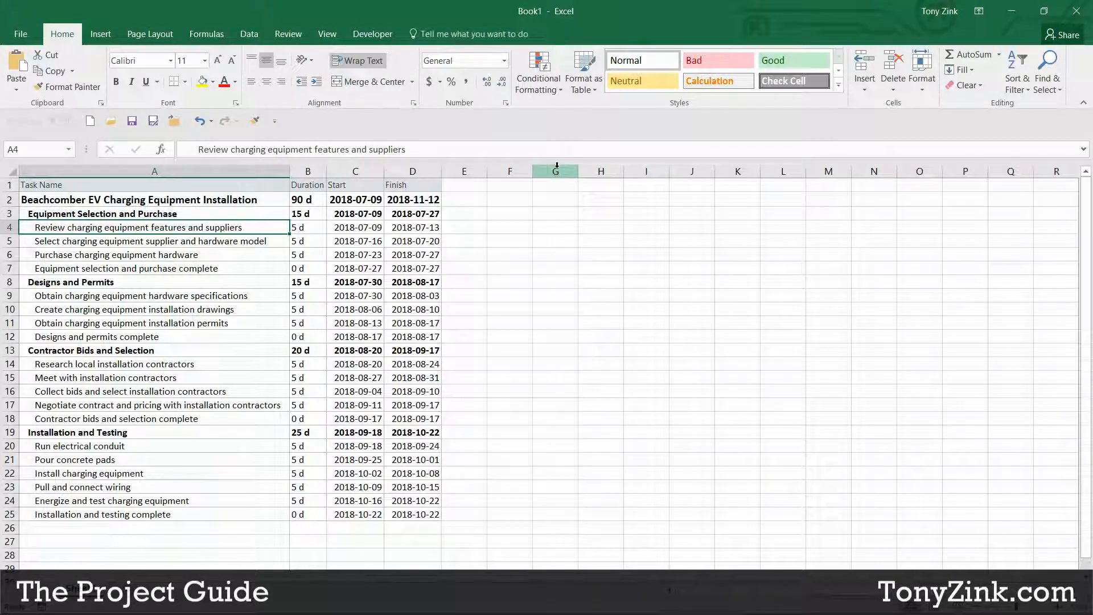
left_click(1012, 11)
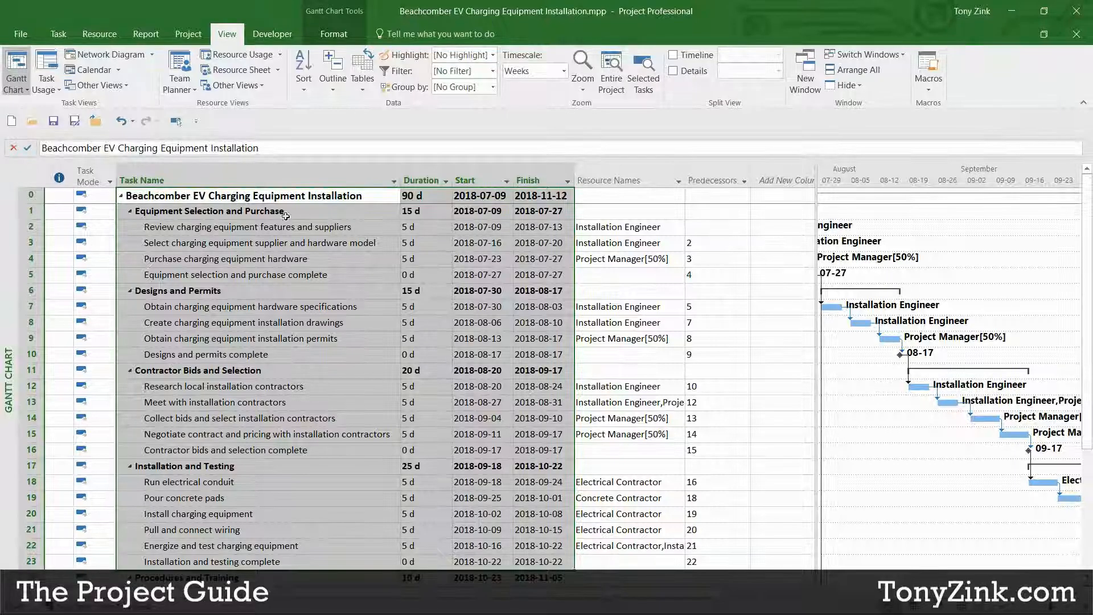
left_click(240, 212)
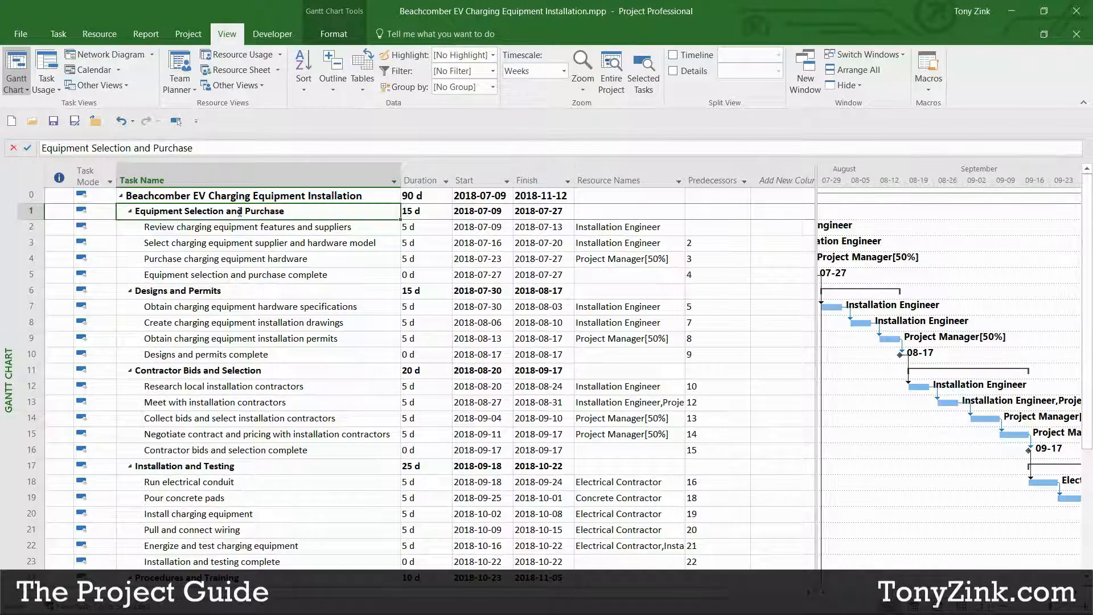
left_click(149, 227)
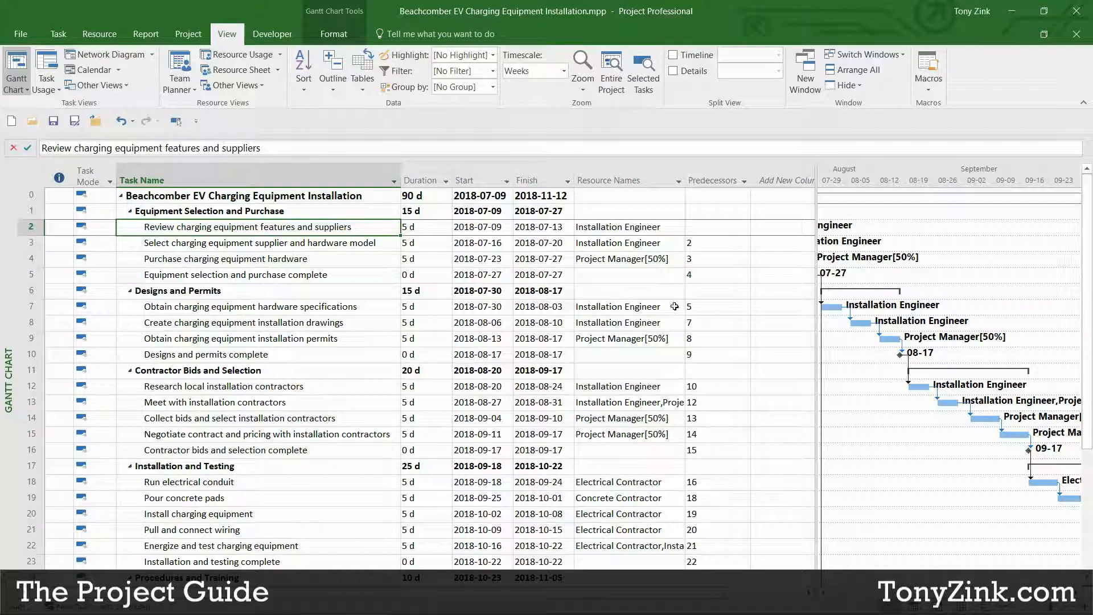
left_click_drag(818, 271, 586, 297)
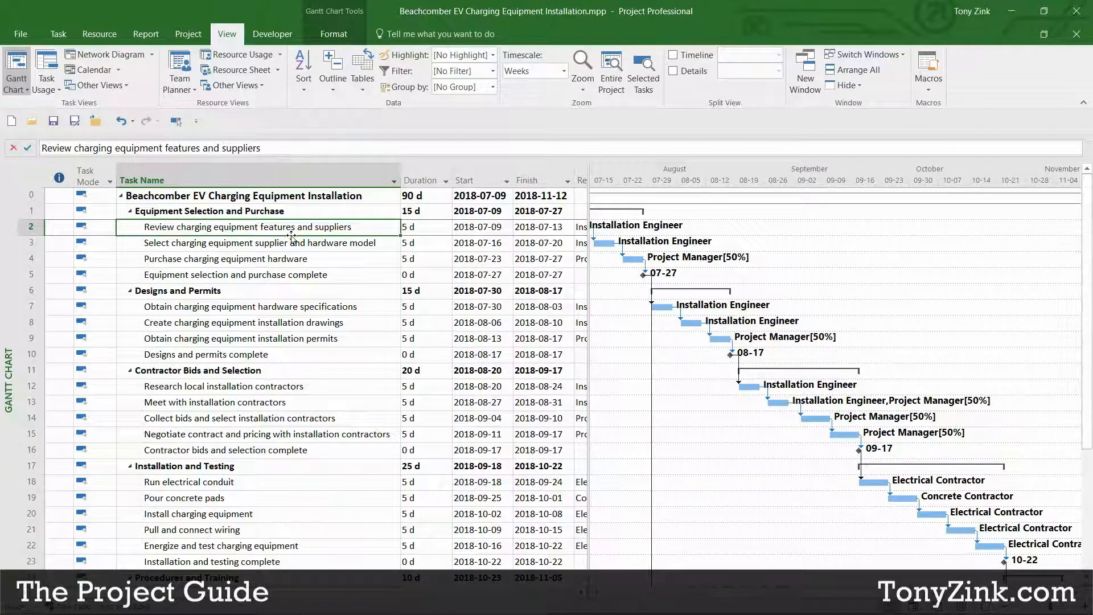
Step: Switch to the Resource Usage view and widen its table to include the Work and Add New Column columns
left_click(239, 54)
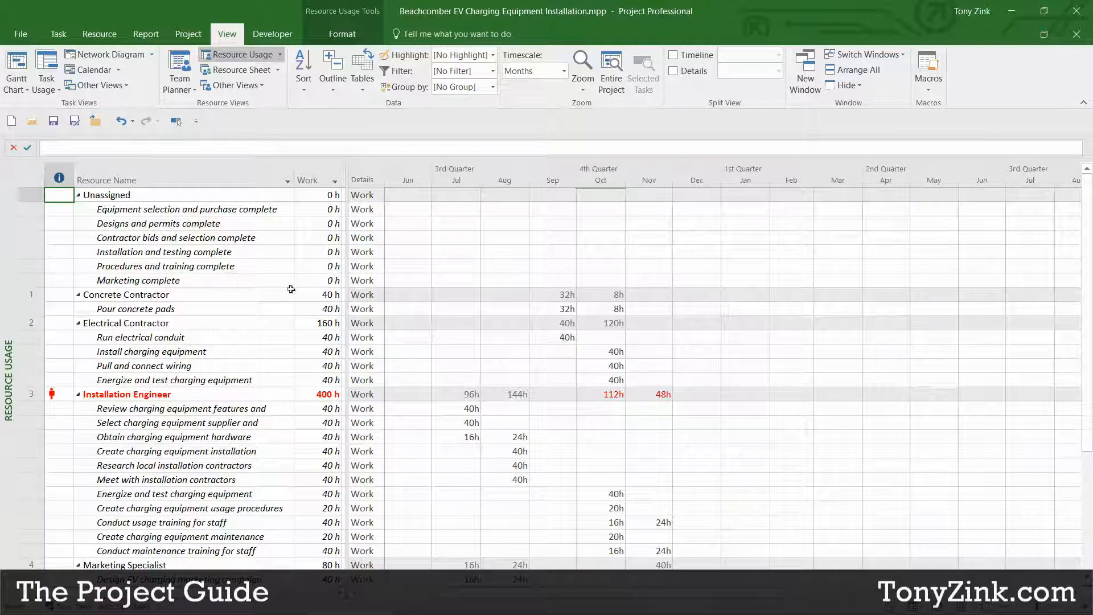
left_click_drag(345, 255, 476, 255)
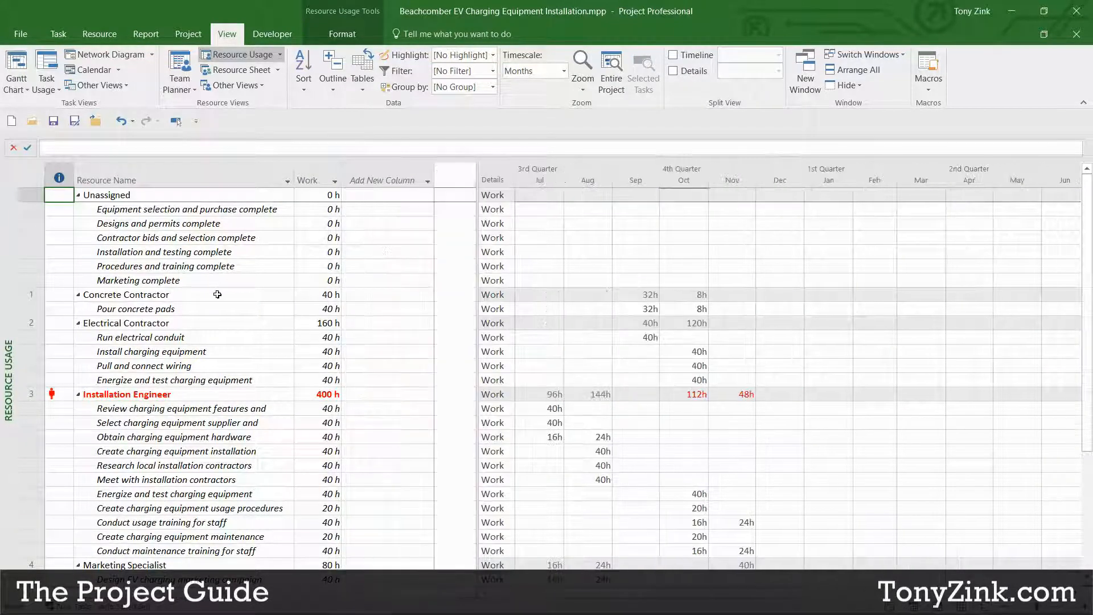
left_click(181, 297)
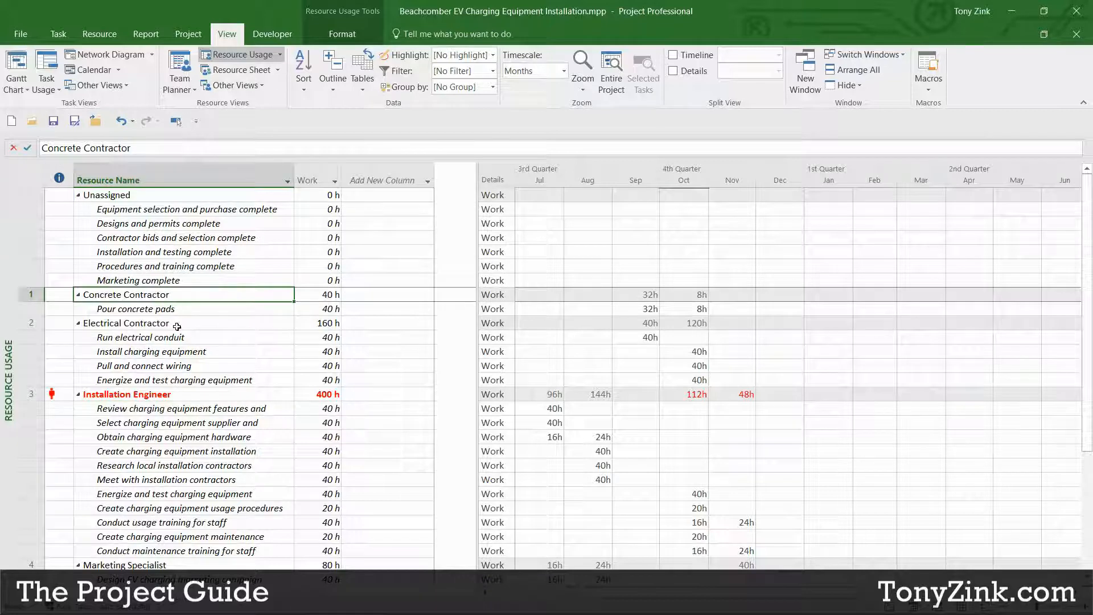
left_click(180, 325)
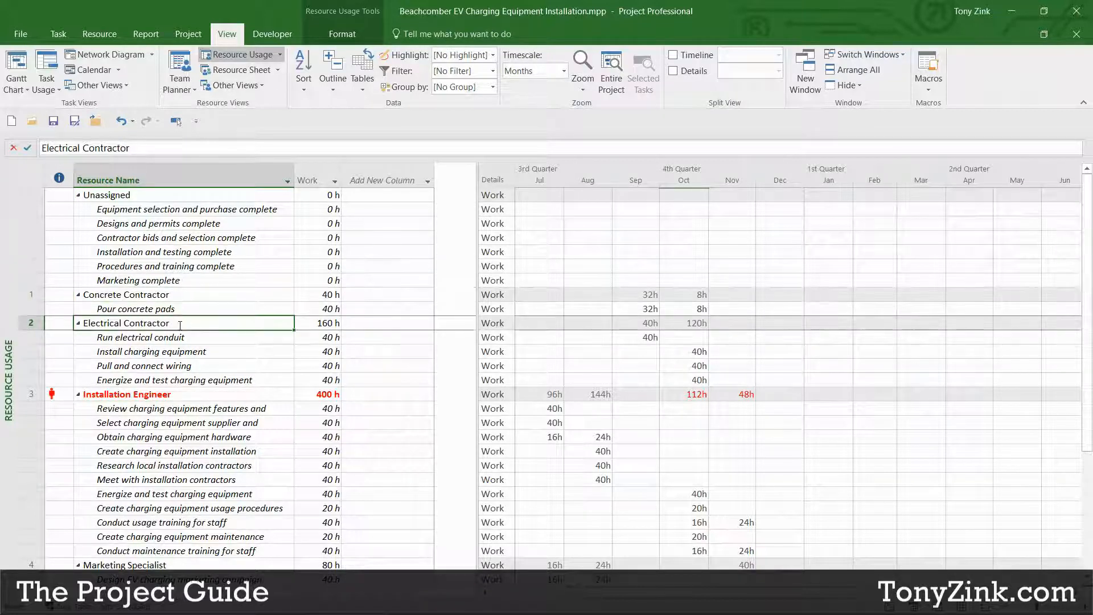
left_click(170, 398)
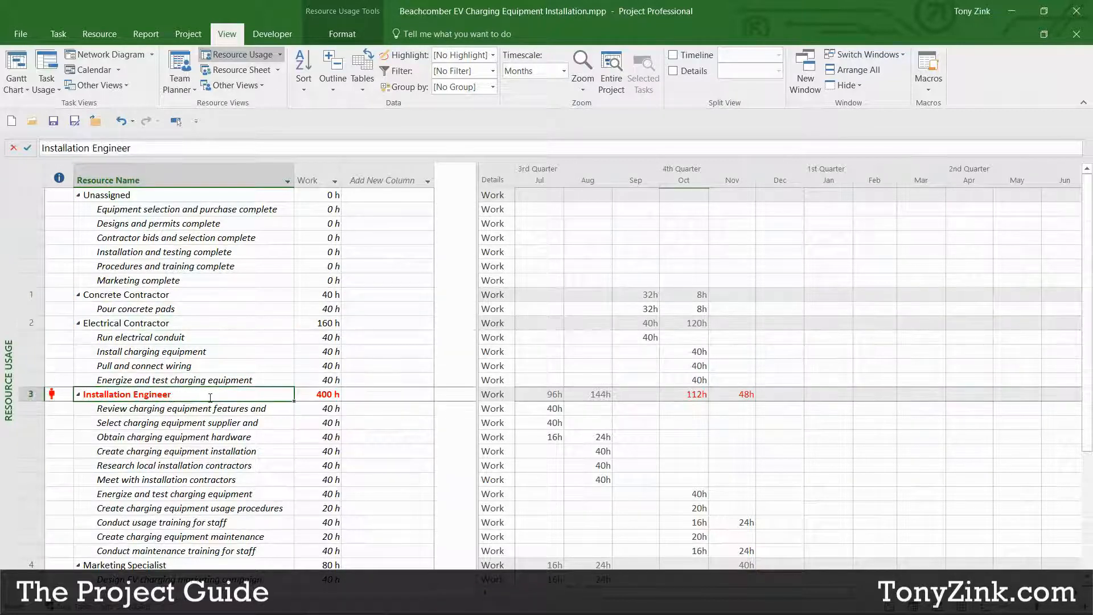
left_click_drag(197, 210, 200, 286)
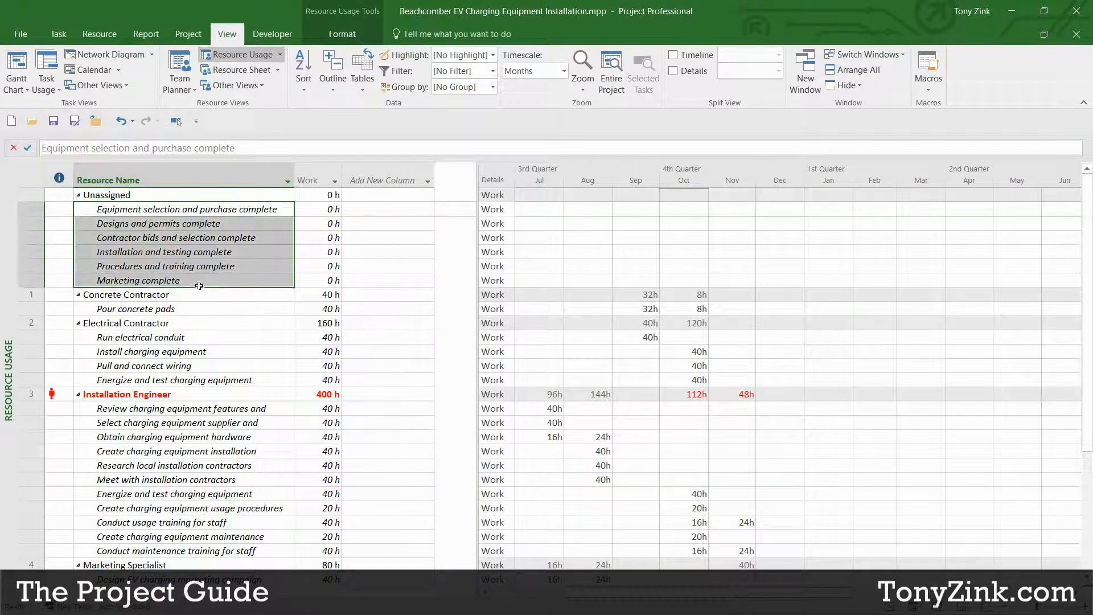
left_click(171, 311)
left_click(180, 339)
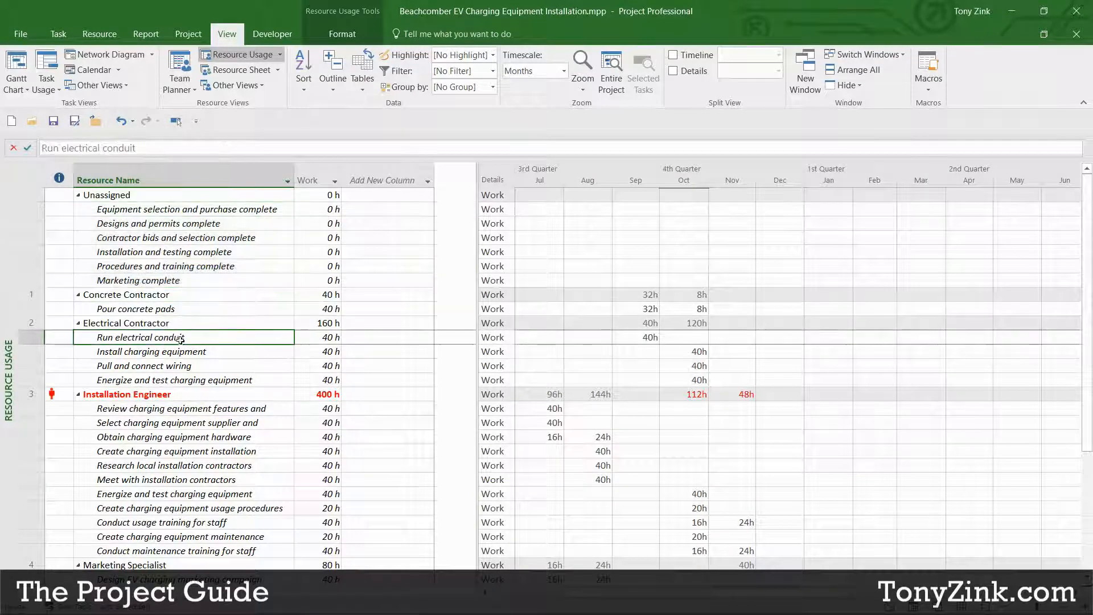
left_click_drag(477, 288, 431, 287)
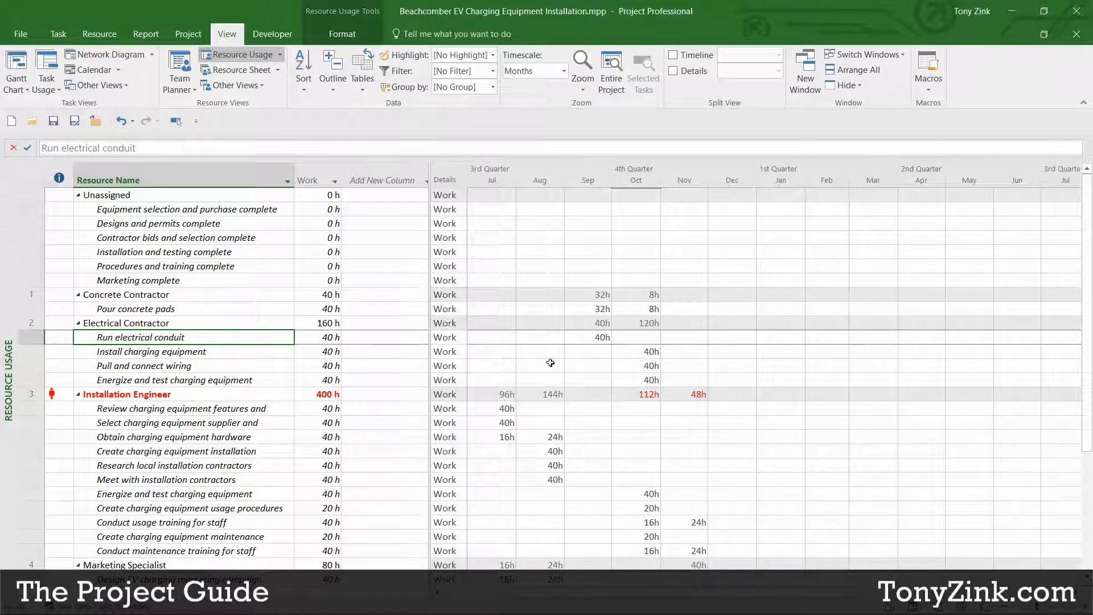
Step: Select and copy the entire Resource Usage table
left_click(648, 308)
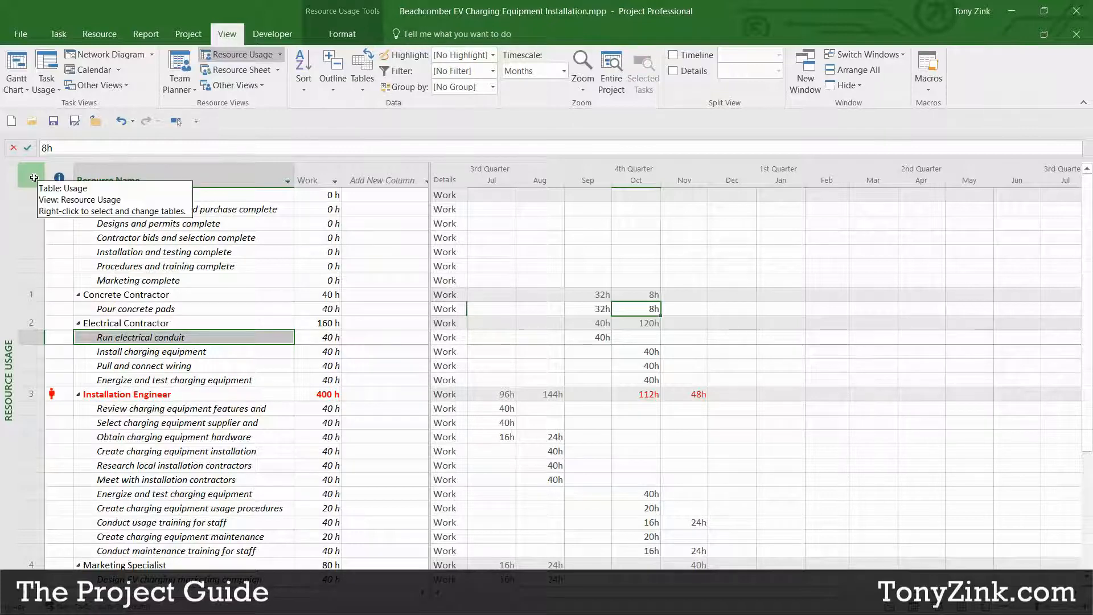
left_click_drag(111, 196, 148, 280)
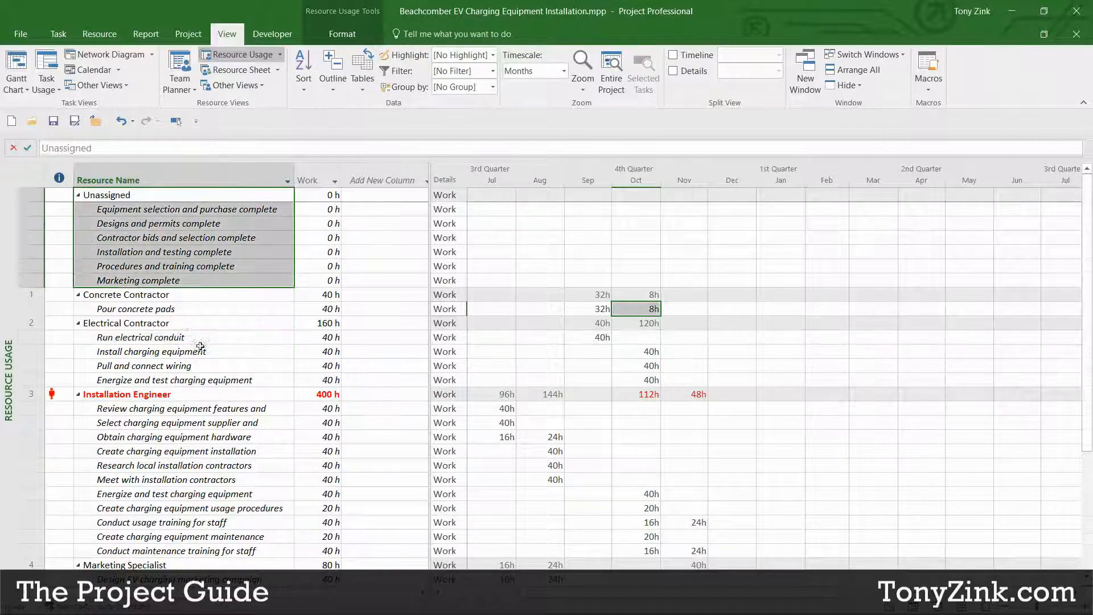
left_click_drag(201, 347, 321, 522)
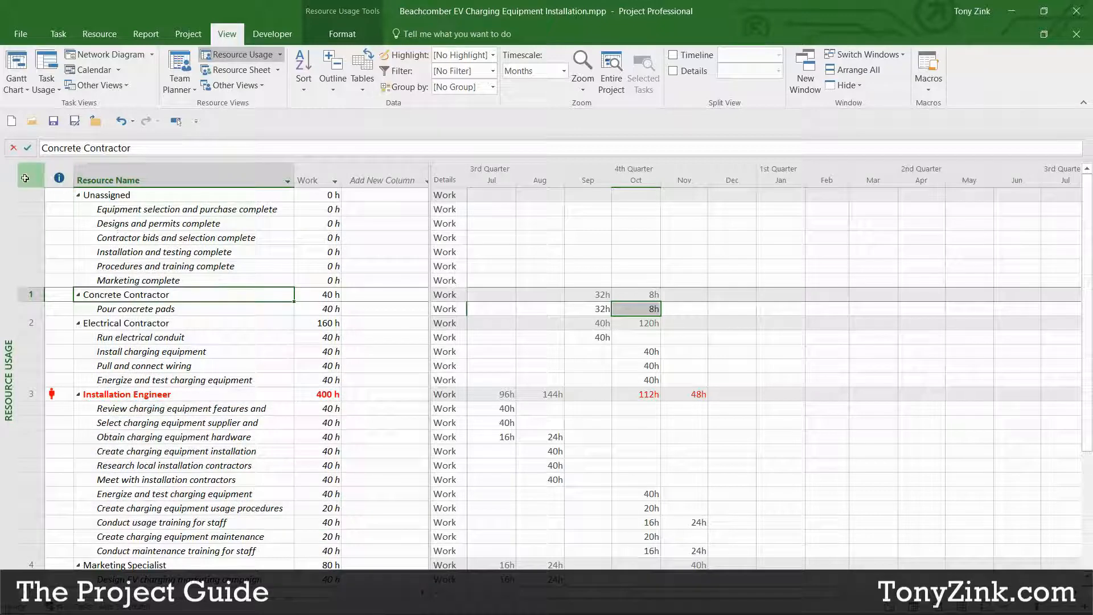
left_click(28, 178)
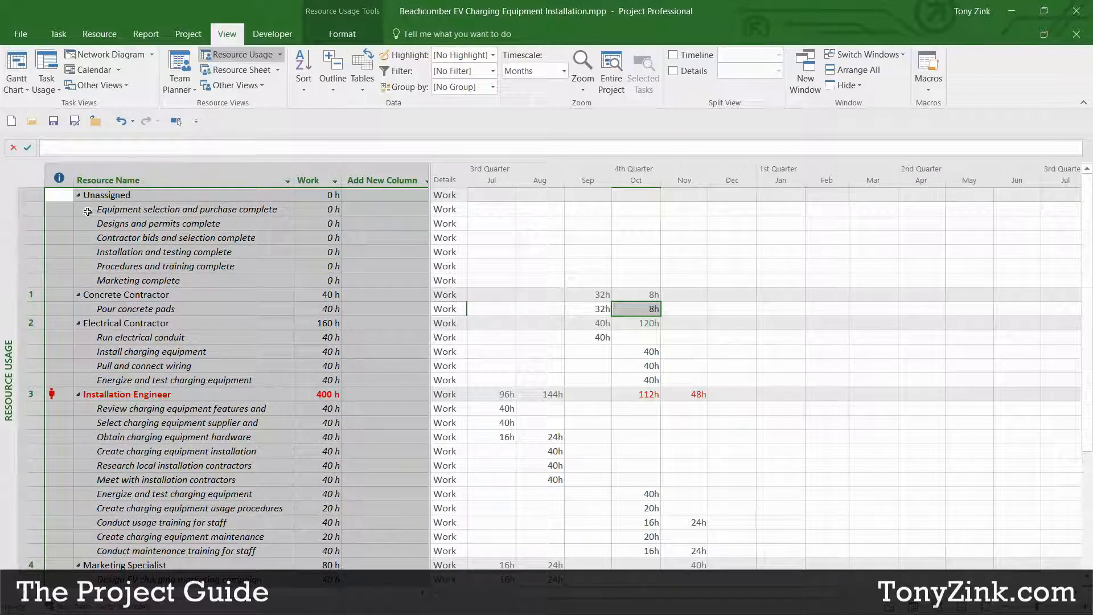
Step: Switch to Excel and paste the copied resource table into an empty worksheet, starting at A1
mouse_move(648, 606)
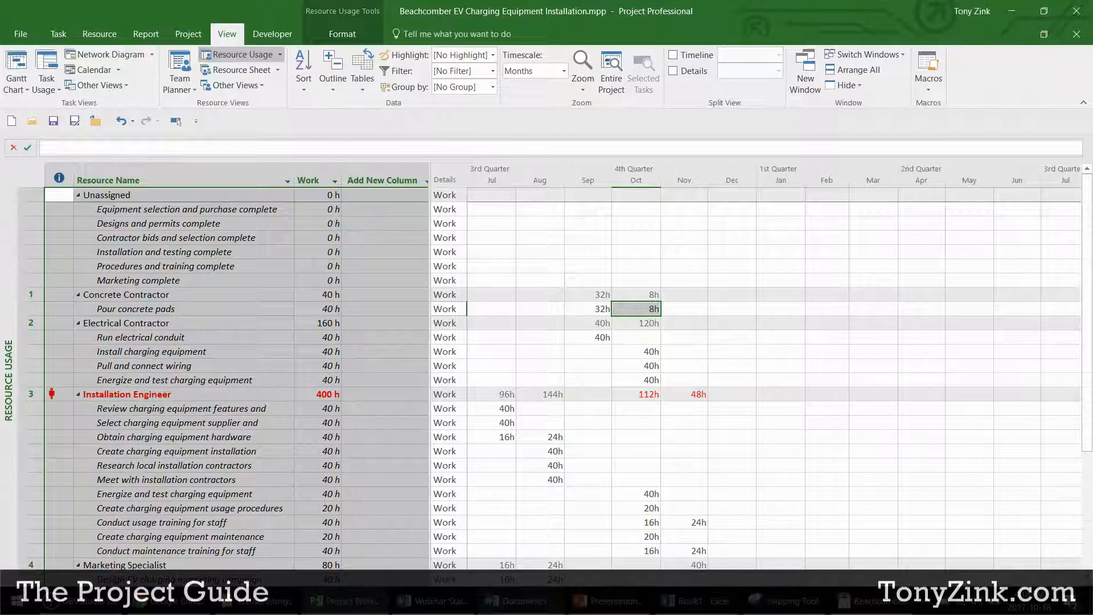
left_click(692, 602)
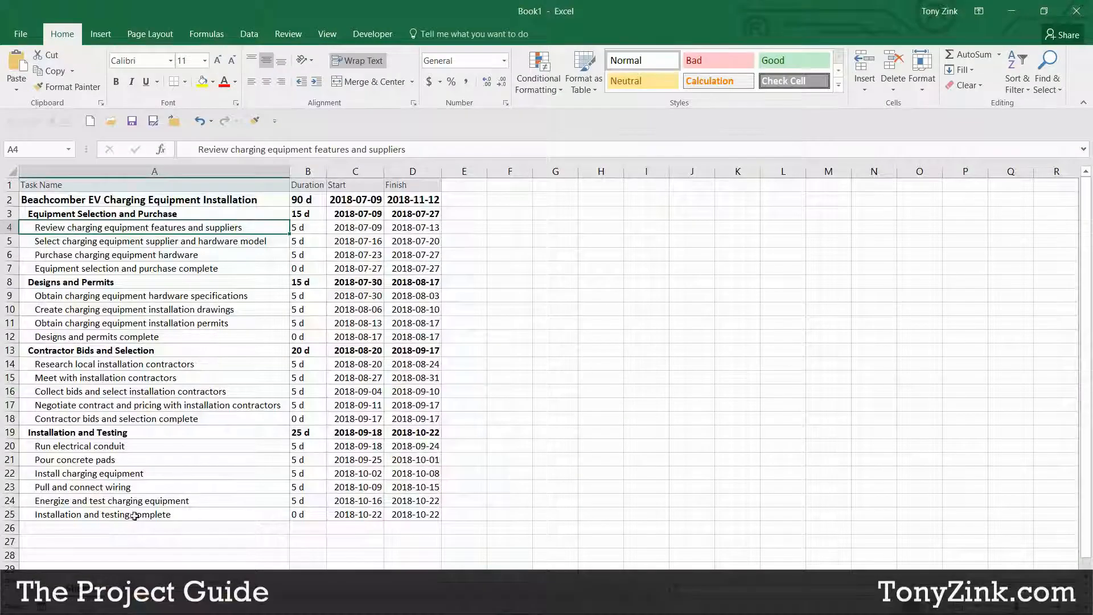
left_click(114, 588)
key("ctrl+v")
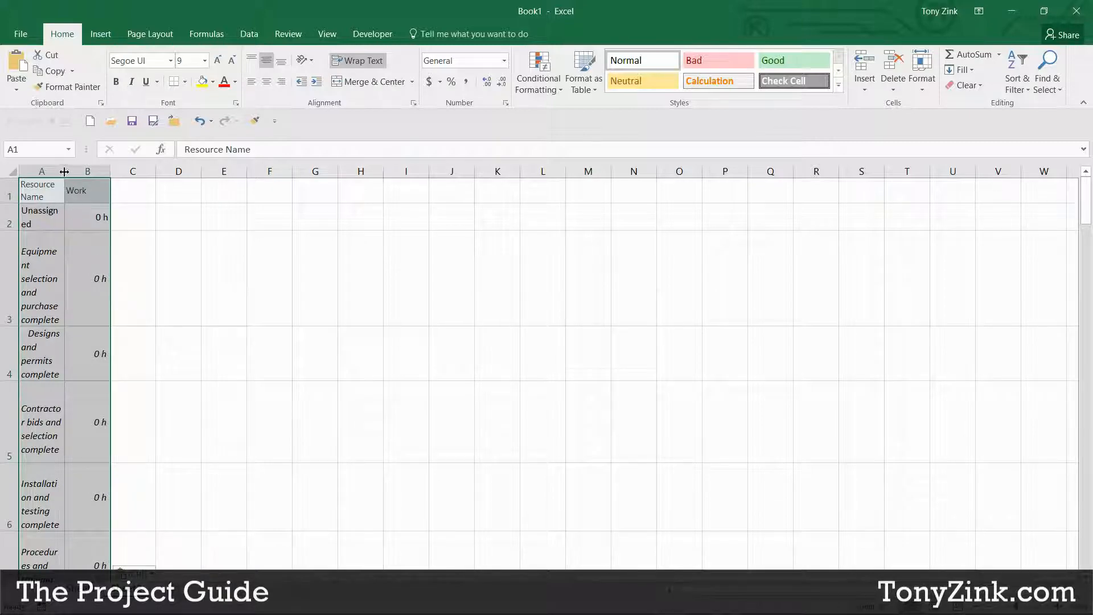
Step: Fit column A to the resource and task names, and fit all row heights to their contents
left_click_drag(64, 171, 417, 171)
double_click(414, 171)
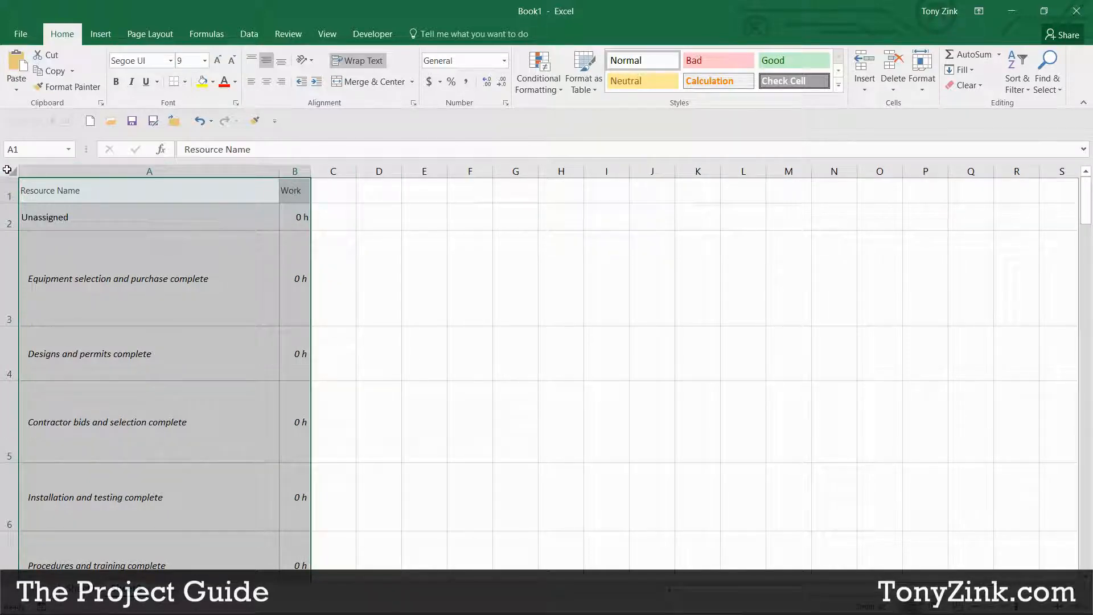
key("ctrl+a")
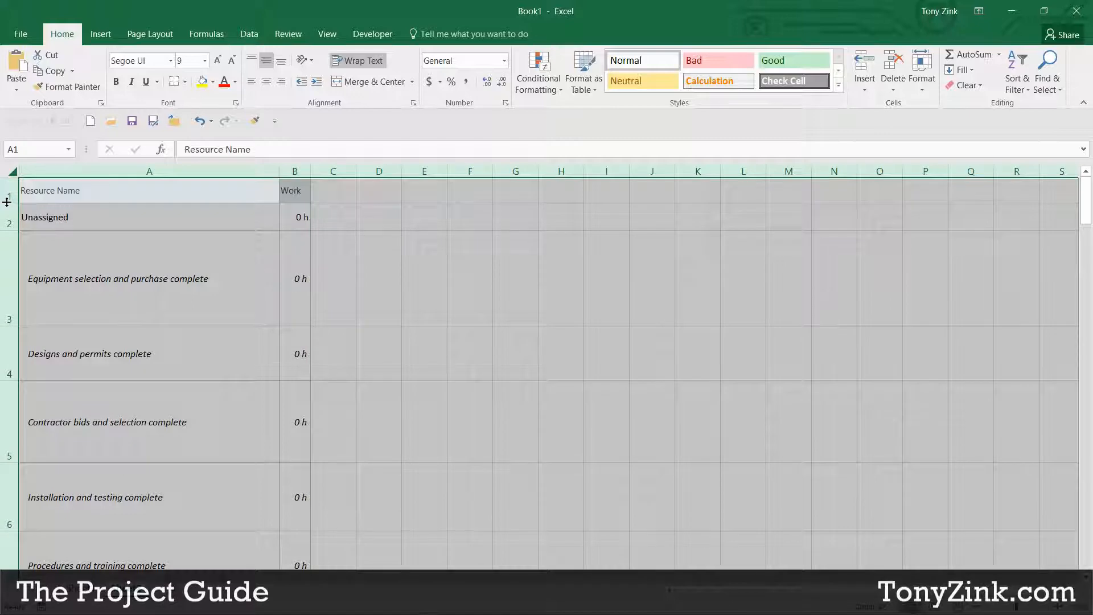
double_click(7, 202)
left_click(208, 212)
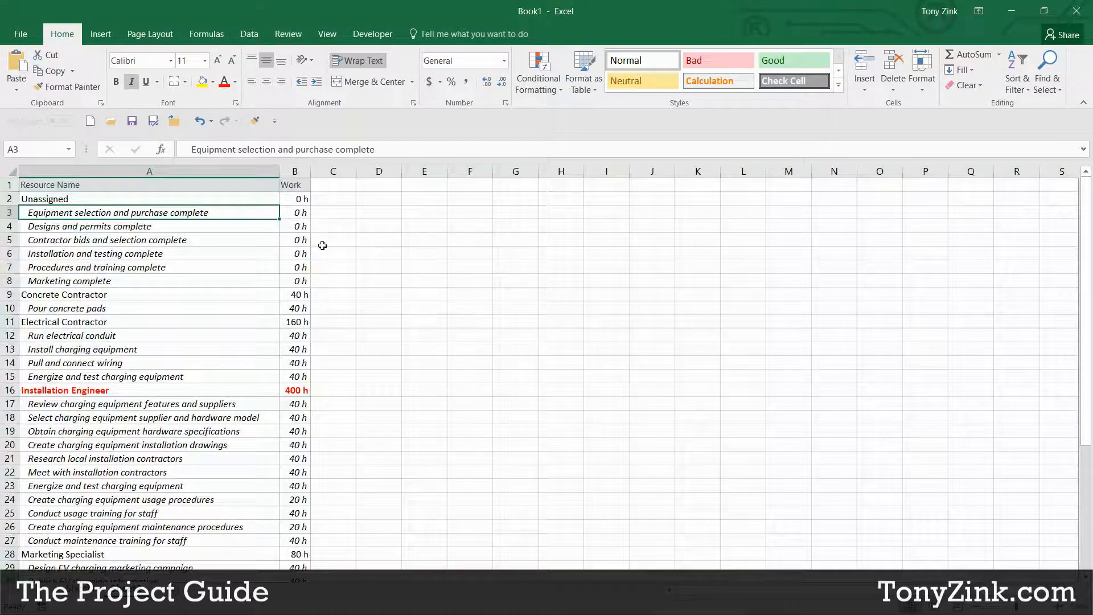
left_click_drag(97, 186, 296, 472)
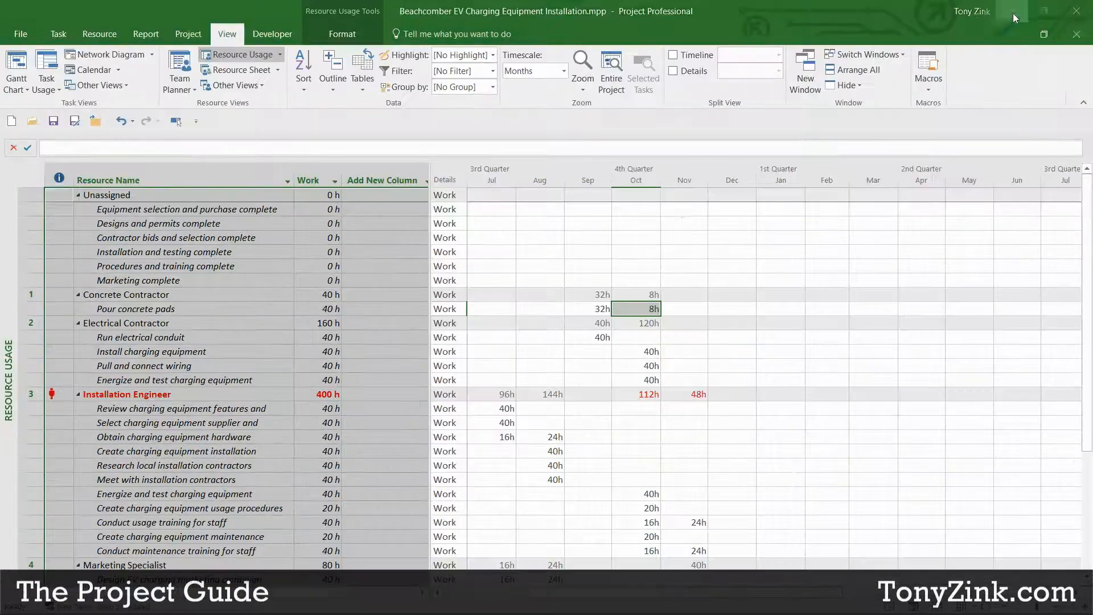
Step: Return to Project and try to select the Resource Usage rows across both the table and the timephased grid
left_click(1011, 11)
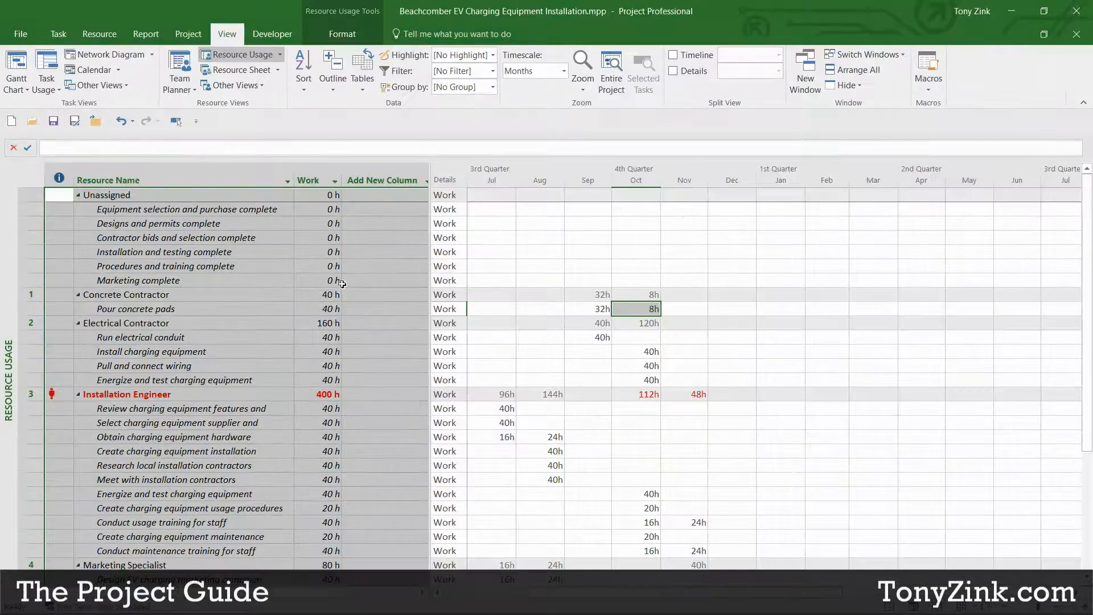
left_click(131, 197)
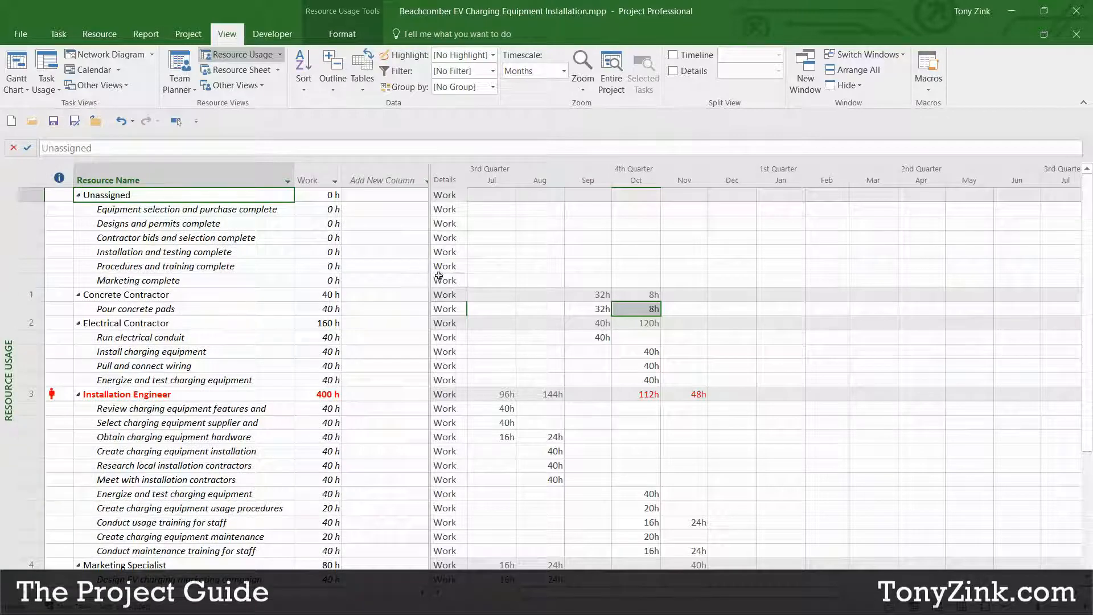
left_click_drag(238, 198, 843, 455)
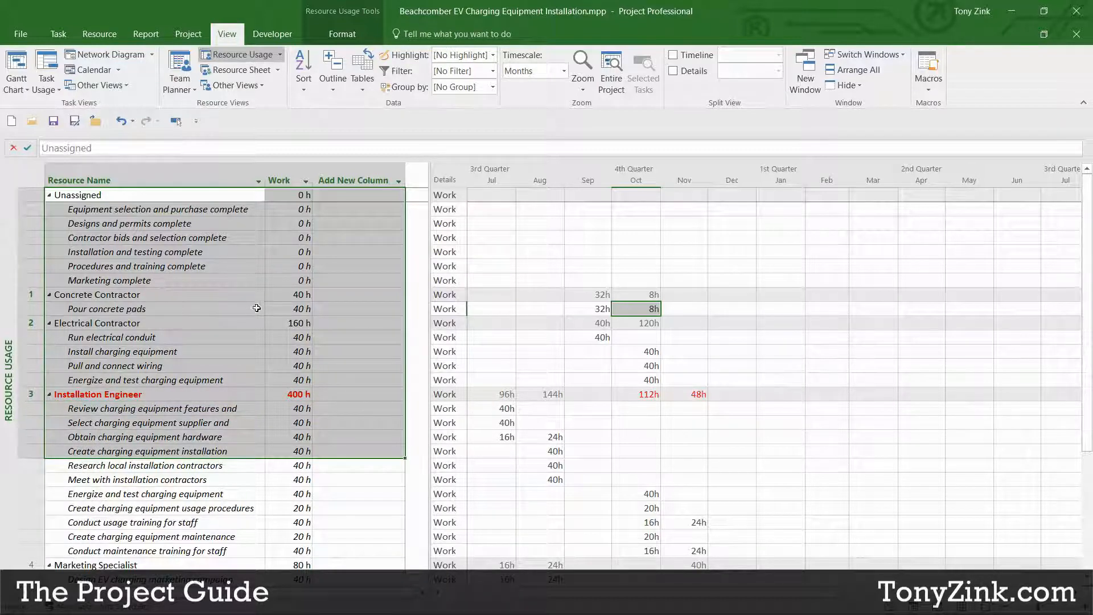
left_click(135, 237)
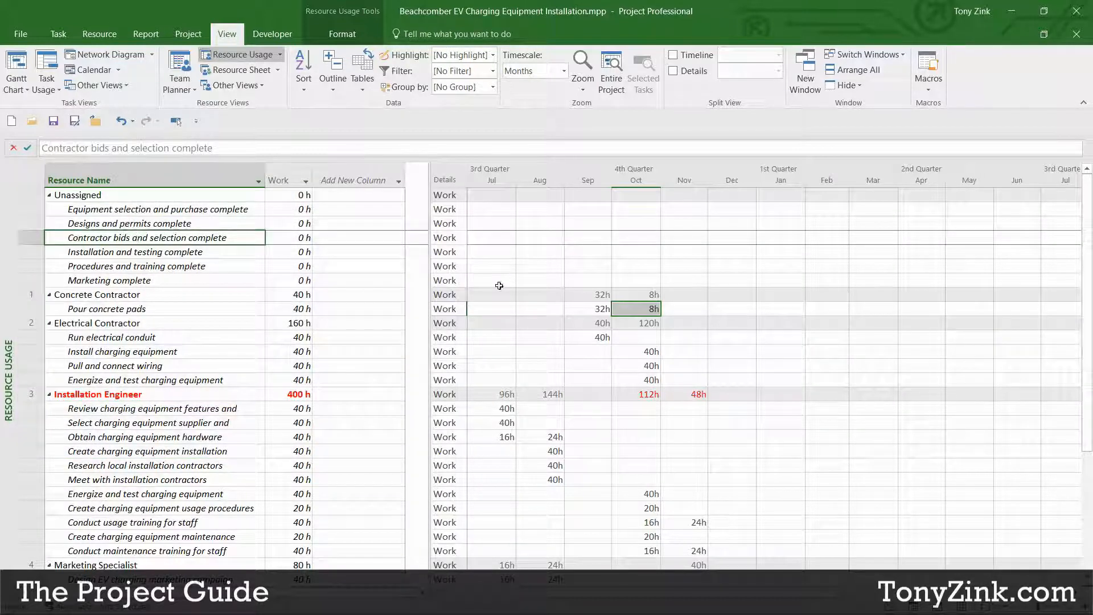
Step: Select the entire timephased grid of the Resource Usage view and copy its work hours
left_click(451, 175)
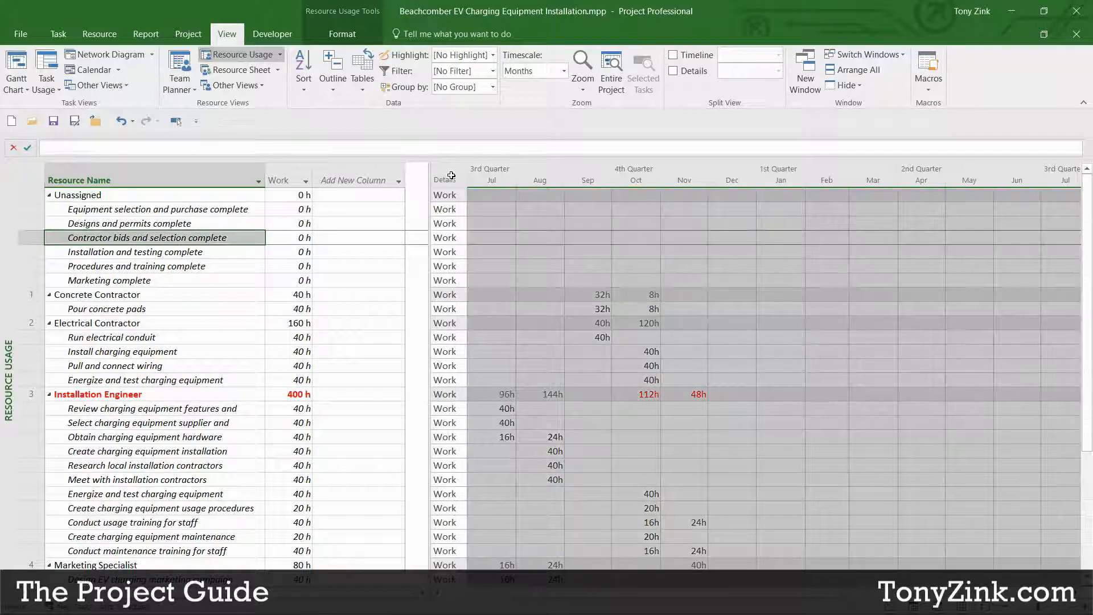
right_click(560, 279)
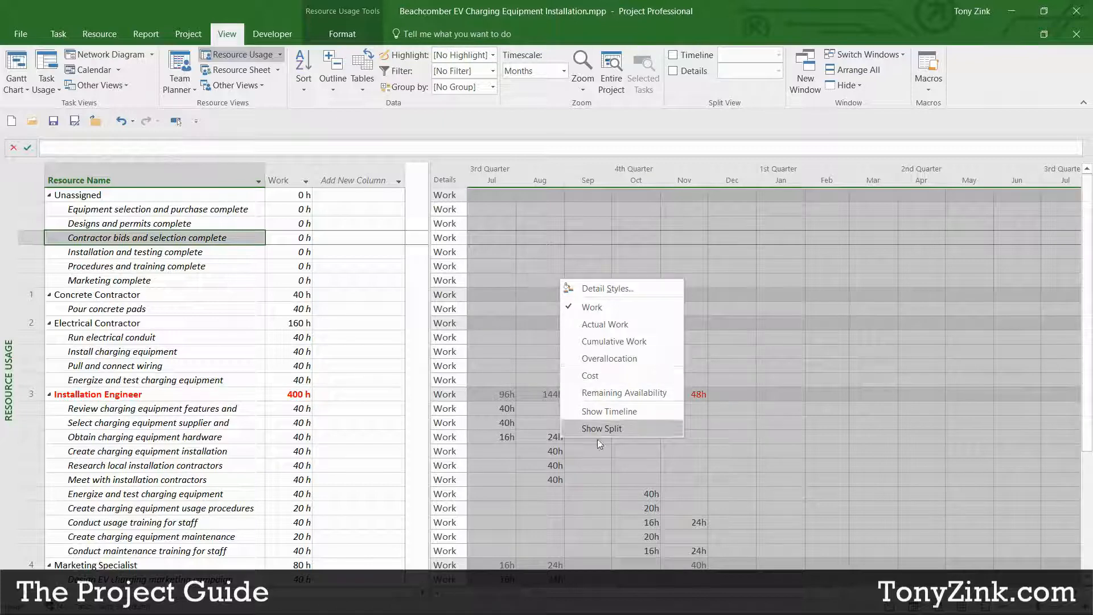
left_click(452, 175)
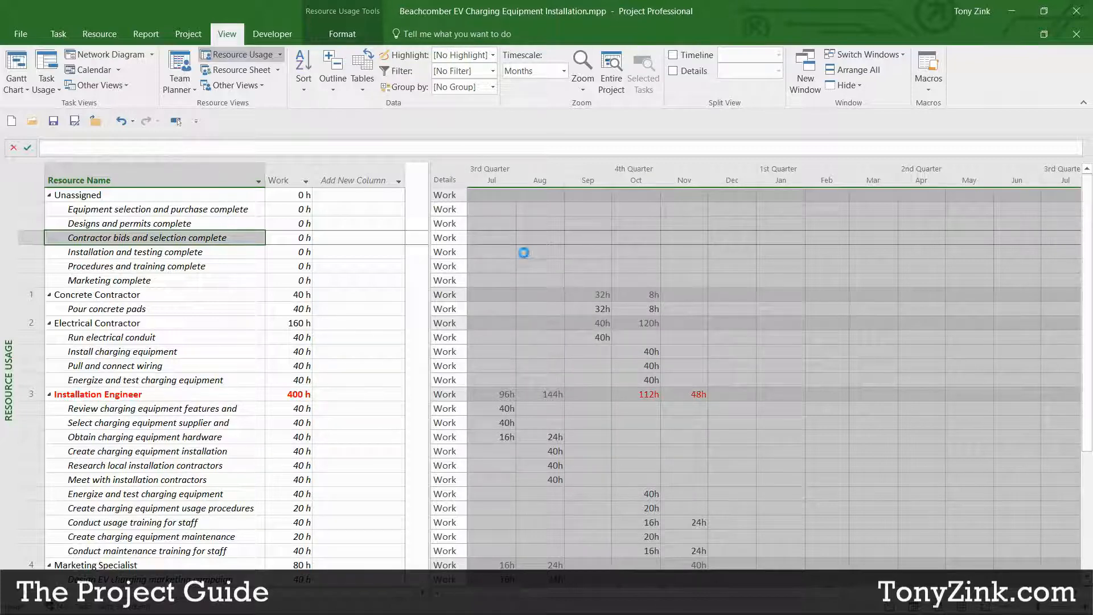
left_click(63, 36)
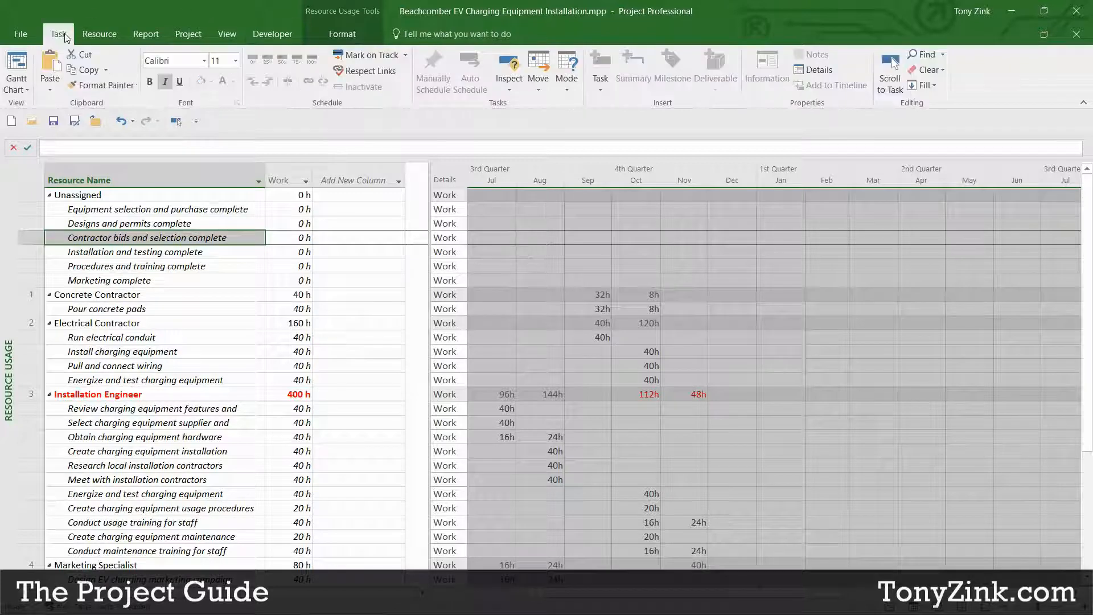
left_click(96, 76)
Step: Switch to Excel and paste the copied timephased hours beside the resource table, starting at C1
mouse_move(712, 607)
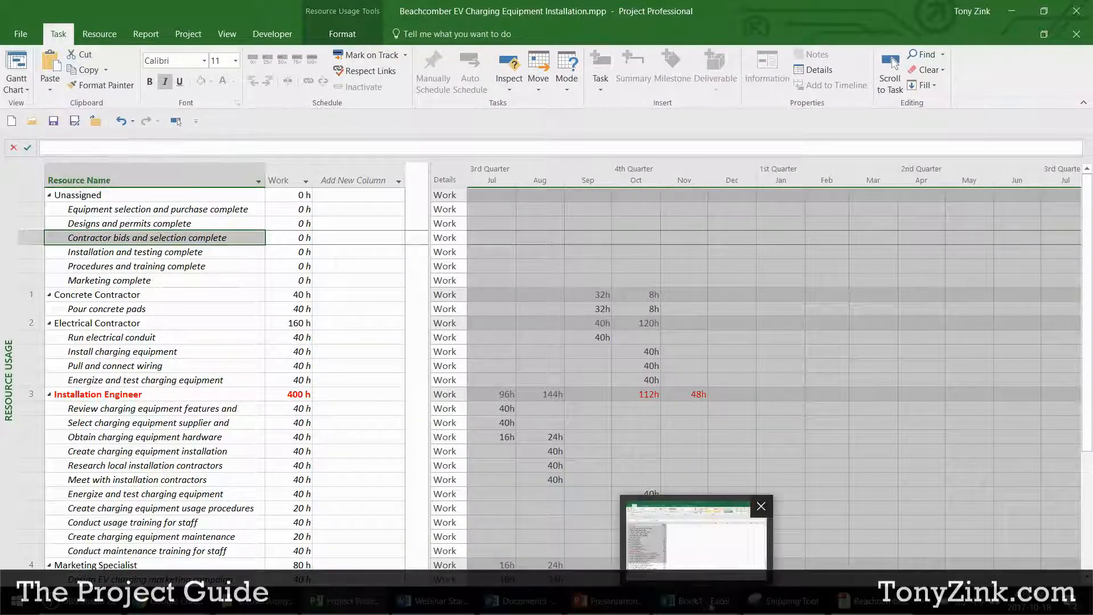
left_click(696, 538)
left_click(334, 185)
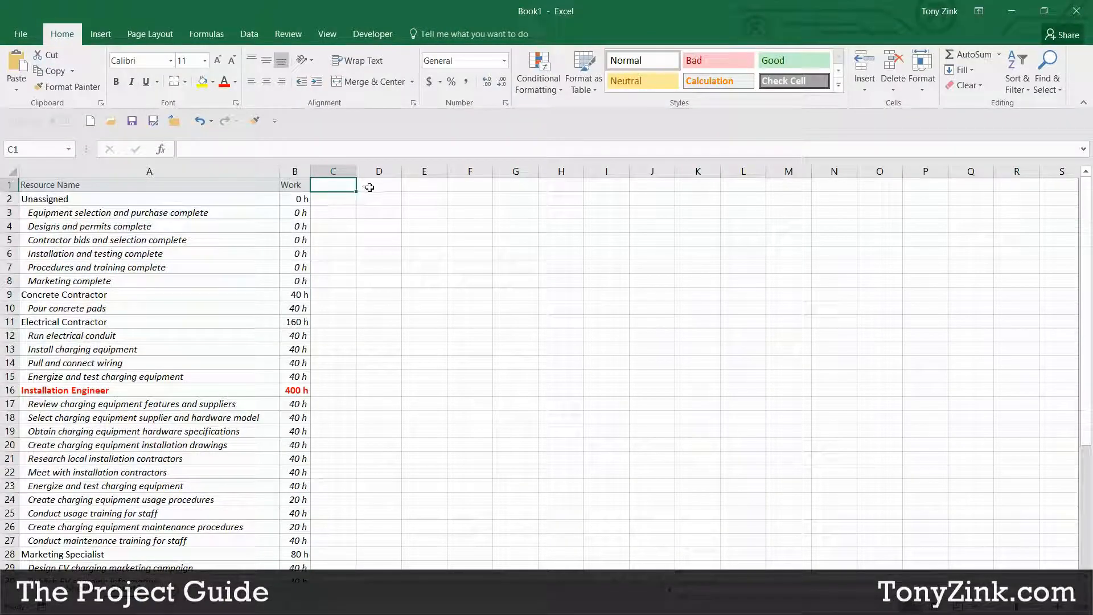
key("ctrl+v")
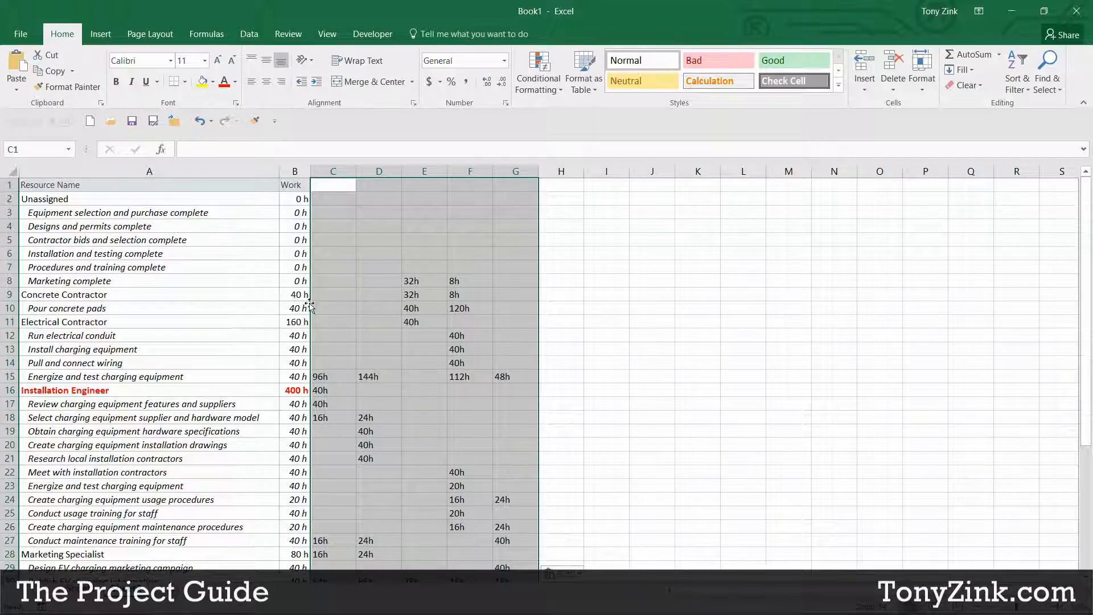
Step: Compare the pasted hours with the header row and the Marketing complete and Concrete Contractor rows to check their alignment
left_click_drag(154, 184, 293, 554)
left_click(113, 185)
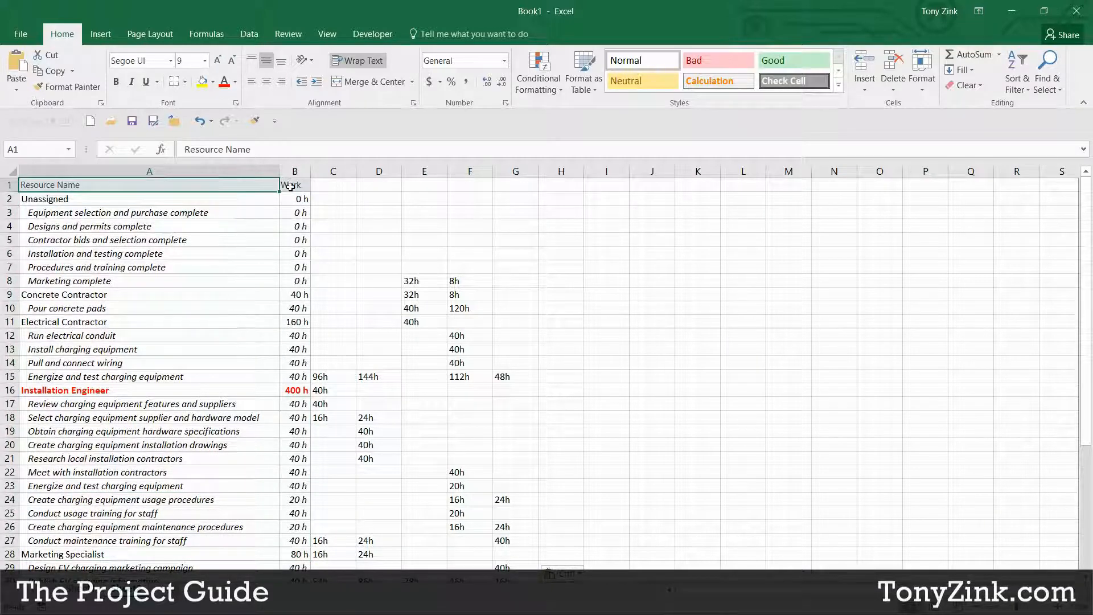
left_click(292, 185)
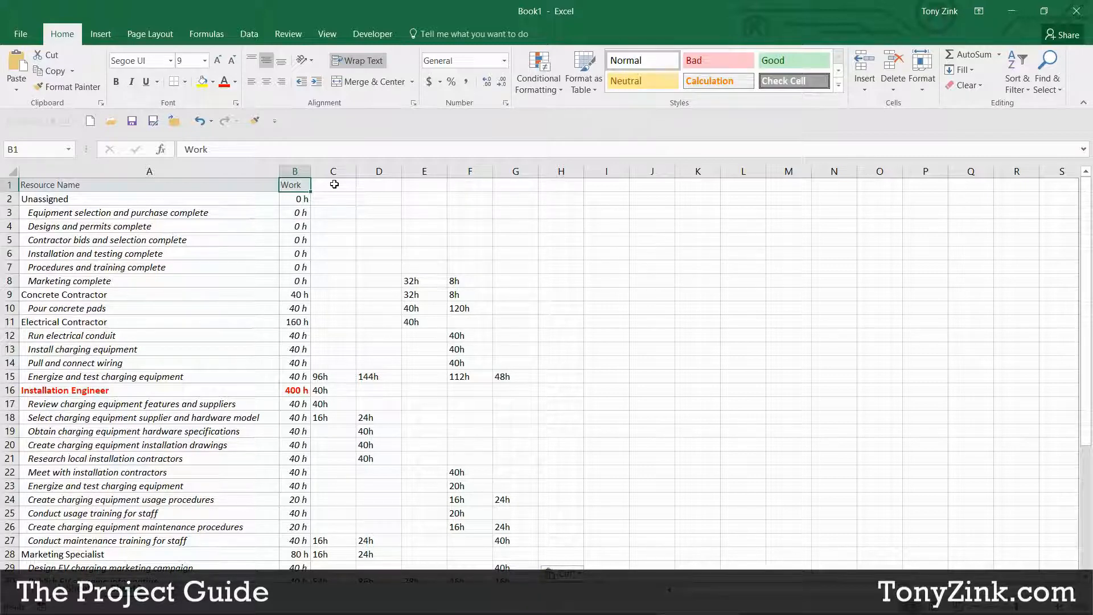
left_click_drag(334, 185, 544, 184)
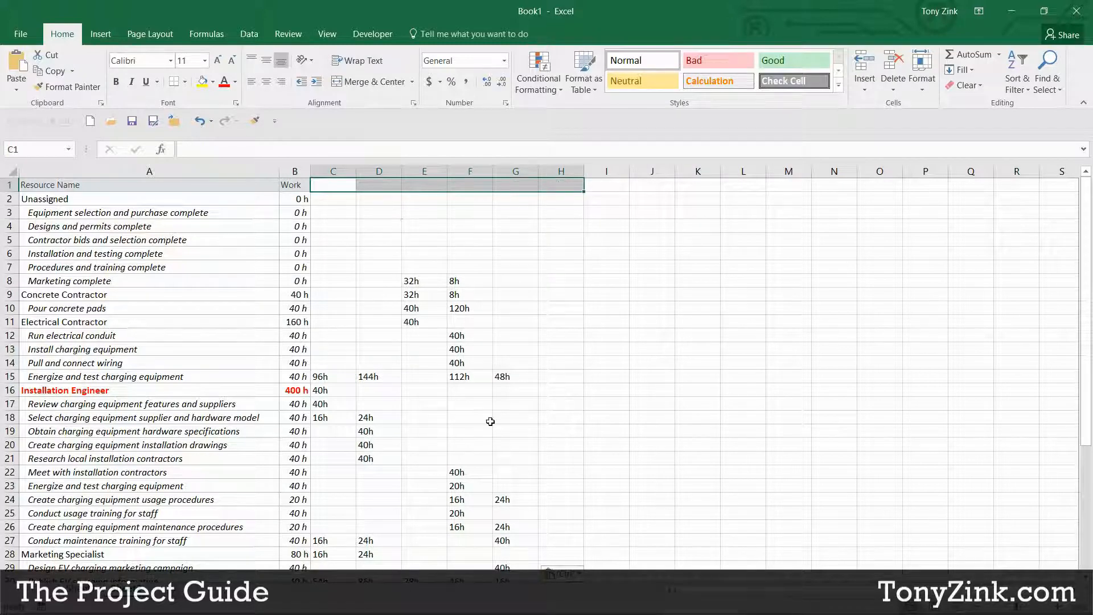
left_click_drag(412, 280, 512, 285)
left_click(183, 280)
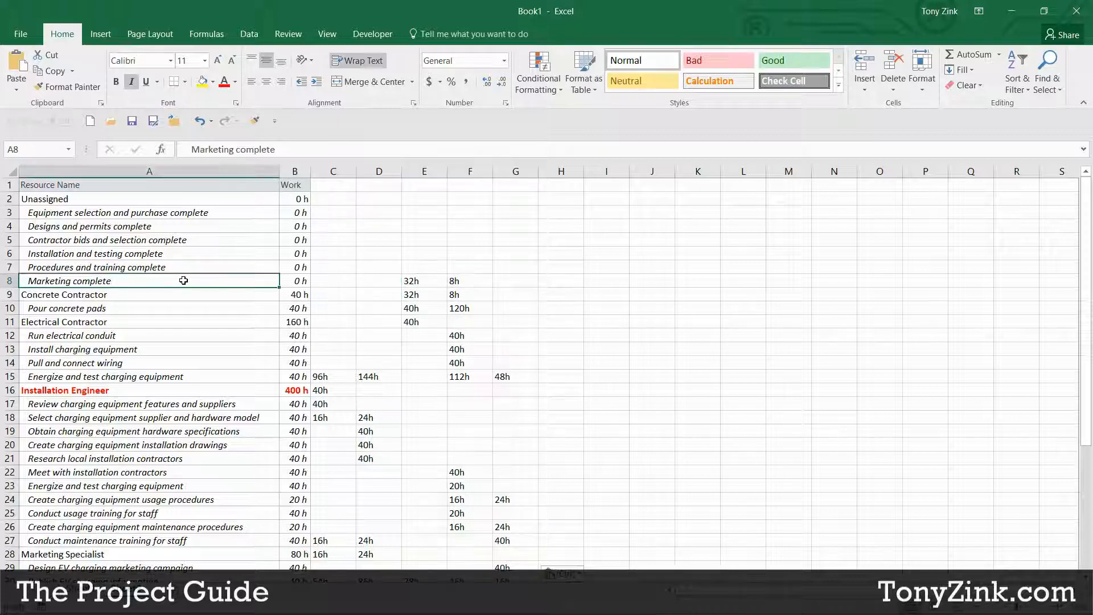
left_click(9, 280)
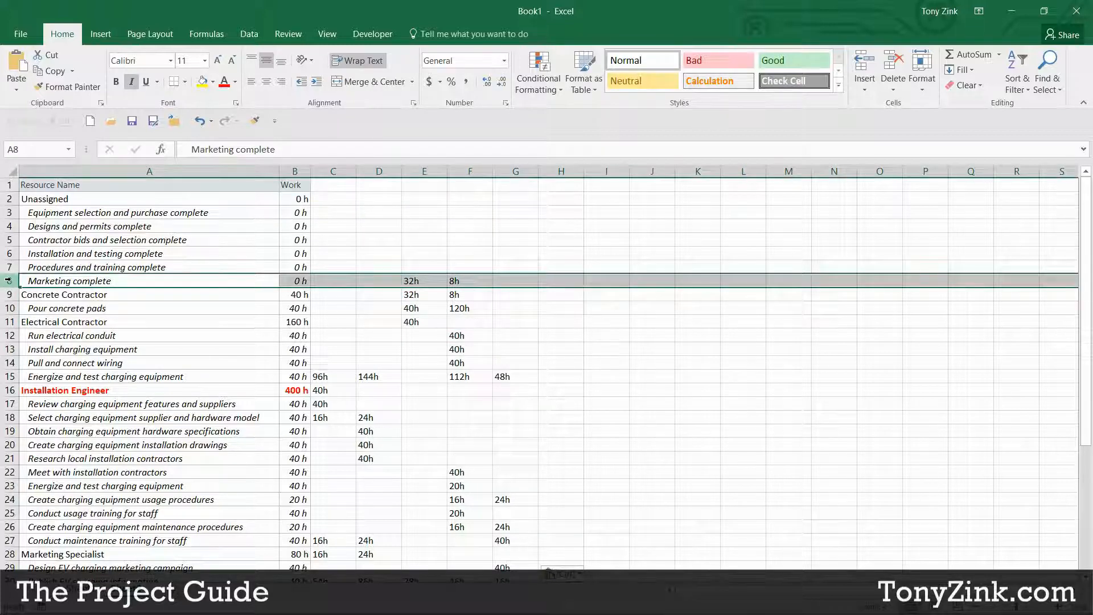
left_click_drag(413, 281, 463, 282)
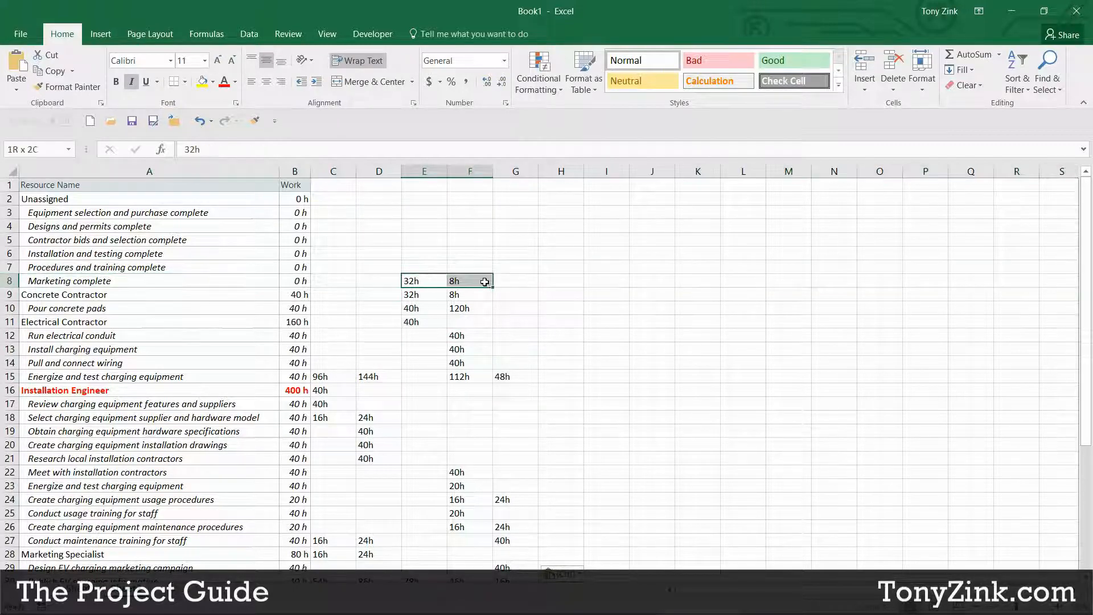
left_click(243, 292)
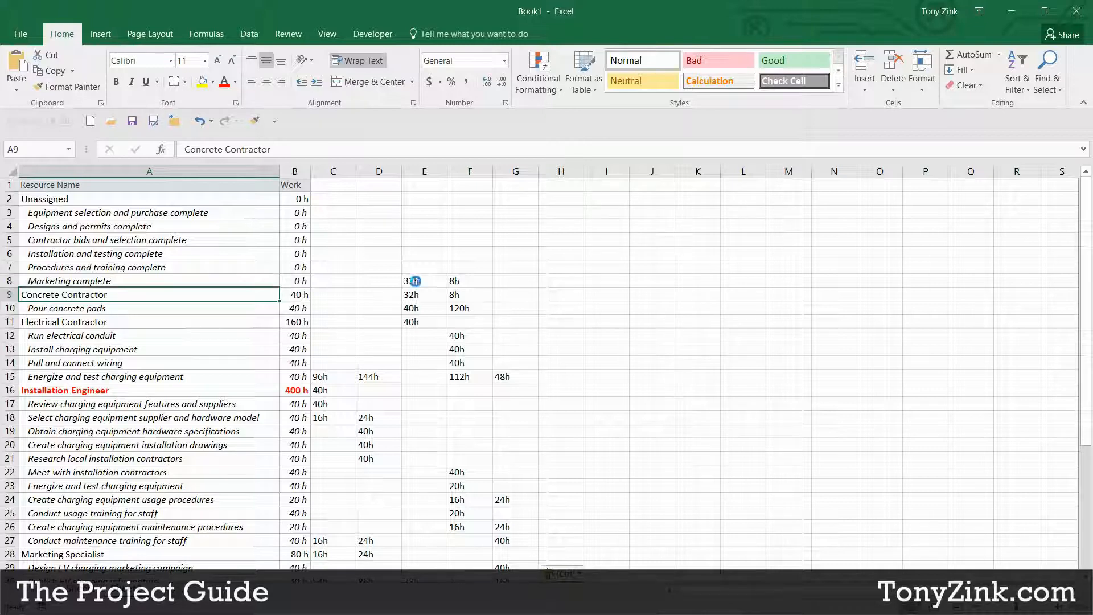
Step: Undo the paste at C1 and paste the timephased hours again, starting at C2
key("ctrl+z")
left_click(344, 198)
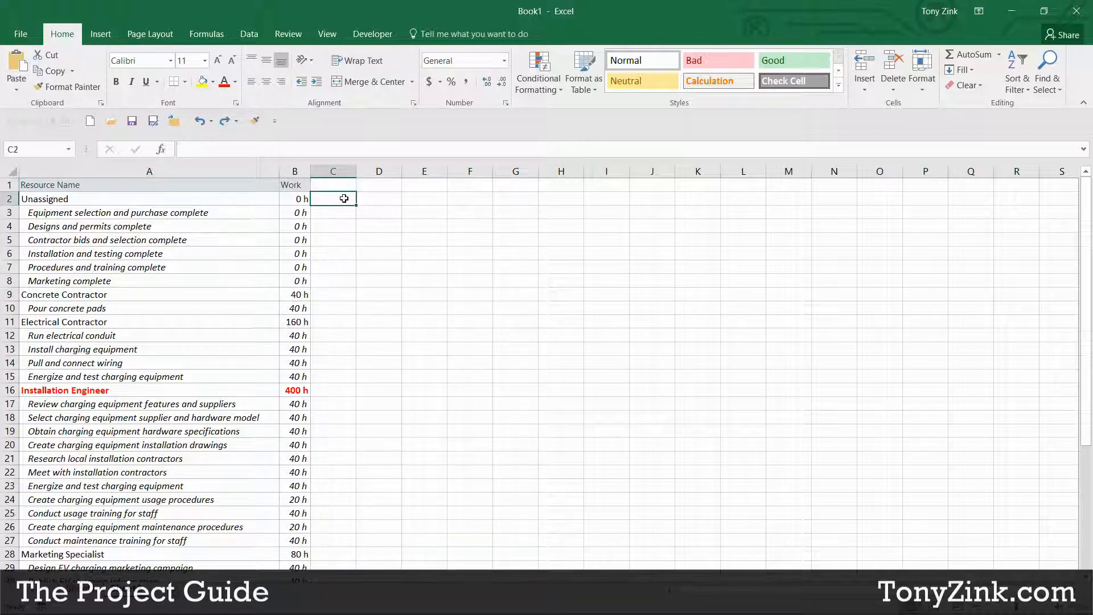
key("ctrl+v")
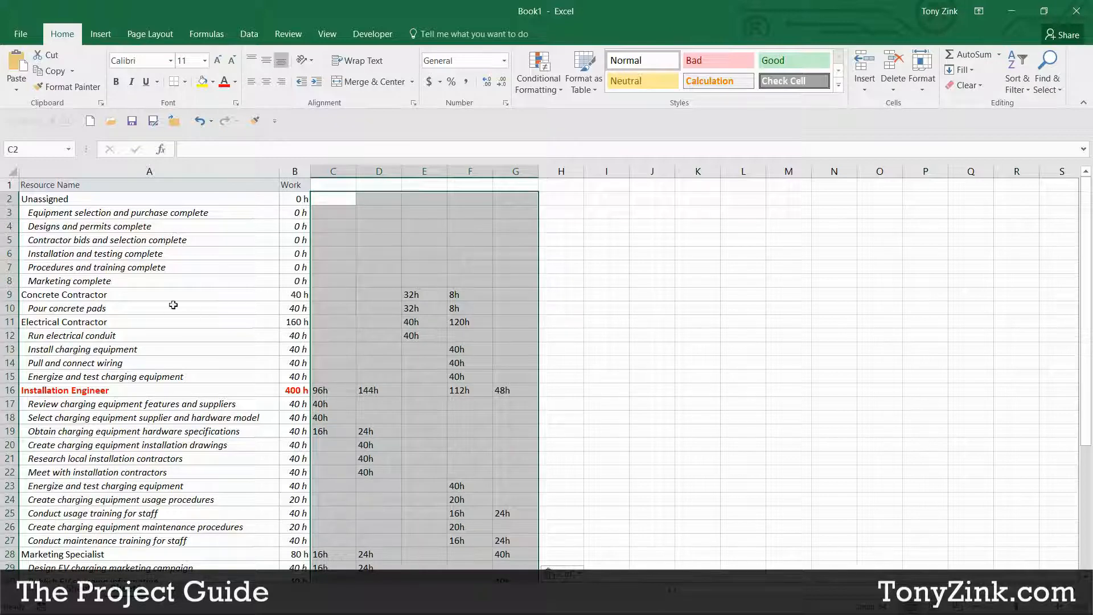
Step: Check the hours in the Concrete Contractor row and examine row 1 for column headings above the pasted data
left_click(6, 295)
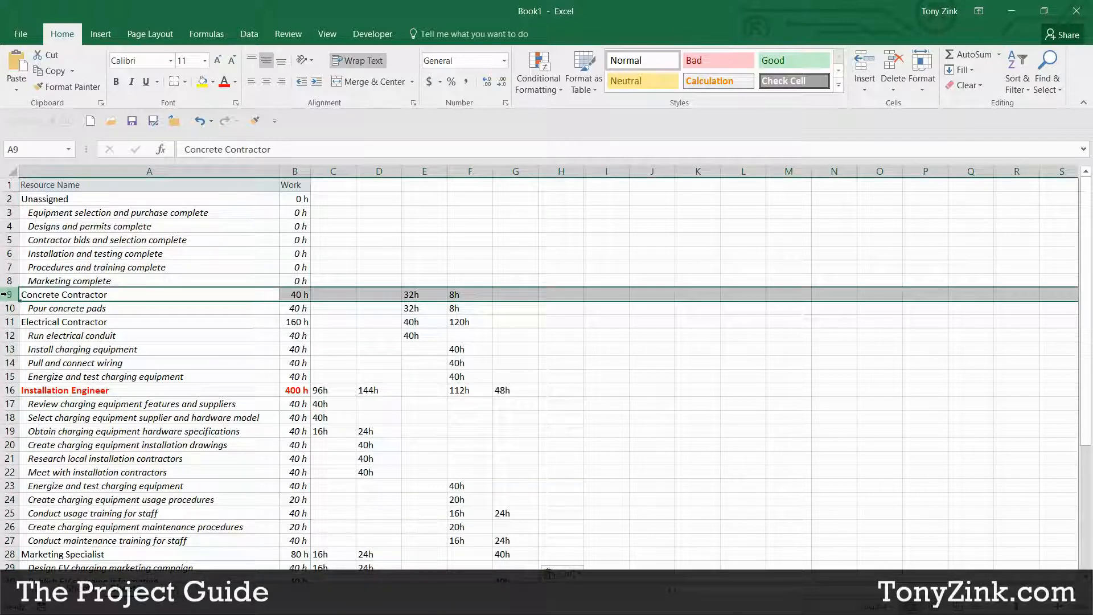
left_click(338, 198)
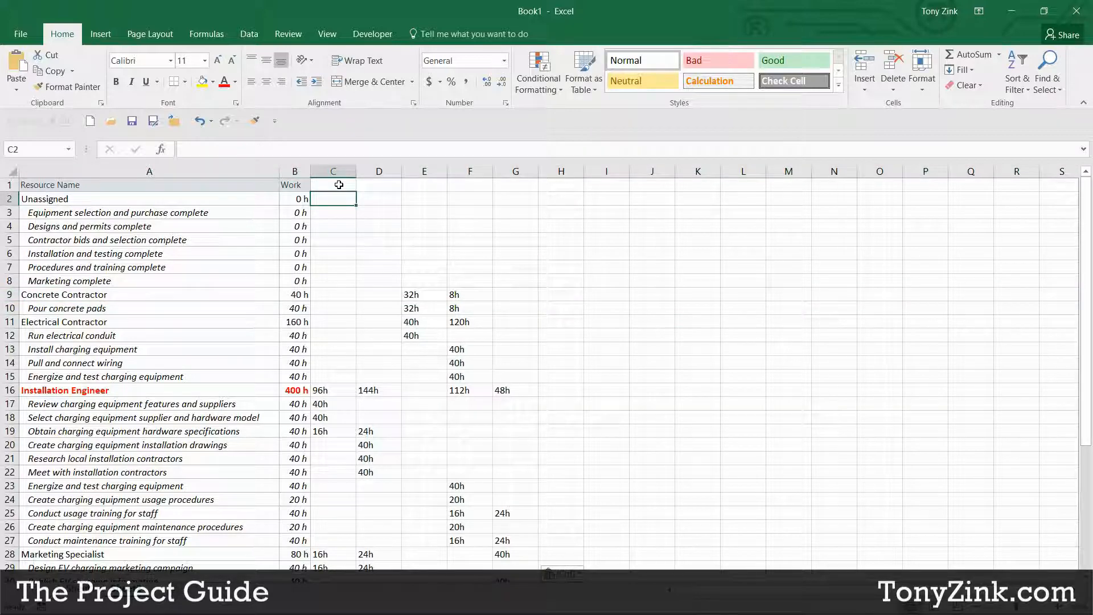
left_click(339, 185)
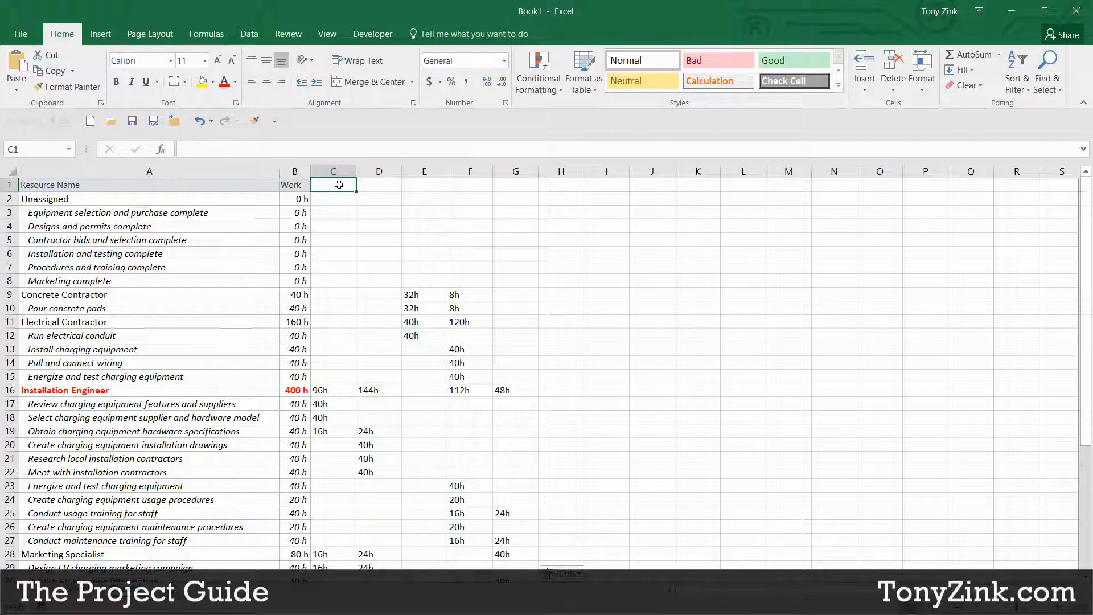
left_click_drag(338, 184, 597, 184)
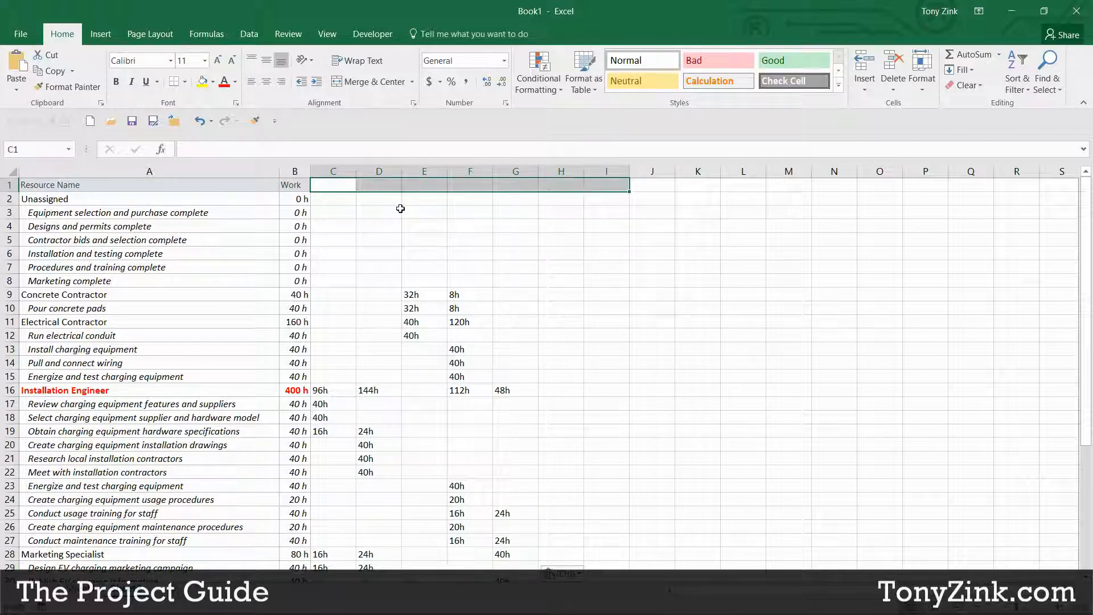
left_click(293, 185)
left_click(266, 184)
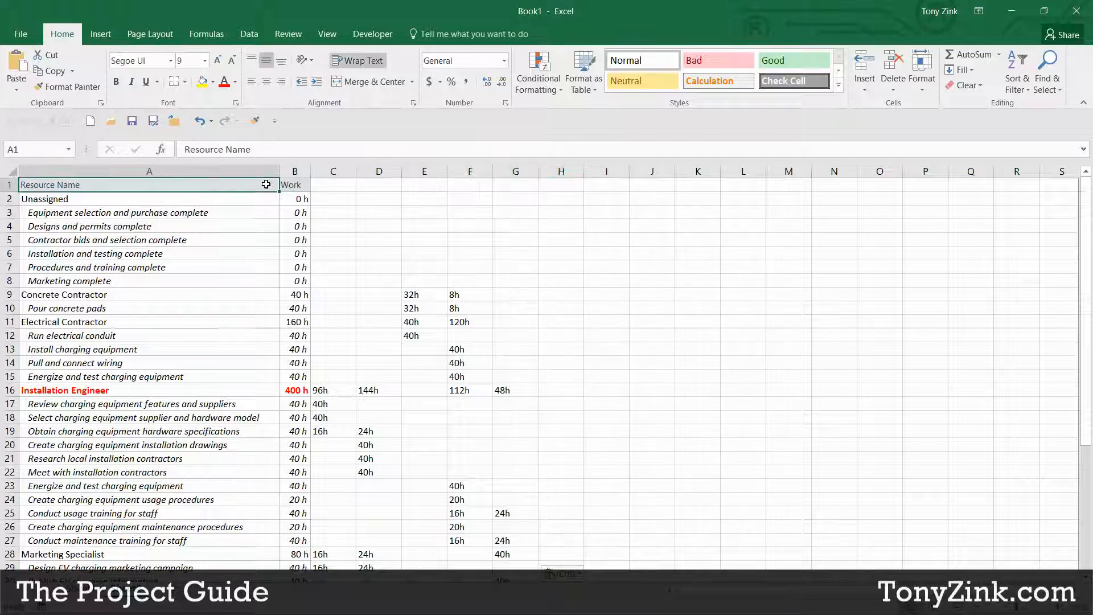
left_click(293, 184)
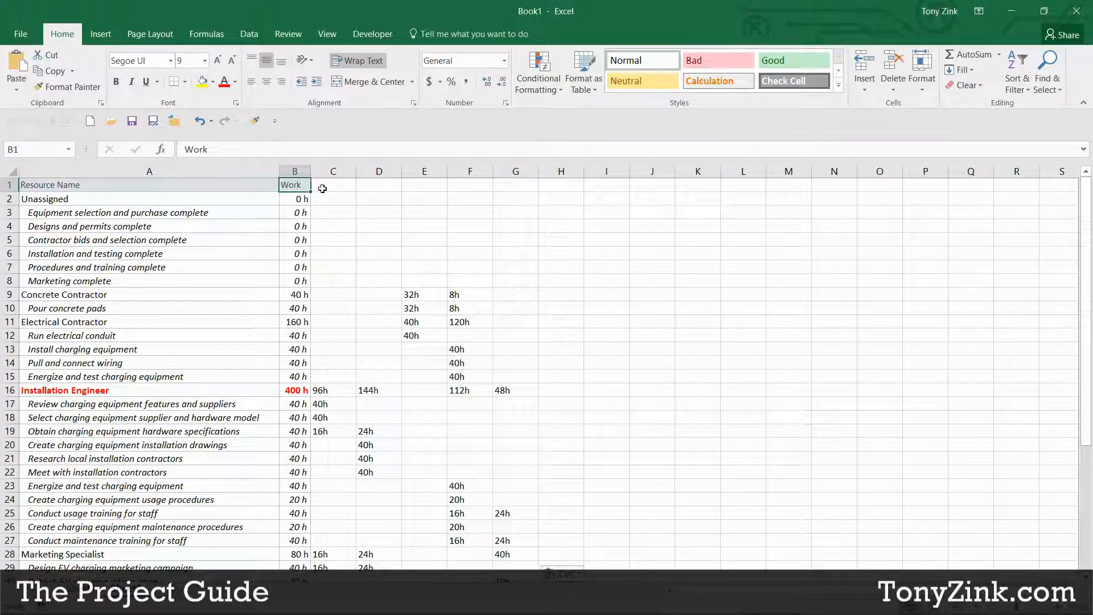
Step: Return to Project and display the Gantt Chart view to review the task names from the project summary down
left_click(1011, 11)
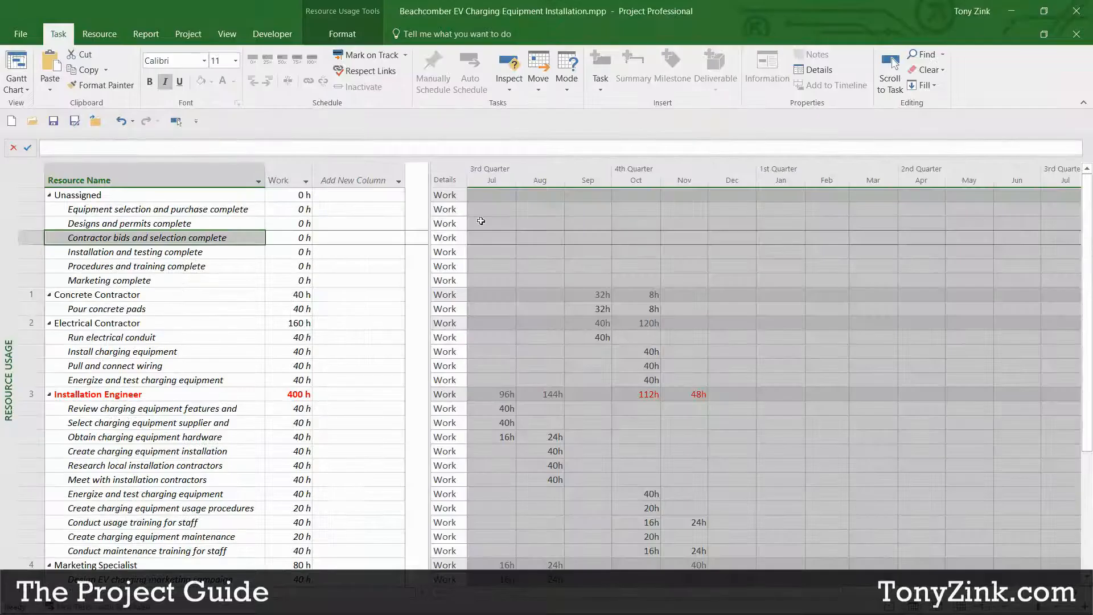
left_click(210, 222)
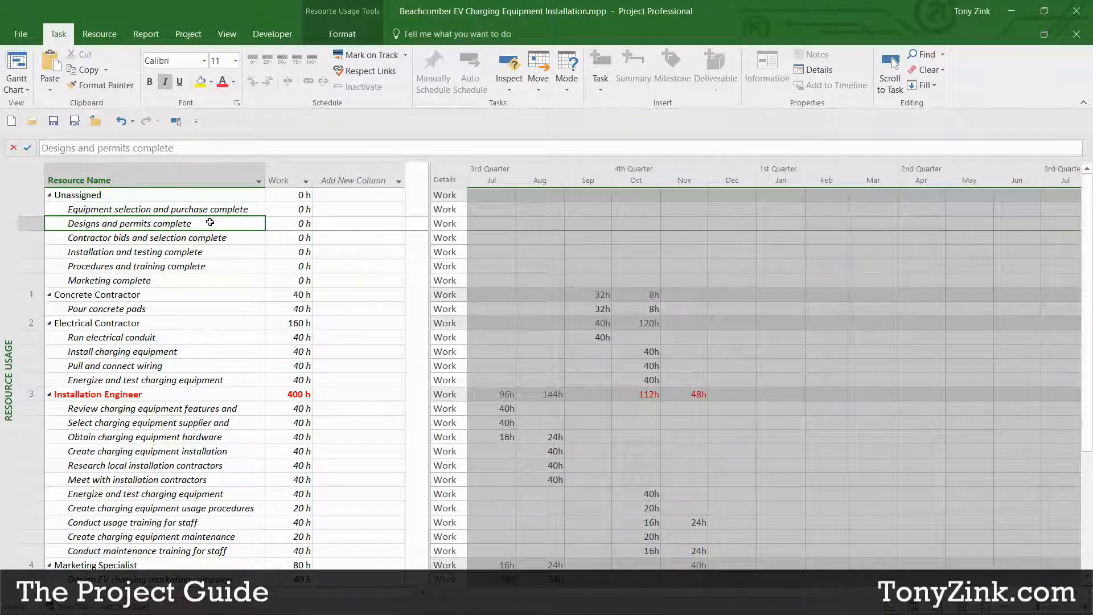
left_click(150, 196)
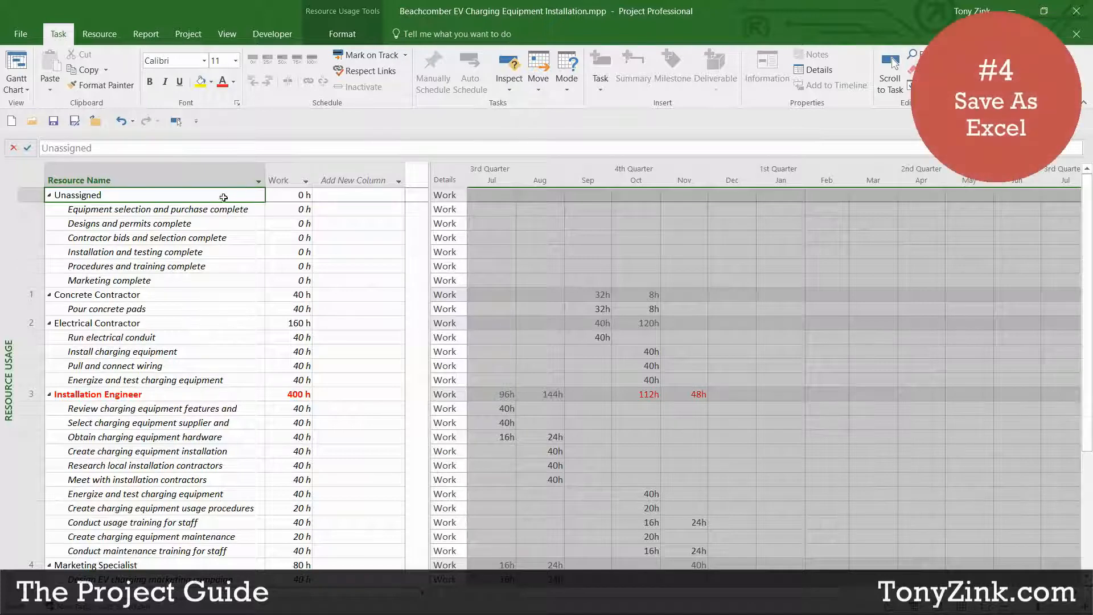
left_click(195, 208)
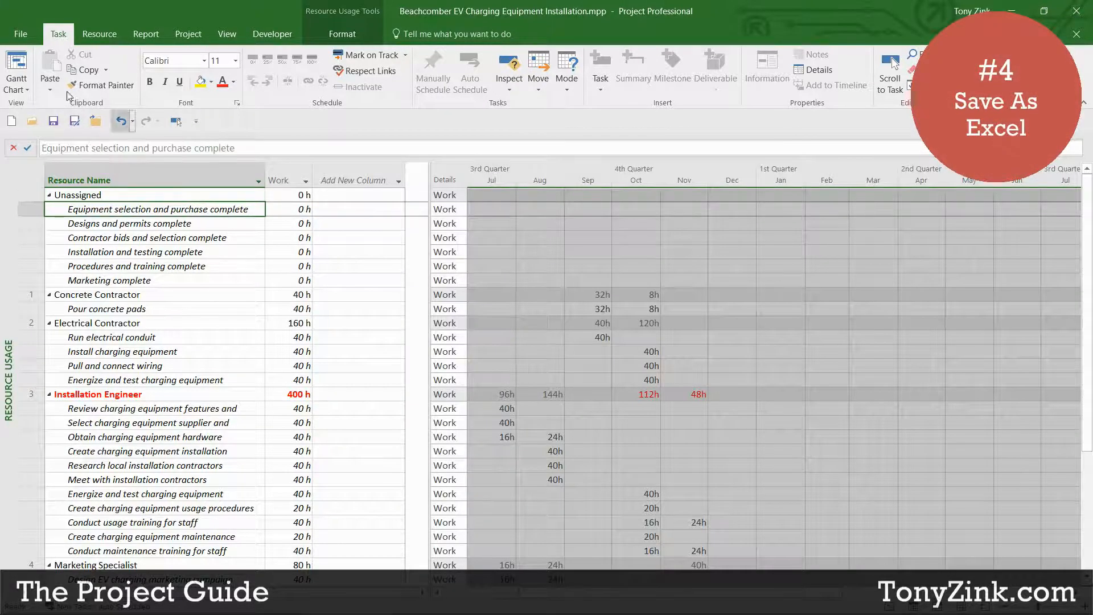
left_click(17, 61)
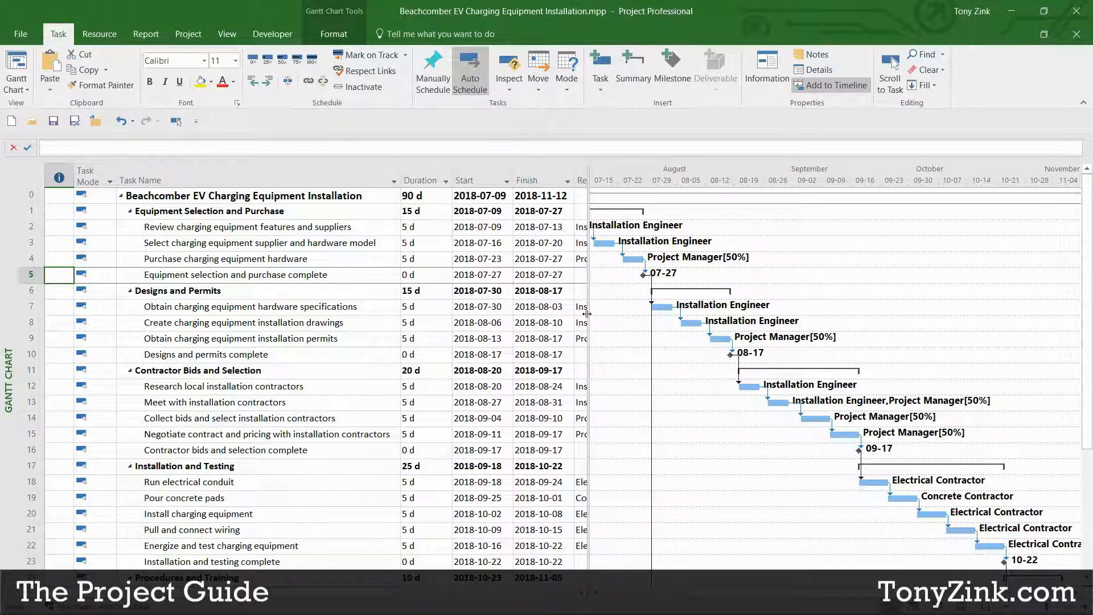
left_click(148, 197)
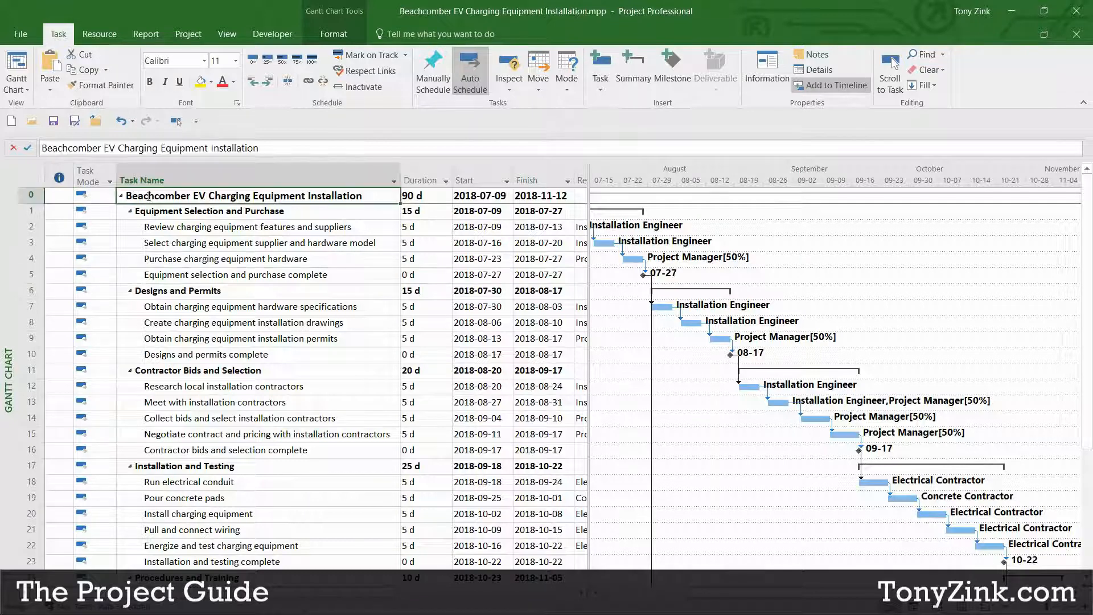
left_click_drag(208, 211, 212, 421)
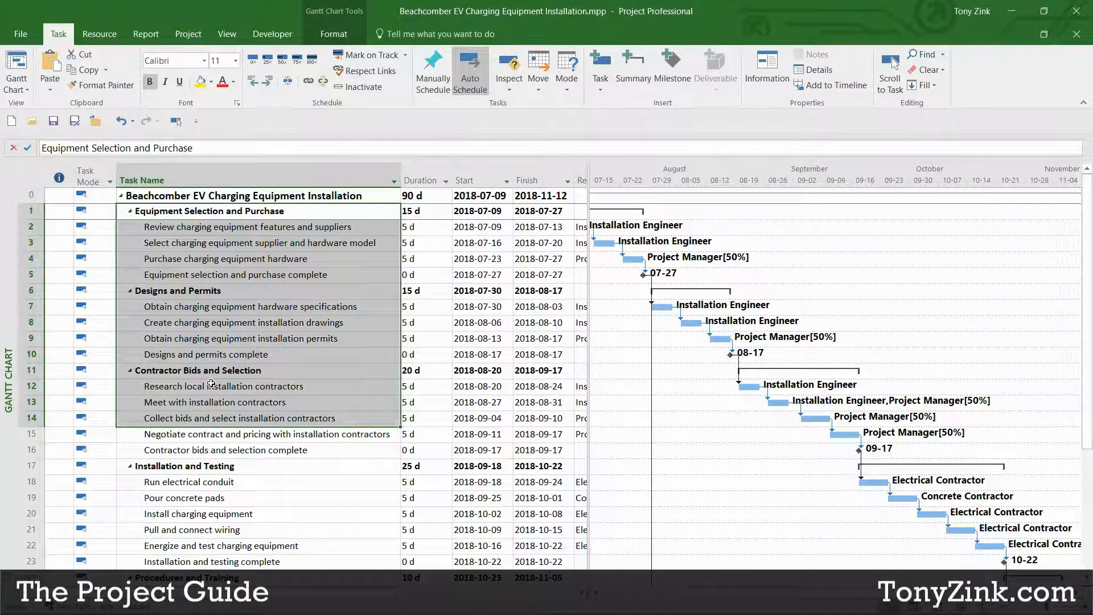
Step: Display the Resource Sheet to review the resource names, and return to the Resource Usage view
left_click(227, 36)
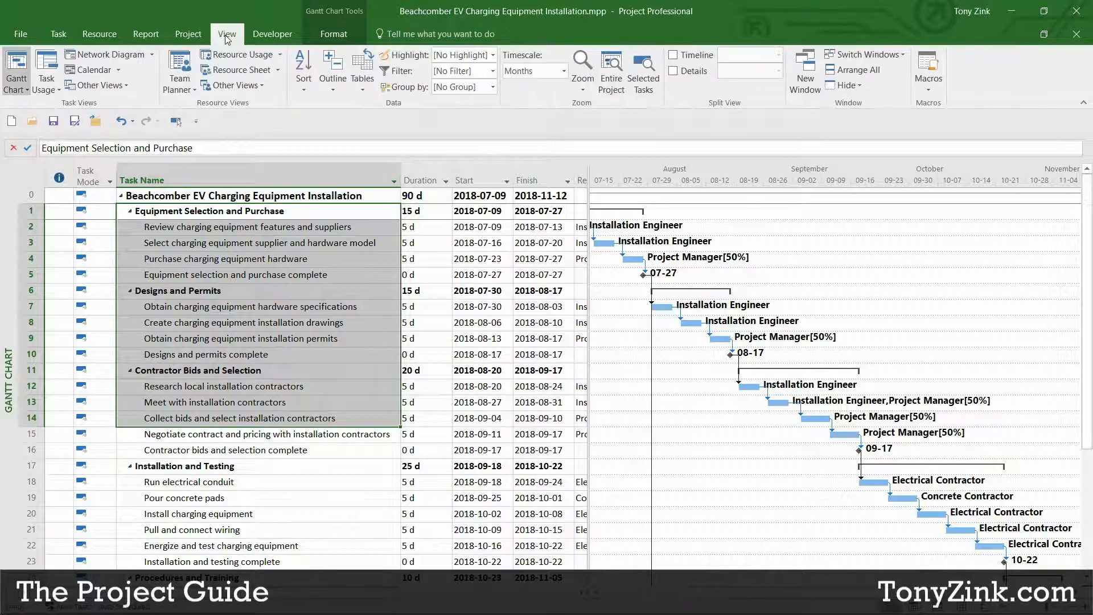
left_click(238, 71)
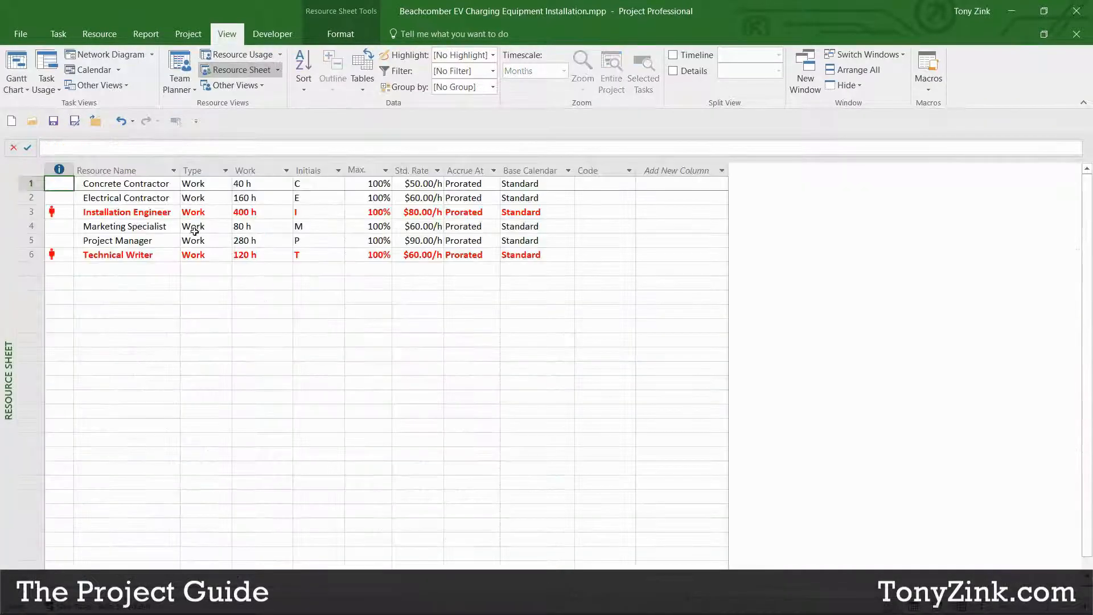
left_click(121, 185)
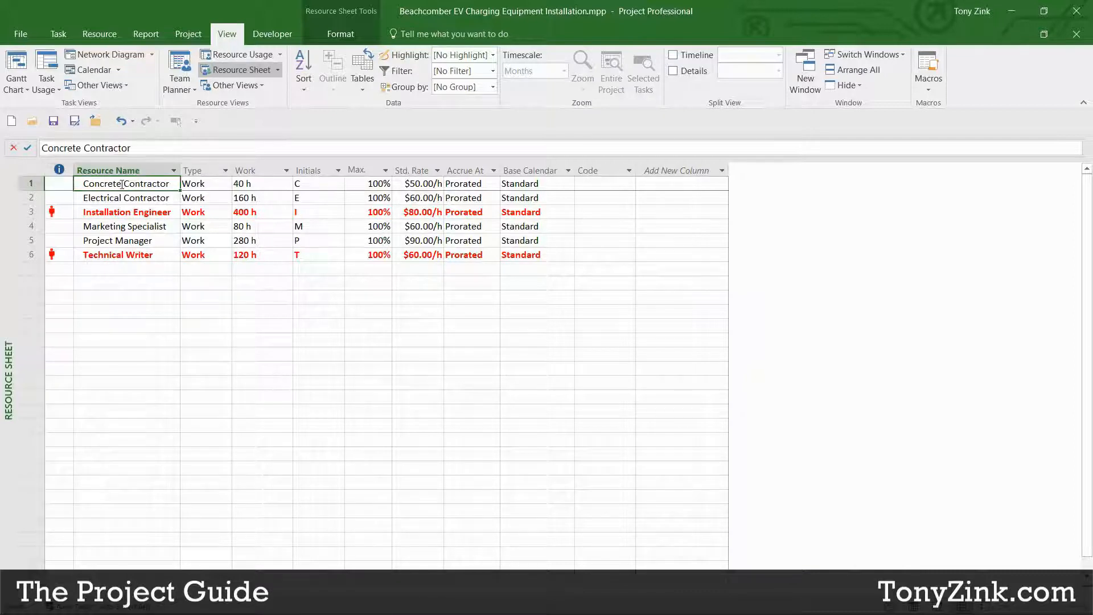
left_click(159, 198)
left_click(169, 213)
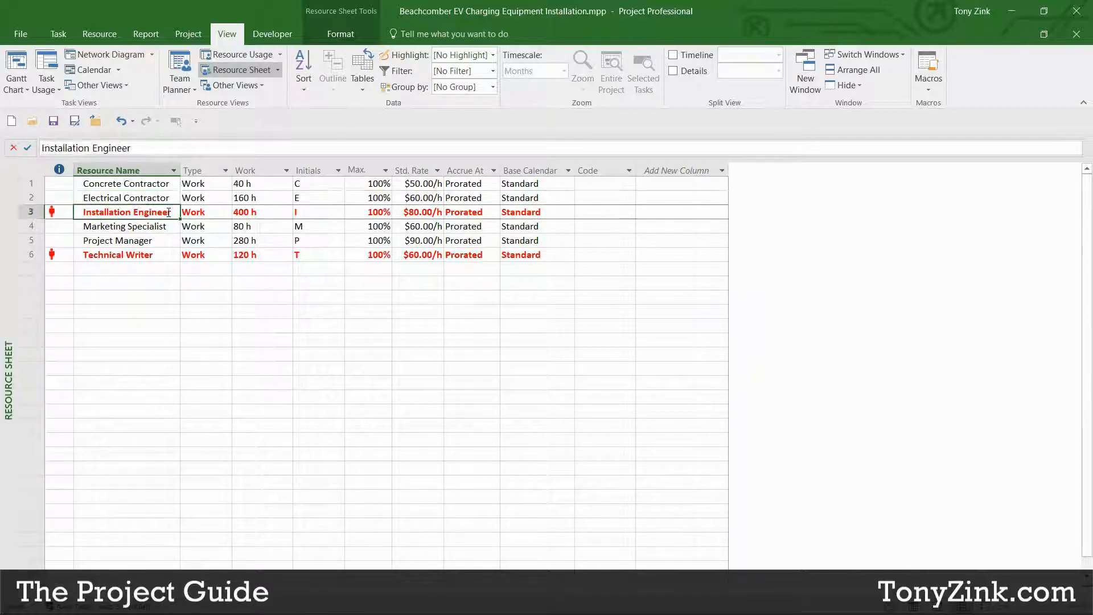
left_click(103, 185)
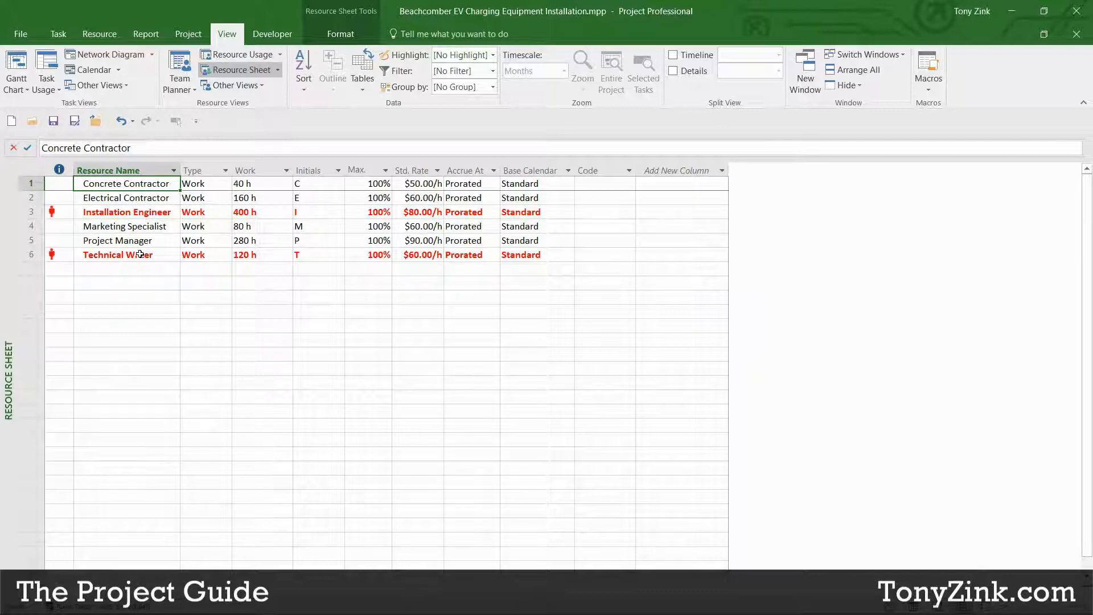
left_click(236, 55)
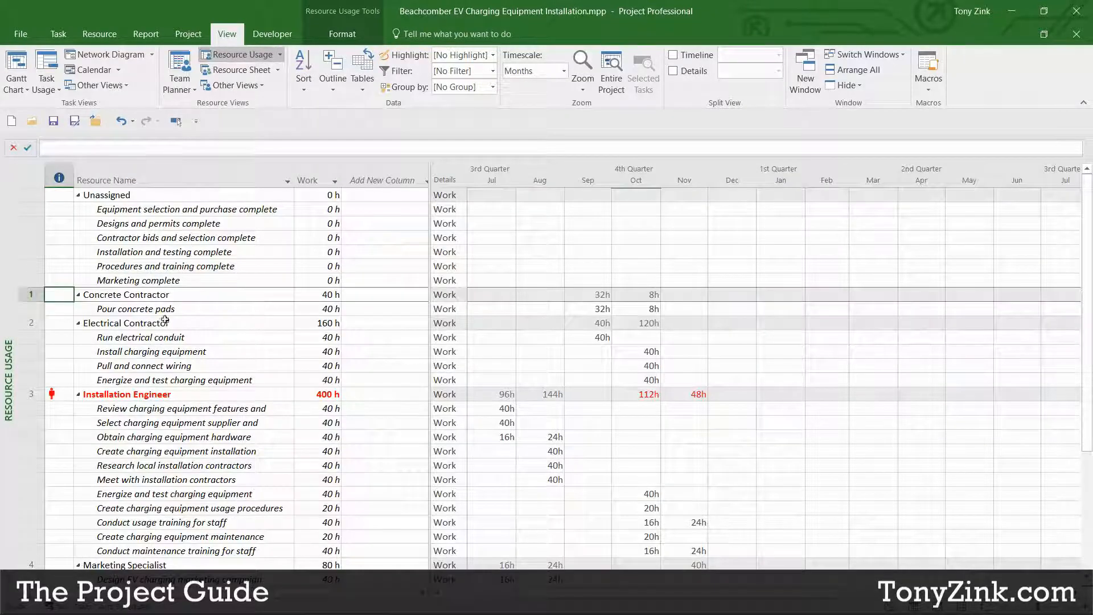
Step: Review the task assignments listed under Electrical Contractor and Installation Engineer in the Resource Usage view
left_click_drag(152, 338, 152, 379)
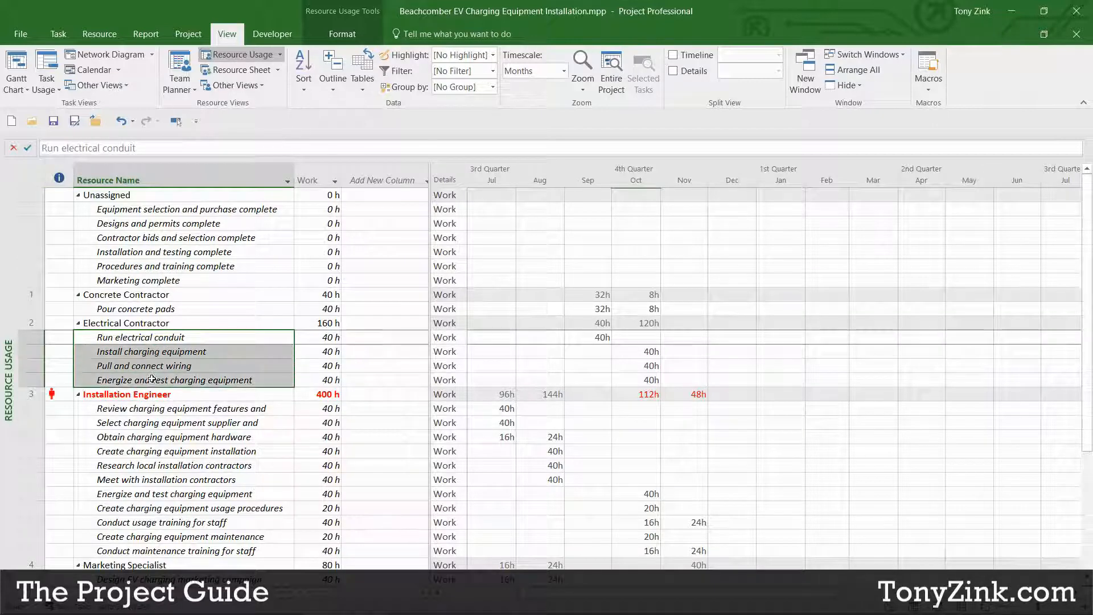
left_click(135, 323)
left_click(130, 394)
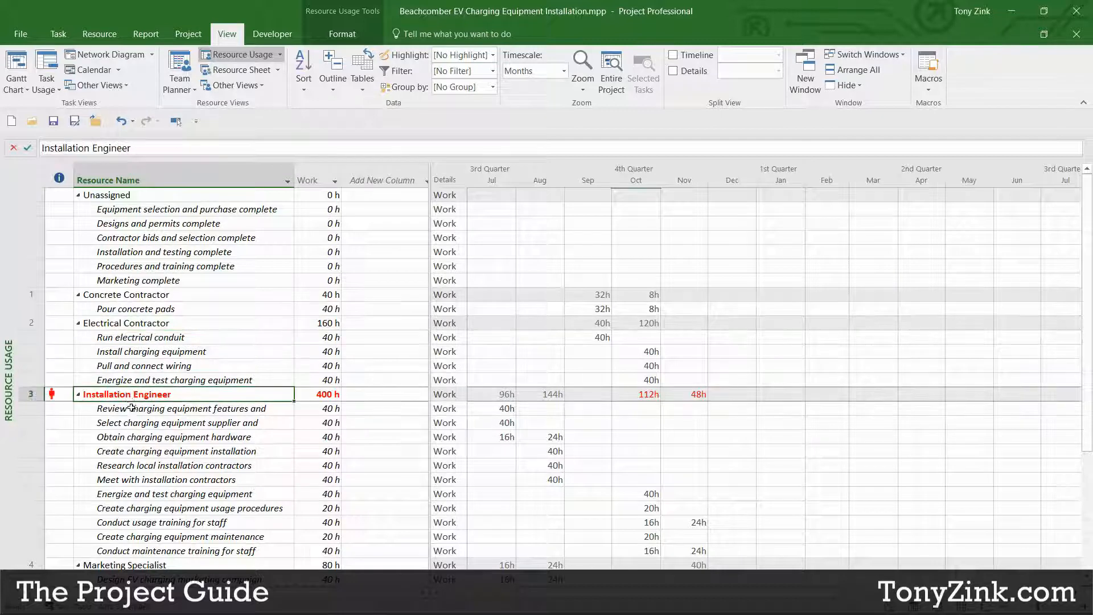
left_click_drag(131, 408, 132, 550)
left_click(127, 396)
Step: Display the Task Usage view, widen the Task Name column to fit, and check the resource under "Review charging equipment features and suppliers"
left_click(56, 75)
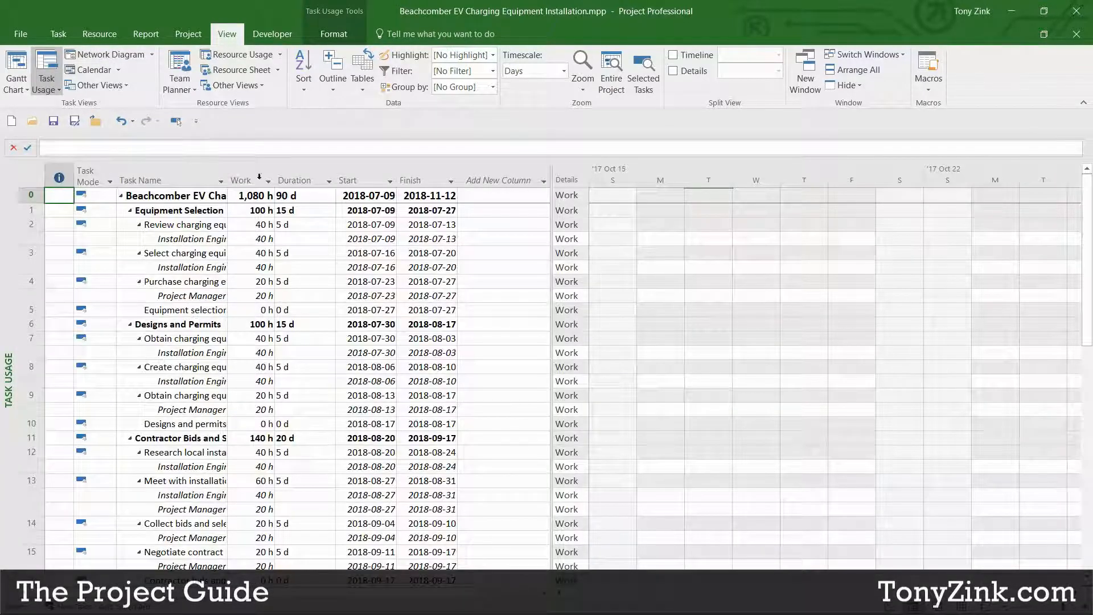
left_click_drag(225, 174, 377, 171)
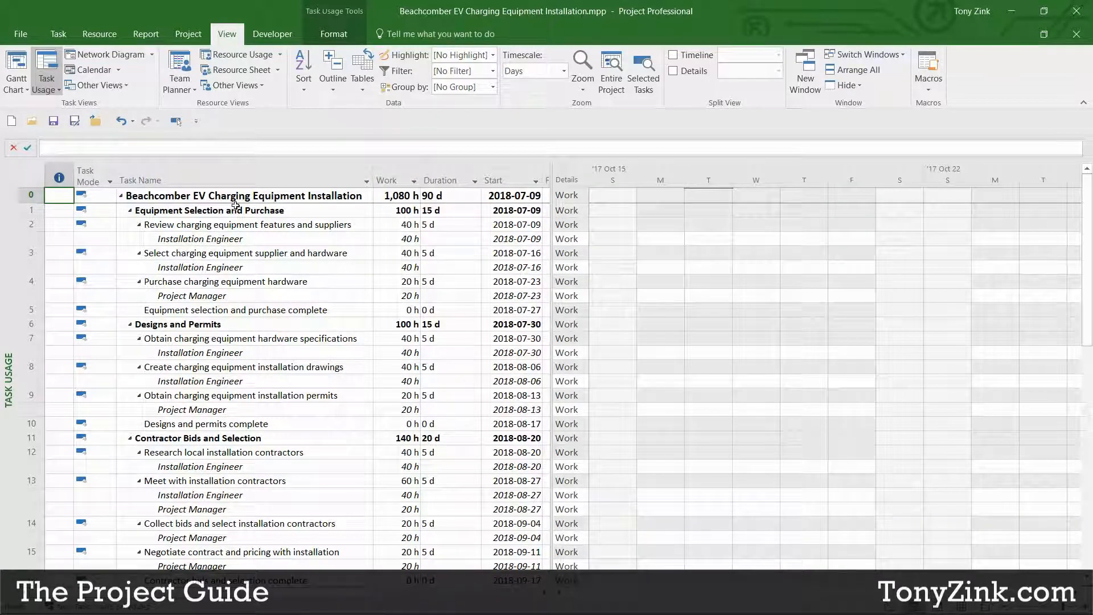
left_click(241, 224)
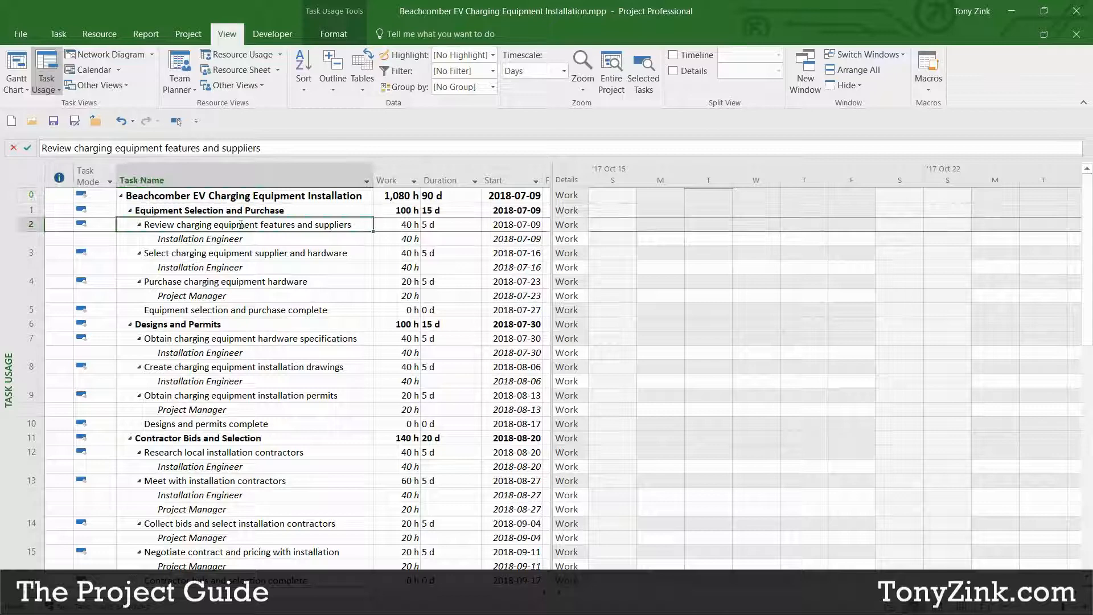
left_click(270, 239)
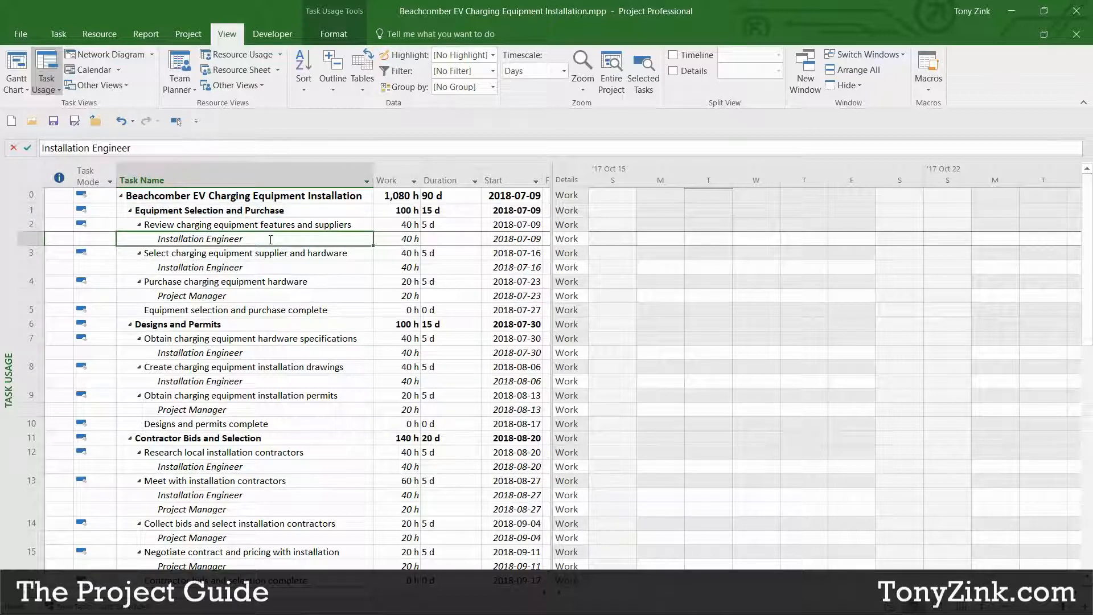
Step: Return to the Resource Usage view and review the Installation Engineer's assignments and the Unassigned group
left_click(239, 55)
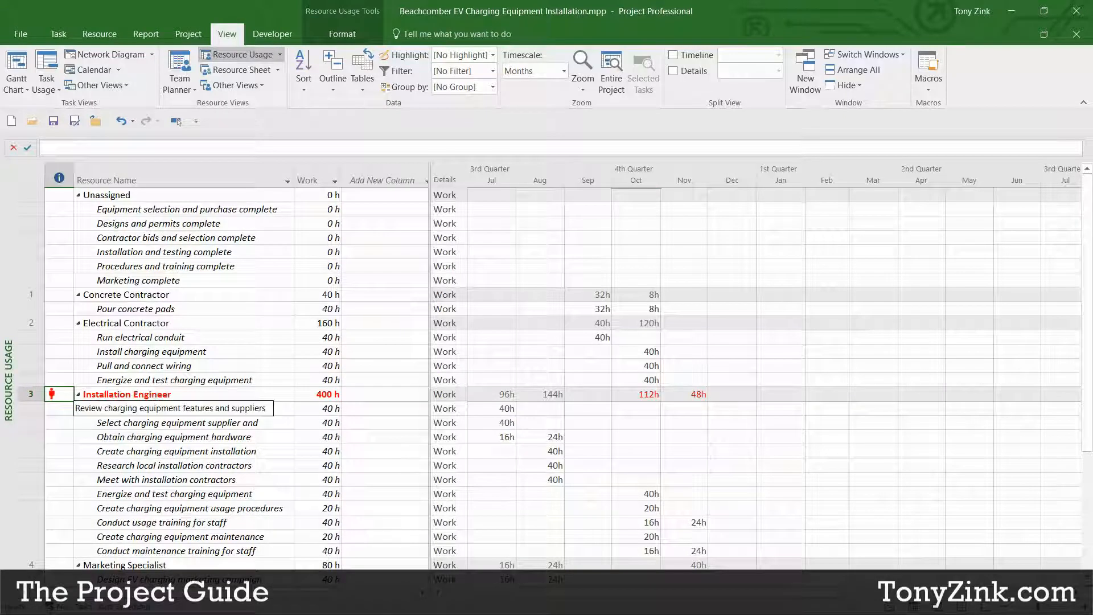
left_click_drag(239, 528, 235, 549)
left_click(142, 196)
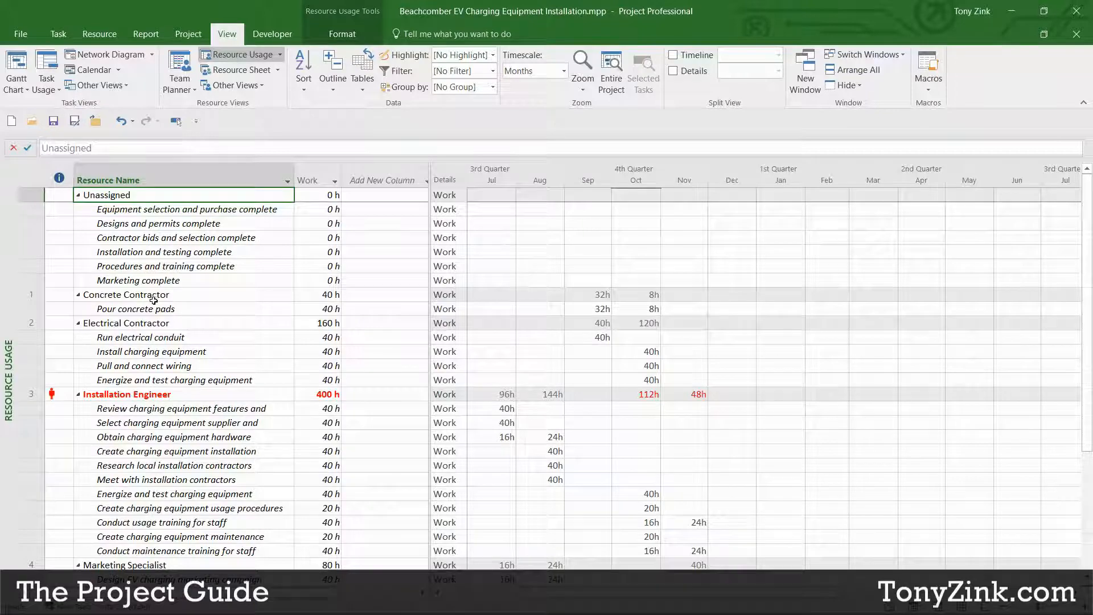
Step: Save the project to the Desktop as an Excel Workbook (*.xlsx) named Beachcomber EV Charging Equipment Installation
left_click(18, 33)
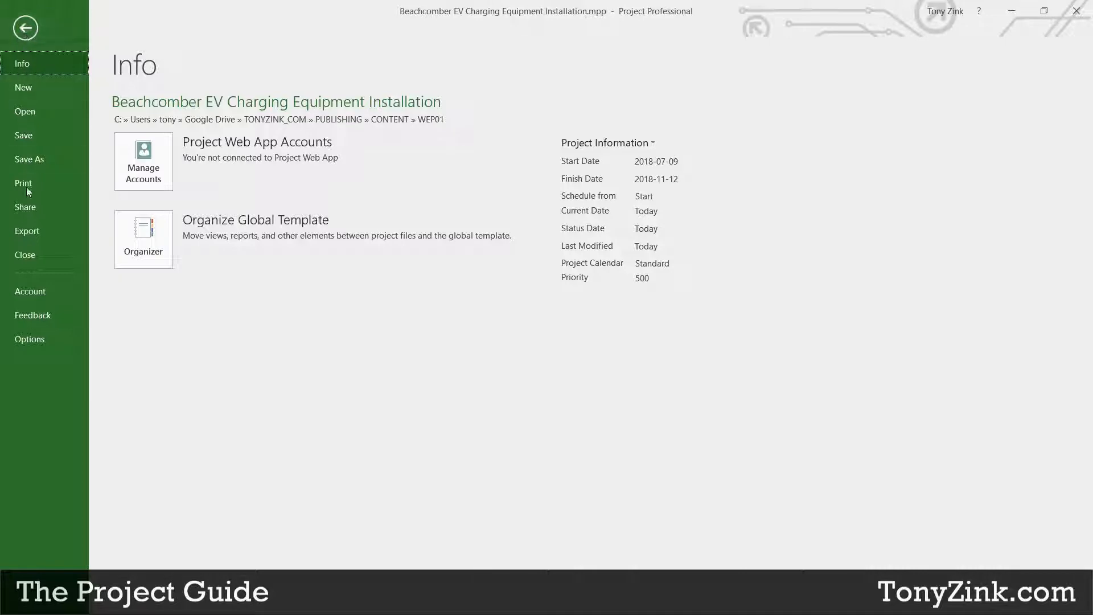
left_click(33, 157)
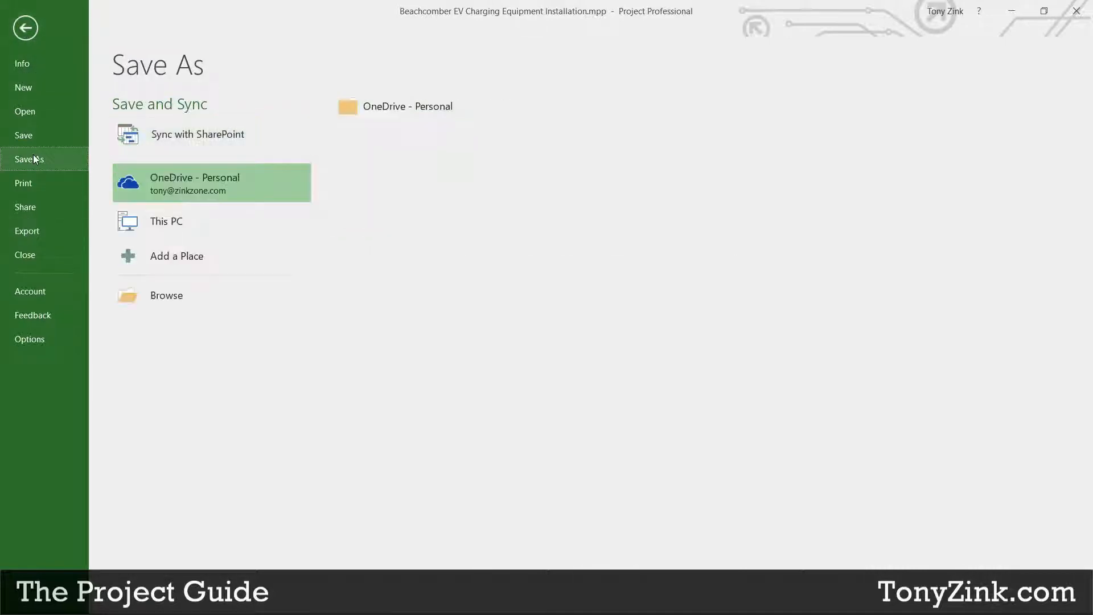
left_click(154, 295)
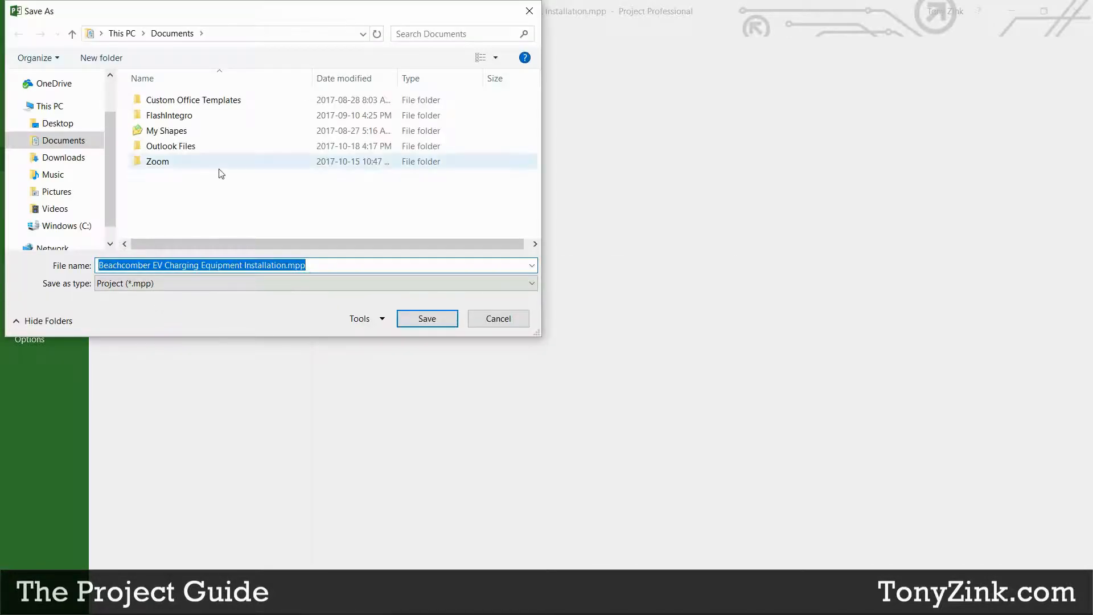
left_click(54, 126)
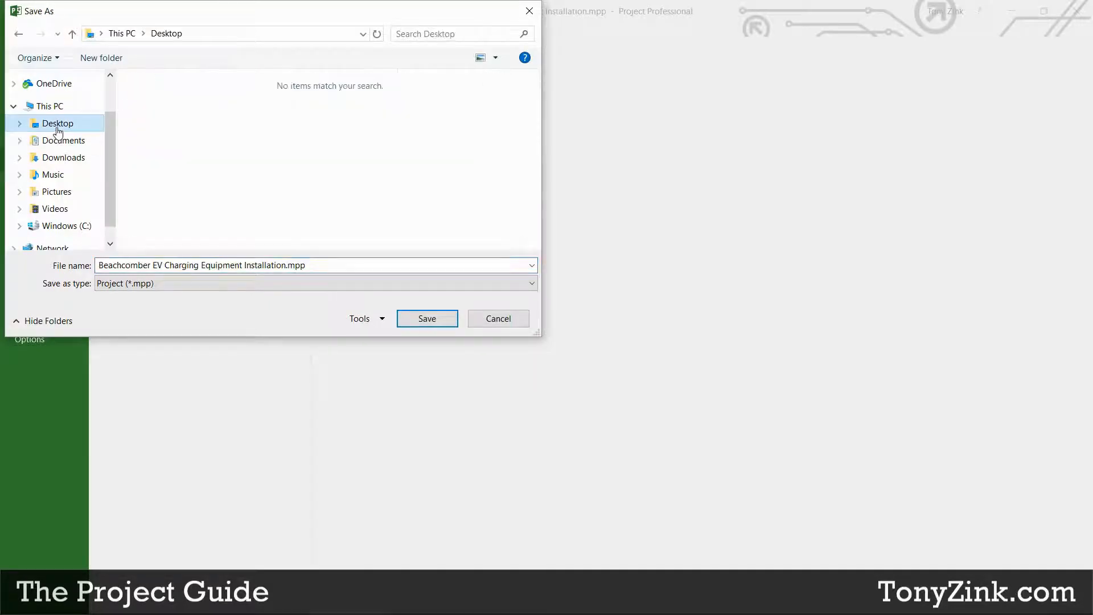
left_click(226, 284)
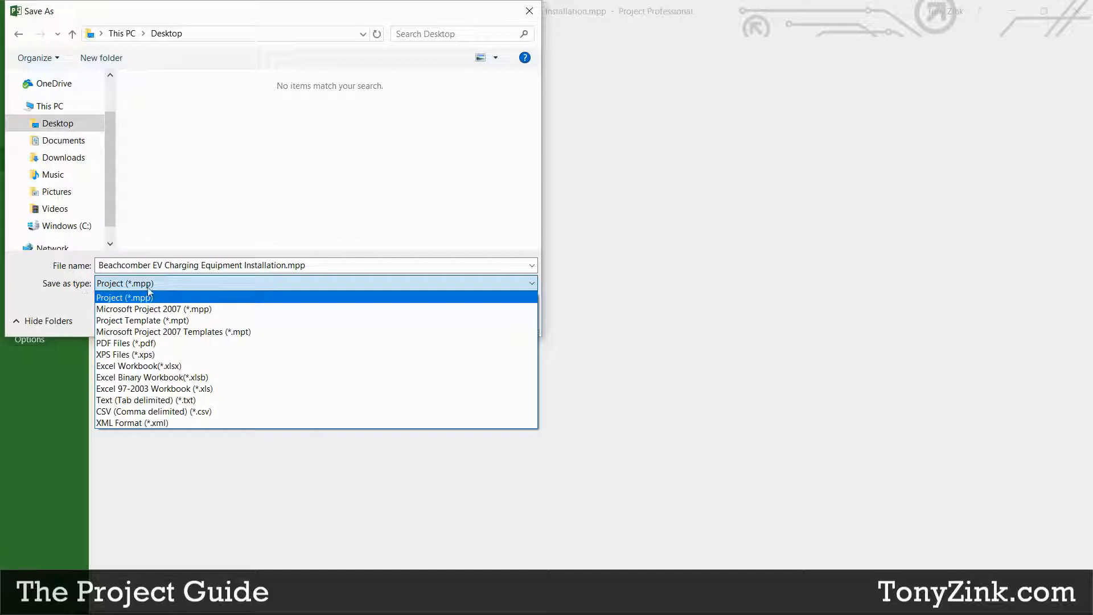
left_click(162, 367)
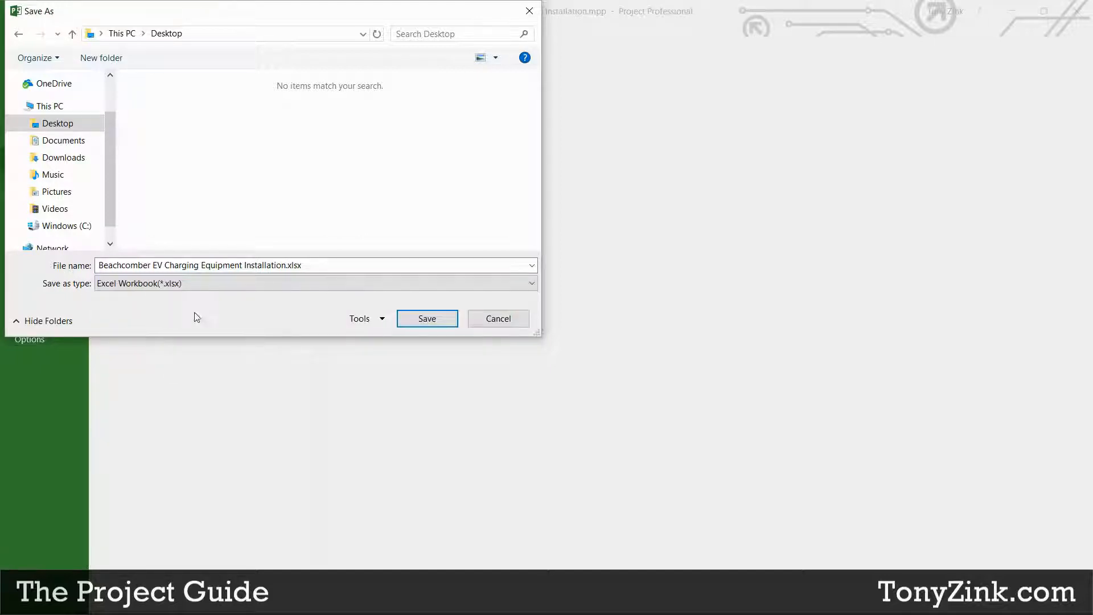
left_click(427, 320)
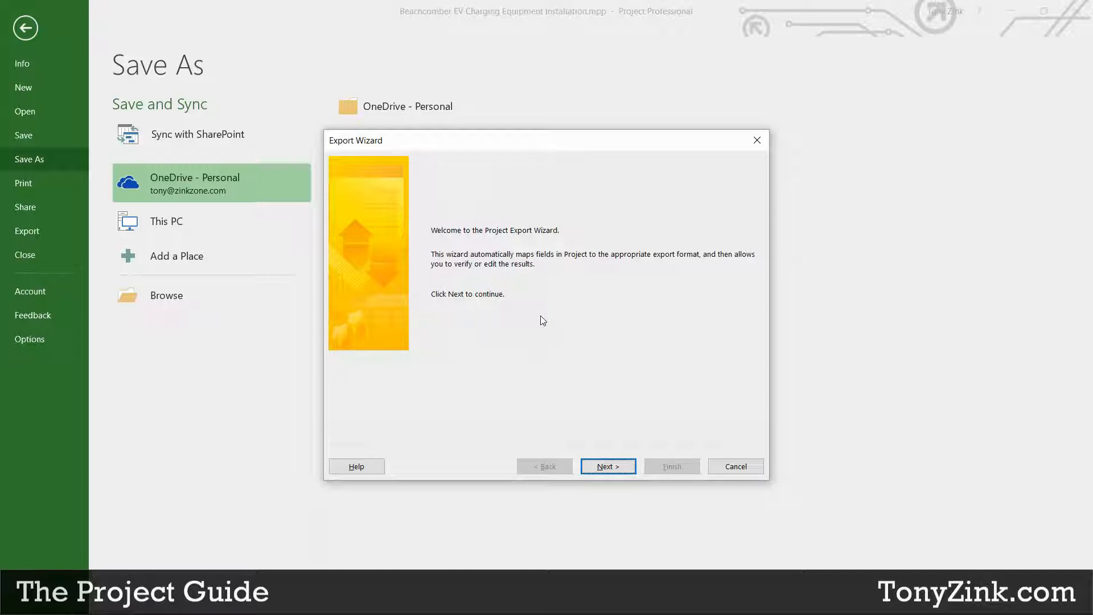
Step: Set the Export Wizard to export Selected Data using a new map
left_click(608, 466)
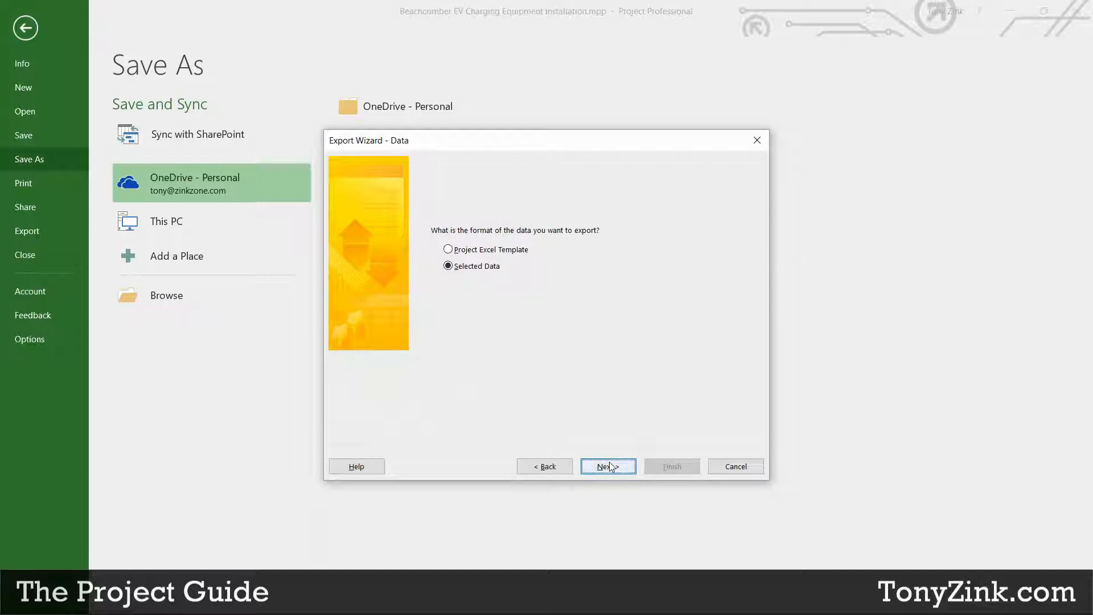
left_click(521, 251)
left_click(494, 266)
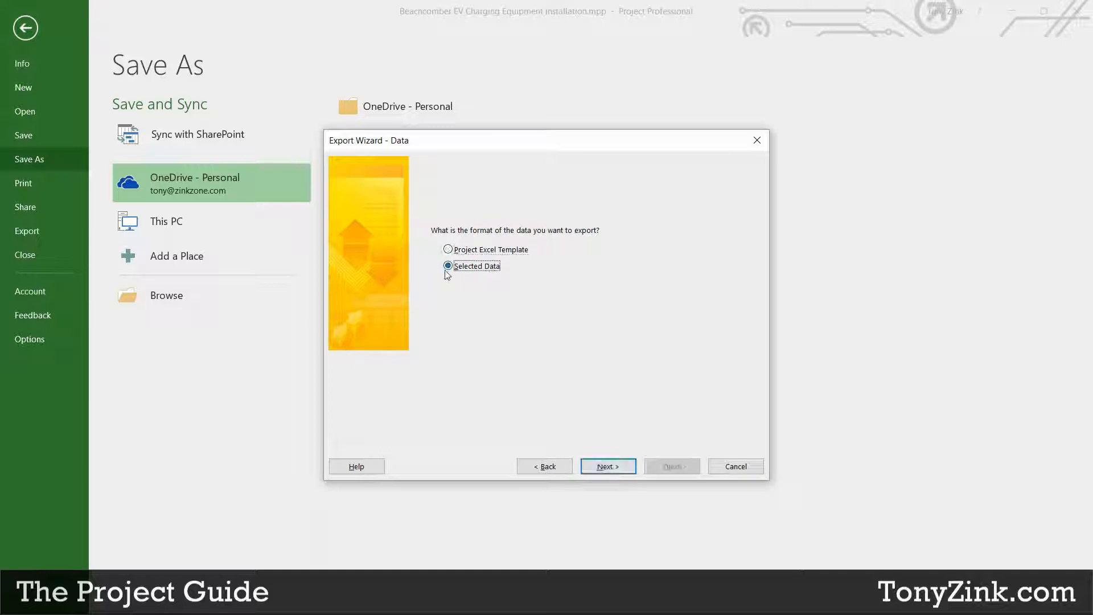
left_click(610, 472)
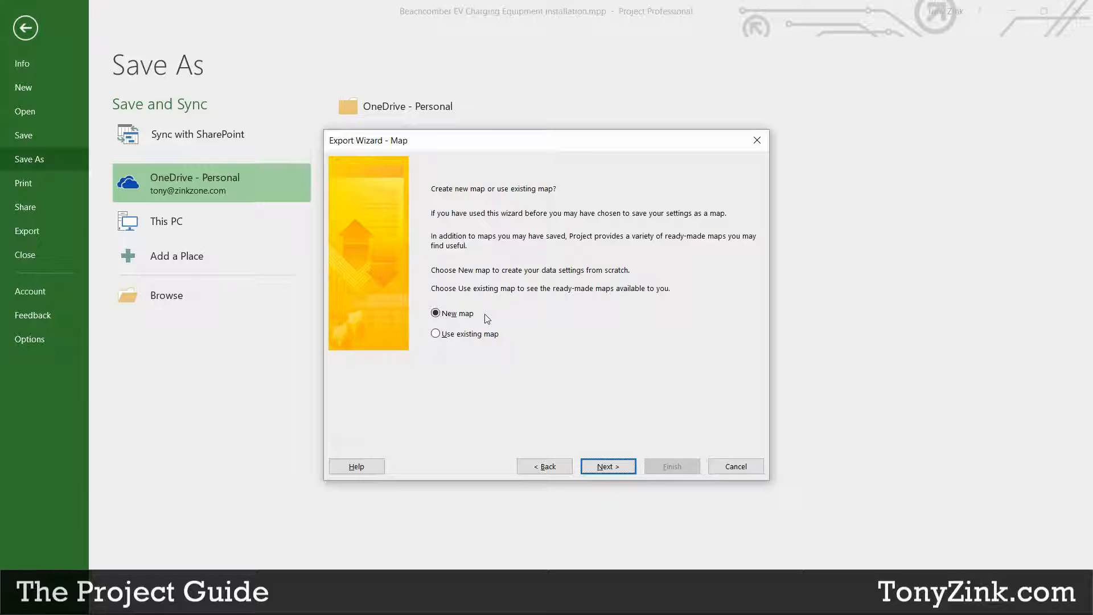
left_click(607, 466)
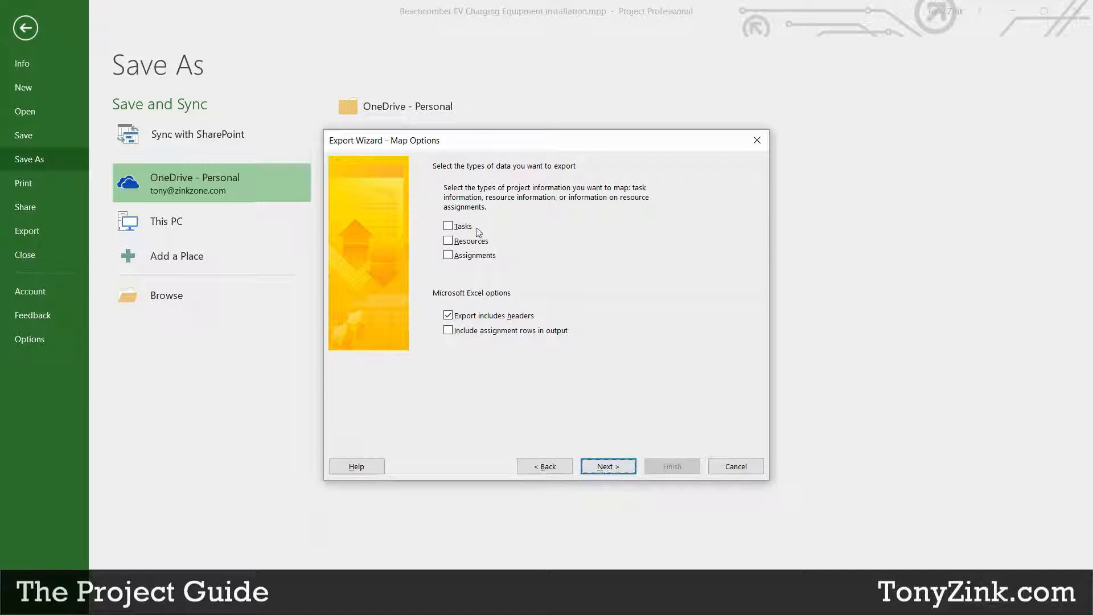
Step: Choose Tasks as the only type of data to export, leaving Resources and Assignments out, and continue to task mapping
left_click(464, 228)
left_click(466, 242)
left_click(468, 256)
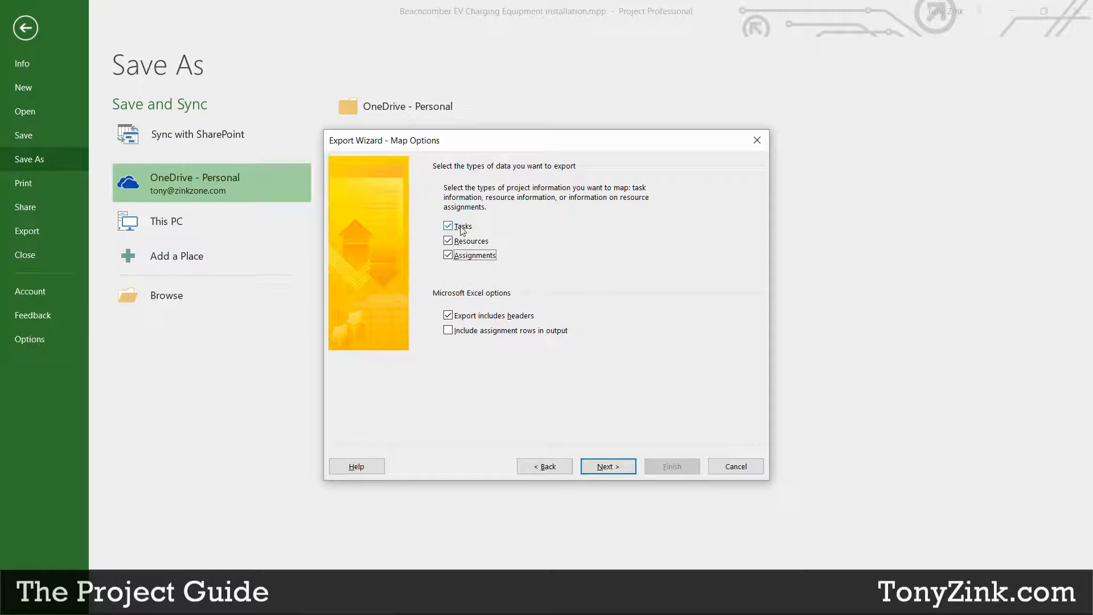
left_click(466, 257)
left_click(465, 243)
left_click(607, 467)
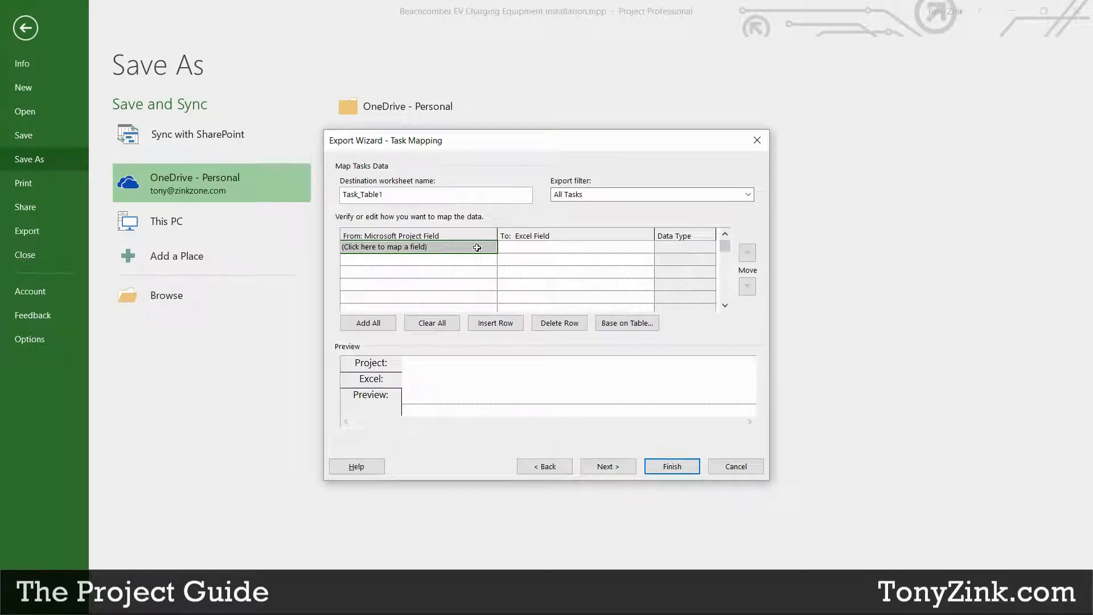
Step: Map the Name, Start and Finish fields in the first three rows of the task mapping
left_click(478, 248)
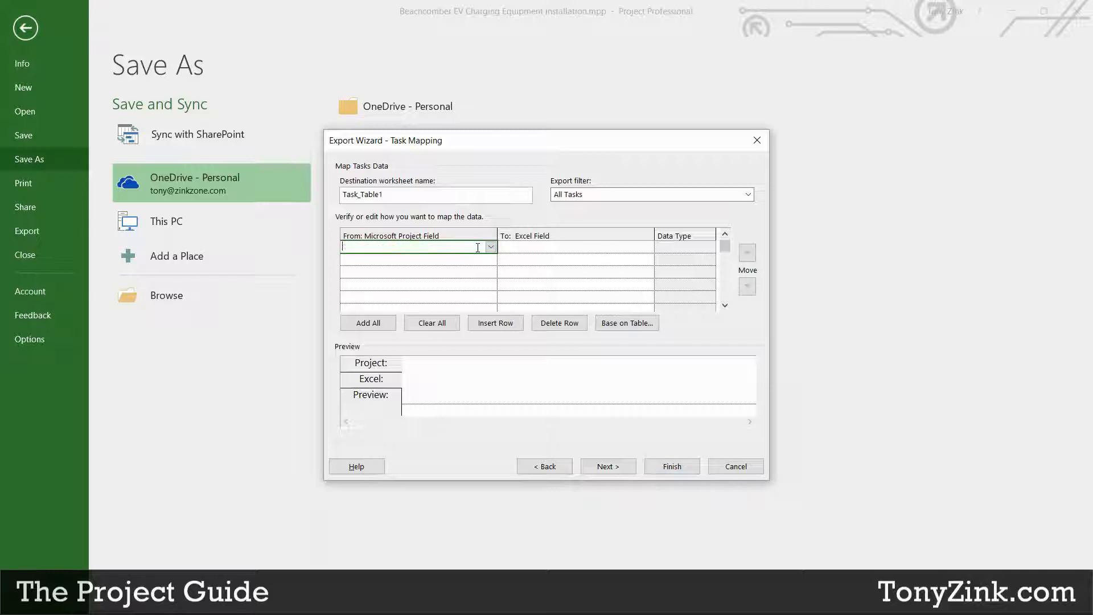
left_click(491, 247)
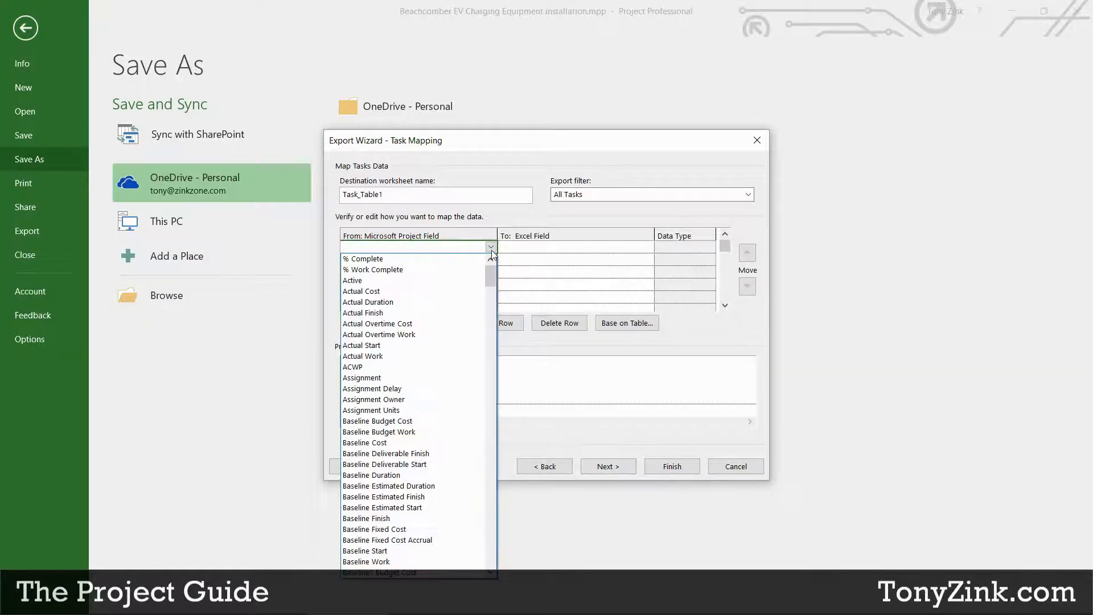
type("n")
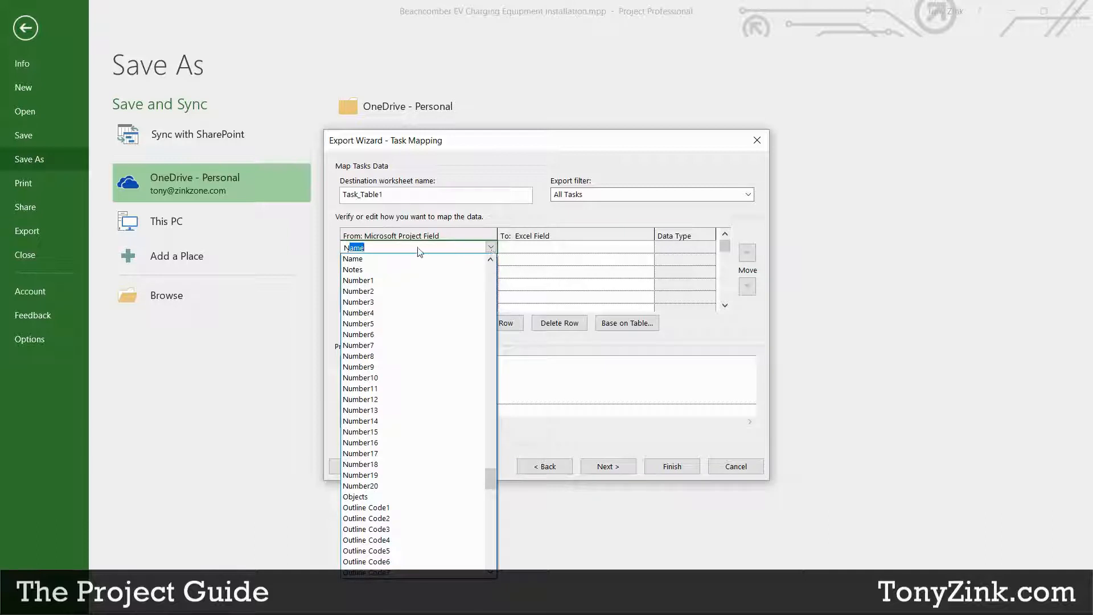
left_click(418, 257)
left_click(484, 262)
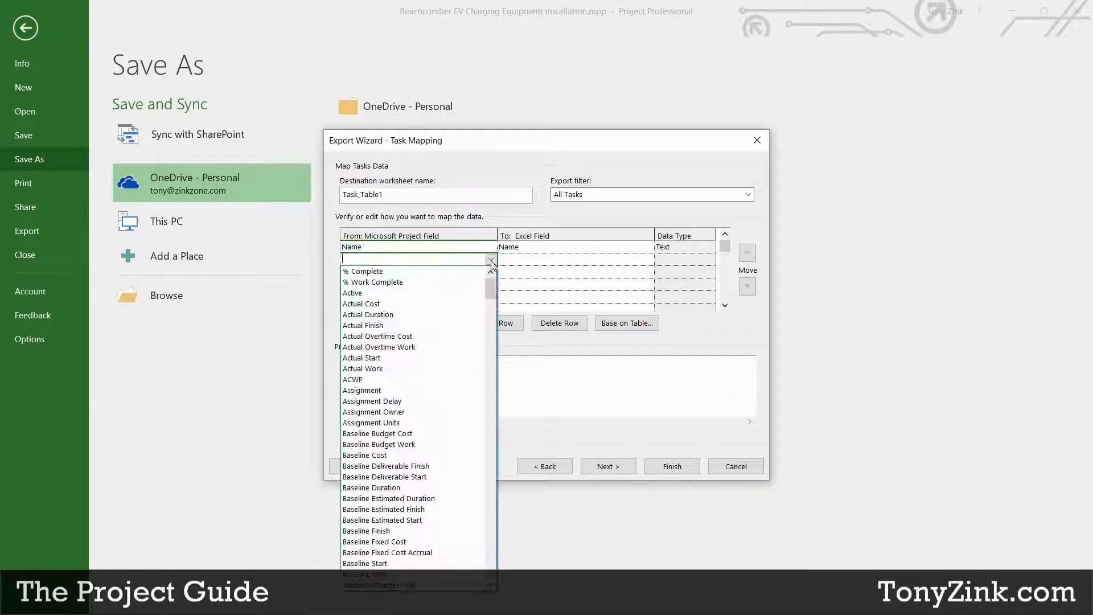
left_click(491, 259)
type("s")
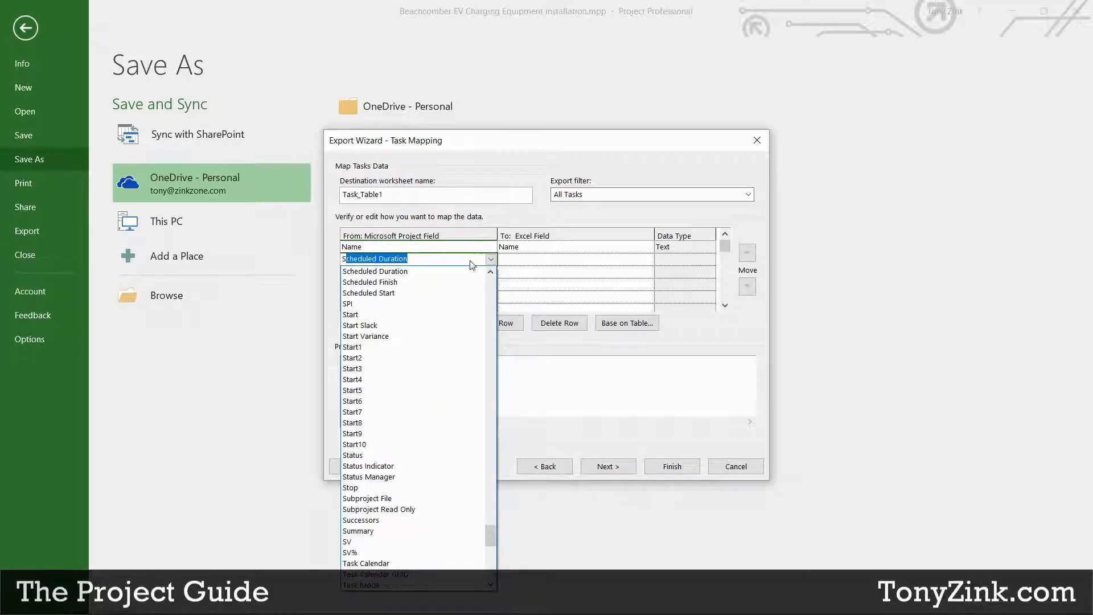
left_click(470, 314)
left_click(477, 273)
left_click(491, 272)
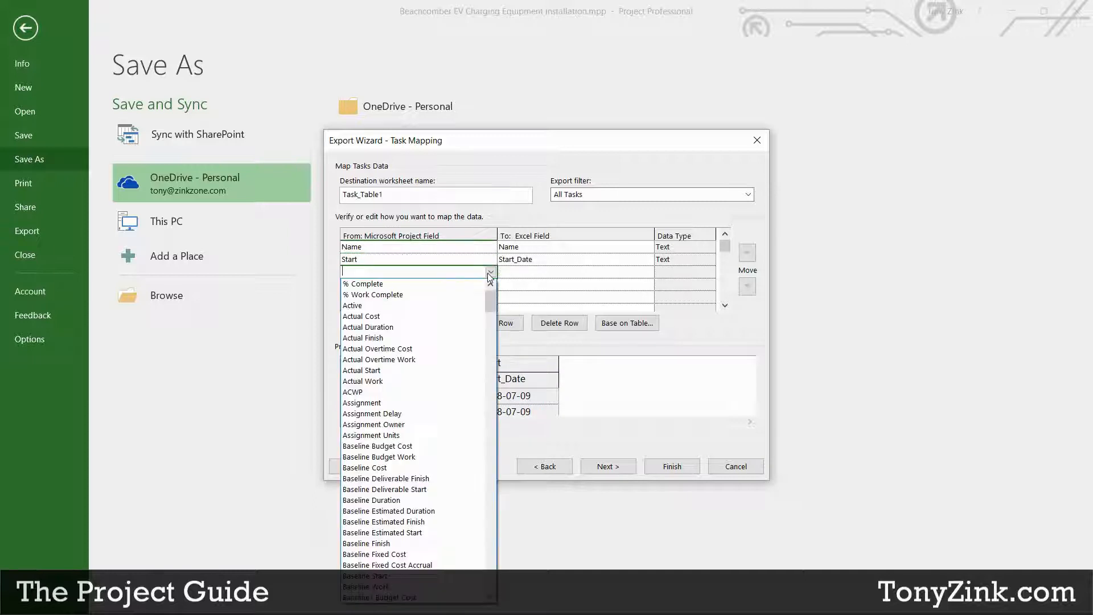
type("f")
key("Return")
Step: Add the % Complete and Resource Names fields to the task mapping and finish the export without saving the map
left_click(471, 285)
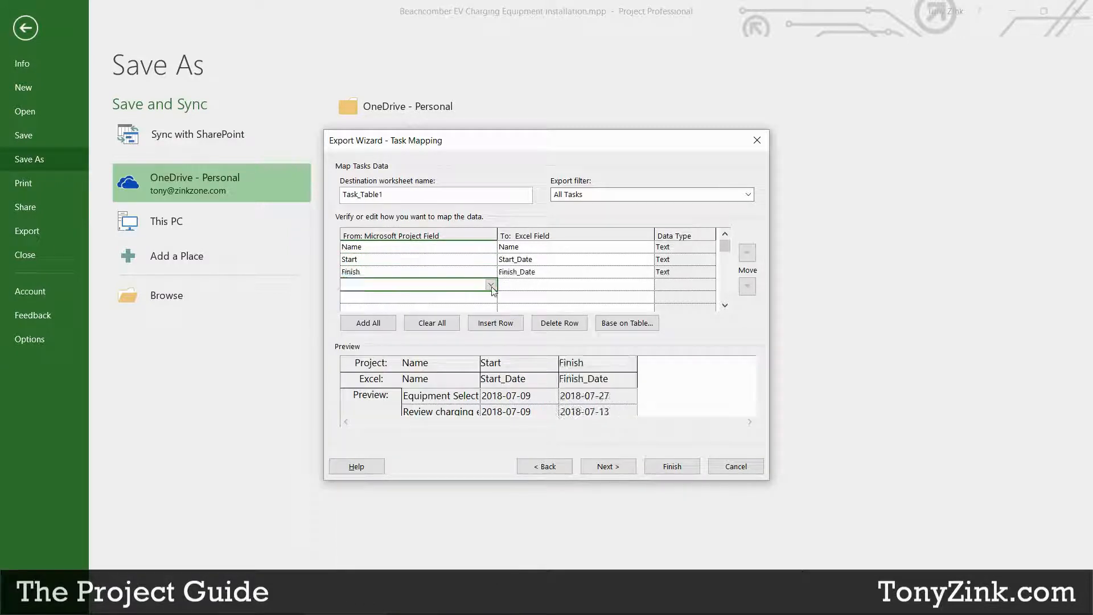
left_click(491, 285)
left_click(480, 6)
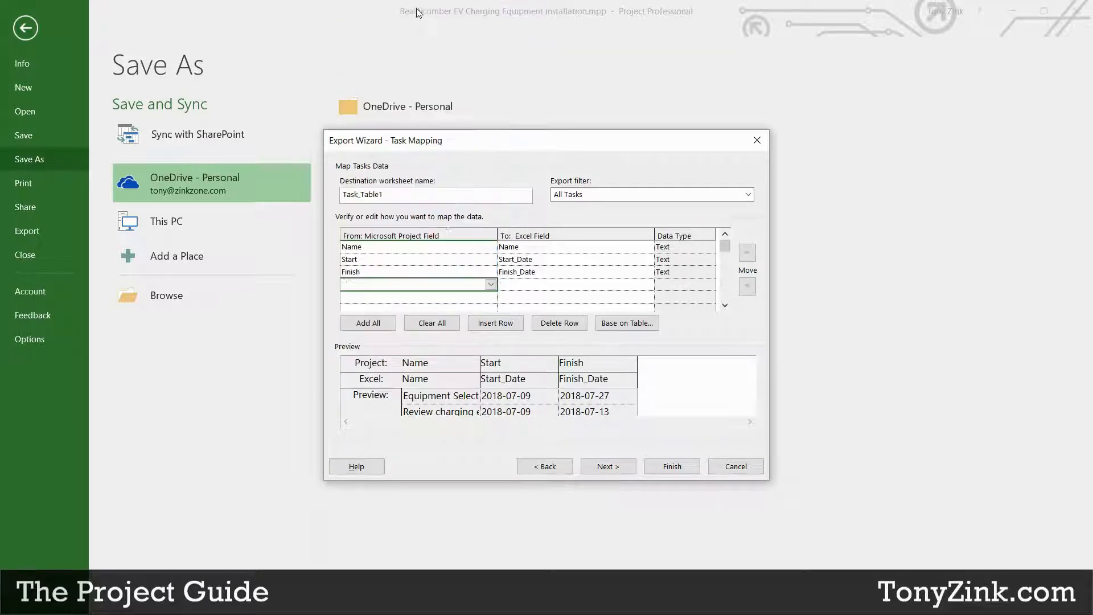
left_click(473, 296)
left_click(491, 297)
type("r")
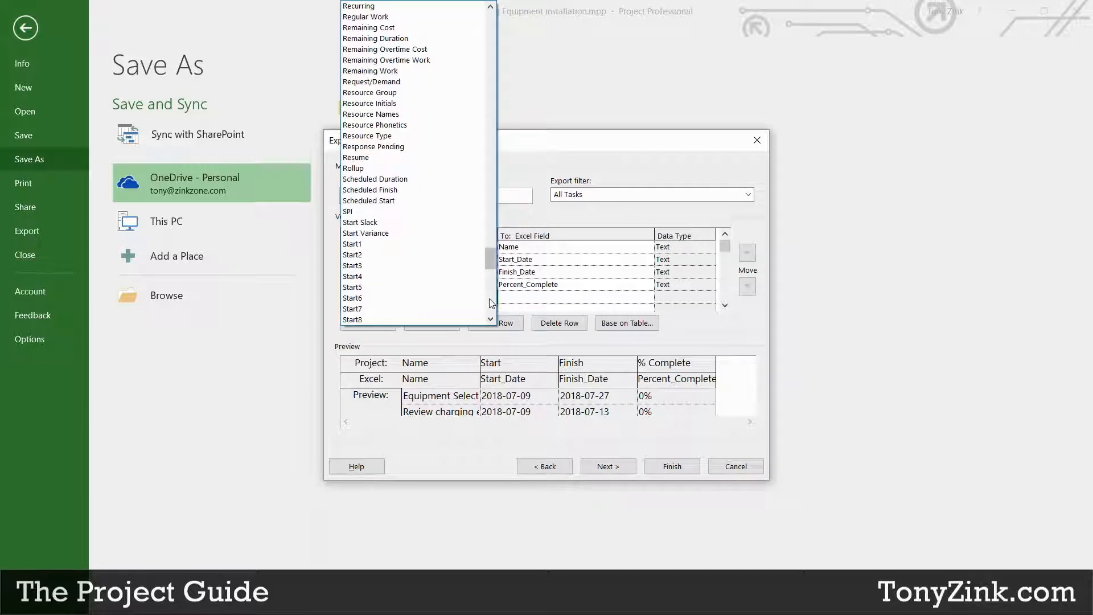
left_click(402, 116)
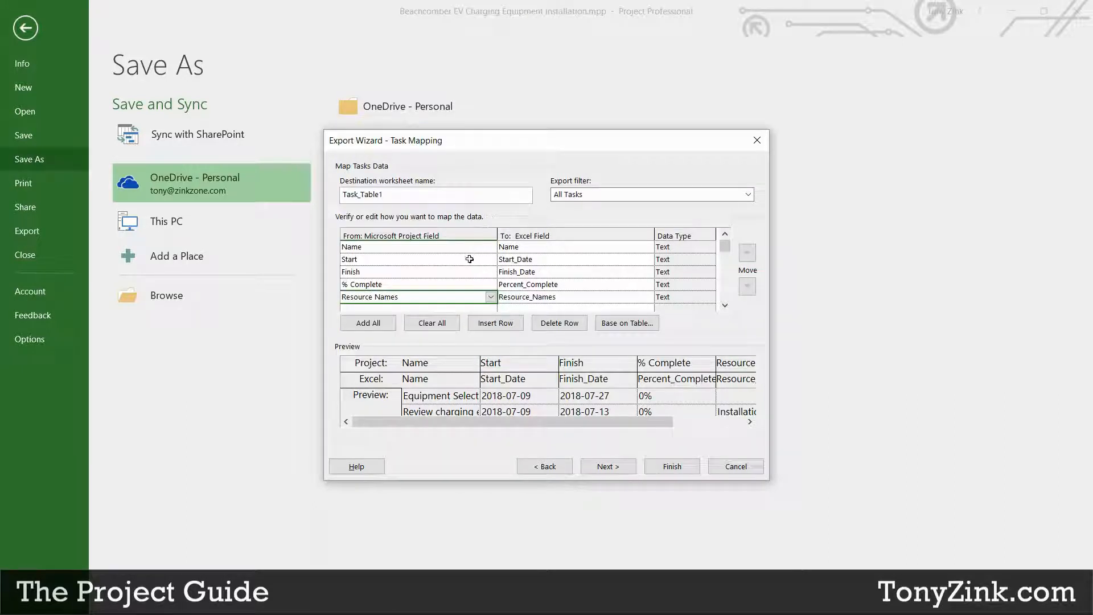
left_click(609, 470)
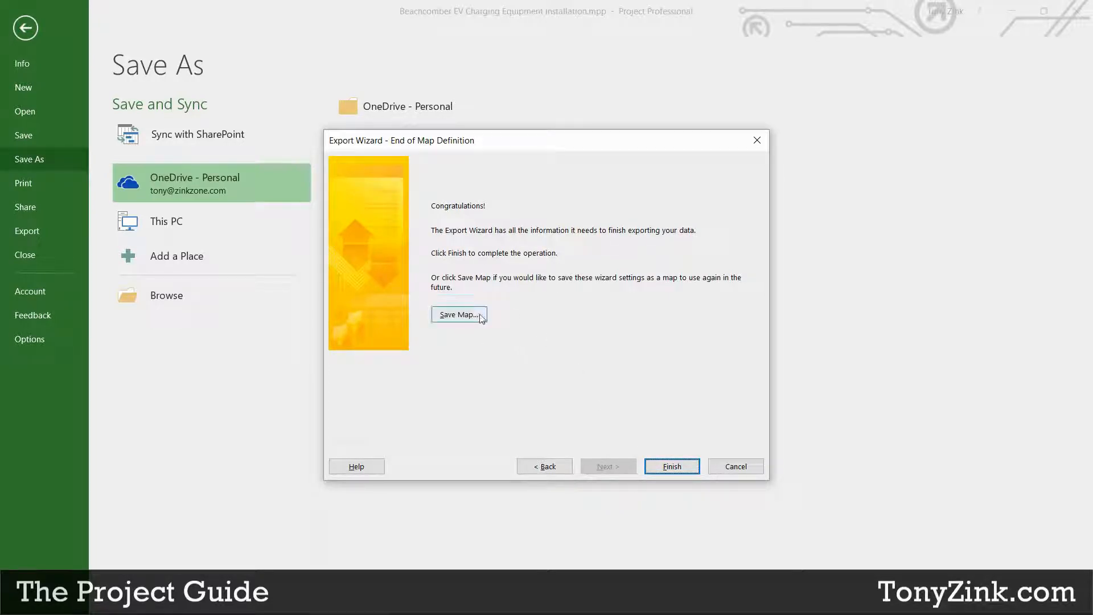
left_click(675, 468)
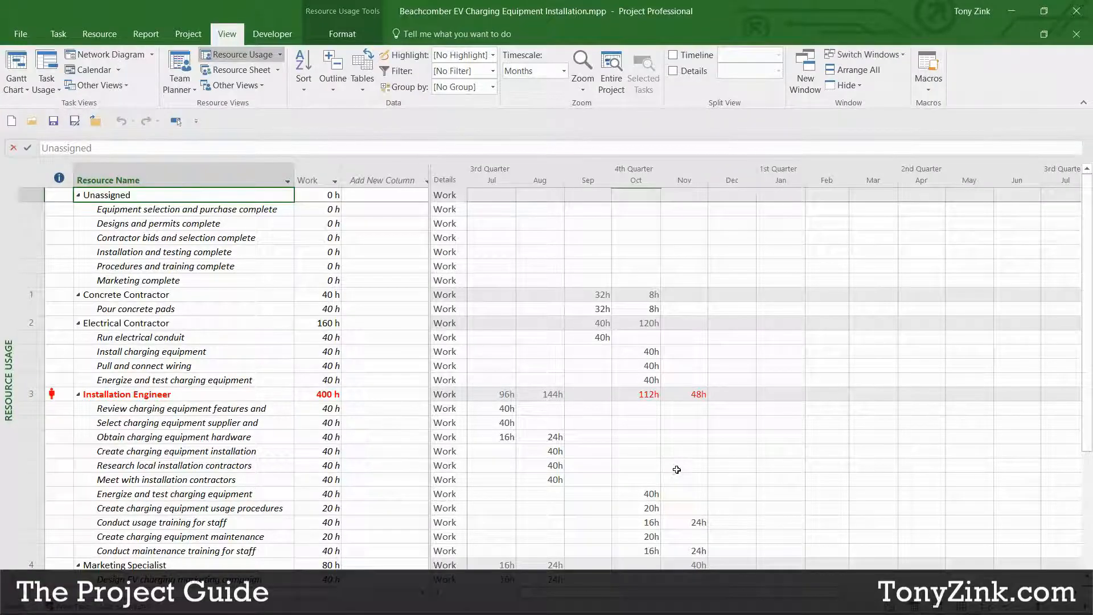
Step: Open the exported Excel workbook from the desktop and widen the Name, Start_Date and Finish_Date columns
left_click(1009, 15)
double_click(26, 185)
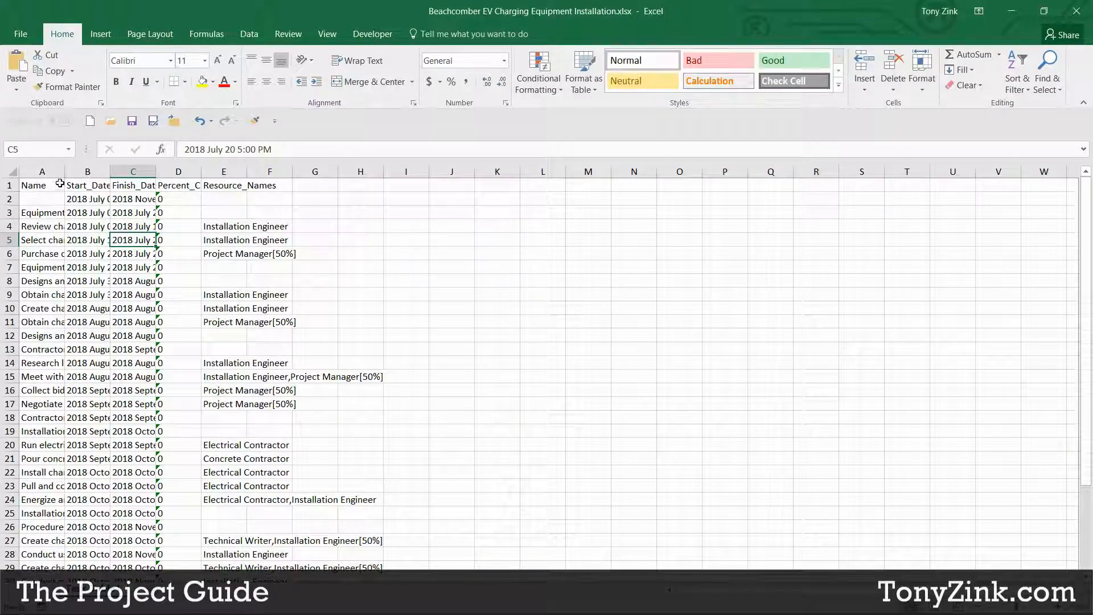
left_click_drag(64, 171, 415, 172)
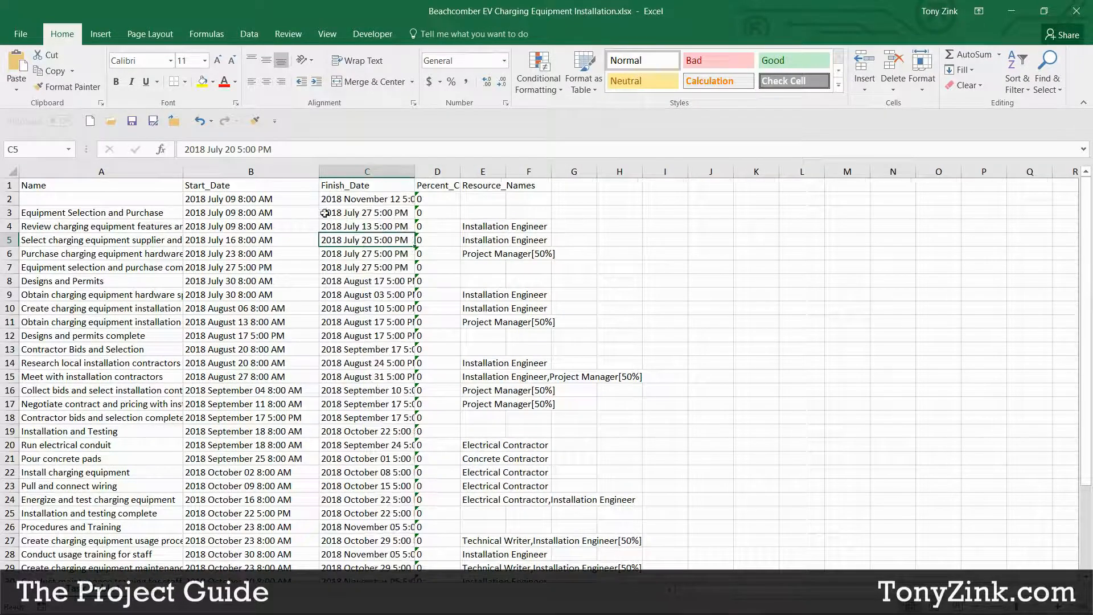
Step: Fit the Name column's width to its longest task name and look over the exported task table
left_click_drag(54, 186, 551, 505)
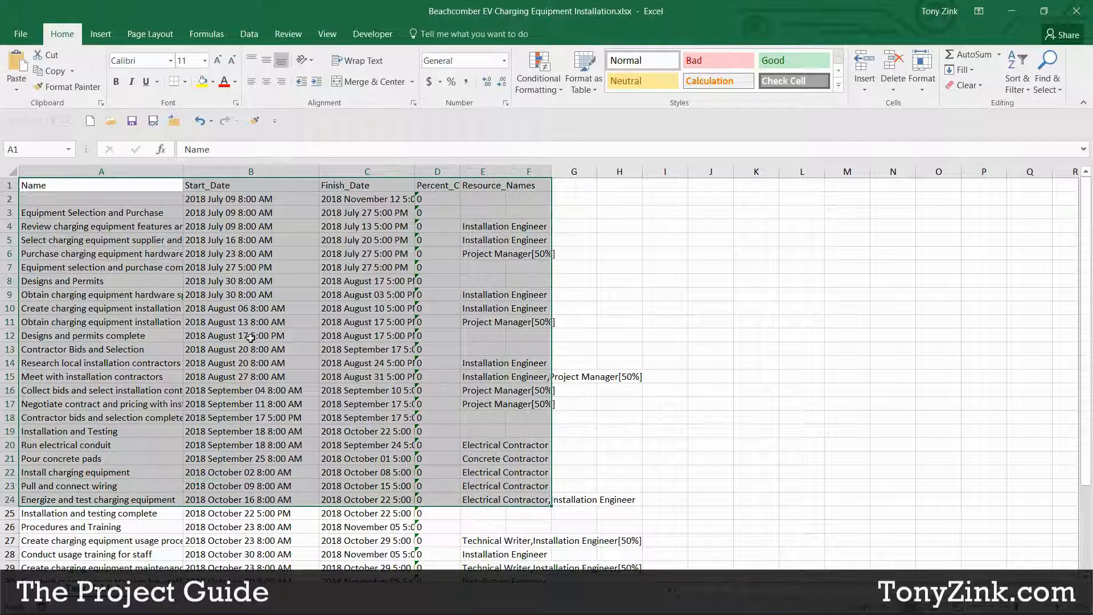
left_click(91, 185)
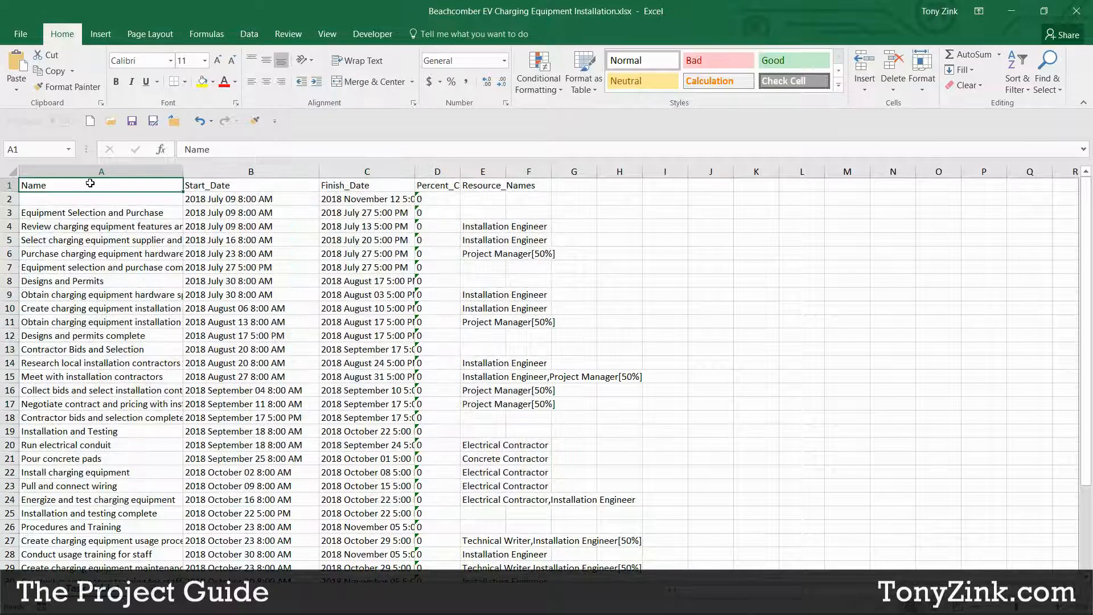
double_click(183, 171)
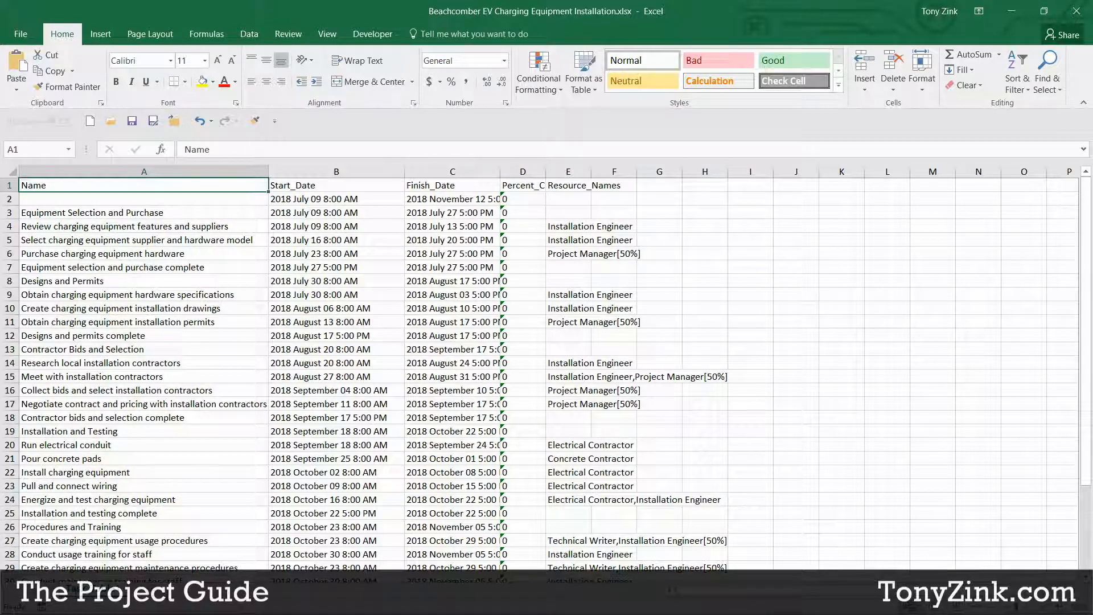
left_click(80, 213)
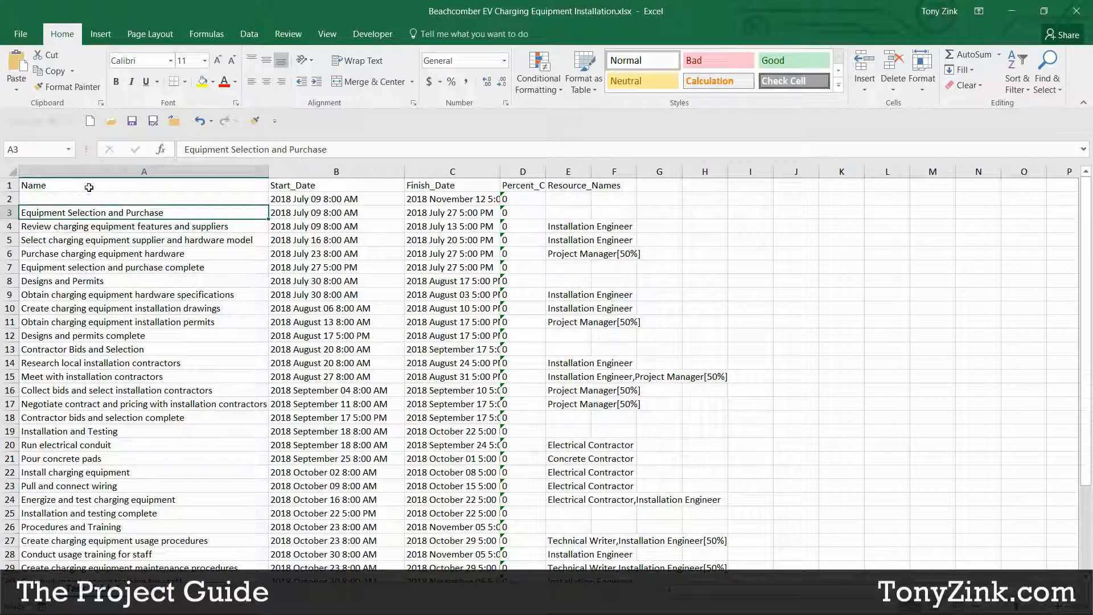
left_click_drag(86, 187, 585, 521)
left_click(158, 269)
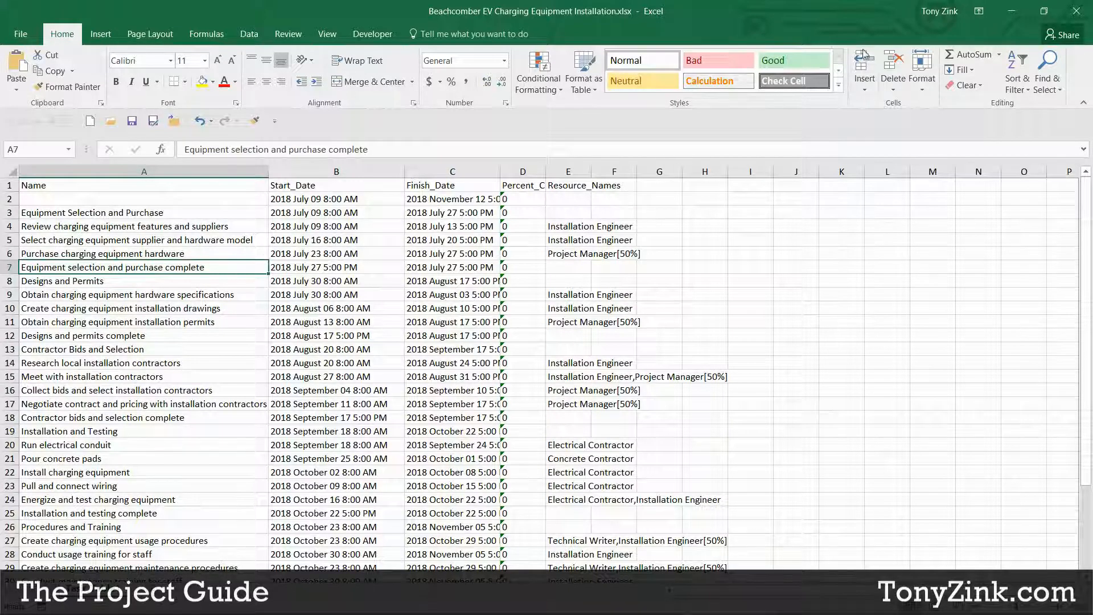
Step: Minimize both open Excel workbooks and switch to the Beachcomber EV Charging Equipment Installation schedule in Microsoft Project
left_click(1006, 17)
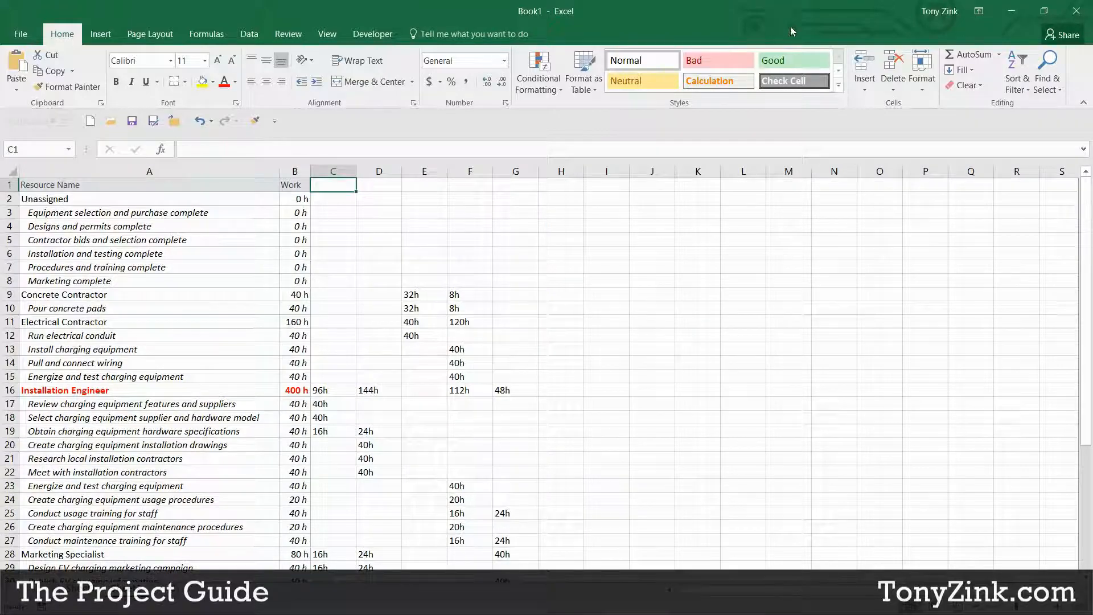
left_click(1012, 12)
mouse_move(501, 609)
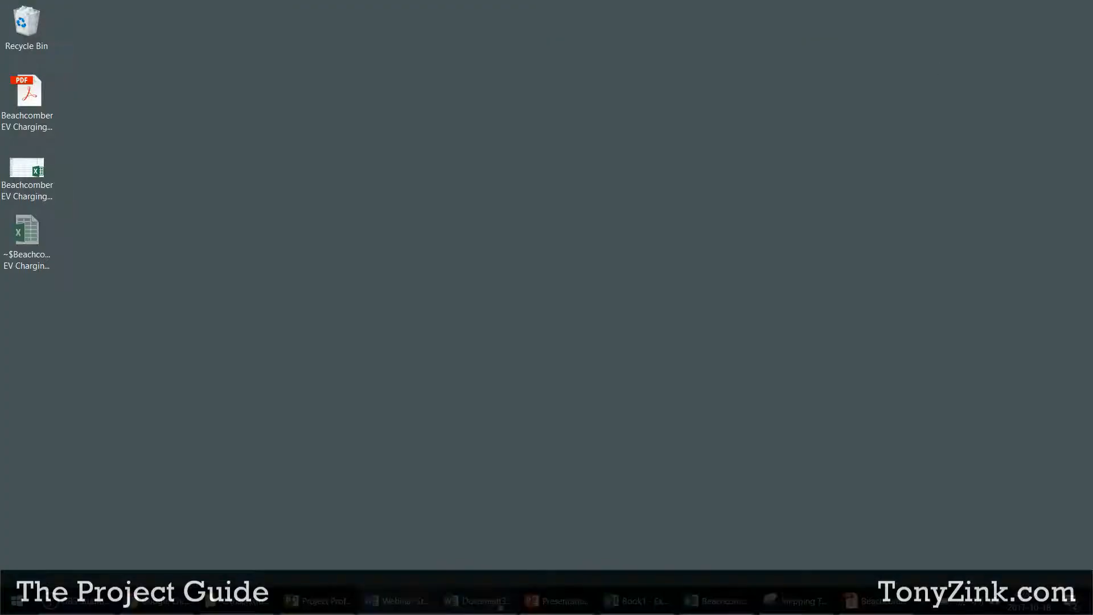
left_click(308, 599)
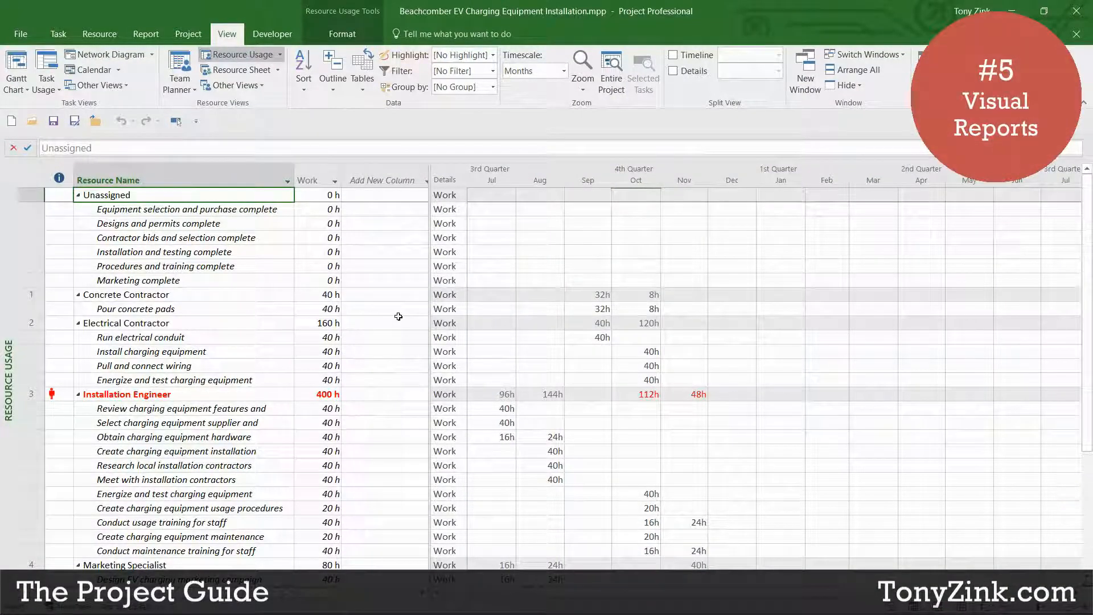
Step: Try to generate the Resource Work Summary visual report with only Excel templates shown, and close the visual reports dialog
left_click(184, 37)
left_click(146, 37)
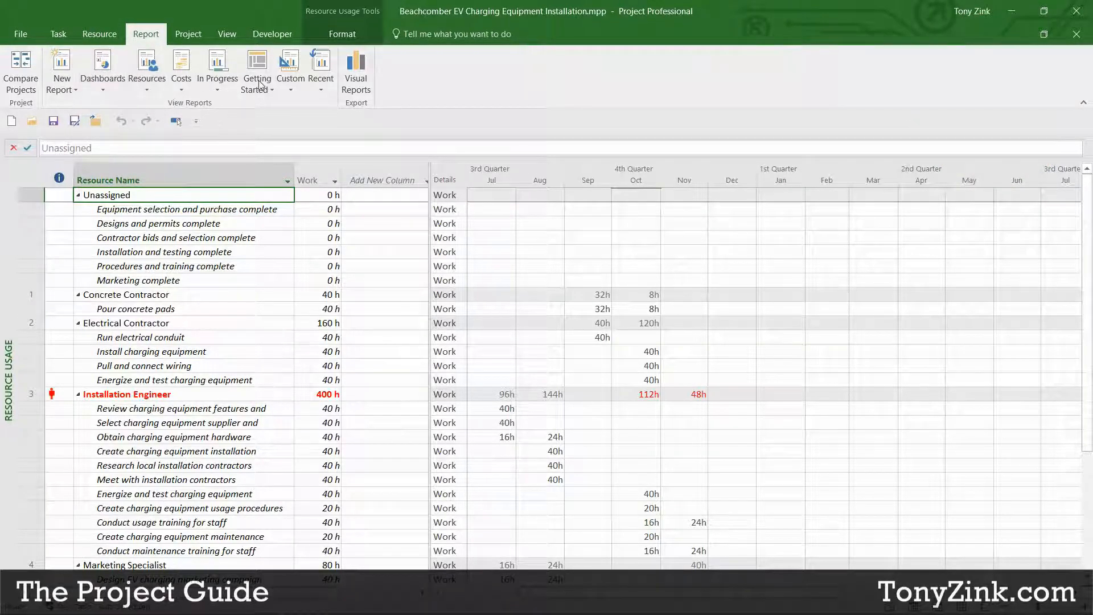
left_click(356, 71)
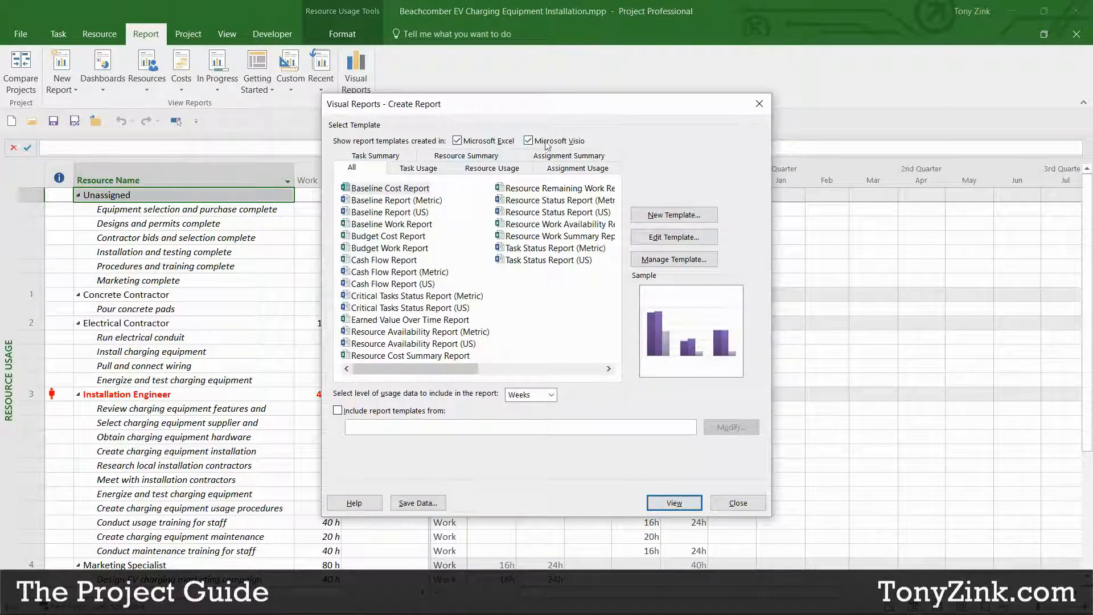
left_click(528, 141)
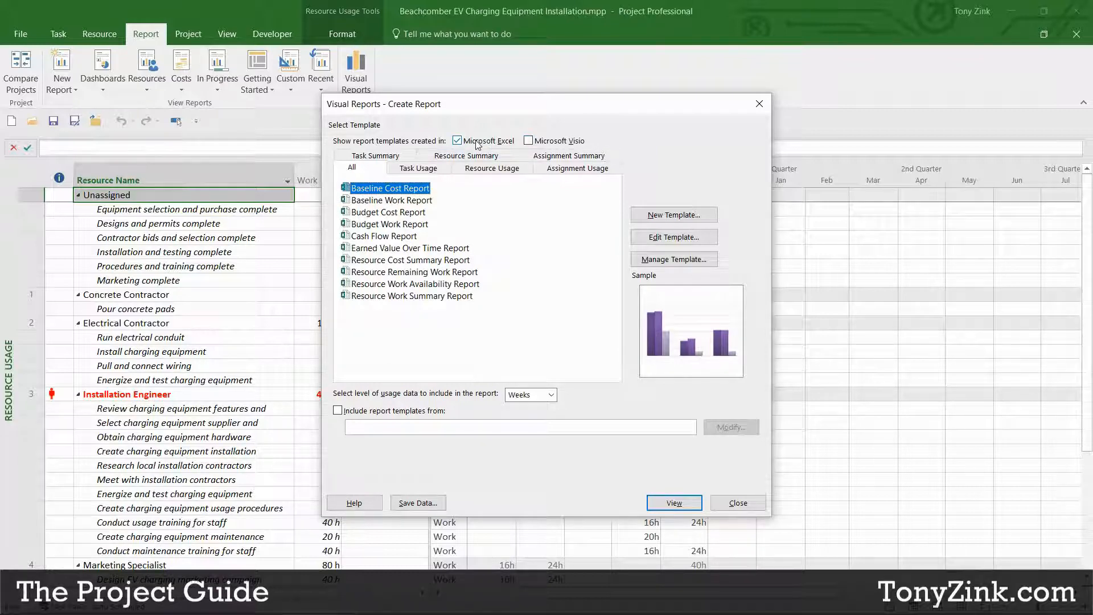
left_click(355, 170)
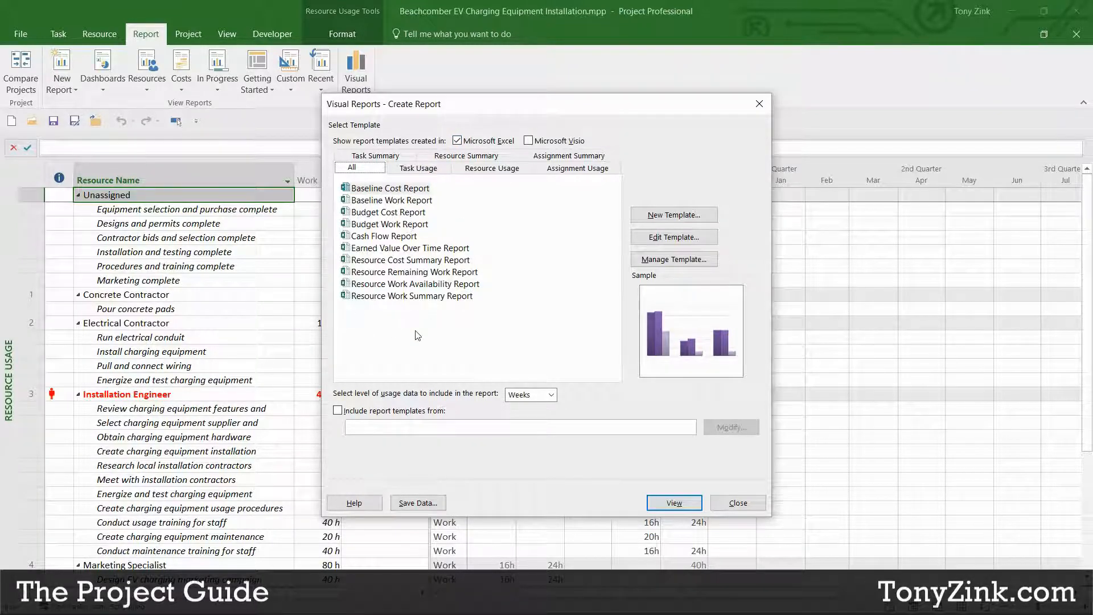
left_click(390, 297)
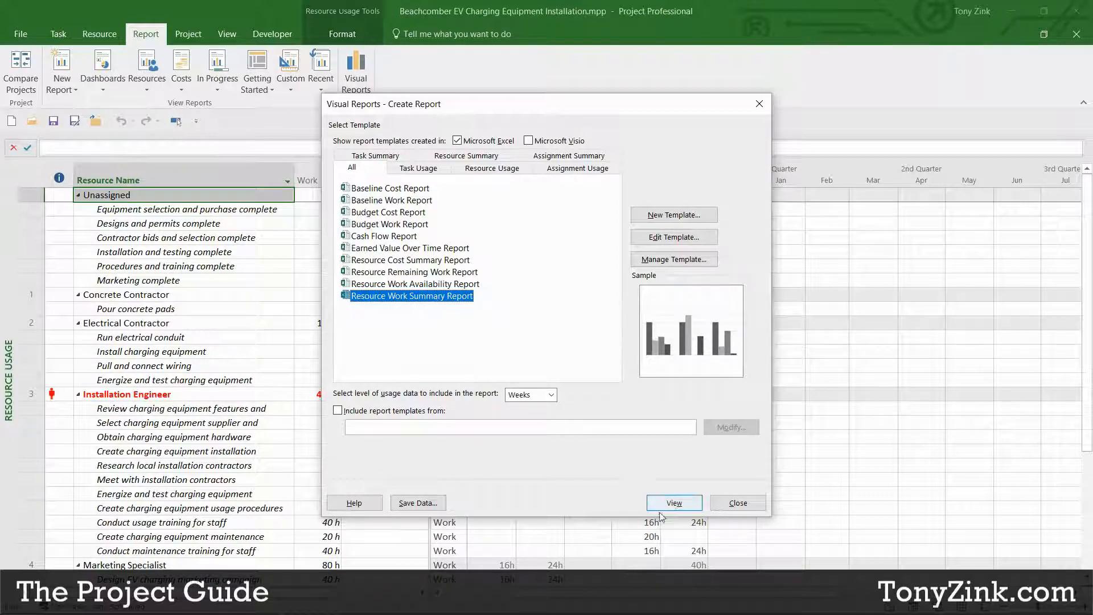
left_click(677, 506)
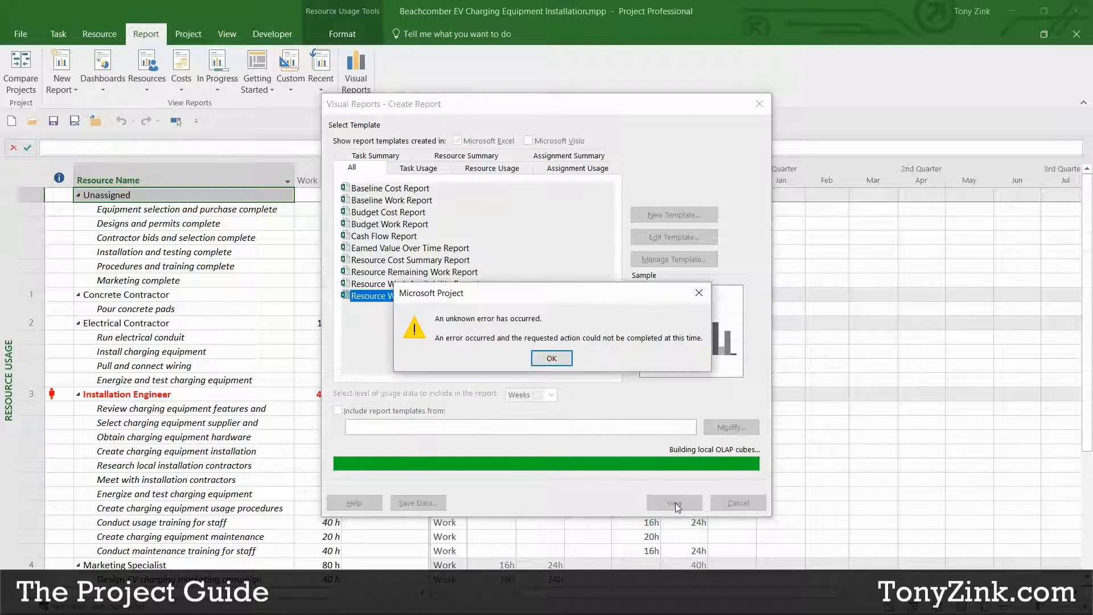
left_click(553, 360)
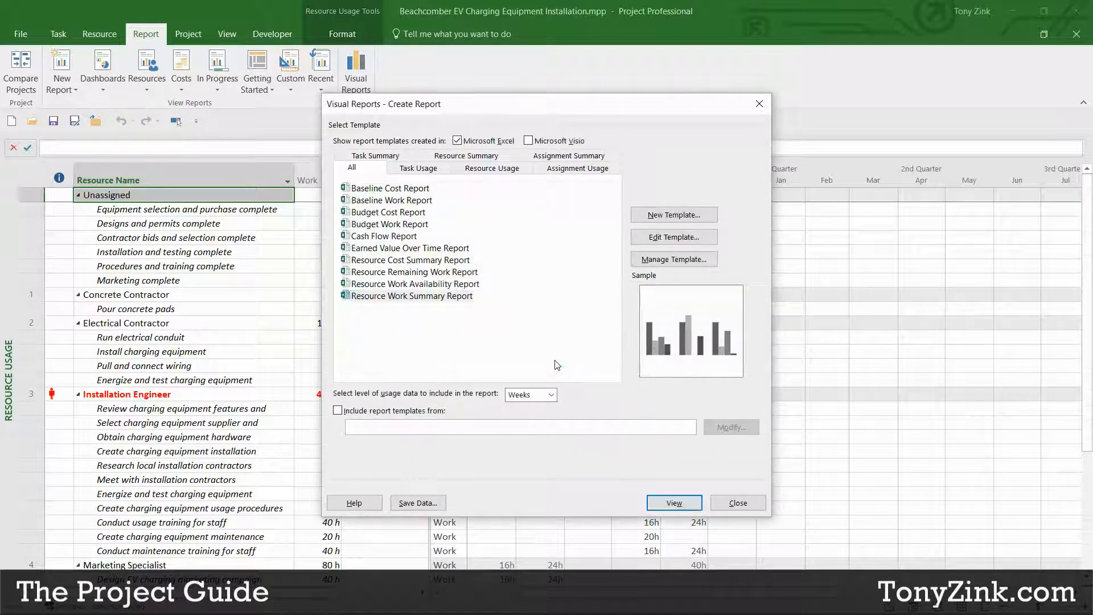
left_click(738, 504)
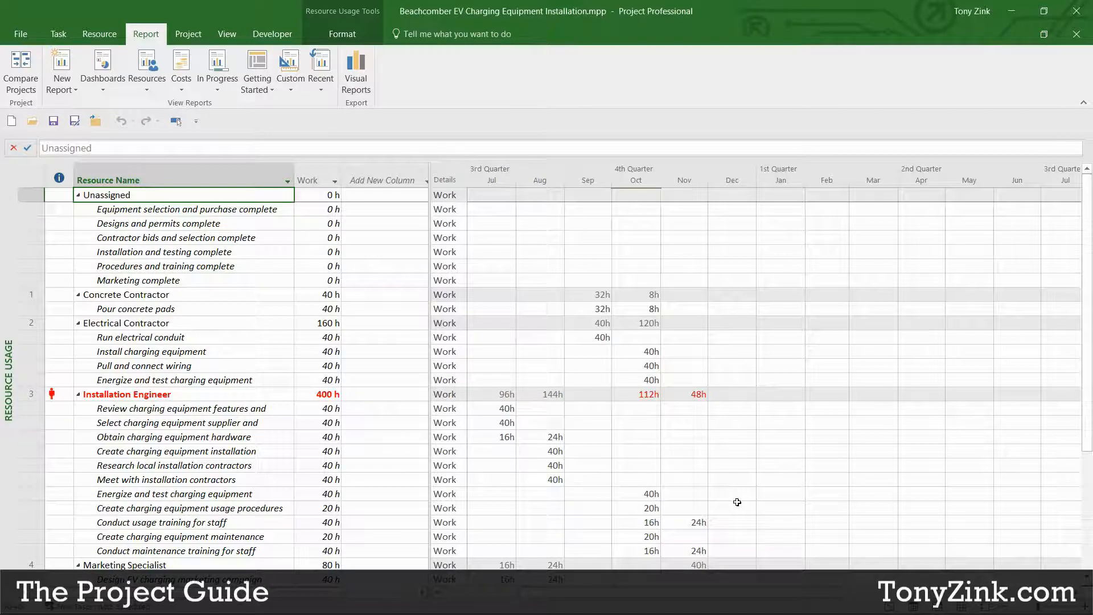
Step: Restart Project with the Computer profile, saving the schedule's changes, and reopen the recent Beachcomber EV Charging Equipment Installation.mpp
left_click(1076, 11)
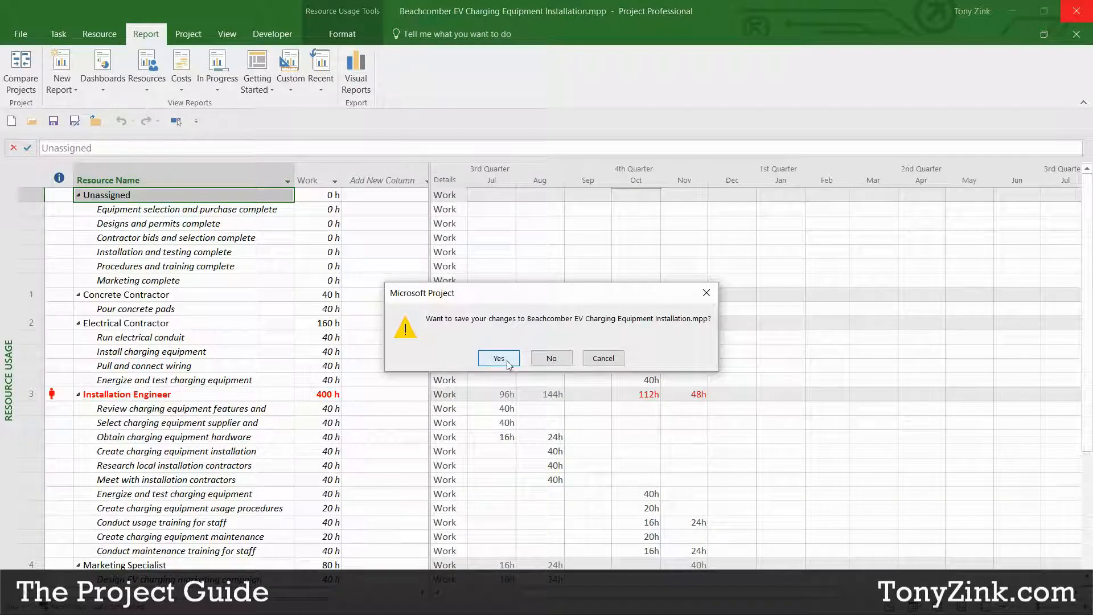
left_click(502, 360)
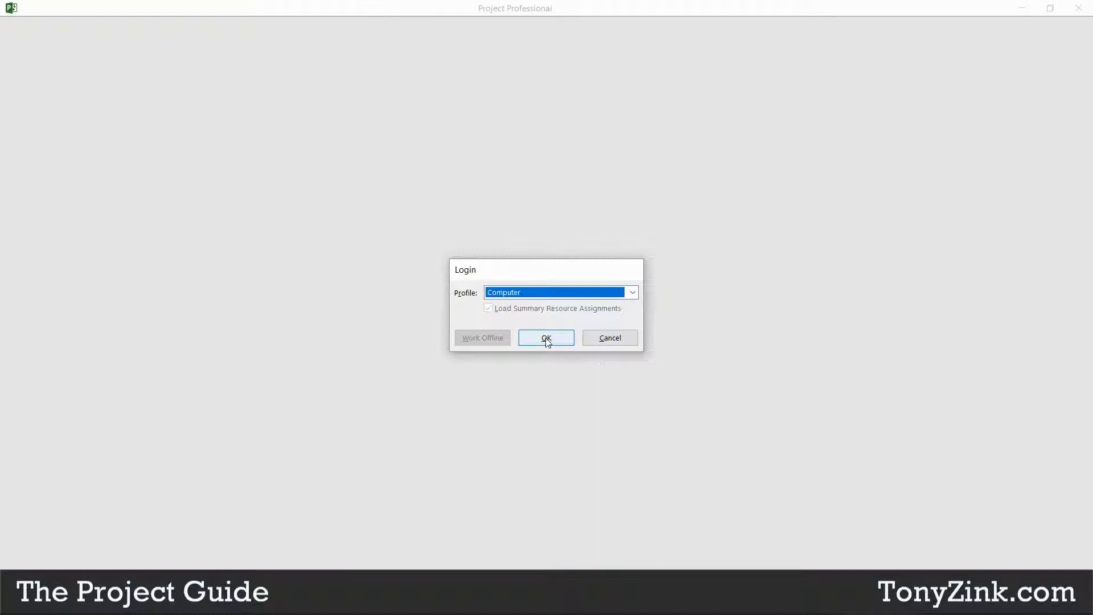
left_click(547, 336)
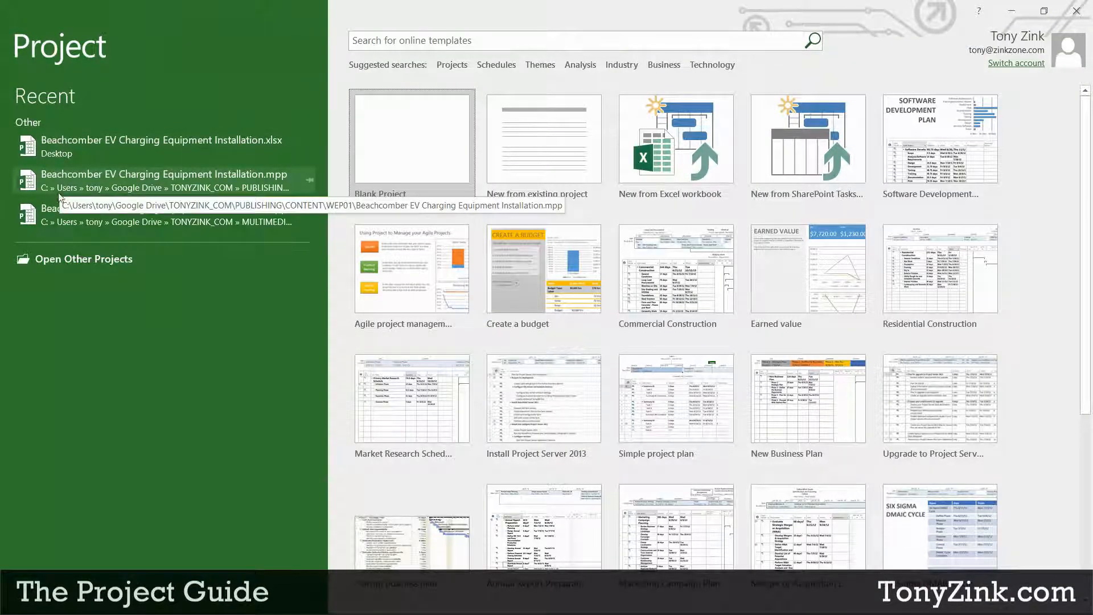
left_click(57, 265)
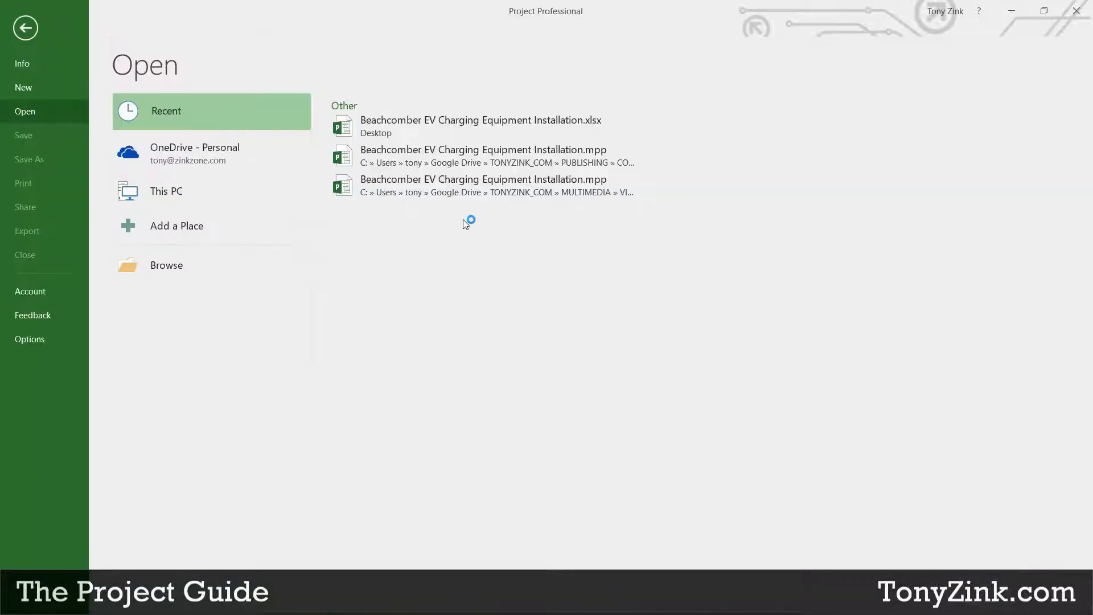
left_click(455, 149)
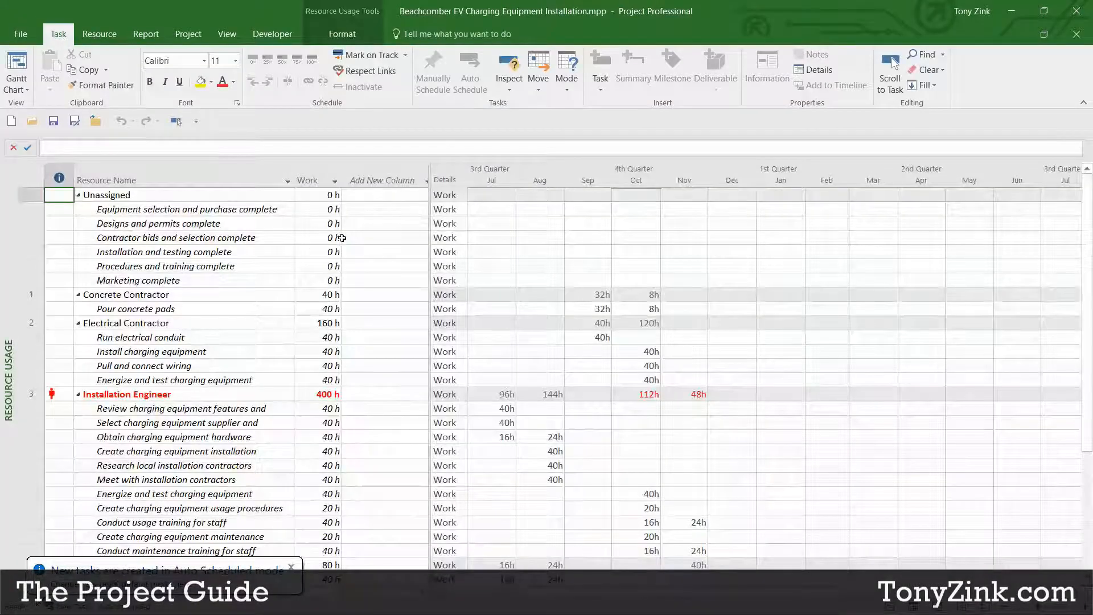
Step: Start creating a visual report and limit the listed templates to Microsoft Excel, leaving out Microsoft Visio
left_click(146, 34)
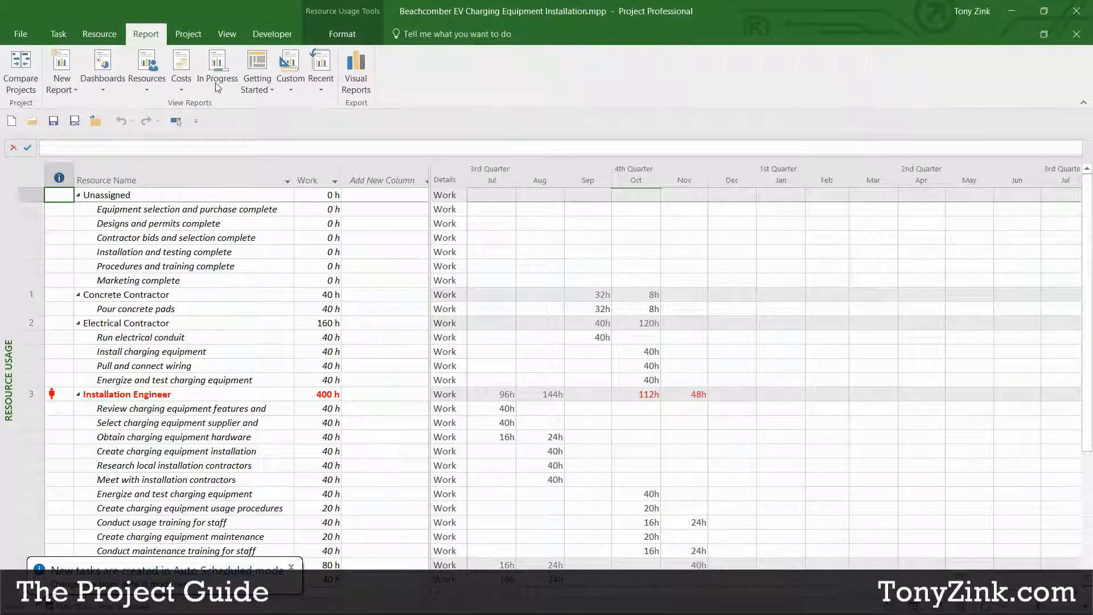
left_click(359, 80)
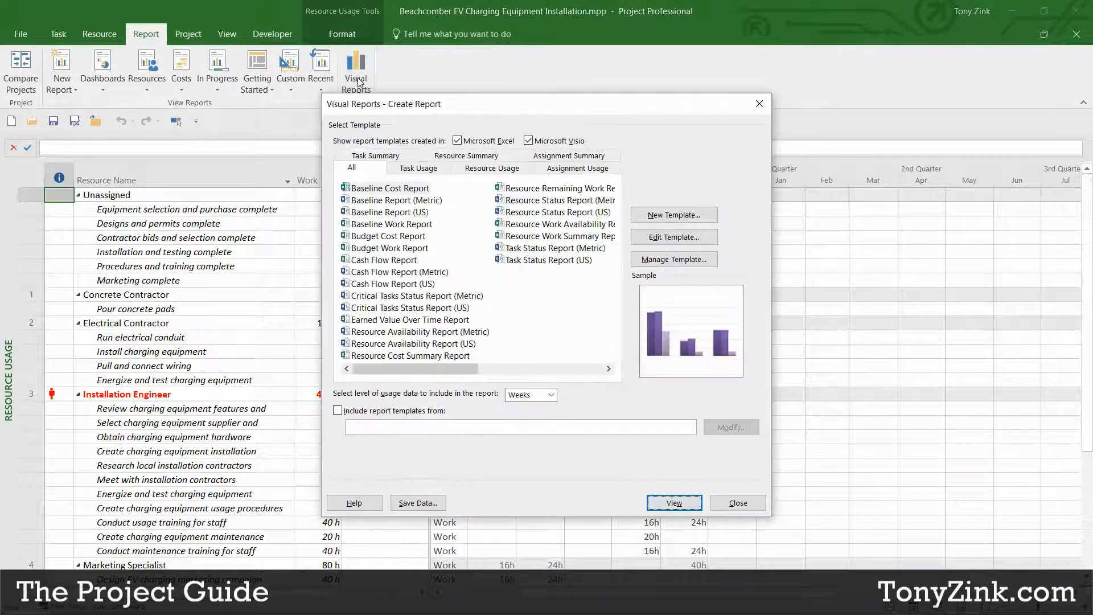
left_click(540, 141)
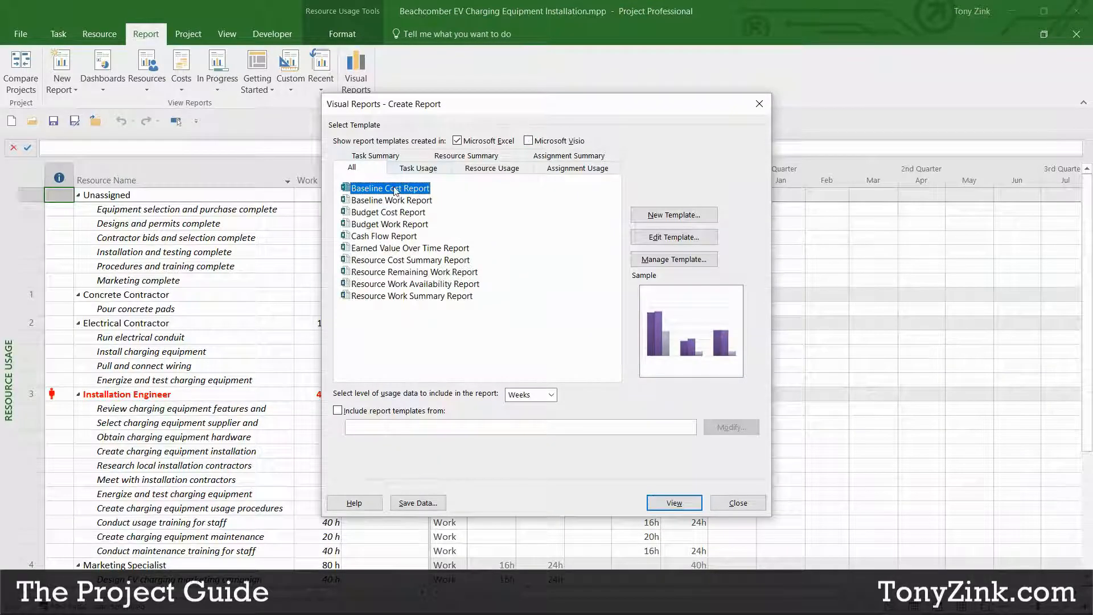
Step: Try to view the Resource Work Summary Report and dismiss the message that follows
left_click(391, 296)
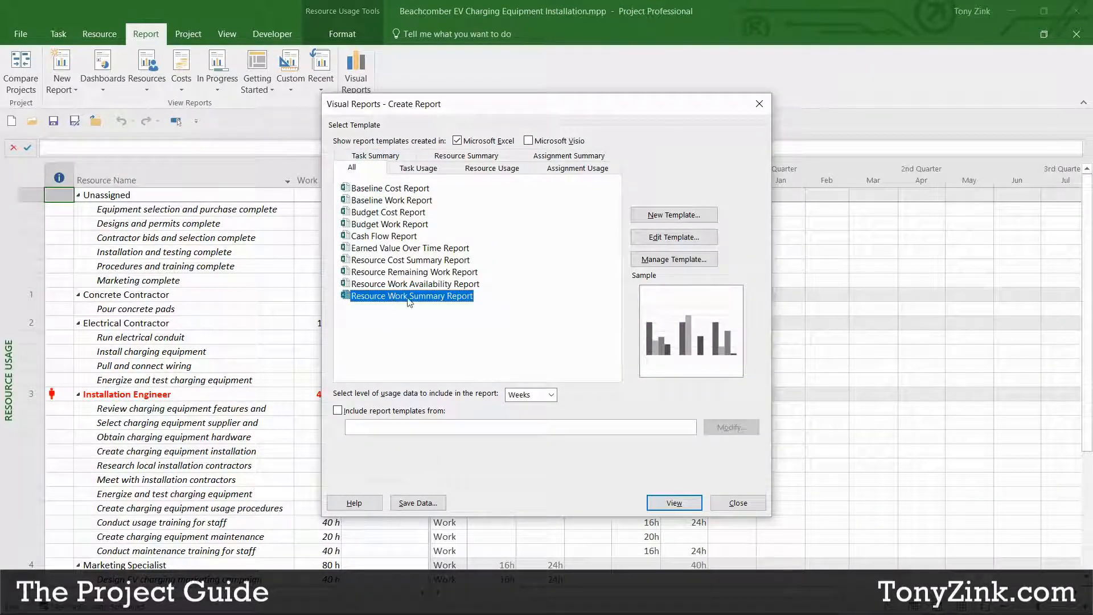
left_click(672, 503)
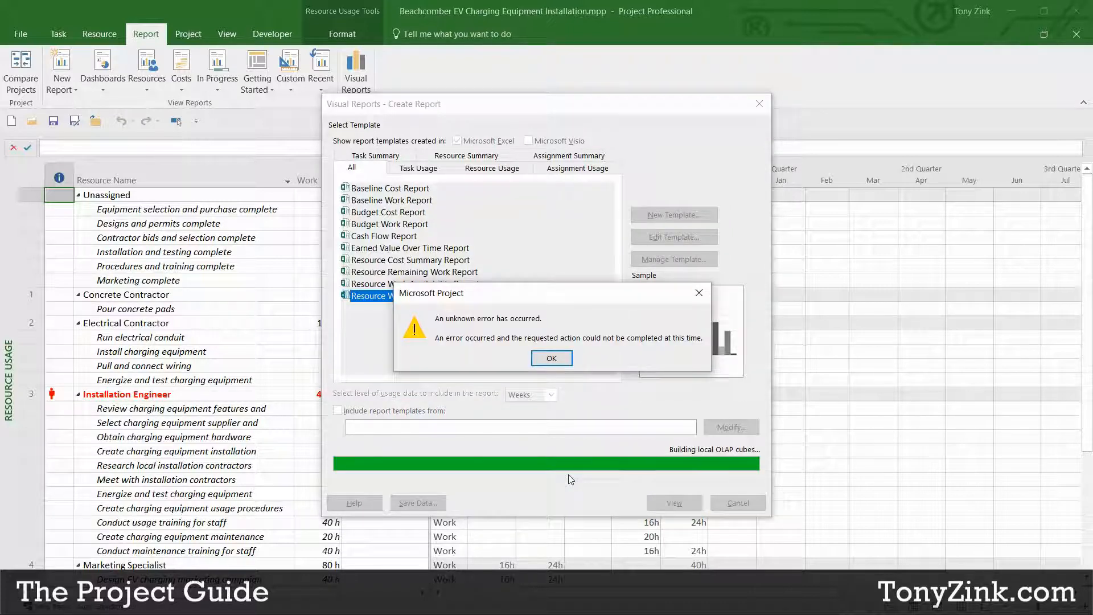
left_click(552, 358)
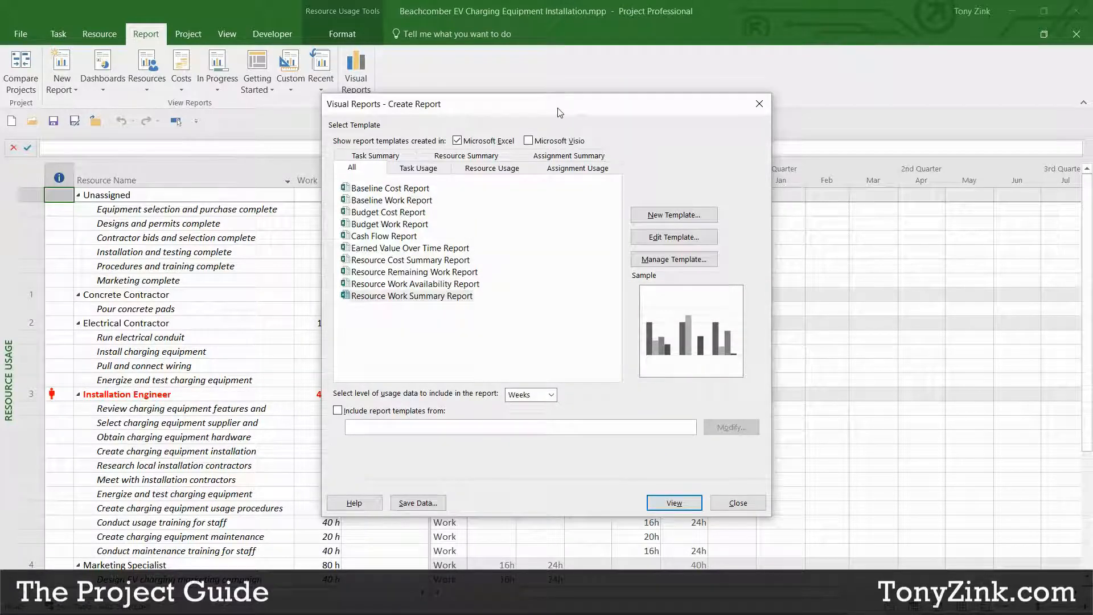
Step: Generate the Resource Work Availability Report in Excel and compare its chart with the underlying PivotTable sheet
left_click(394, 284)
left_click(675, 504)
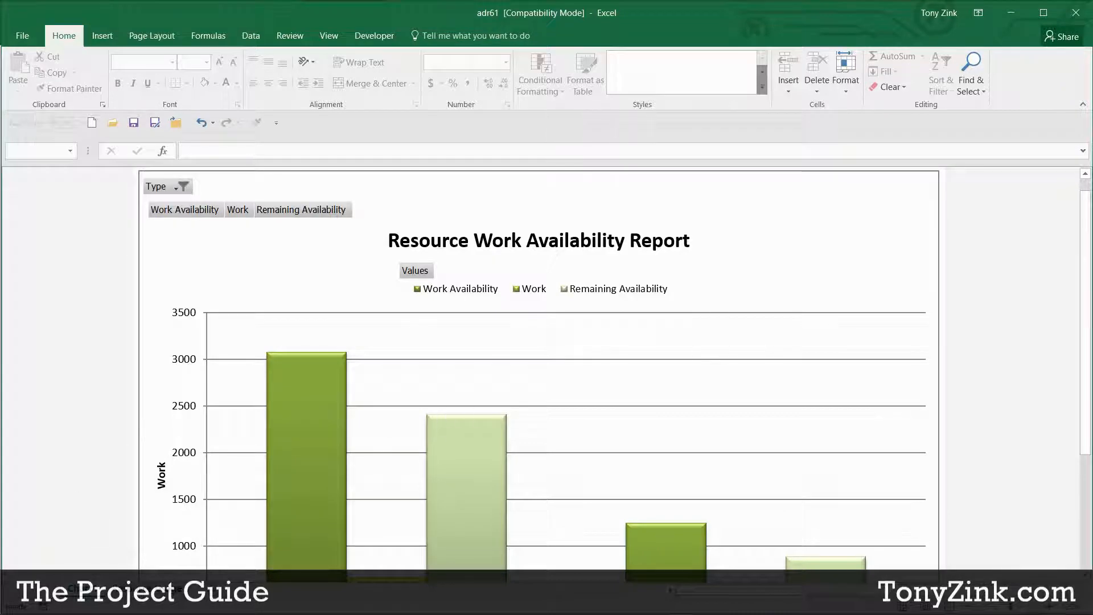
left_click(147, 589)
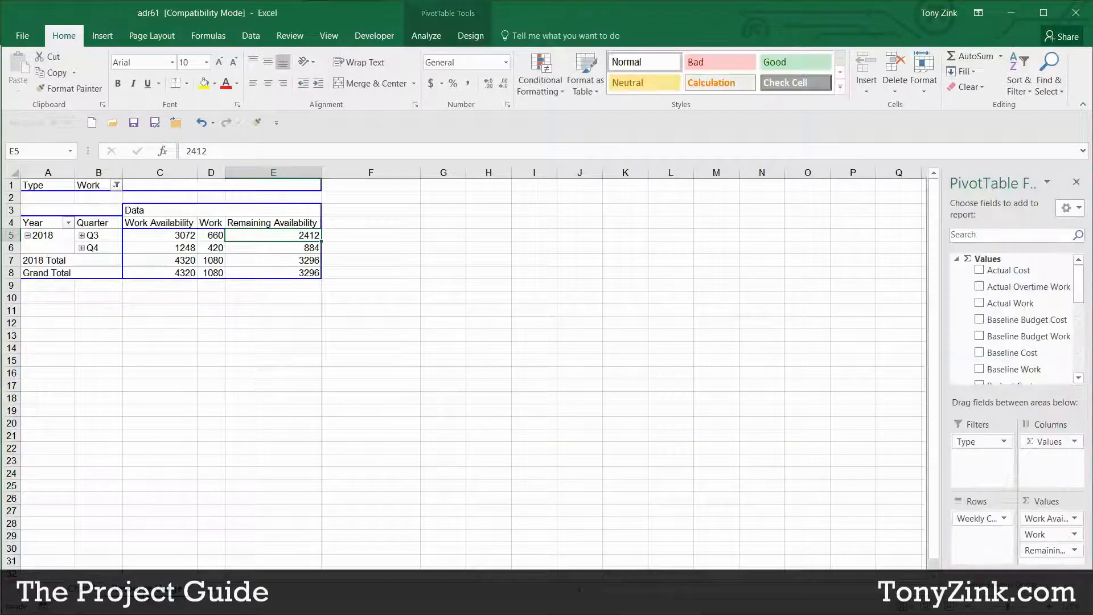
left_click(81, 589)
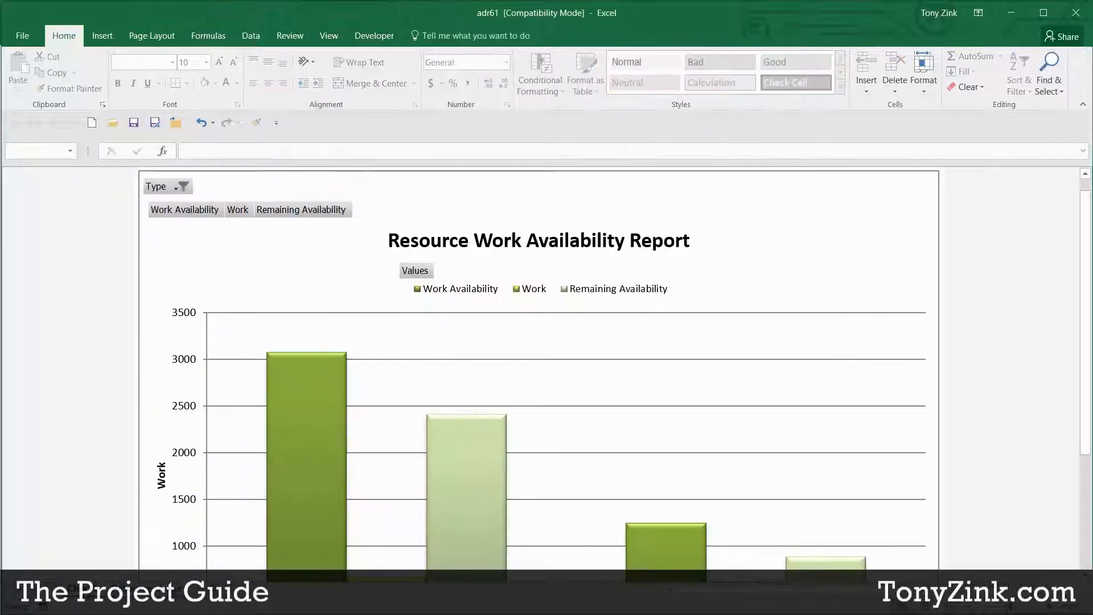
left_click(147, 589)
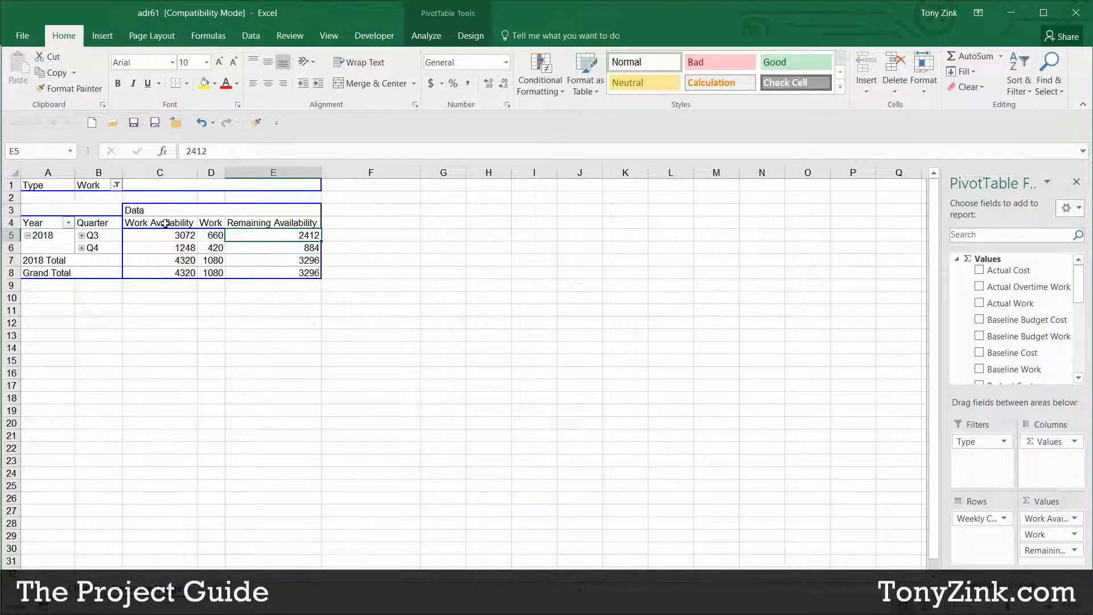
Step: Remove the Remaining Availability field from the report's PivotTable
mouse_move(161, 238)
mouse_move(256, 276)
left_click(173, 235)
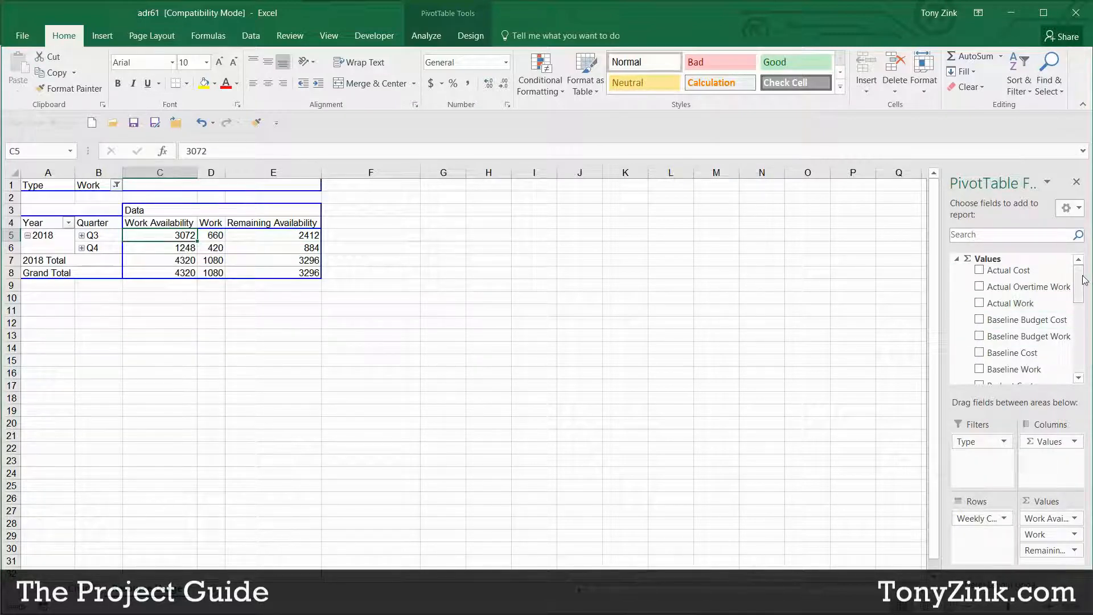
left_click_drag(1084, 280, 1087, 329)
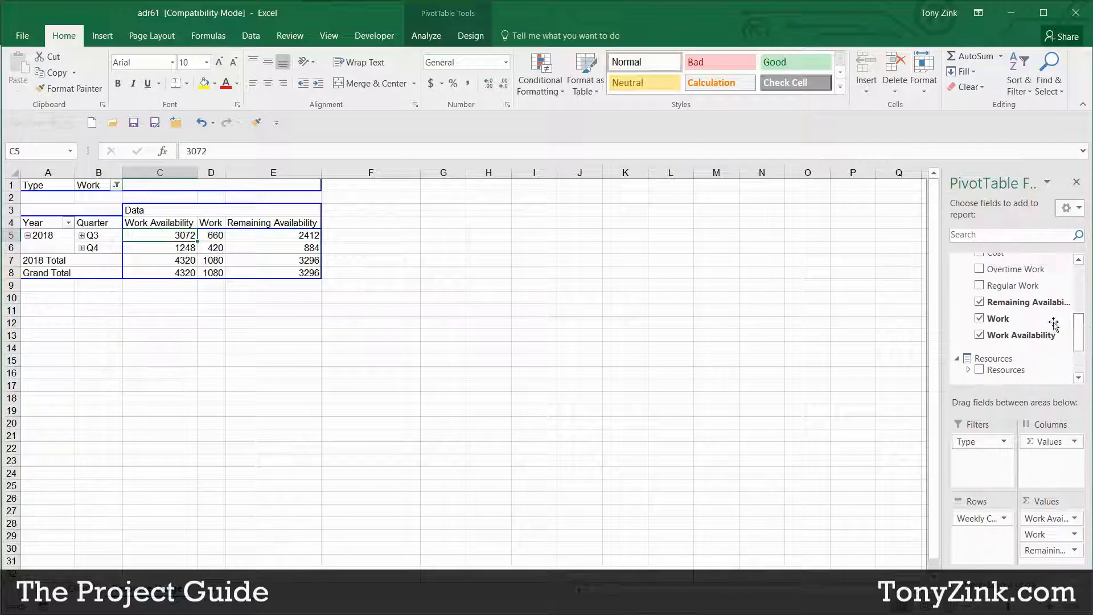
left_click(980, 304)
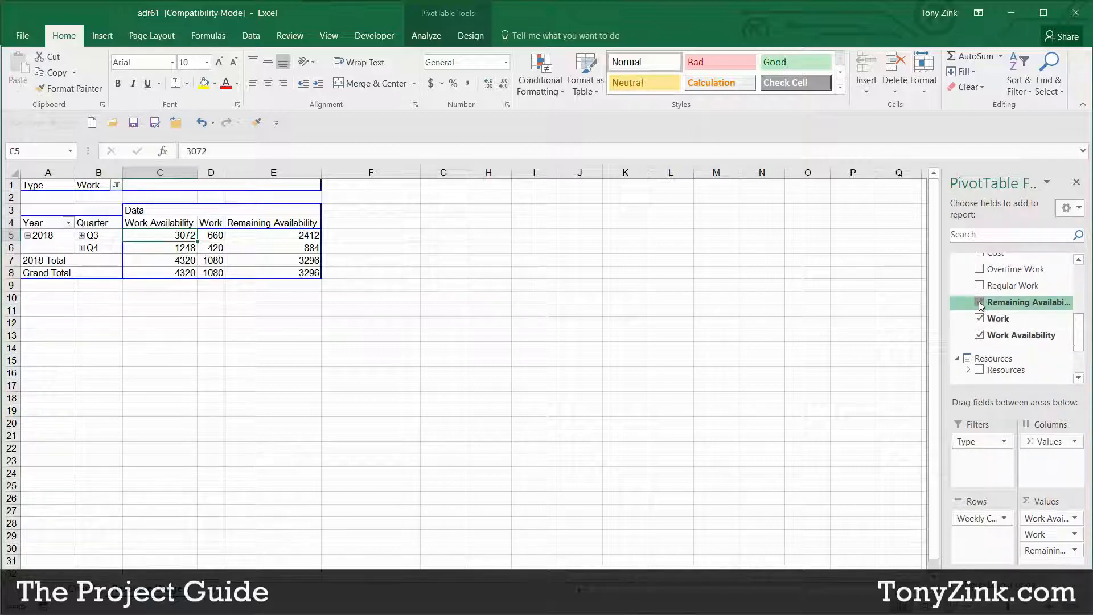
left_click(211, 239)
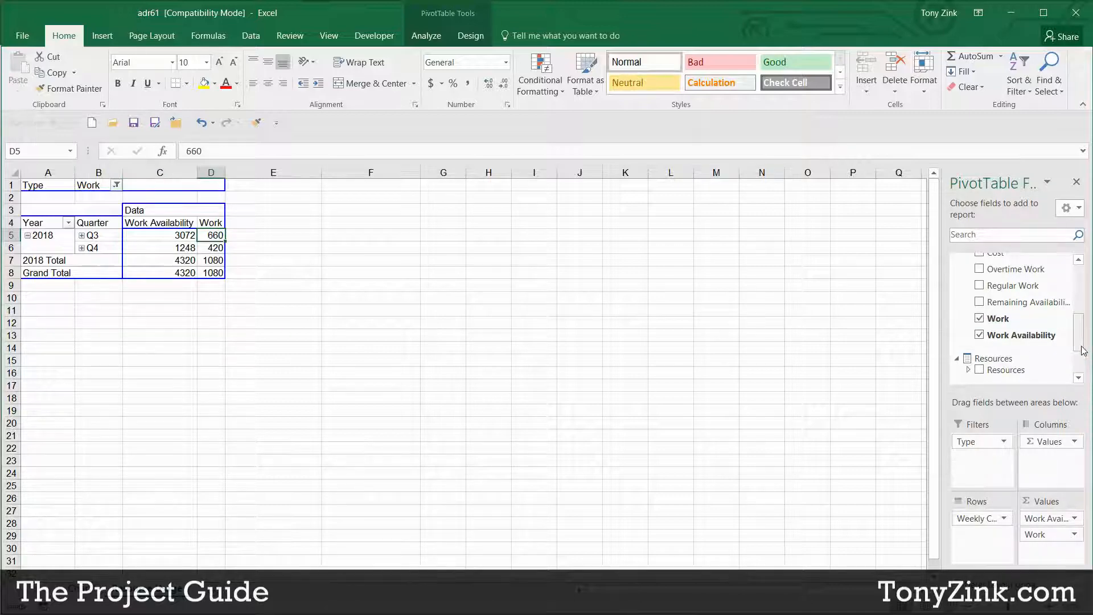
Step: Add the Cost field to the report's PivotTable and review the updated chart
left_click_drag(1079, 342, 1079, 326)
left_click(980, 307)
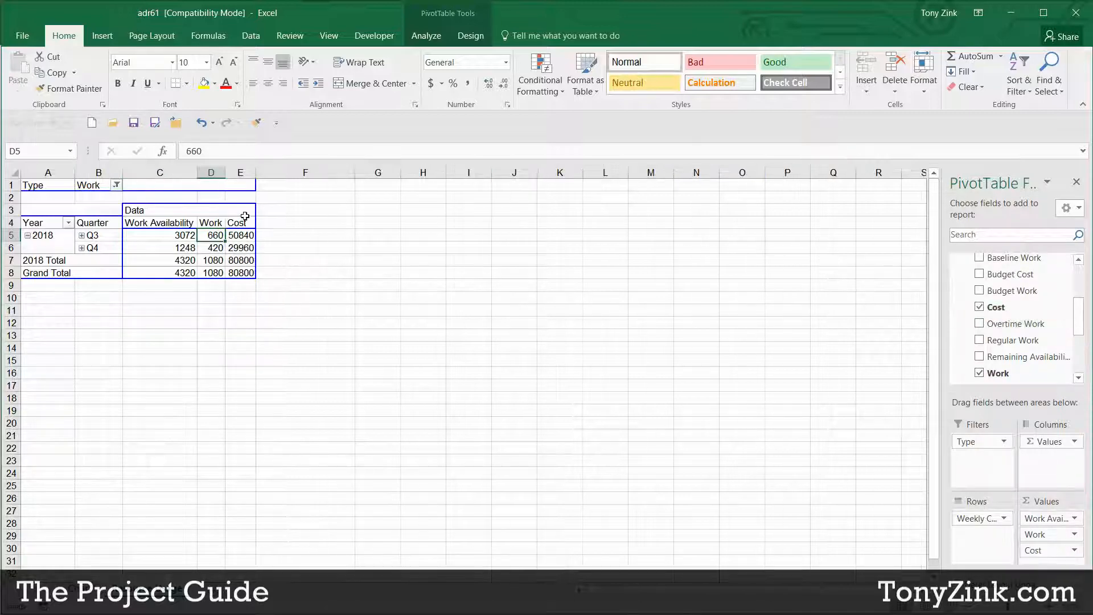
left_click(237, 236)
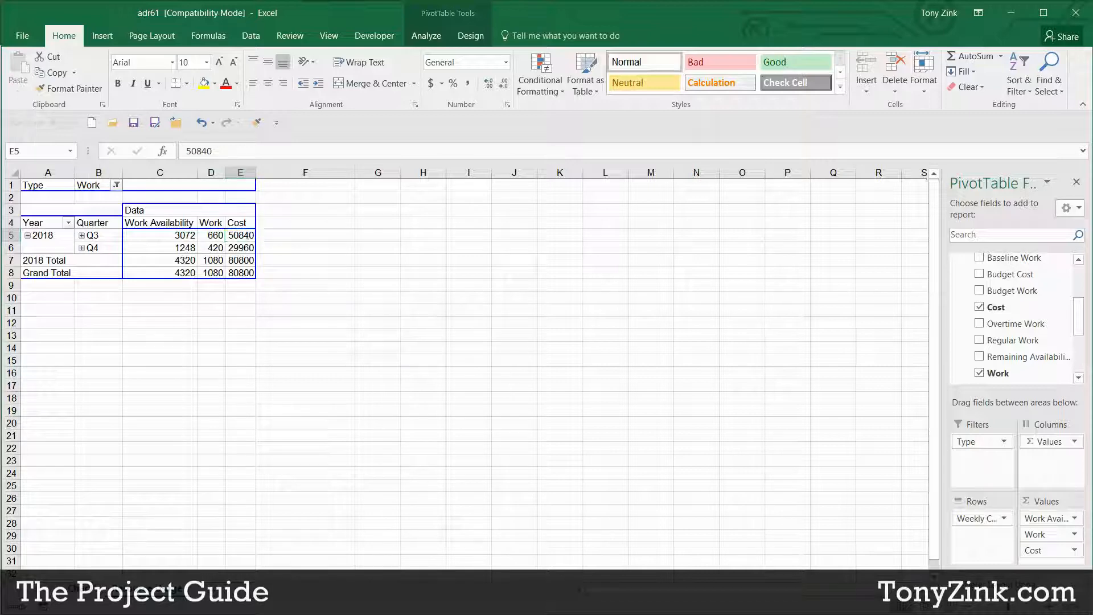
left_click(81, 589)
scroll(323, 394, "down", 5)
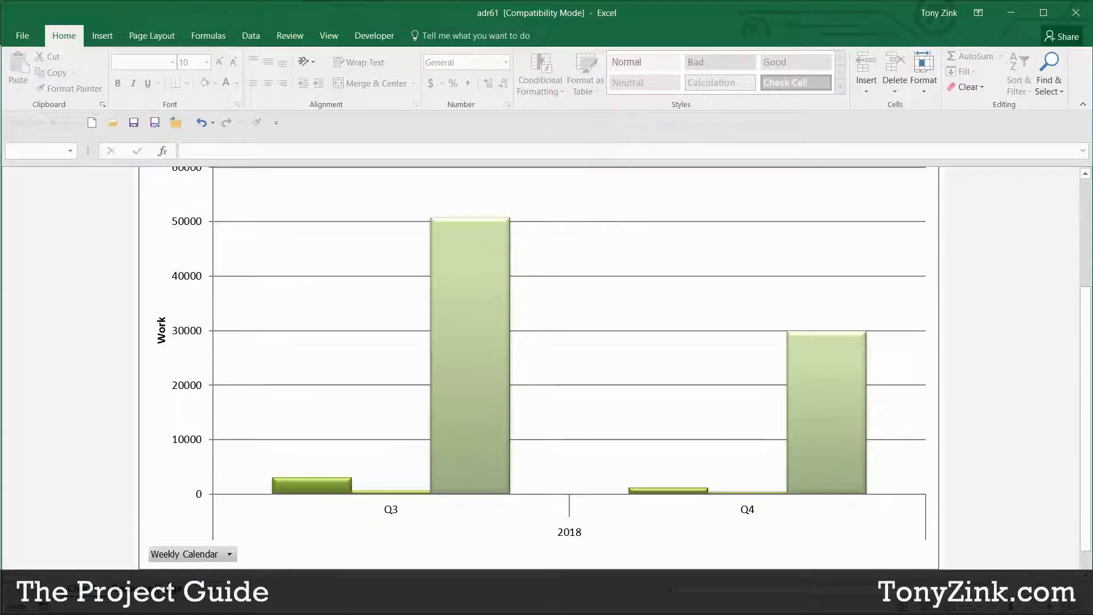
scroll(415, 412, "up", 1)
scroll(491, 339, "up", 1)
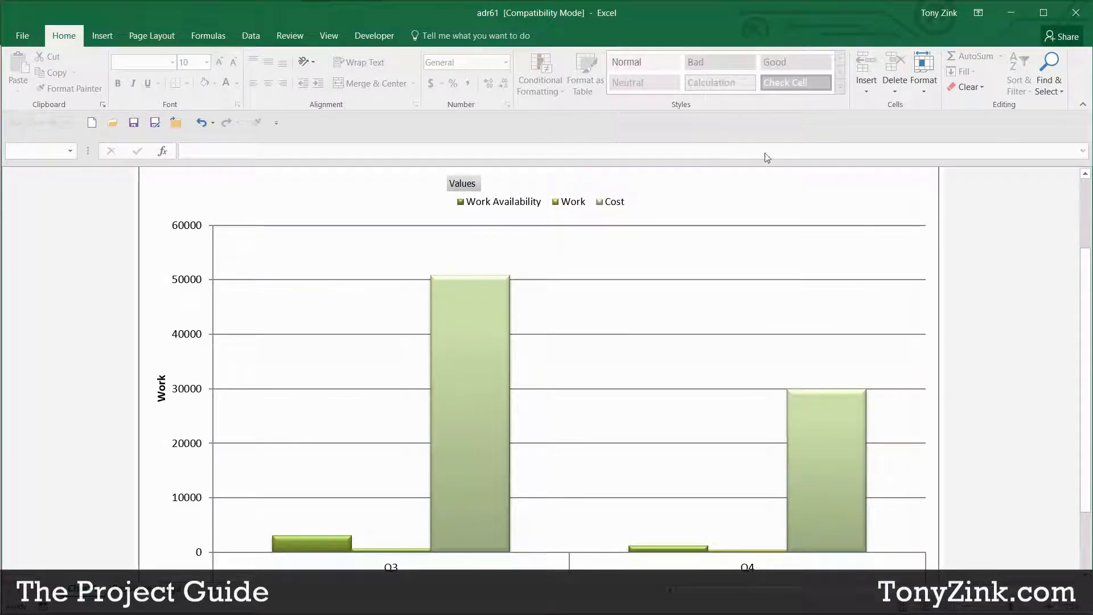
Step: Switch back to Microsoft Project, select the Resource Work Summary Report template, and close the visual reports dialog without generating it
left_click(1009, 12)
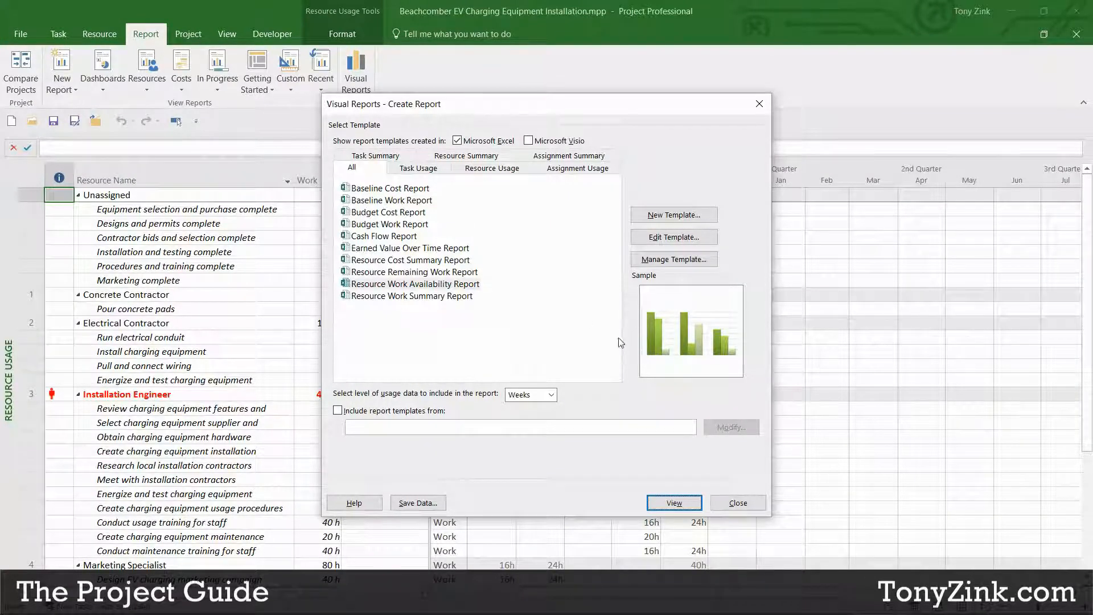
left_click(400, 299)
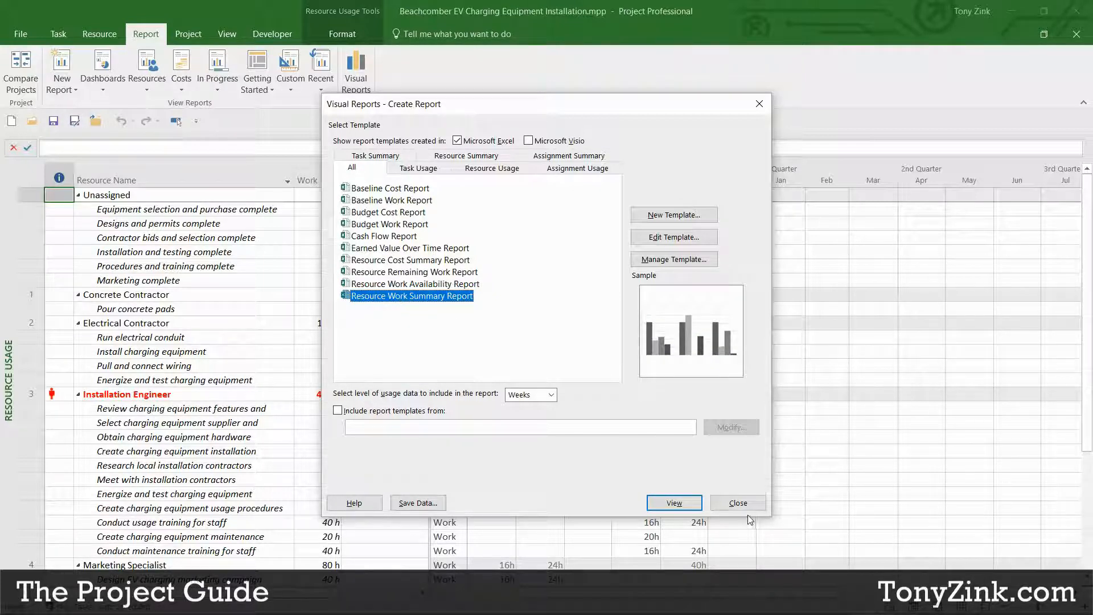
left_click(739, 503)
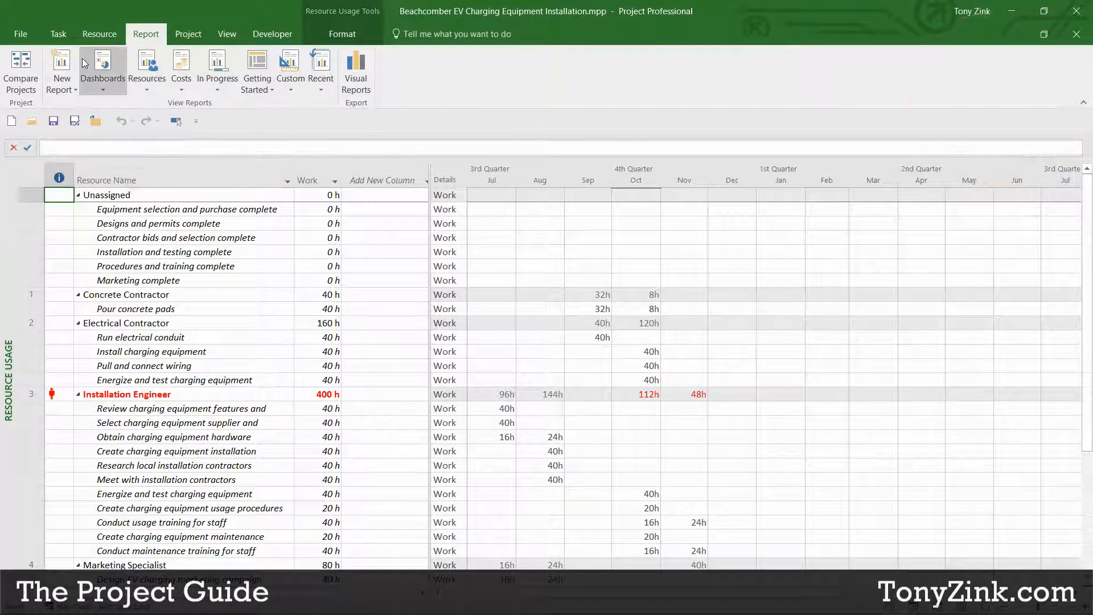
Step: Open the built-in Work Overview dashboard report and look through its charts and tiles
left_click(103, 89)
left_click(109, 169)
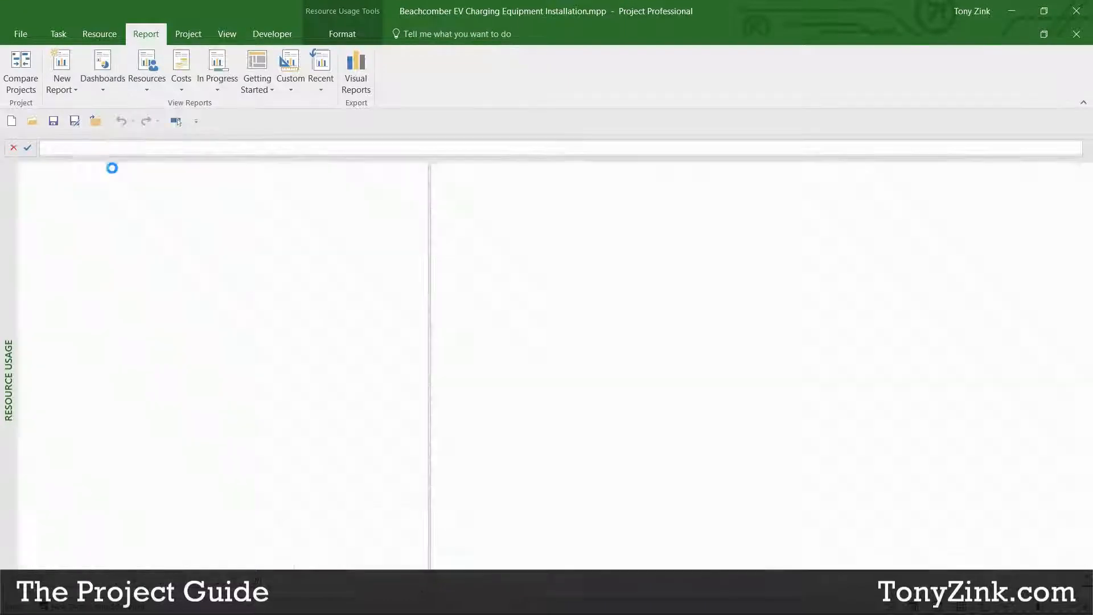
scroll(376, 373, "down", 5)
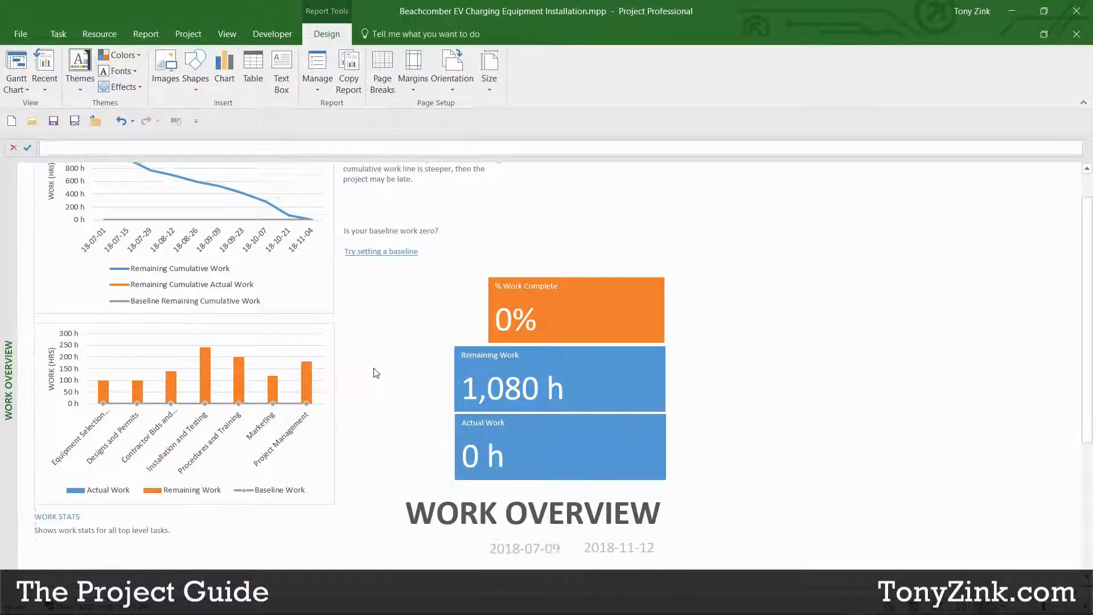
scroll(361, 366, "down", 2)
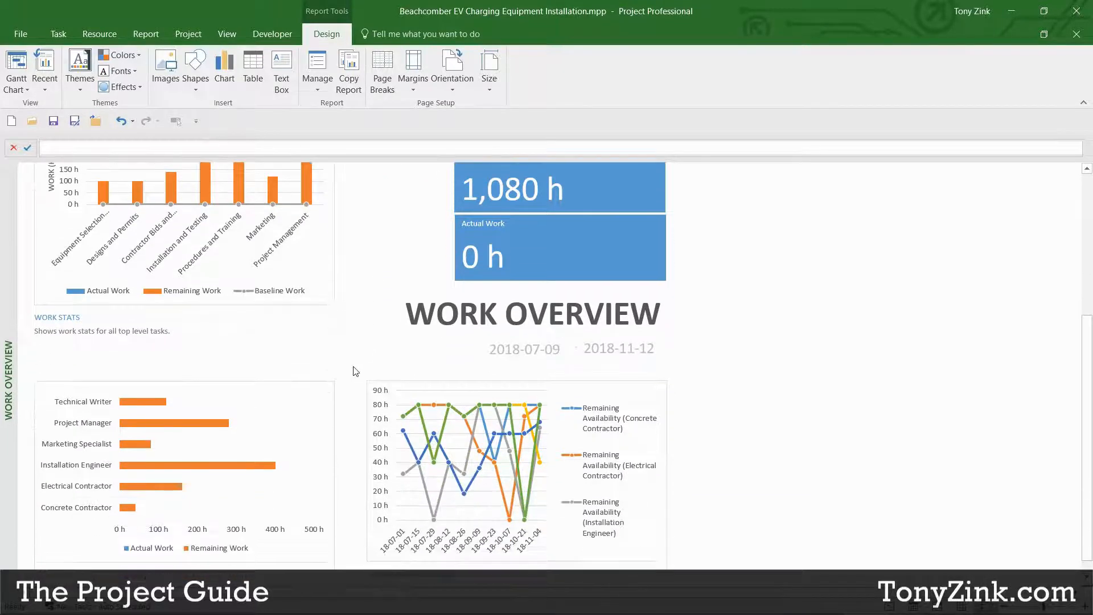
scroll(355, 371, "up", 7)
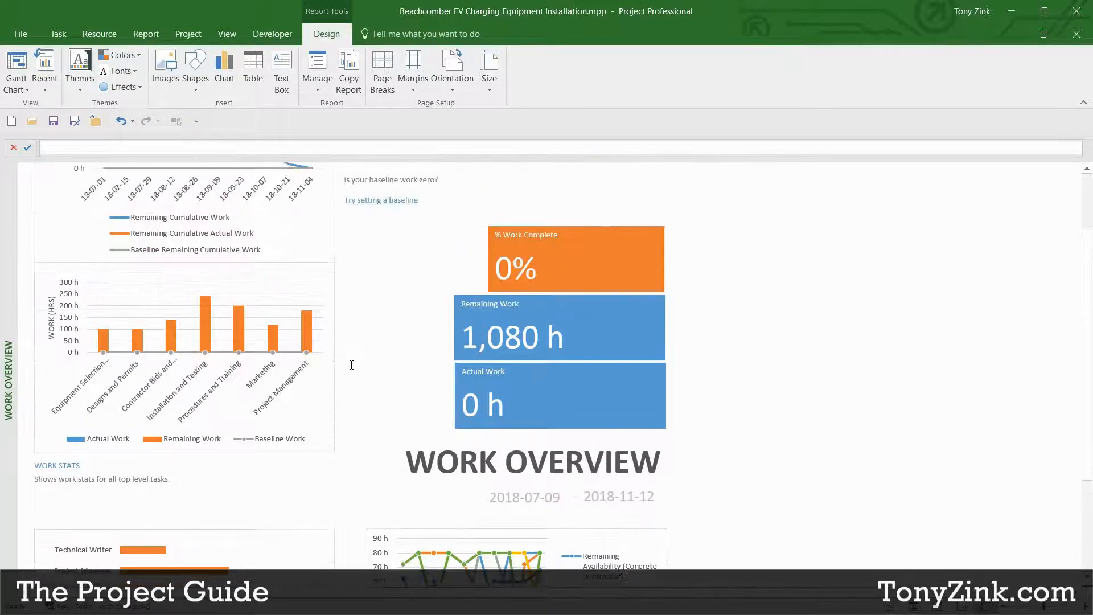
scroll(351, 365, "up", 1)
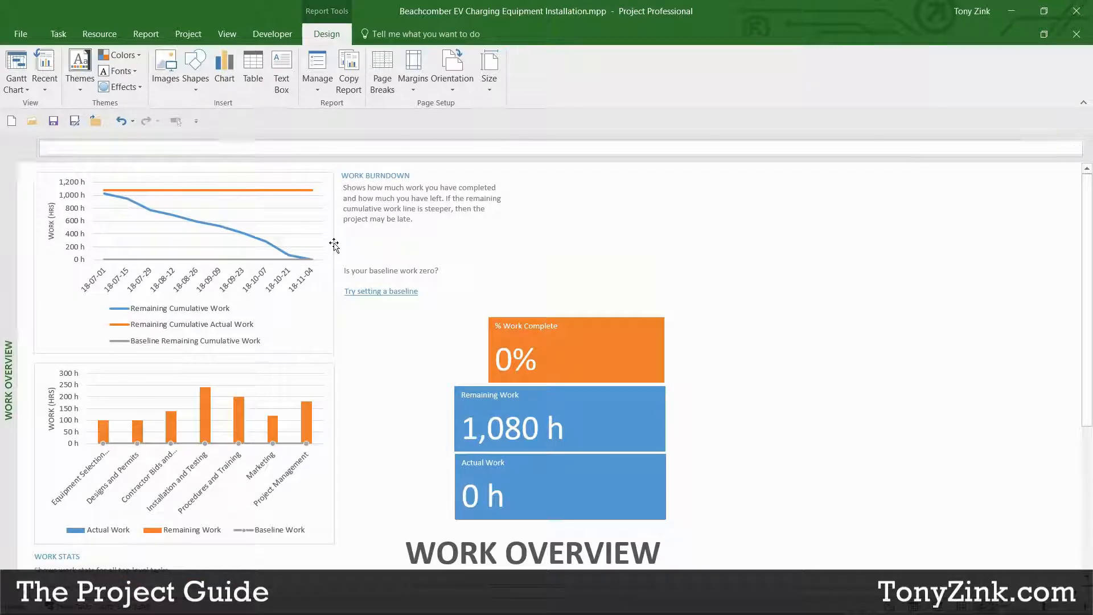
Step: Move the work burndown line chart to the other side of its description, slightly overlapping the % Work Complete tile
left_click(333, 251)
scroll(323, 452, "down", 2)
scroll(323, 451, "down", 3)
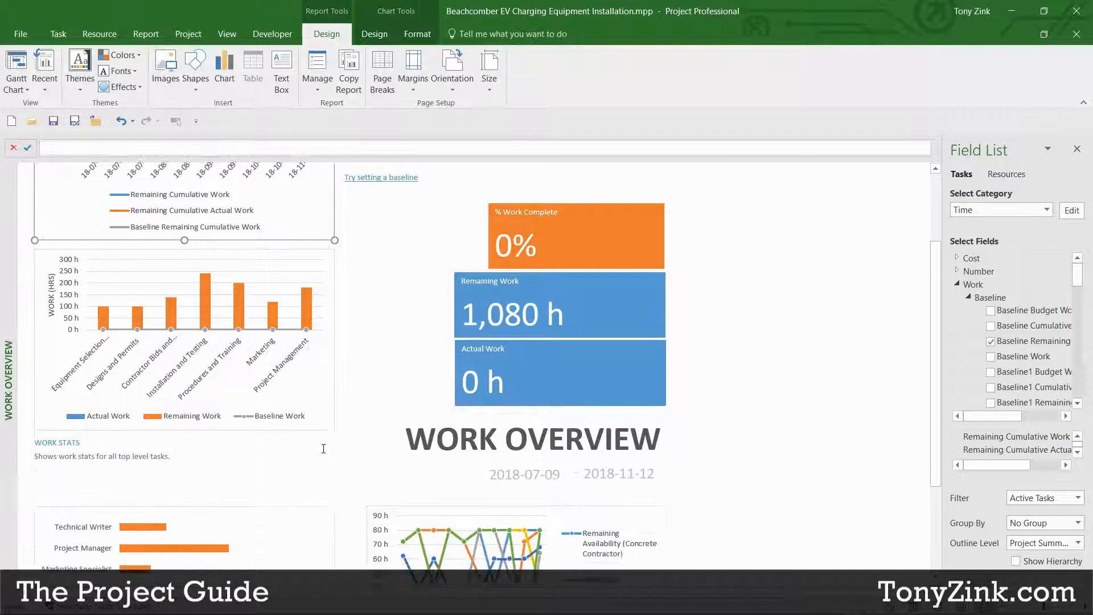
scroll(323, 451, "up", 5)
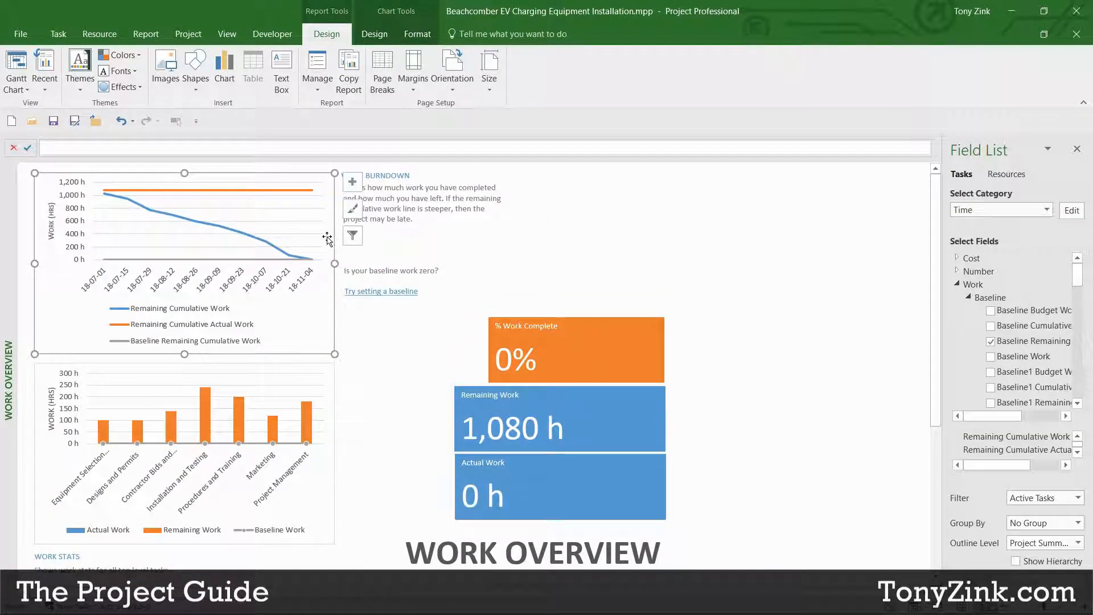
left_click_drag(327, 237, 901, 227)
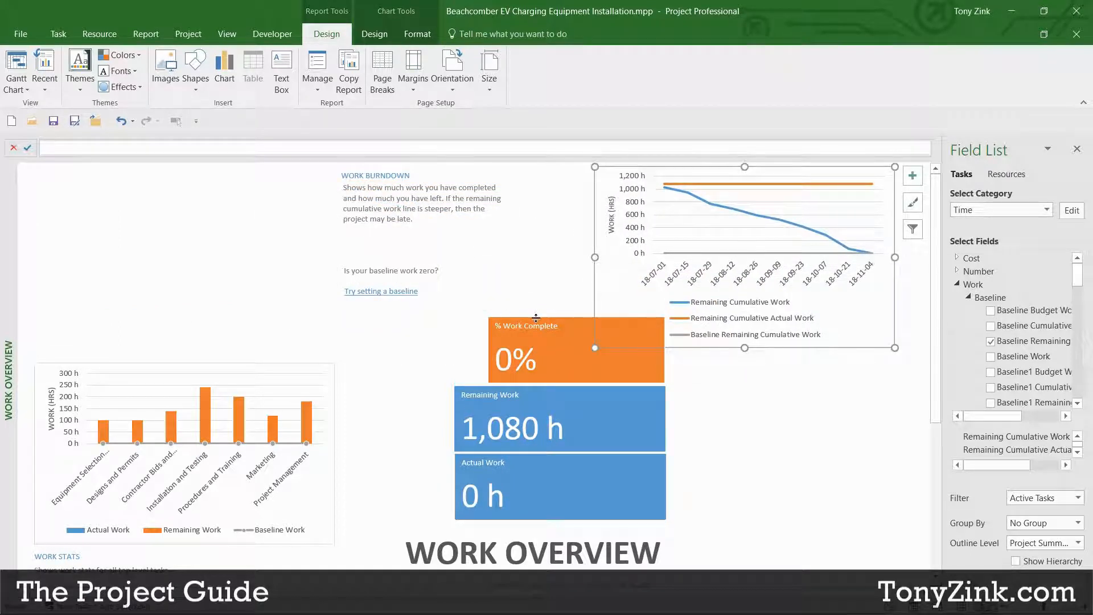
Step: Turn the Baseline Work field off and back on for the chart of work hours per top-level task
left_click(536, 318)
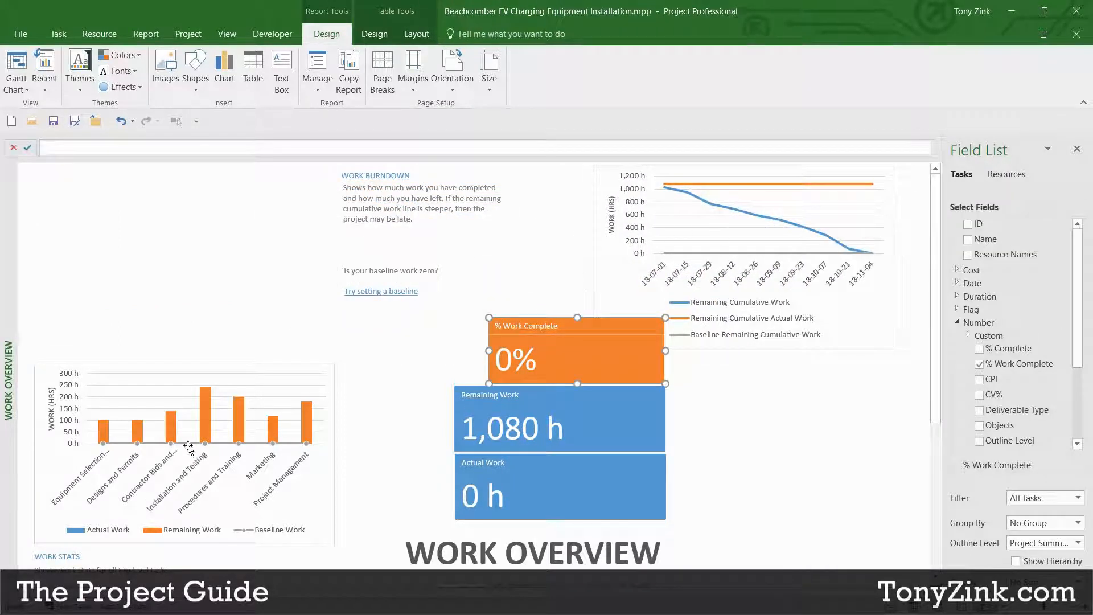
left_click(188, 448)
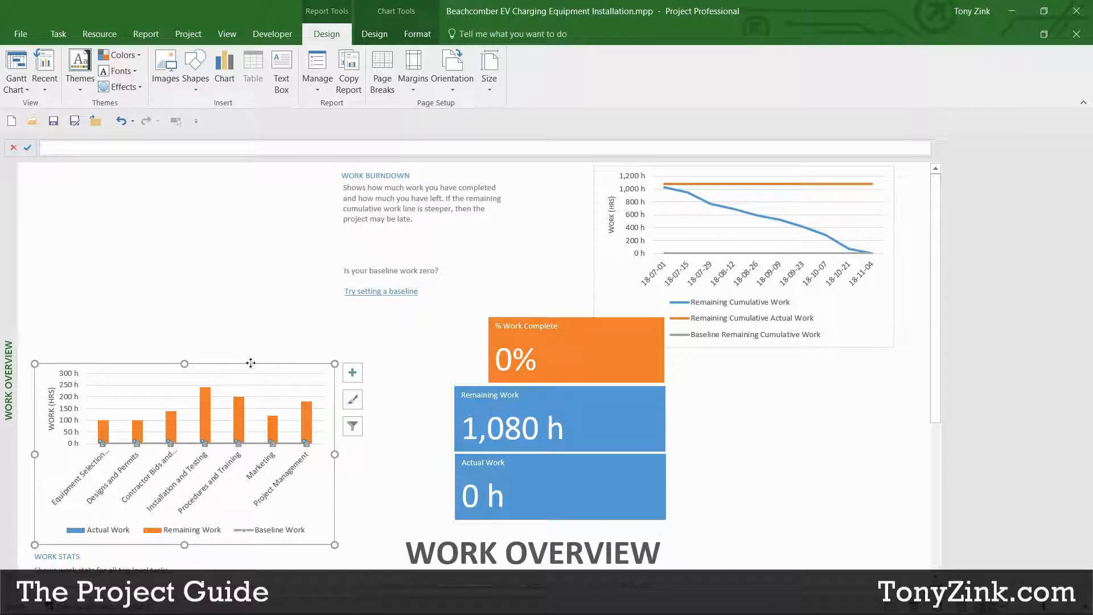
left_click(384, 489)
left_click(335, 467)
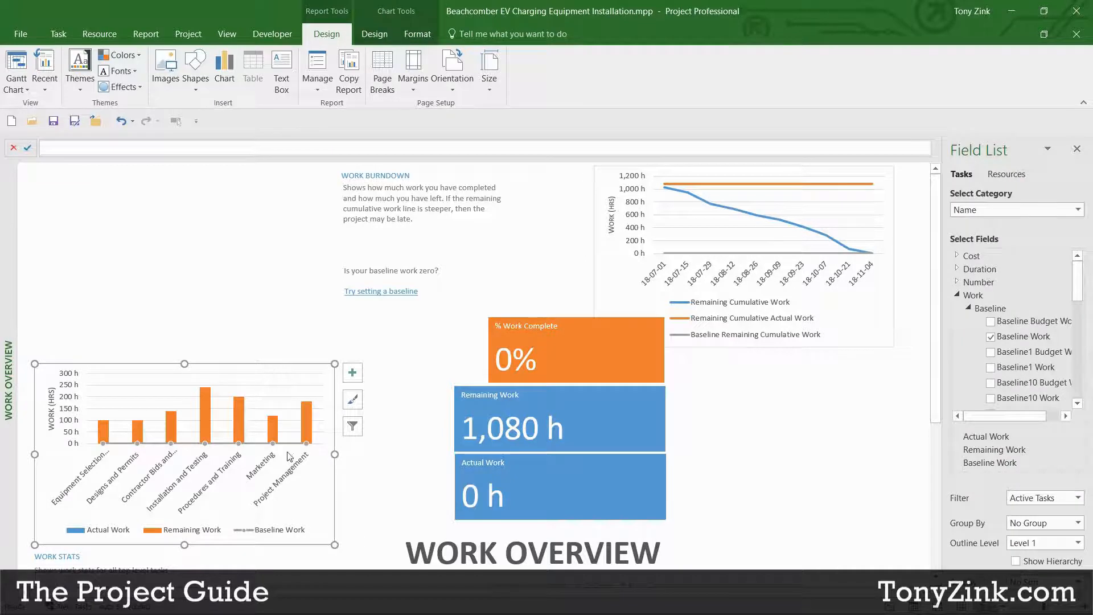
scroll(369, 476, "down", 1)
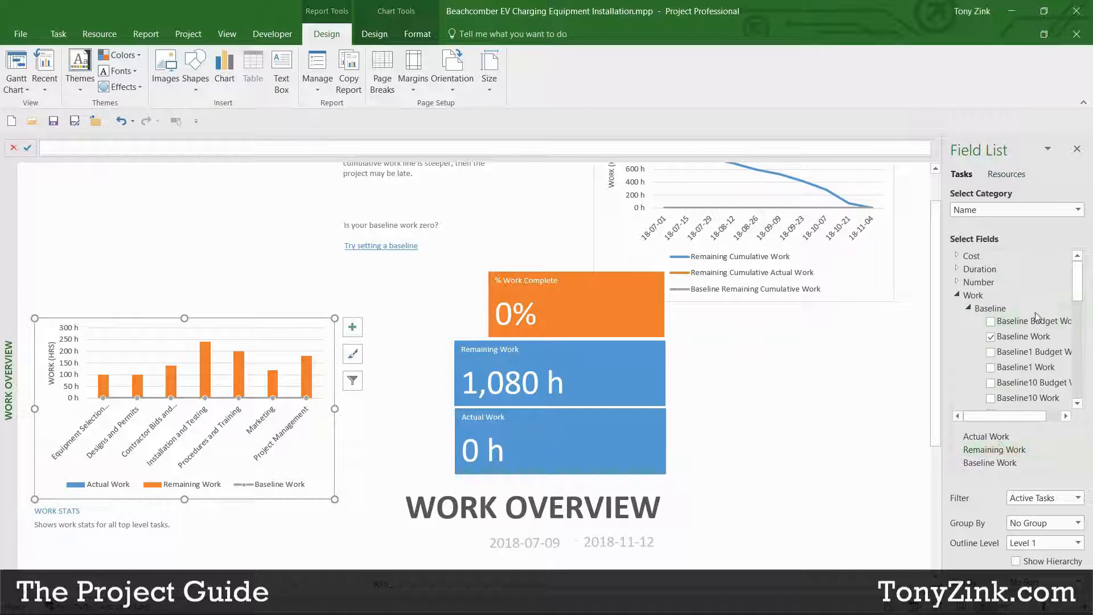
scroll(1025, 307, "down", 2)
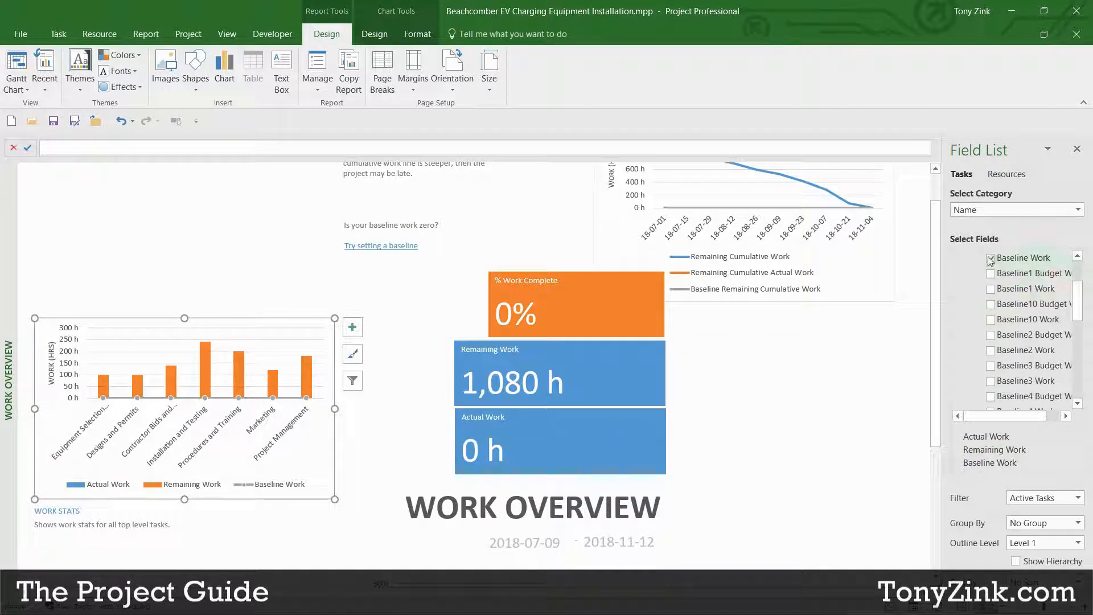
left_click(991, 259)
left_click(991, 259)
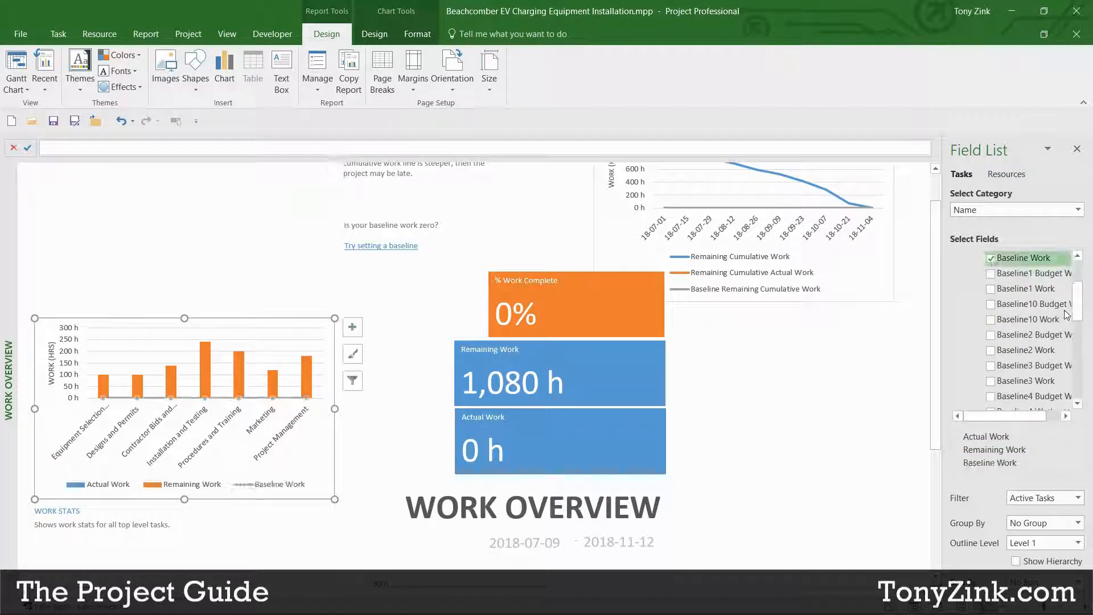
left_click(714, 374)
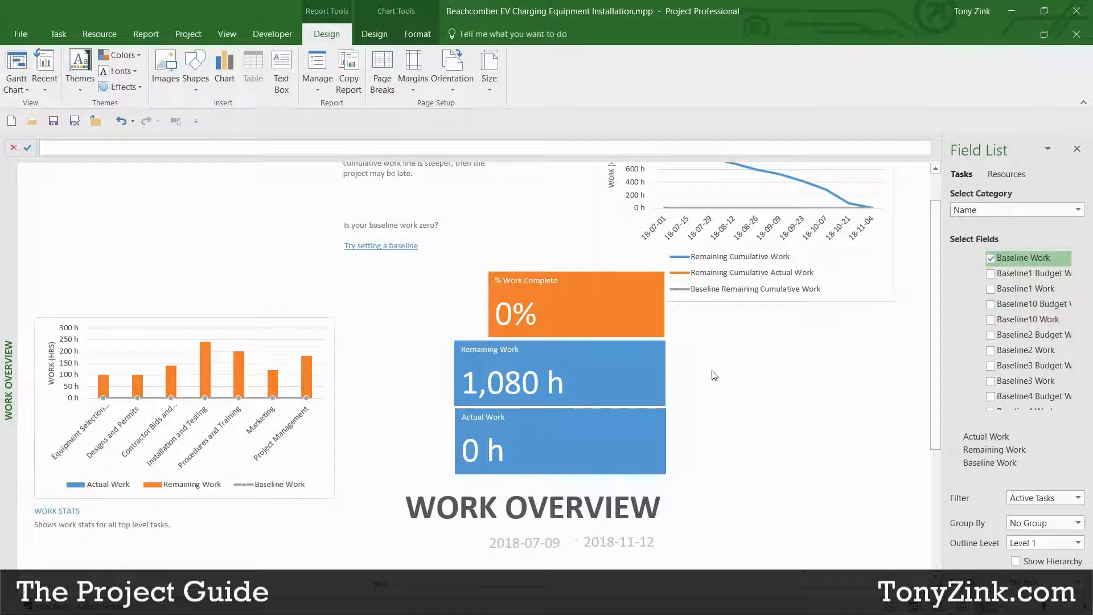
Step: Open the Project Overview dashboard and inspect its Milestones Due table, % Complete chart and Late Tasks table
left_click(188, 35)
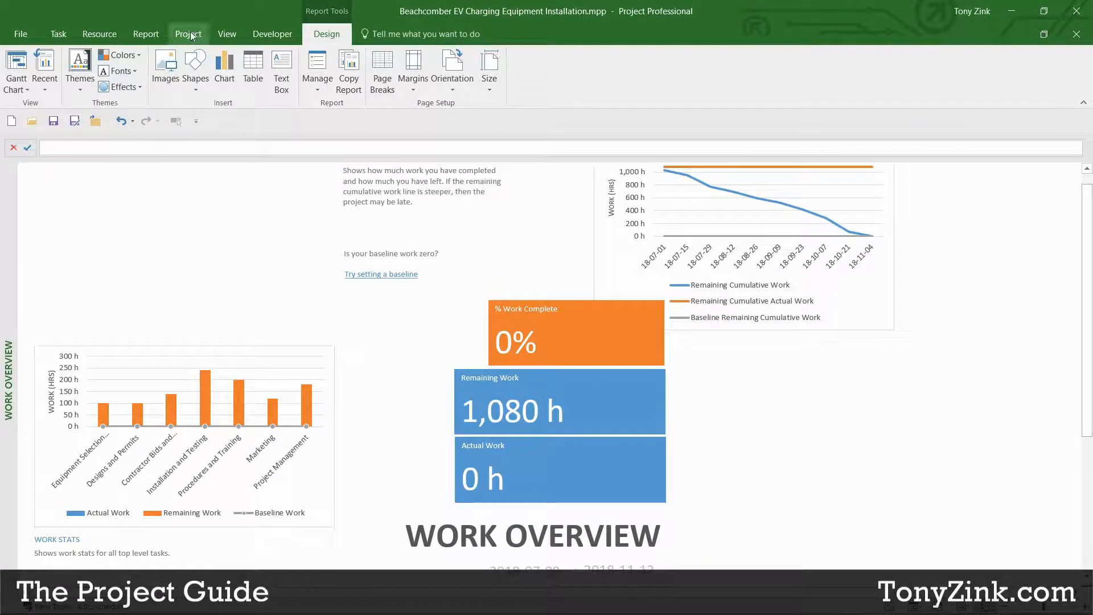
left_click(319, 34)
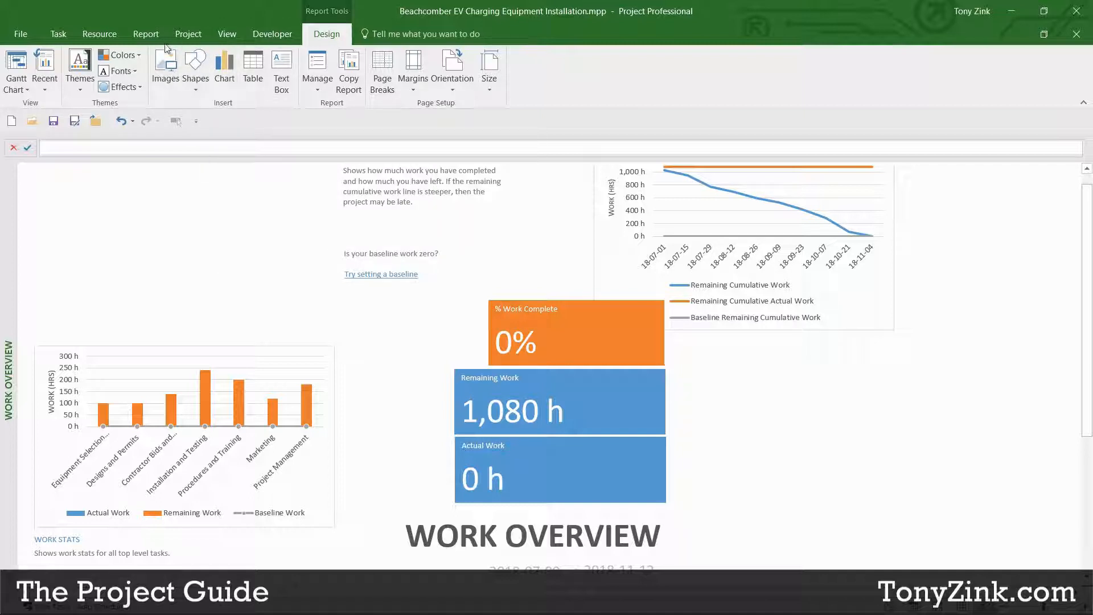
left_click(145, 34)
left_click(111, 87)
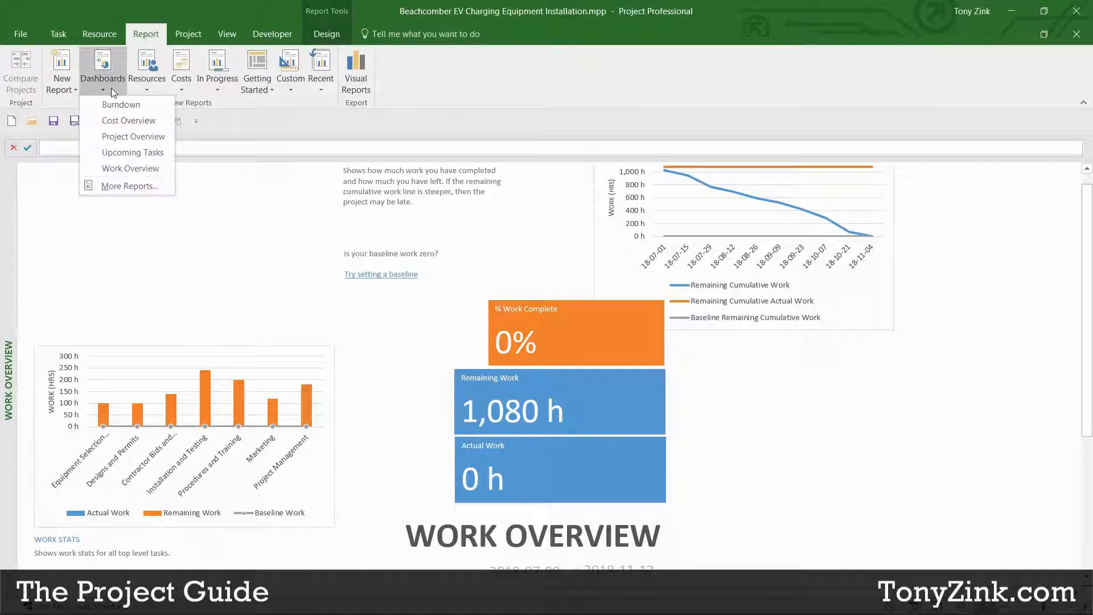
left_click(120, 138)
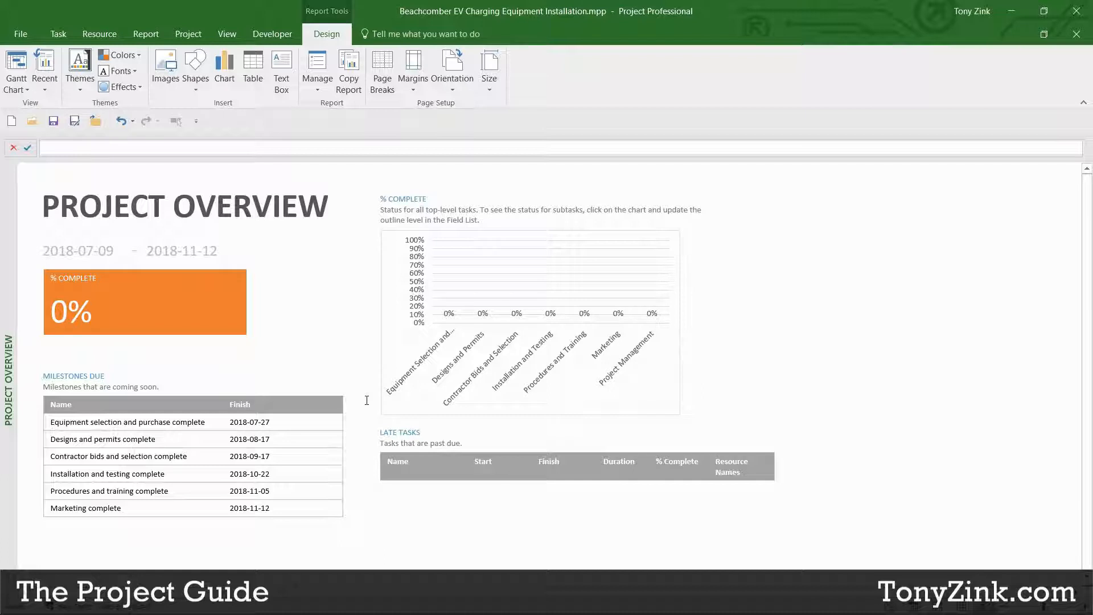
left_click(81, 420)
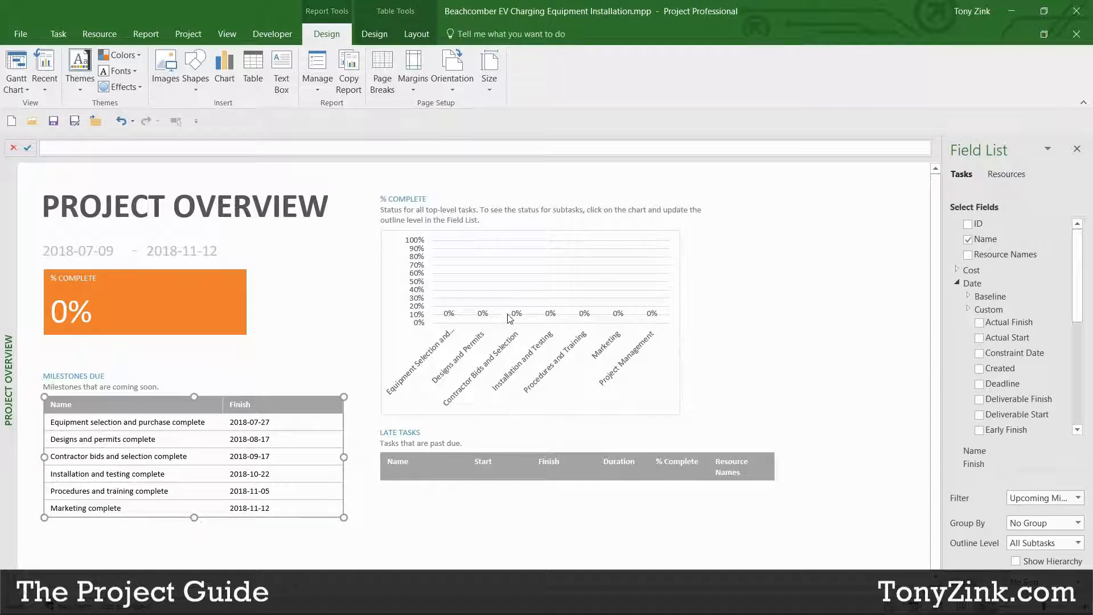
left_click(503, 320)
left_click(430, 468)
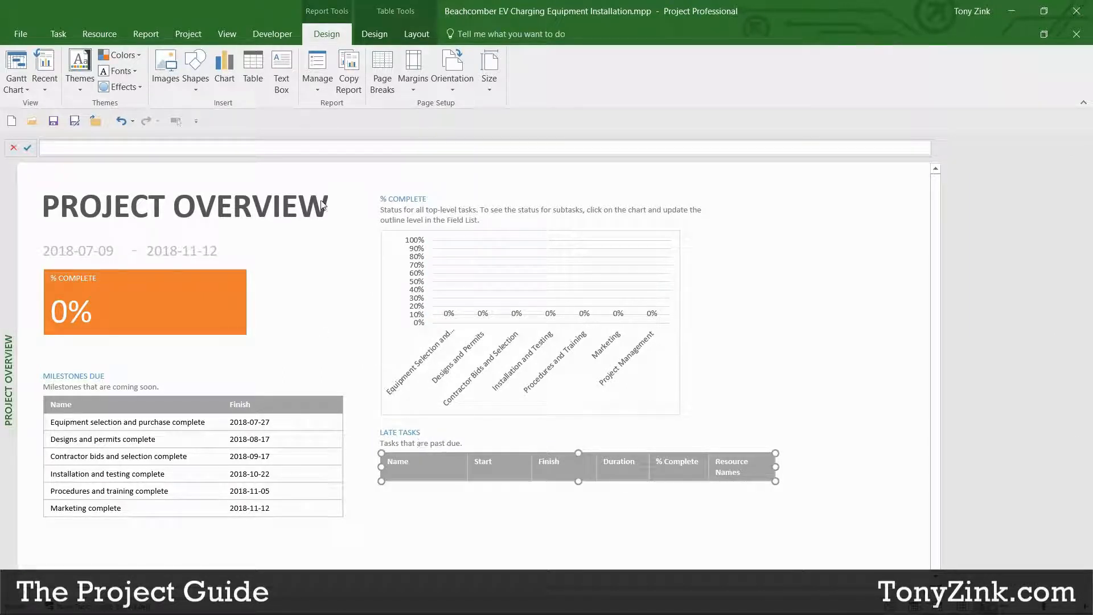
Step: Open the built-in Resource Overview report from the resource reports
left_click(146, 36)
left_click(137, 81)
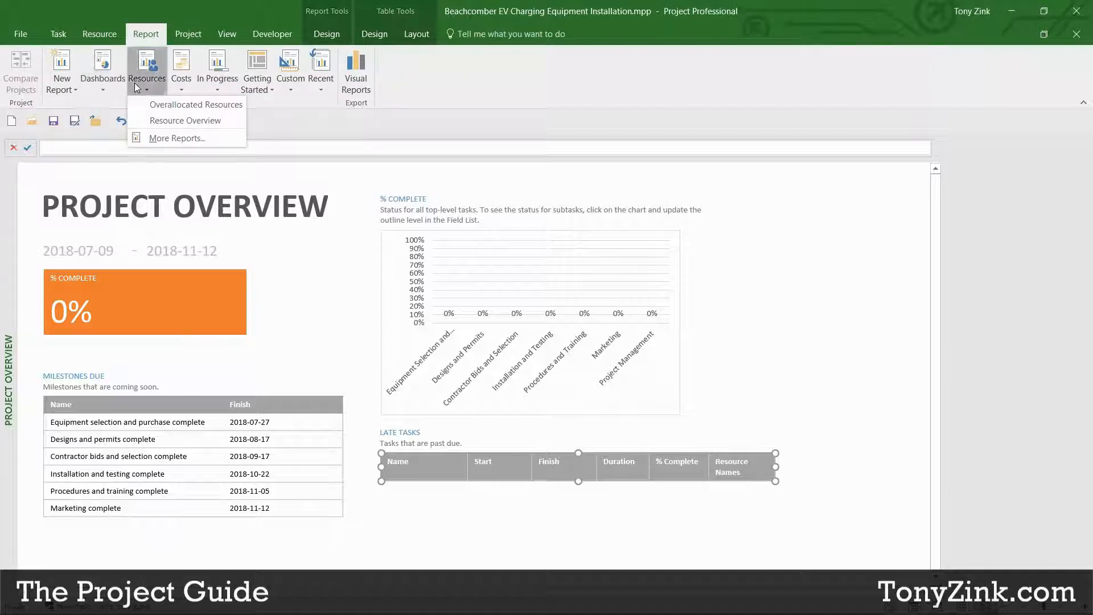
left_click(188, 121)
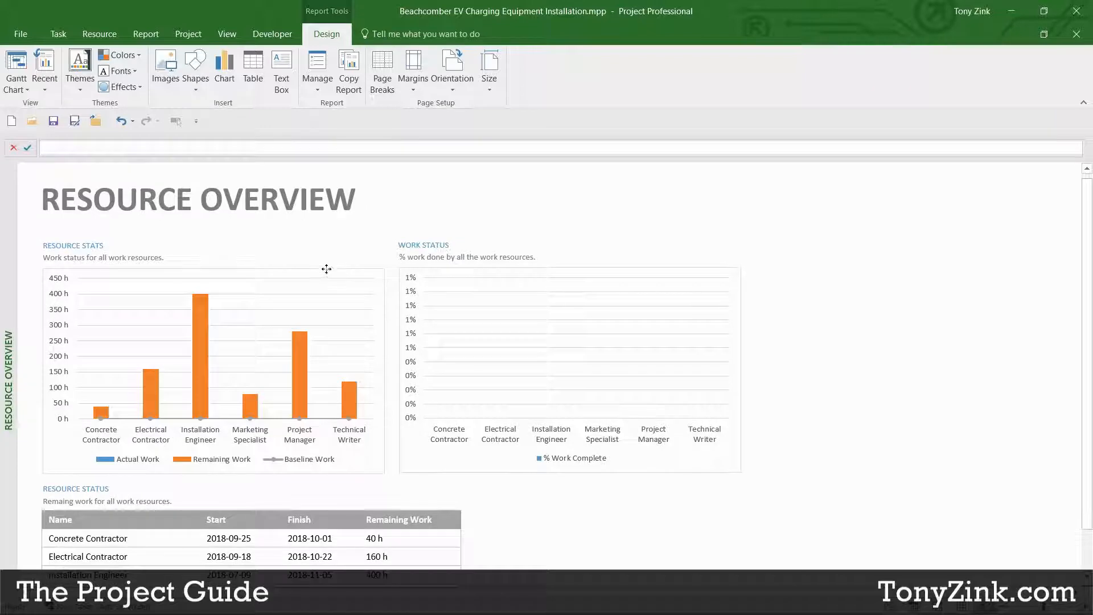
Step: Swap the positions of the Resource Stats chart and the Work Status chart in the report
left_click(327, 271)
left_click_drag(327, 271, 820, 396)
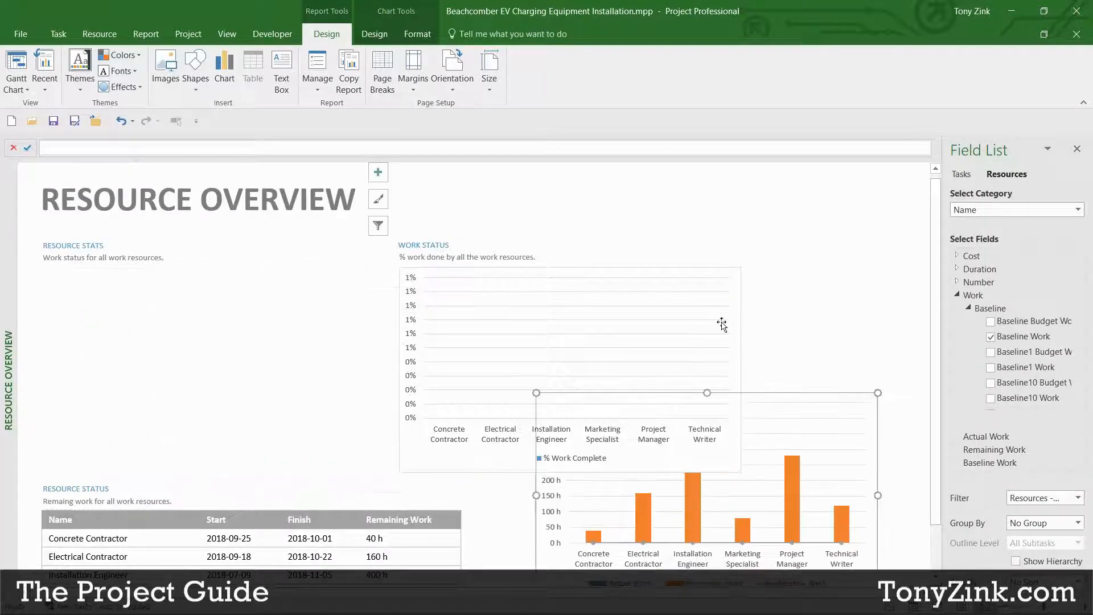
left_click_drag(683, 270, 369, 281)
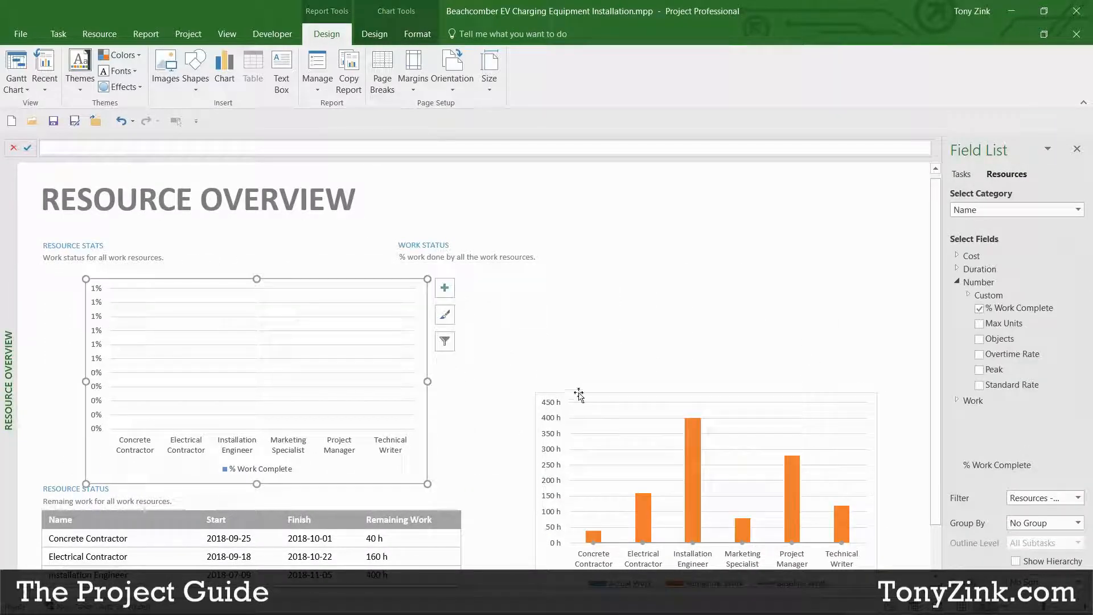
left_click_drag(579, 391, 489, 259)
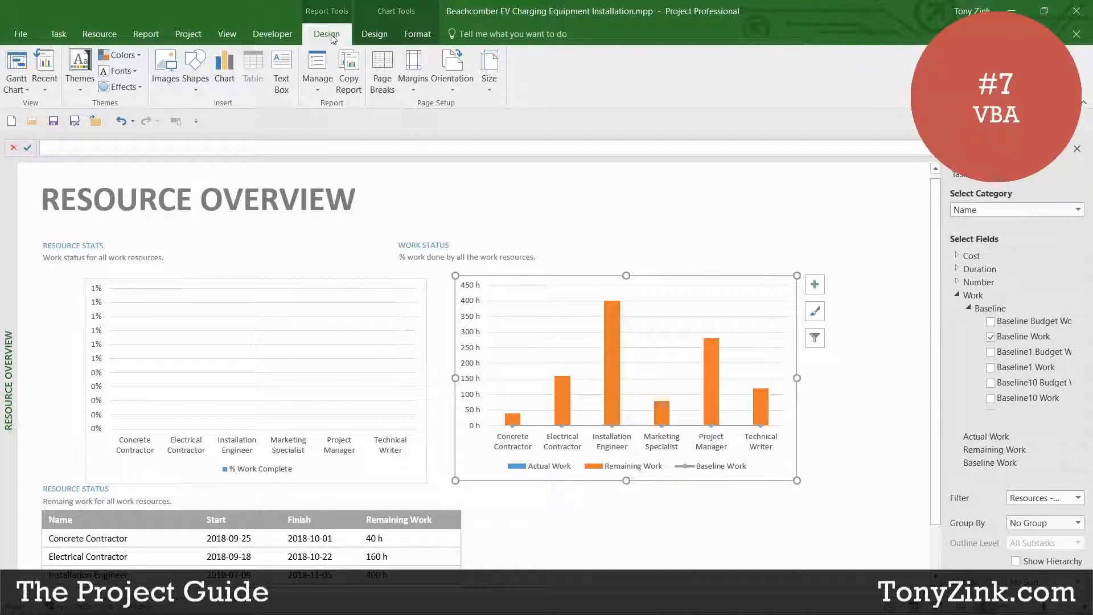
Step: Leave the report and display the schedule in the Gantt Chart view
left_click(185, 36)
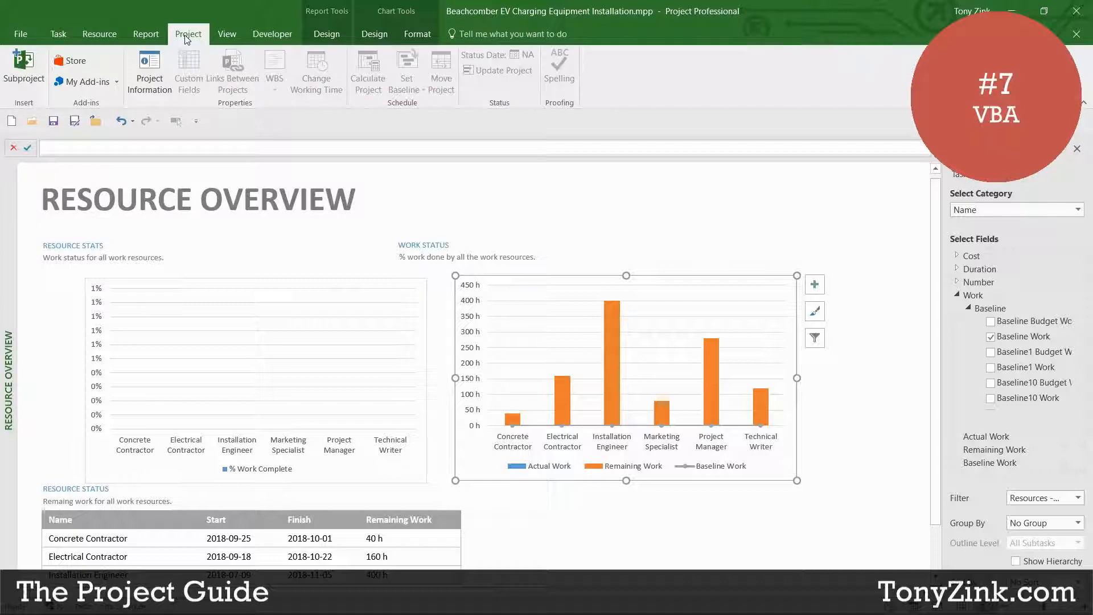
left_click(228, 35)
left_click(16, 68)
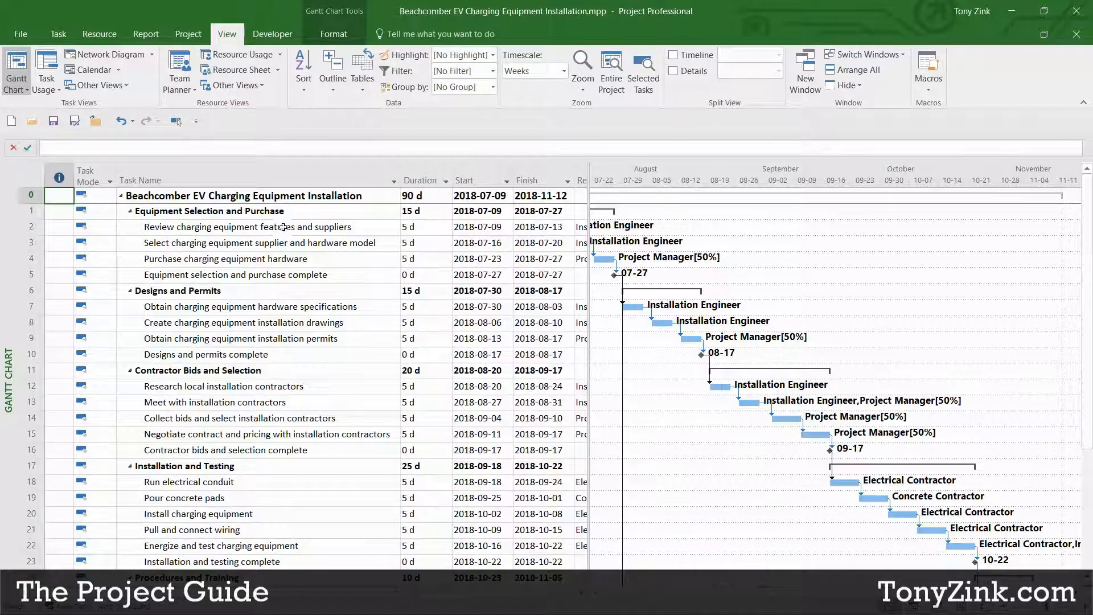
Step: Widen the task table to expose the full Resource Names column and inspect the assignments of the Equipment Selection and Purchase tasks
left_click_drag(284, 228, 283, 277)
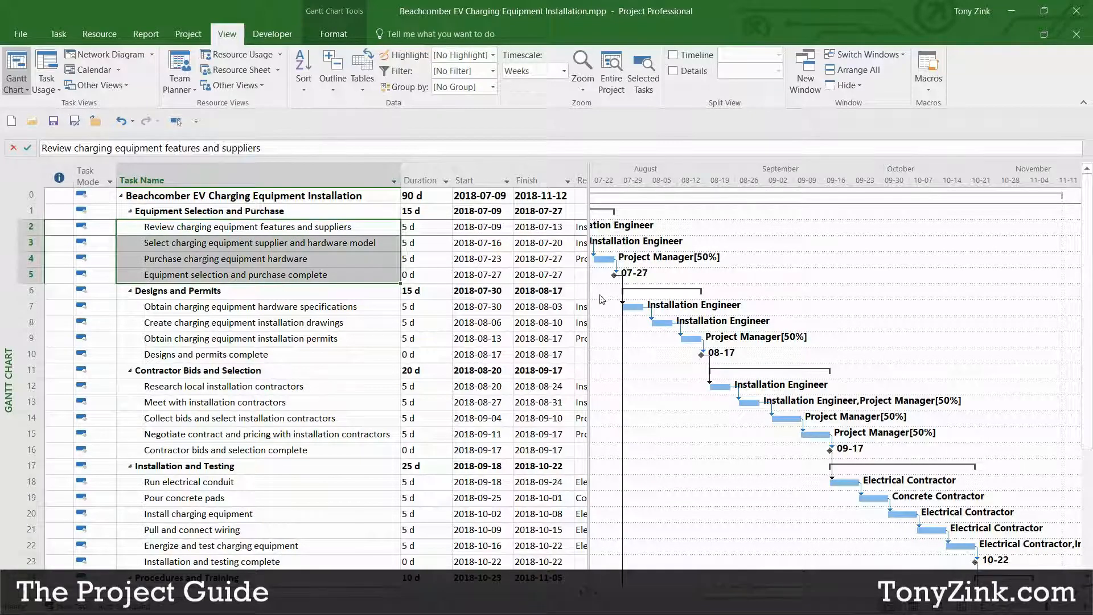
left_click_drag(588, 271, 717, 262)
left_click_drag(618, 228, 615, 251)
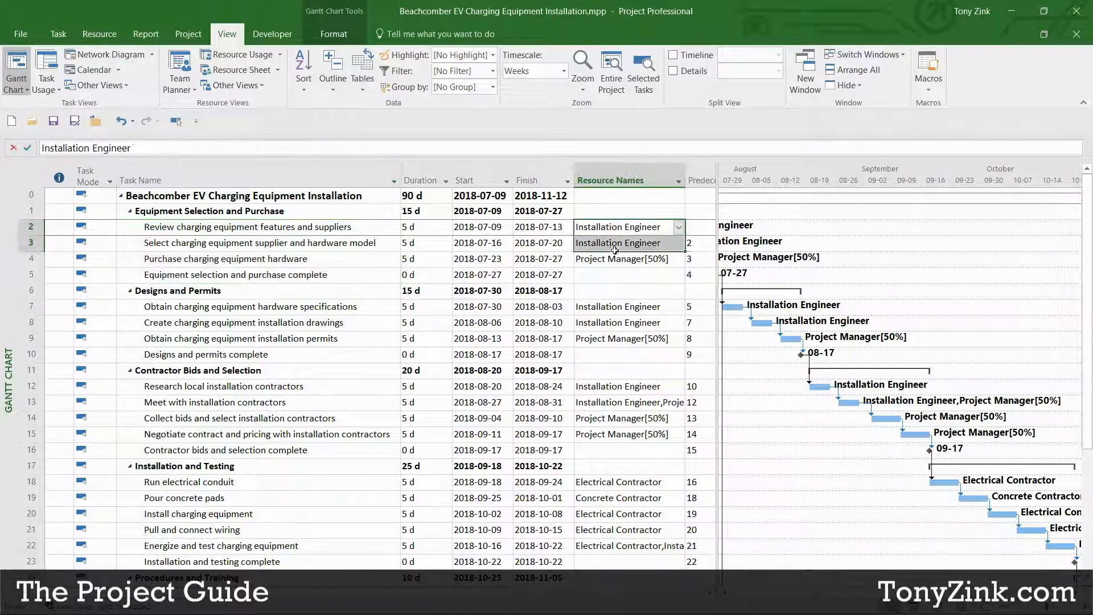
left_click(229, 230)
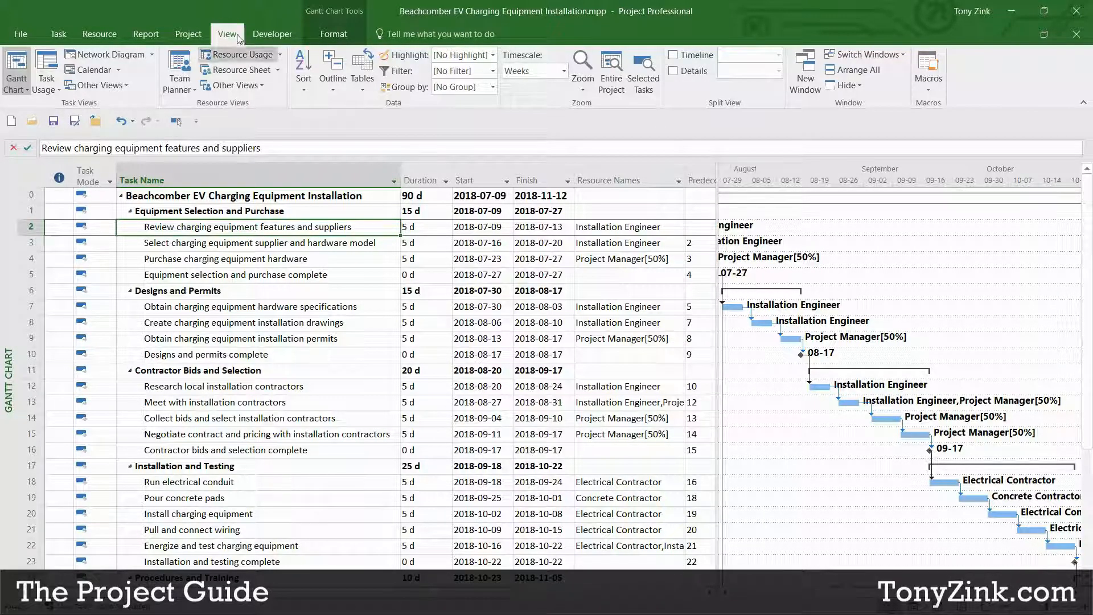
Step: Run the AssignmentExport macro stored in the project to export the resource assignments to an Excel workbook
left_click(188, 34)
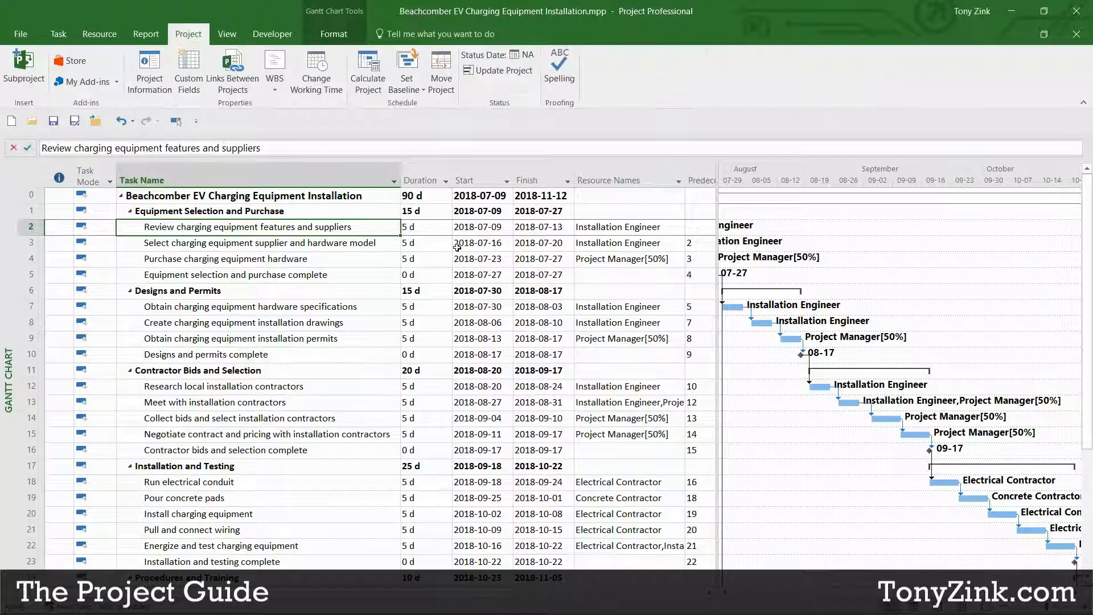
left_click(273, 33)
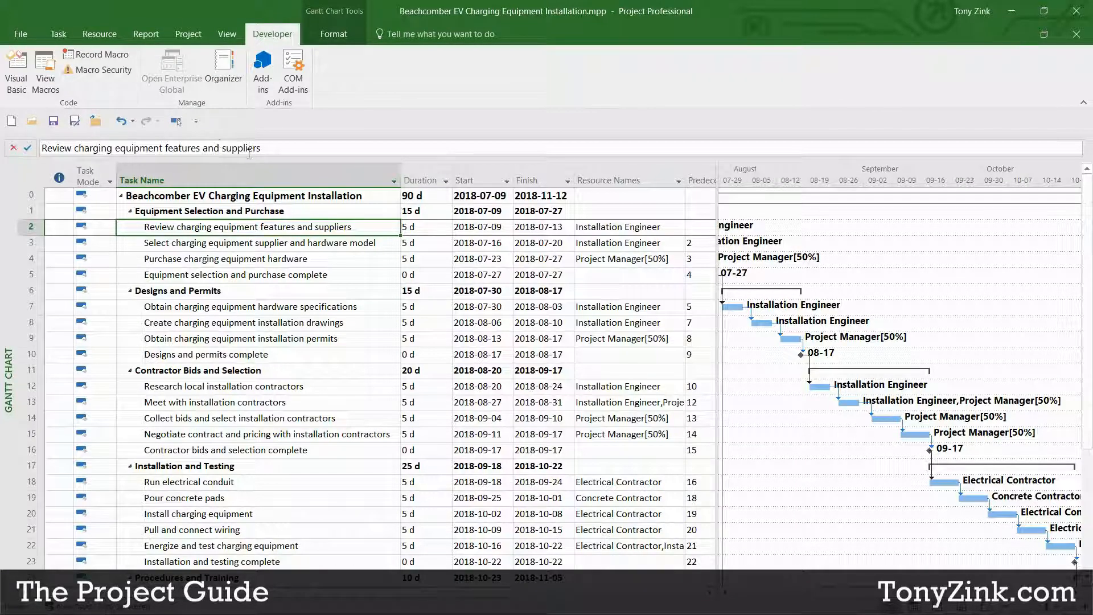
right_click(273, 36)
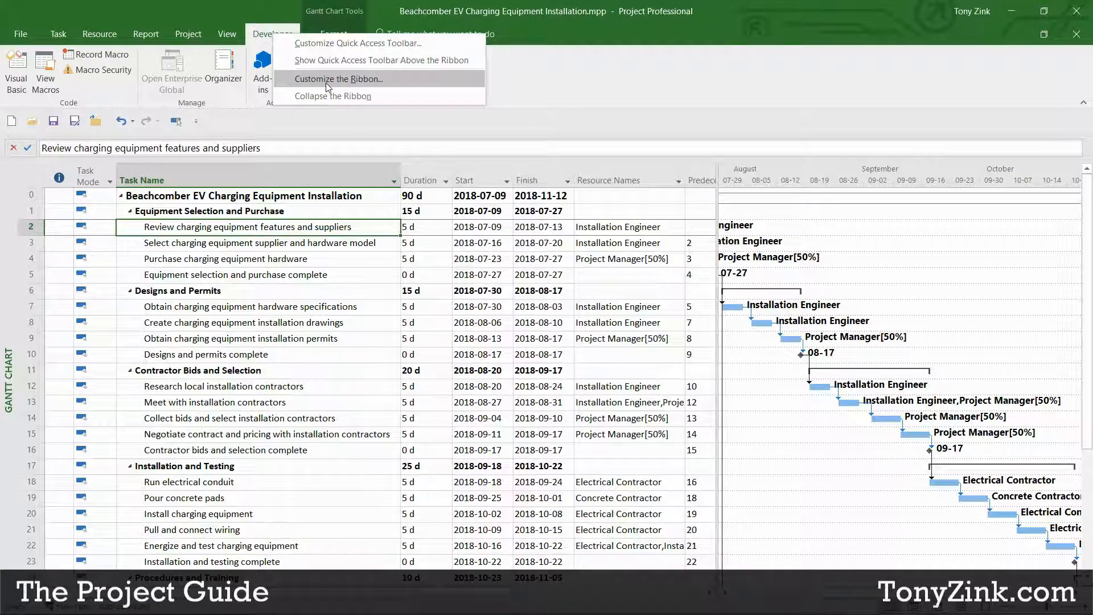
key("Escape")
left_click(45, 77)
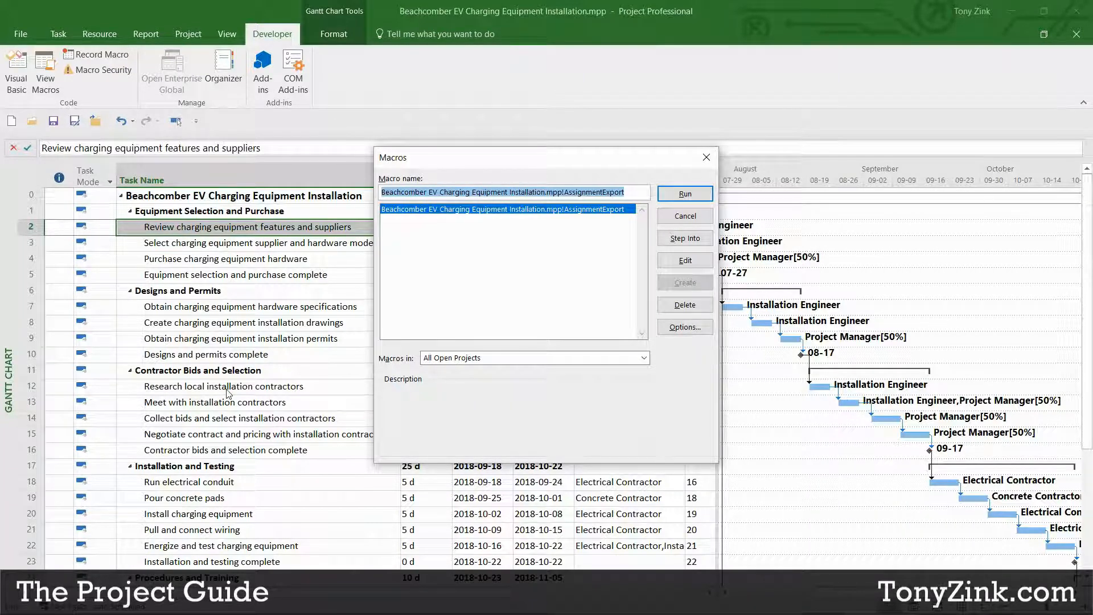
left_click(685, 195)
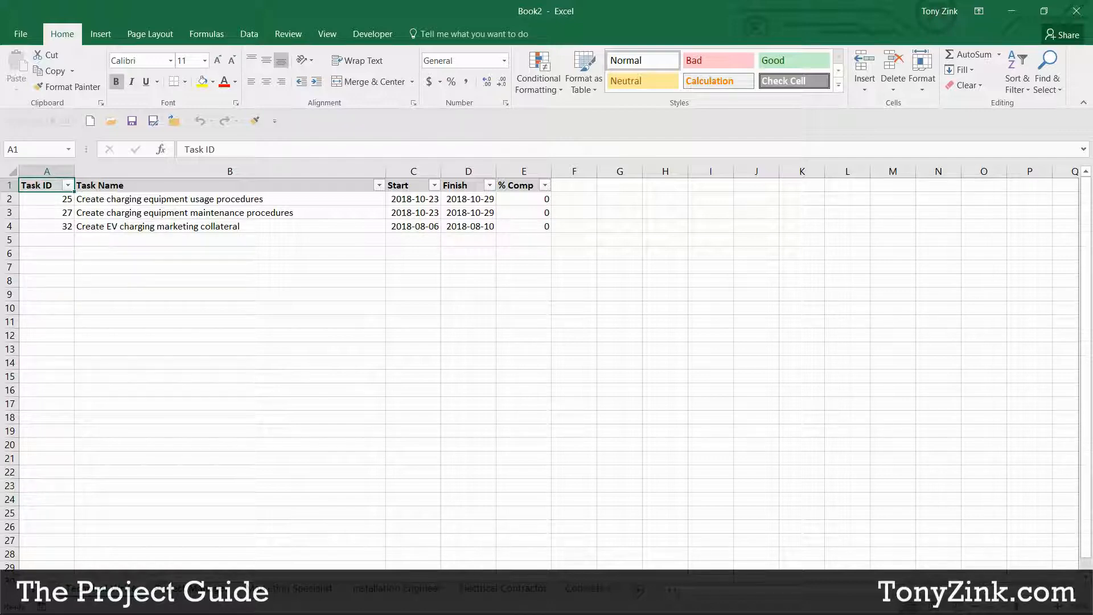
Step: Look through the exported workbook's resource worksheets, including Installation Engineer and Electrical Contractor, and return to the first resource's sheet
left_click(299, 588)
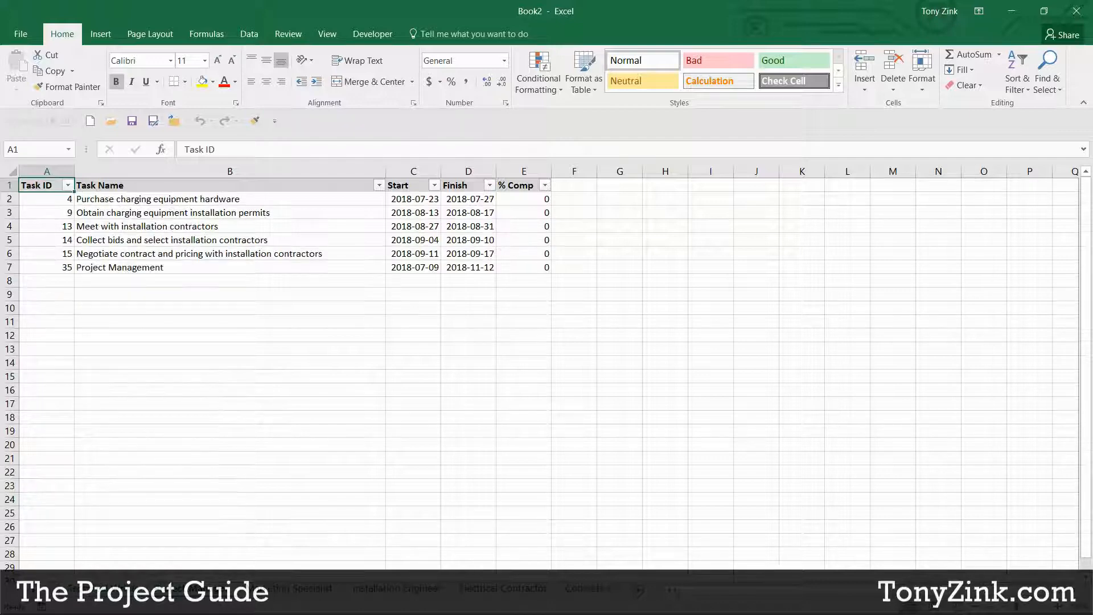
left_click(381, 590)
left_click(481, 592)
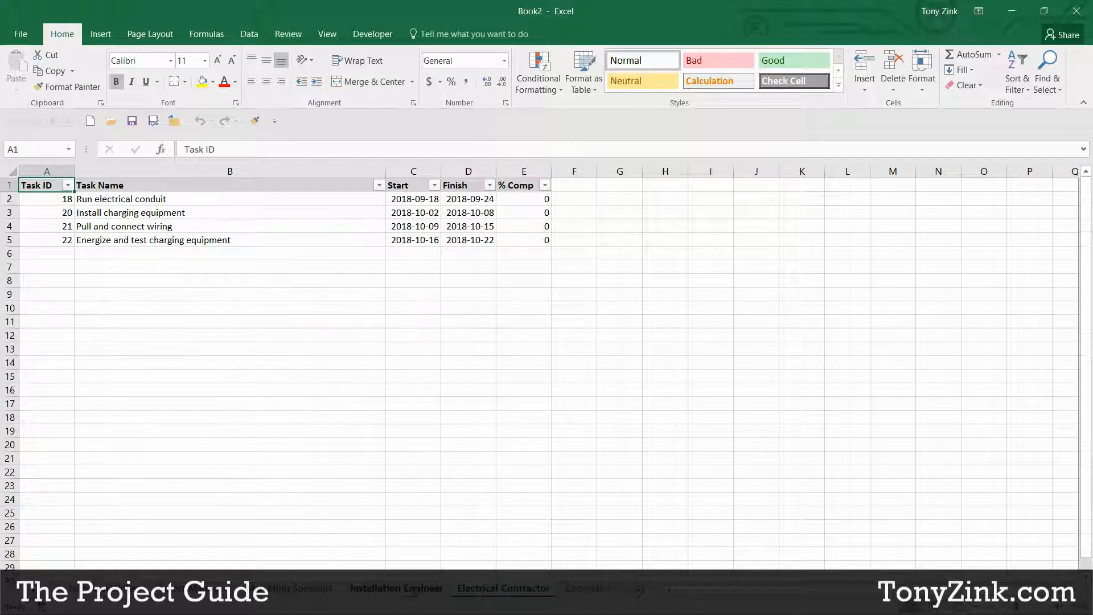
left_click(393, 590)
left_click(302, 589)
left_click(197, 589)
left_click(114, 589)
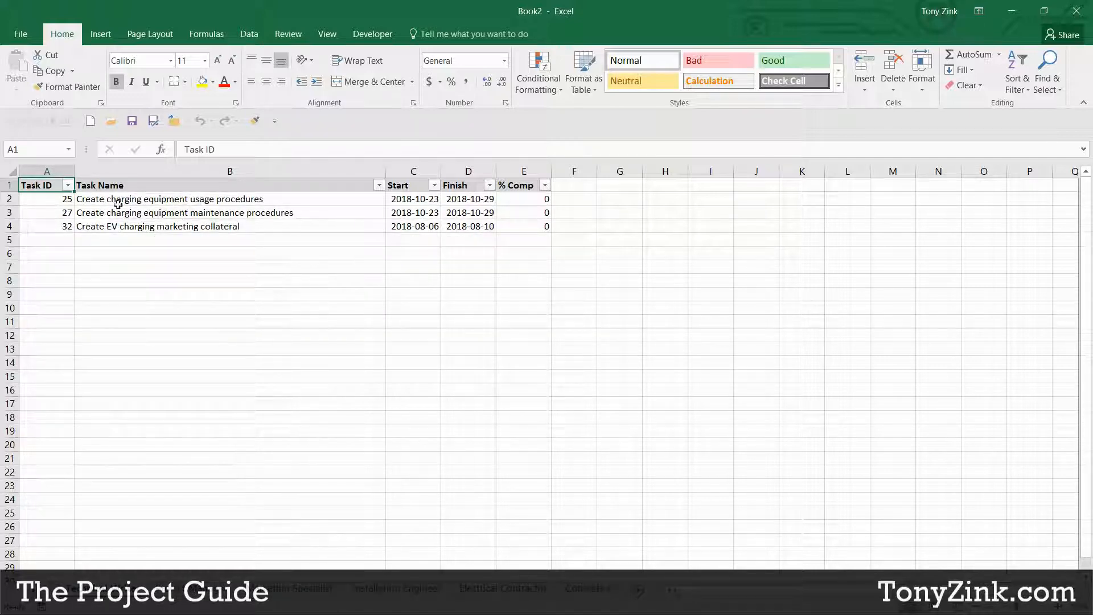
Step: Examine the first sheet's Task ID, Task Name, Start, Finish and % Comp columns, and switch back to the Microsoft Project schedule
left_click(57, 202)
left_click_drag(54, 207, 50, 223)
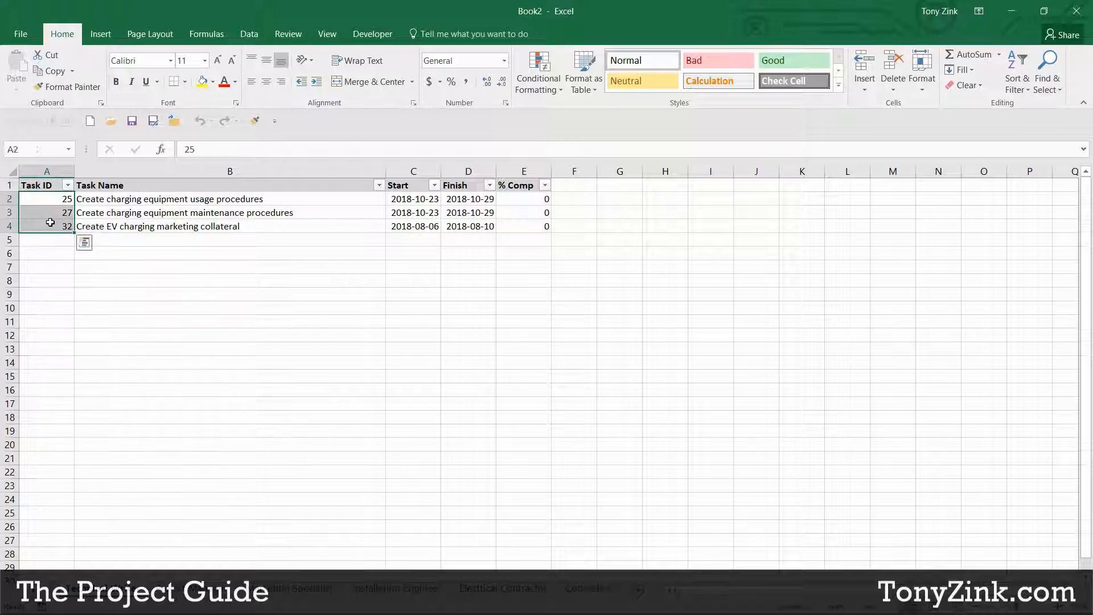
left_click_drag(146, 196, 142, 223)
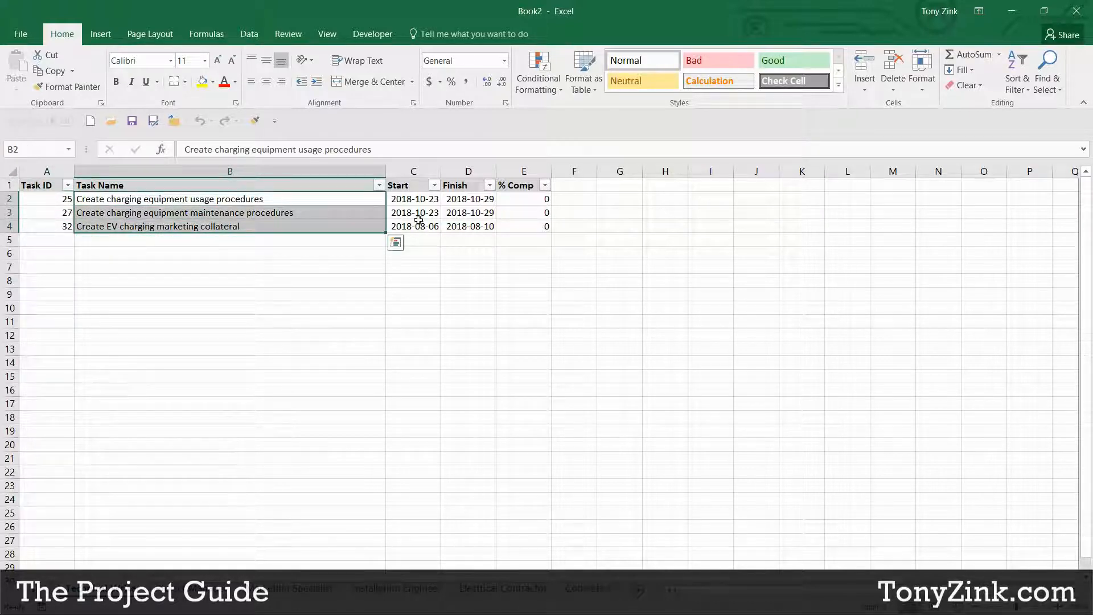
left_click(431, 198)
left_click(460, 199)
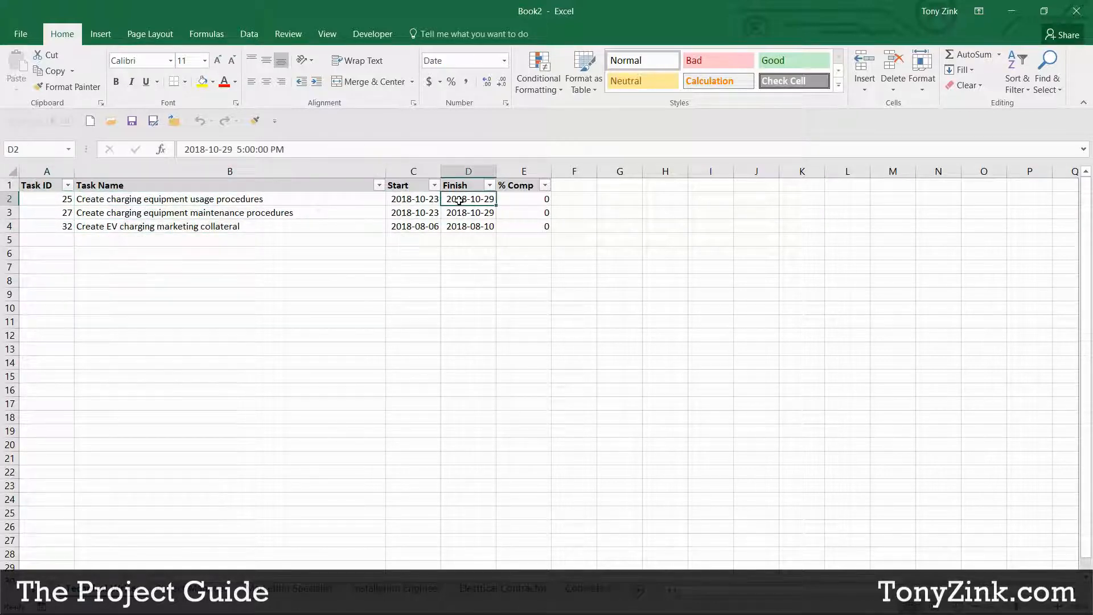
left_click(516, 202)
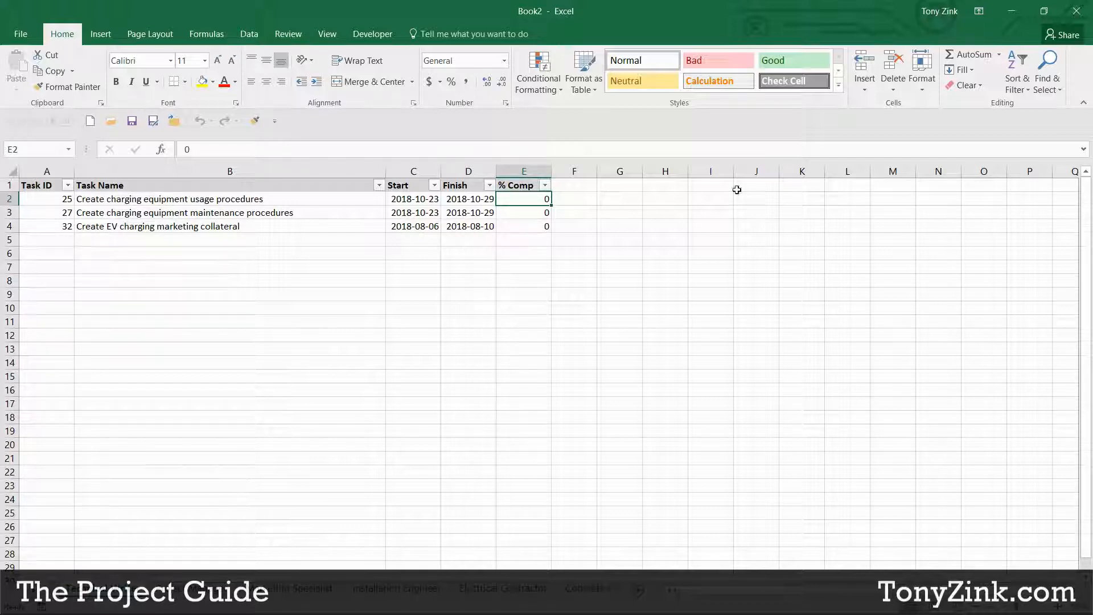
left_click(1012, 16)
left_click(579, 361)
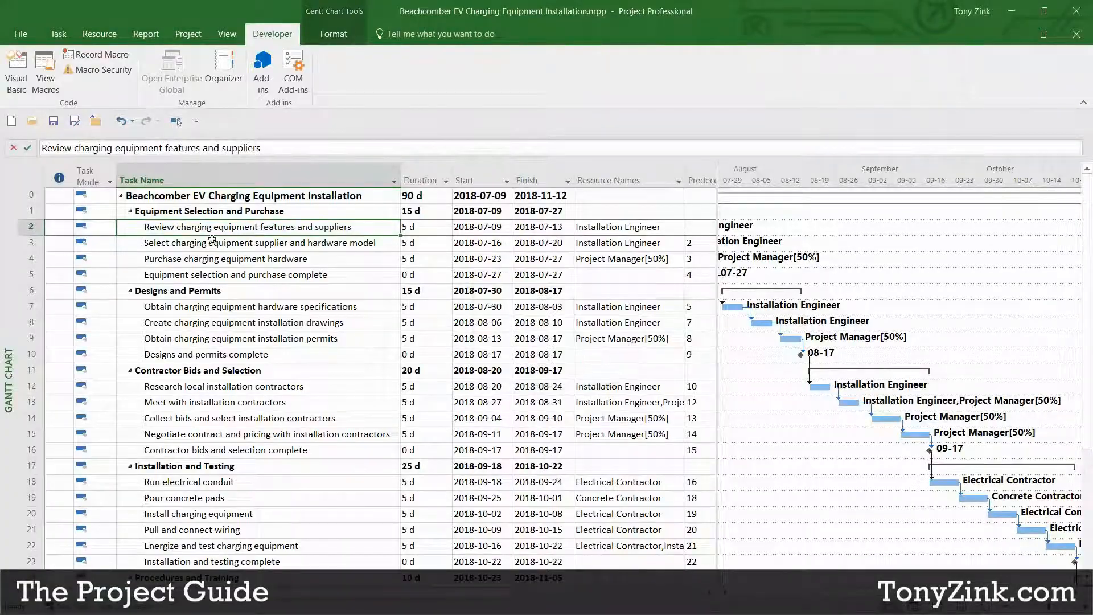